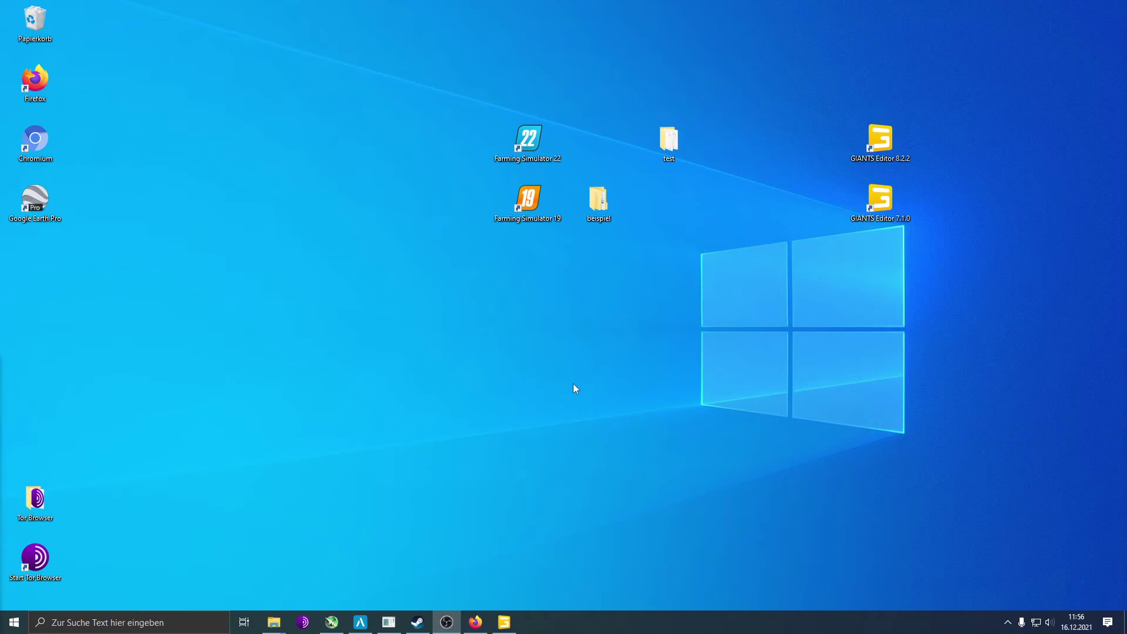
Switch to the GIANTS Editor map and look over the village's houses, main road and road junction
mouse_move(506, 624)
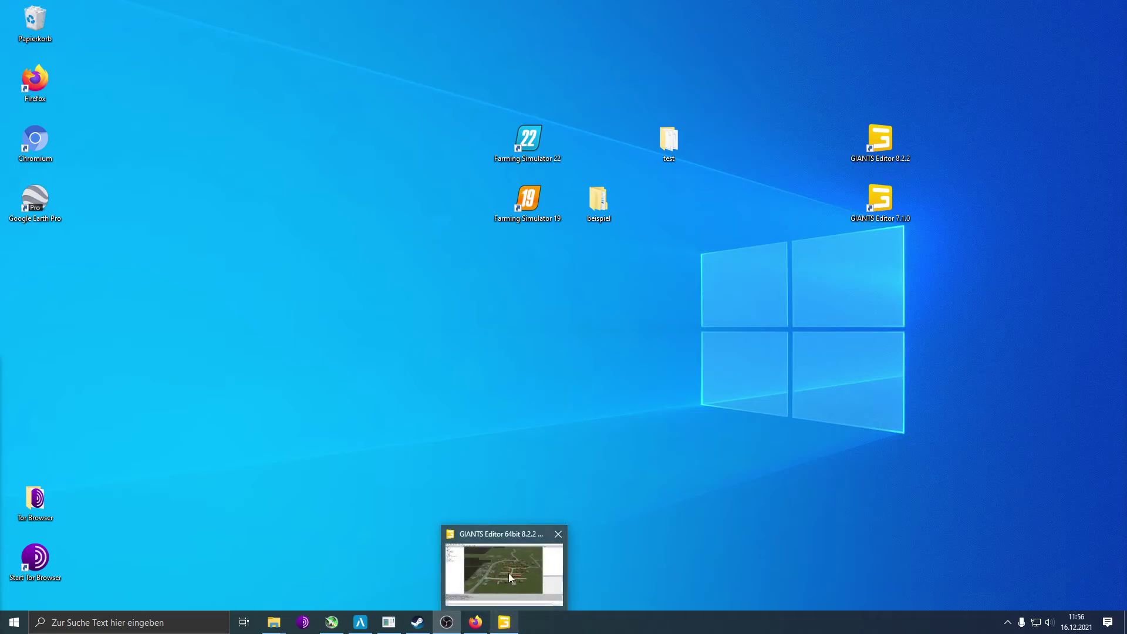
left_click(514, 569)
right_click_drag(585, 434, 630, 419)
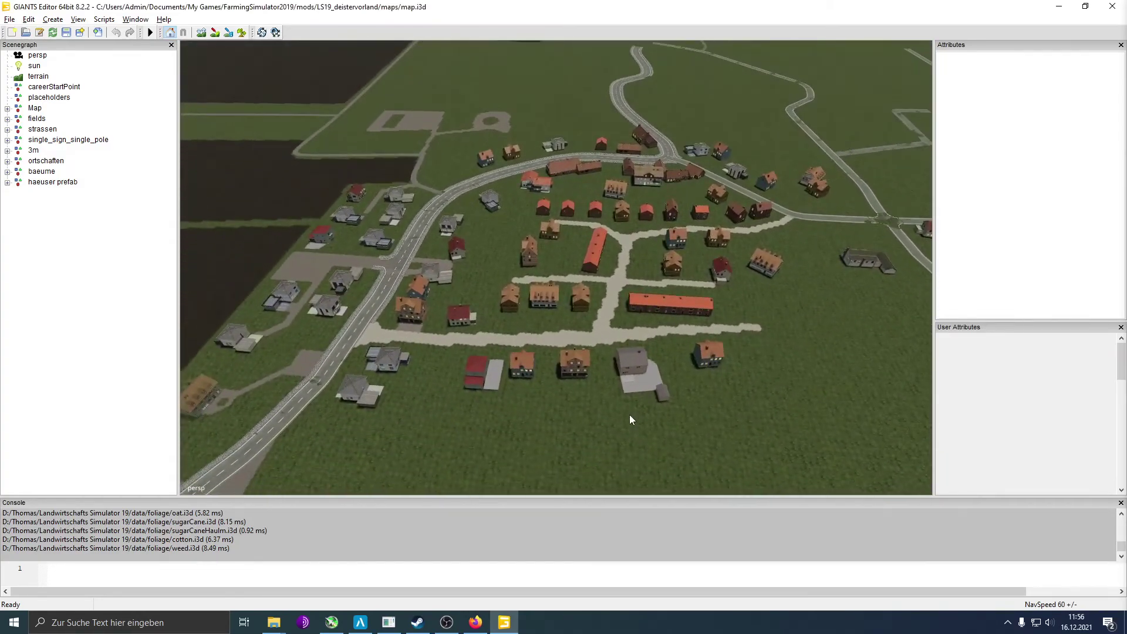
right_click_drag(649, 382, 686, 311)
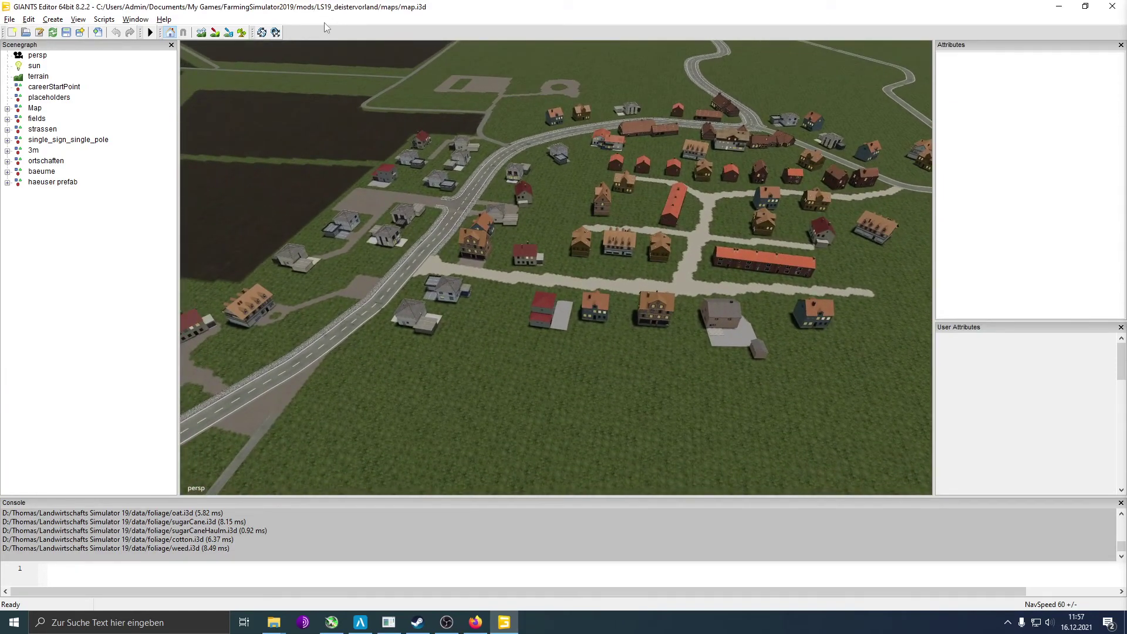
right_click_drag(636, 276, 519, 282)
middle_click_drag(519, 283, 601, 273)
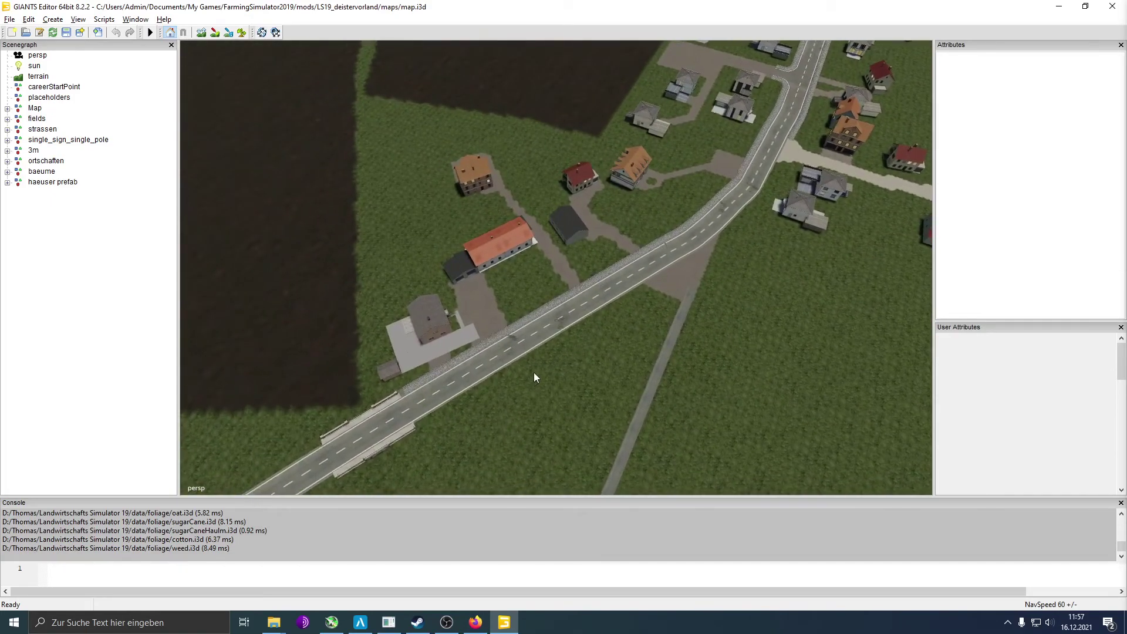
scroll(533, 377, "up", 5)
right_click_drag(534, 341, 594, 267)
right_click_drag(468, 245, 610, 324)
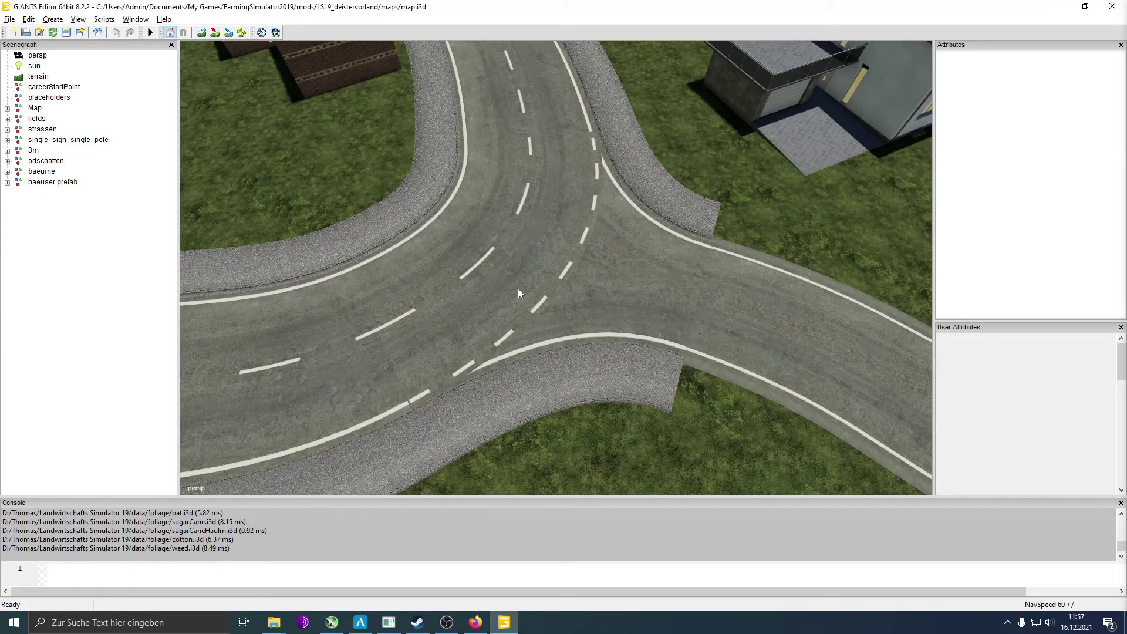
Select the Strasse_Gehweg_breite_8.64 road segment beside the sandy side road in leveste and inspect its mesh
right_click_drag(573, 259, 546, 215)
left_click(541, 199)
right_click_drag(651, 227, 739, 336)
left_click(547, 283)
right_click_drag(547, 283, 638, 353)
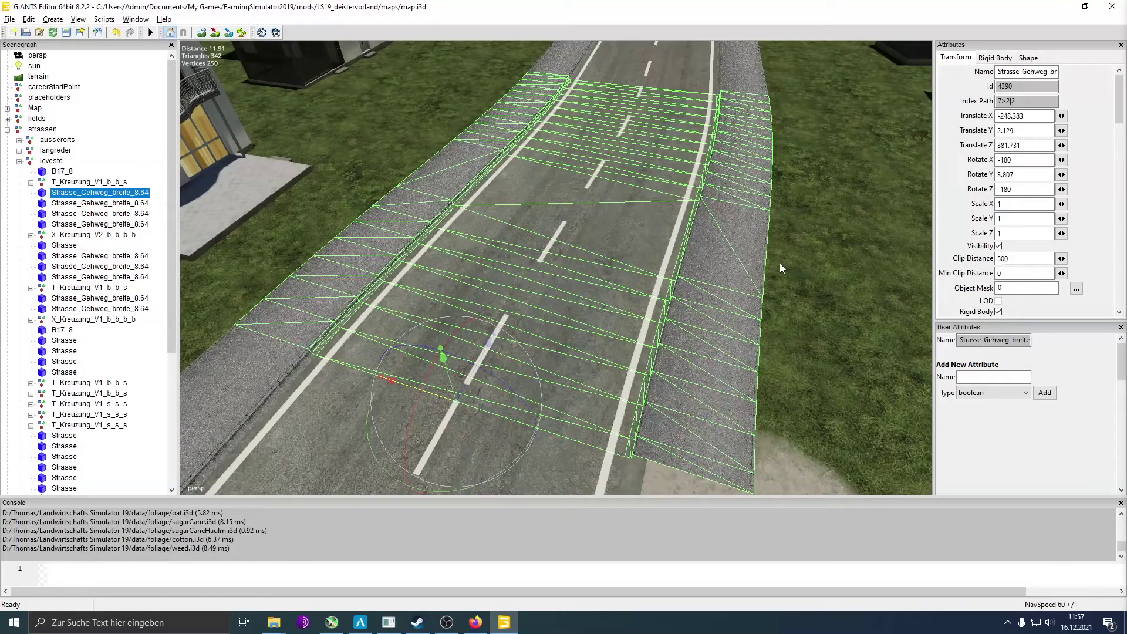
scroll(799, 294, "down", 10)
right_click_drag(800, 294, 659, 304)
key("f")
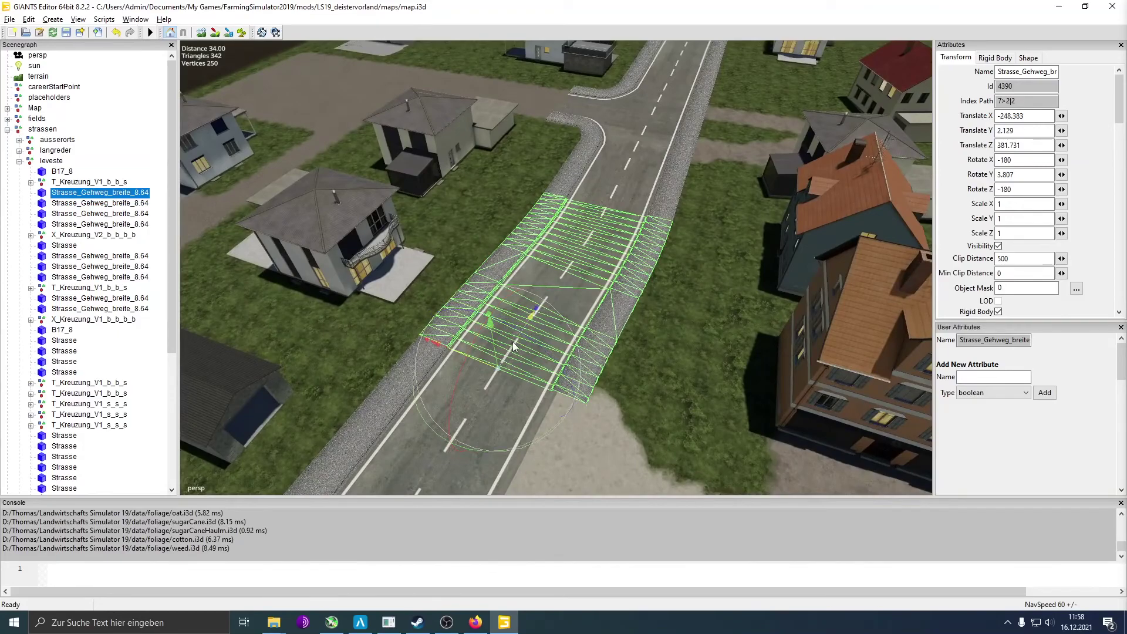
right_click_drag(514, 346, 528, 329)
Select the entire strassen group and view the available file export options
left_click(50, 130)
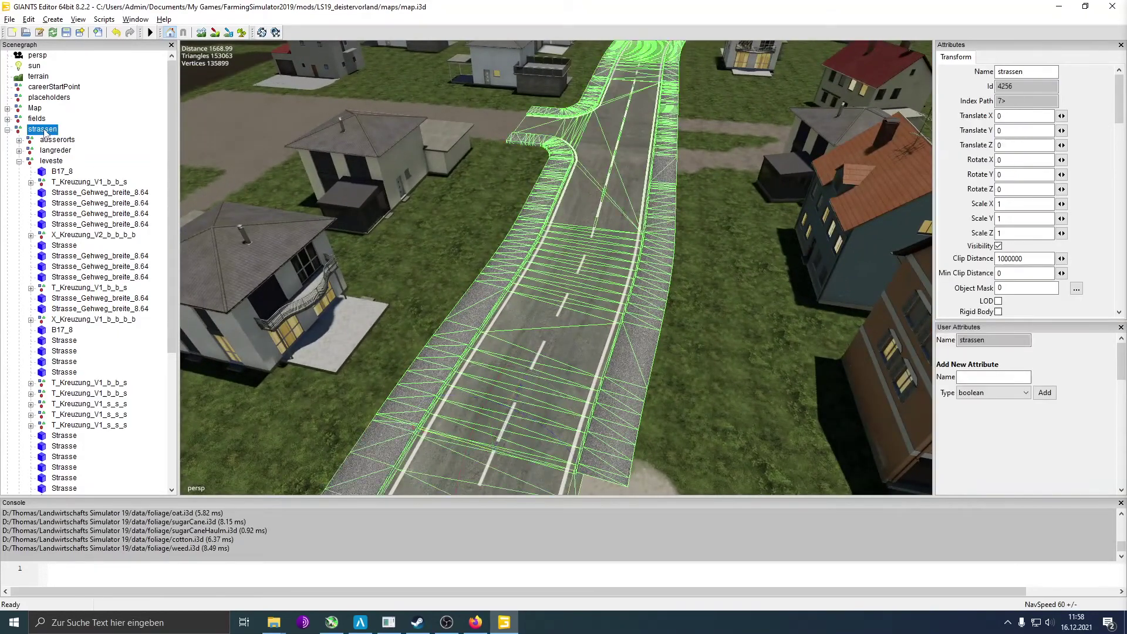
left_click(10, 19)
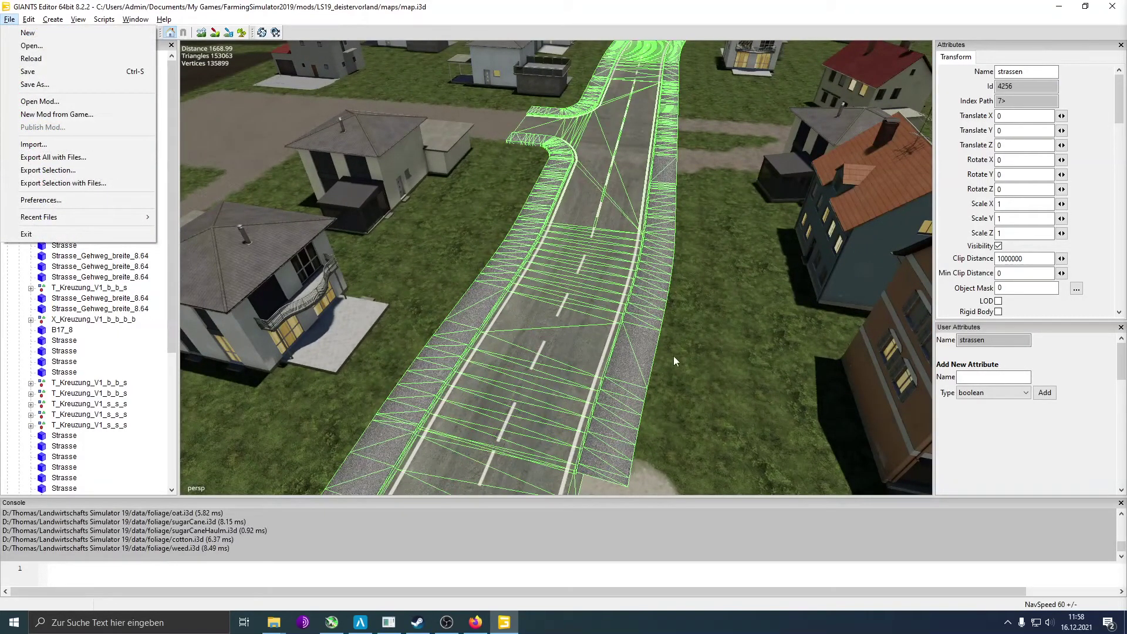
left_click(678, 395)
scroll(686, 397, "up", 5)
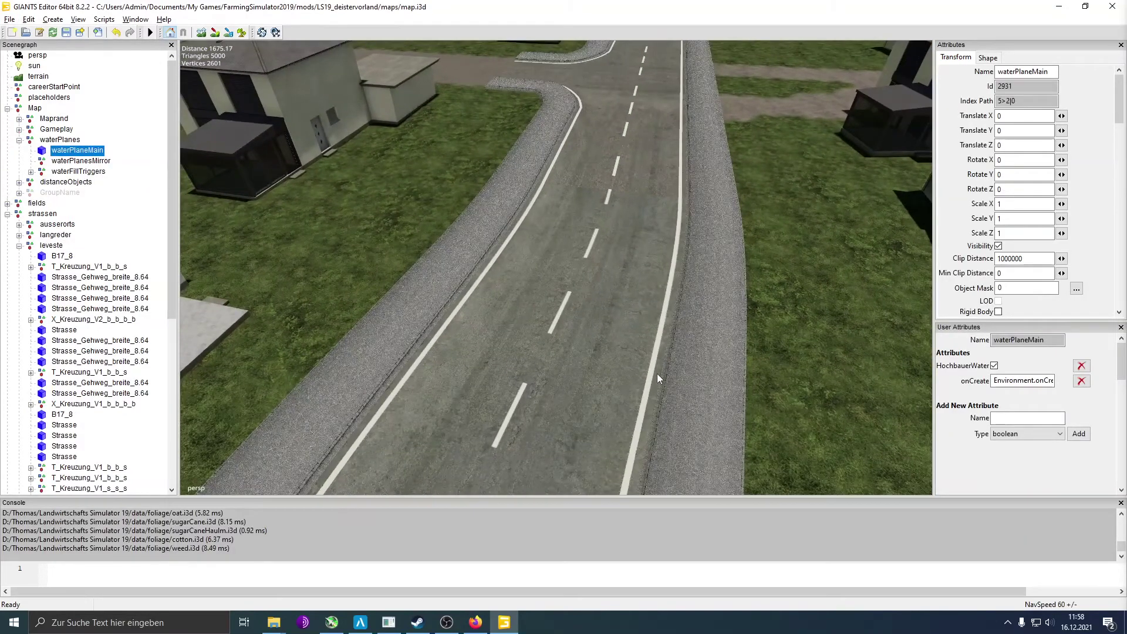
scroll(656, 373, "down", 4)
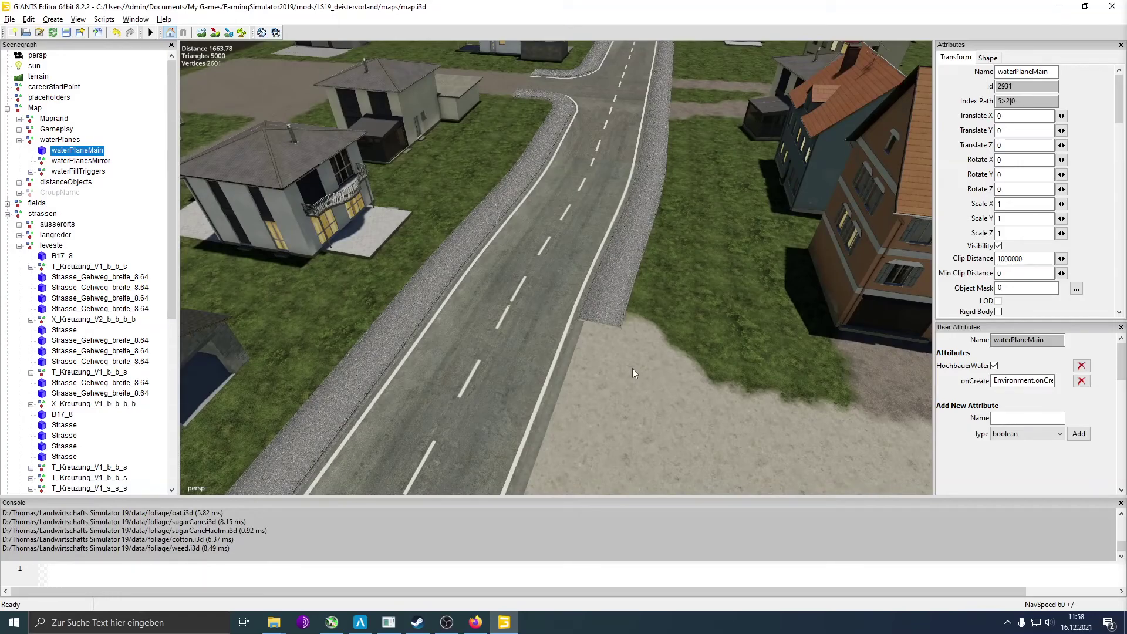
Select the Strasse_Gehweg_breite_8.64 segment near the sandy side road again and examine how it fits into the village
left_click(566, 254)
scroll(642, 277, "up", 4)
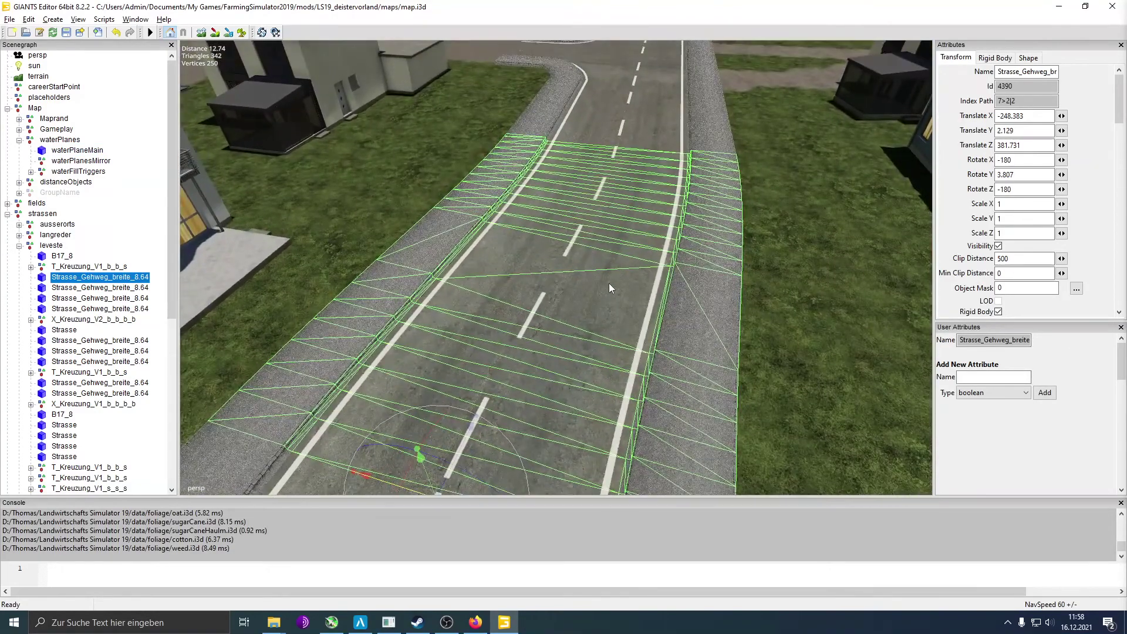
scroll(802, 279, "down", 10)
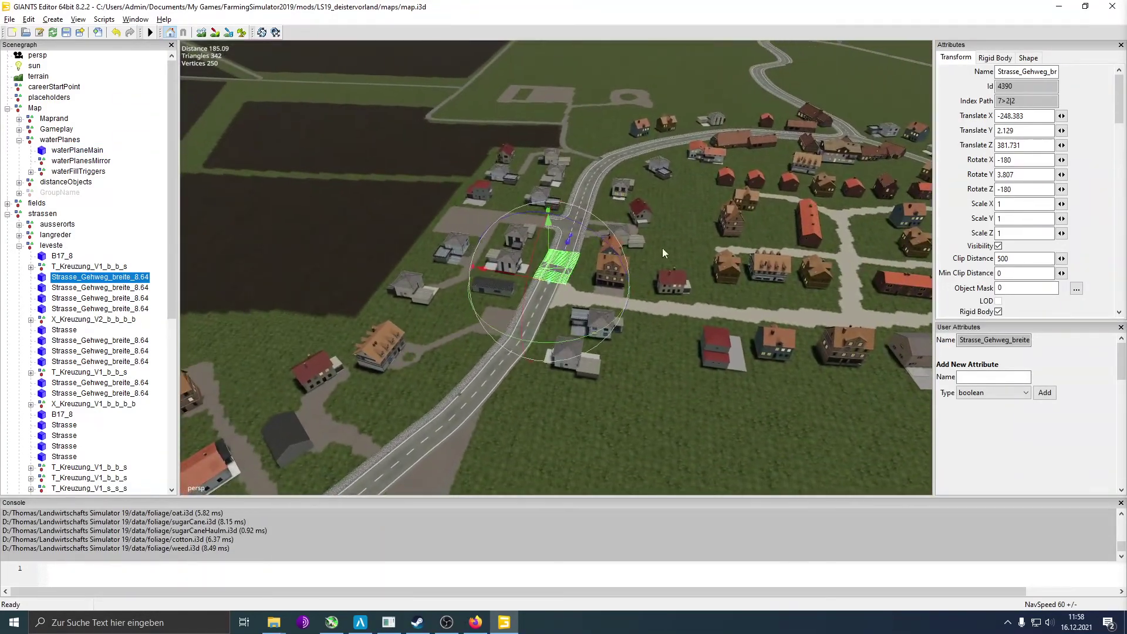
scroll(494, 418, "up", 4)
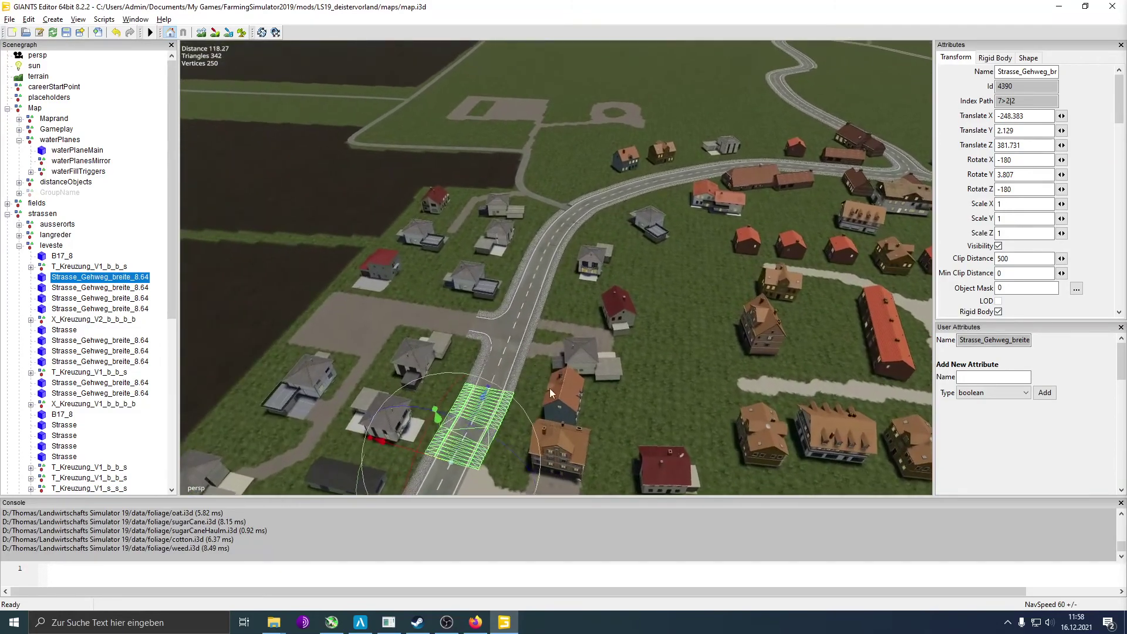
scroll(604, 342, "up", 5)
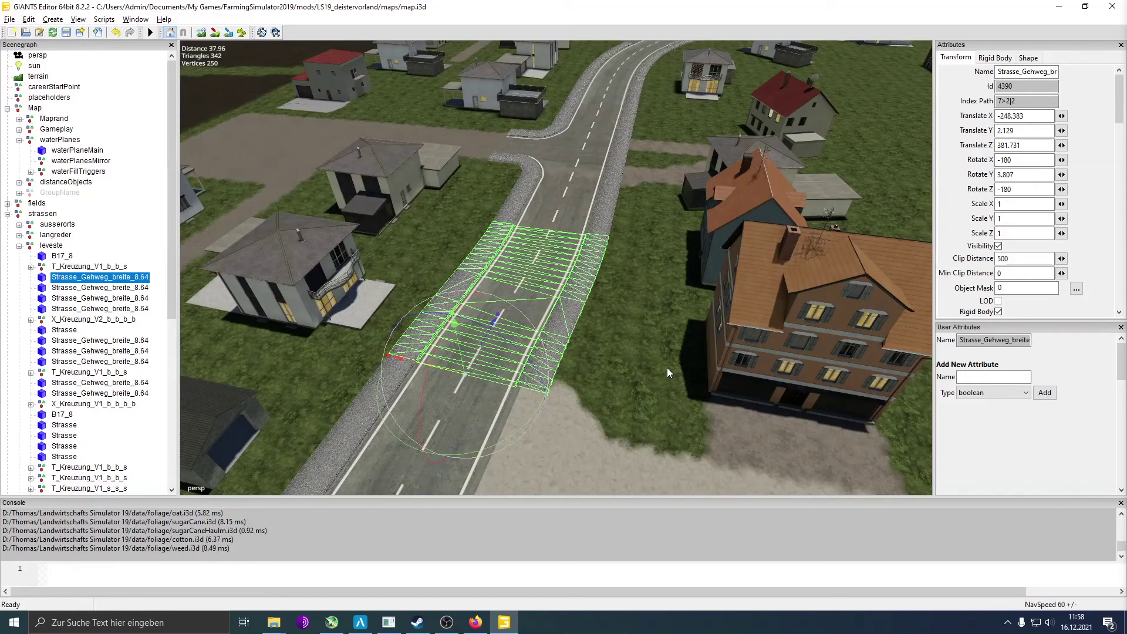
scroll(684, 297, "down", 10)
right_click_drag(572, 416, 648, 303)
right_click_drag(554, 380, 615, 389)
right_click_drag(502, 410, 530, 386)
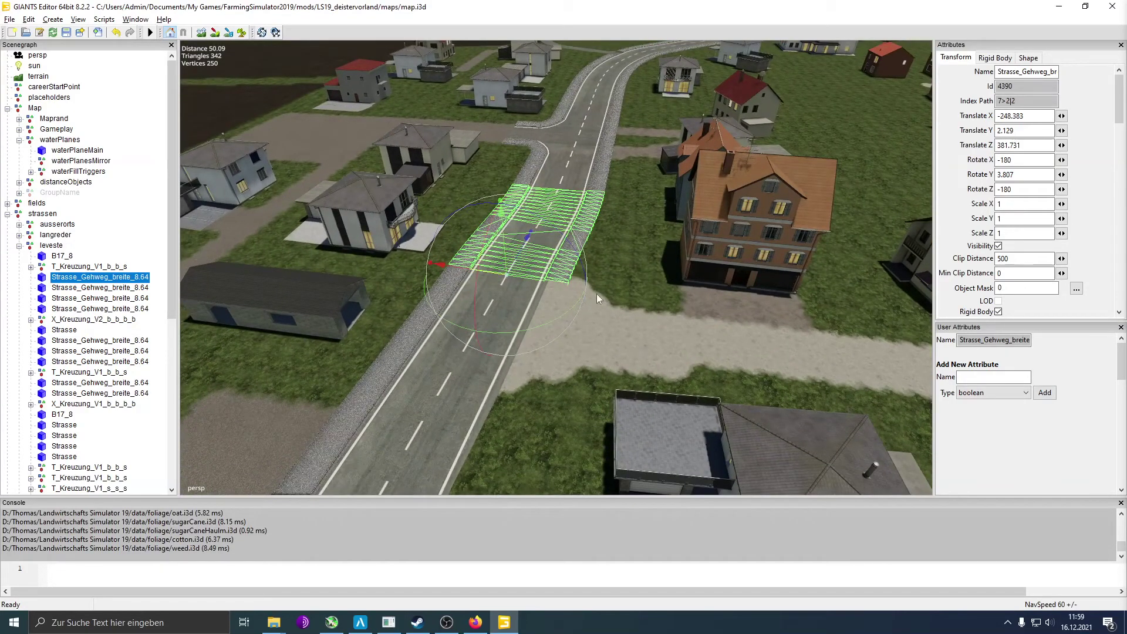
Examine the wireframe of the selected road segment's carriageway and sidewalk up close
scroll(573, 283, "up", 5)
scroll(588, 290, "down", 3)
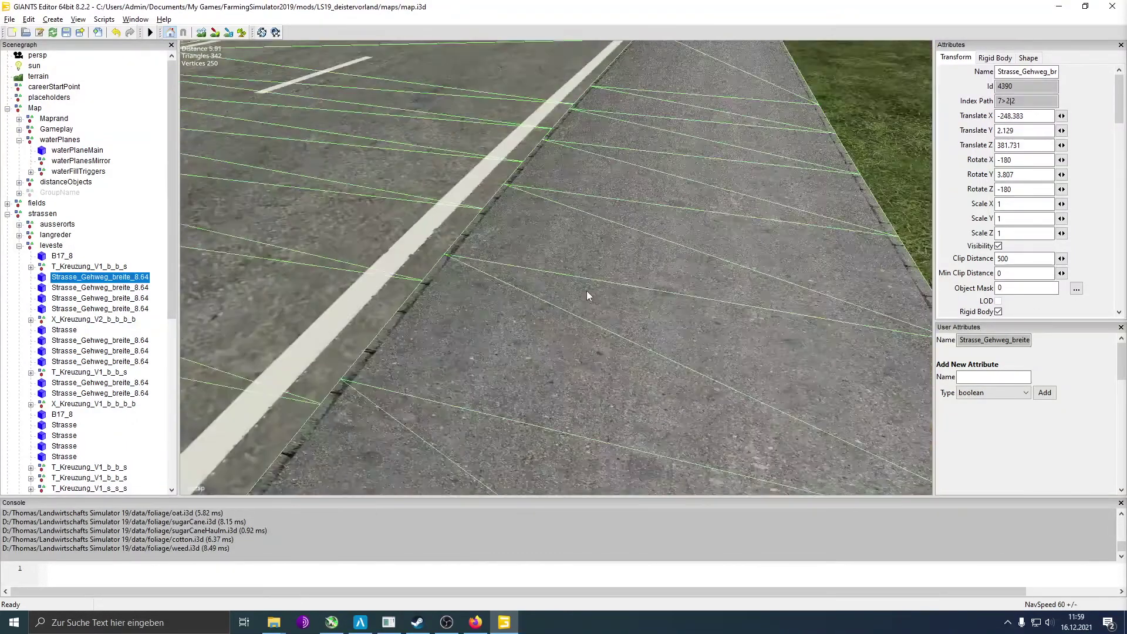
scroll(585, 317, "up", 3)
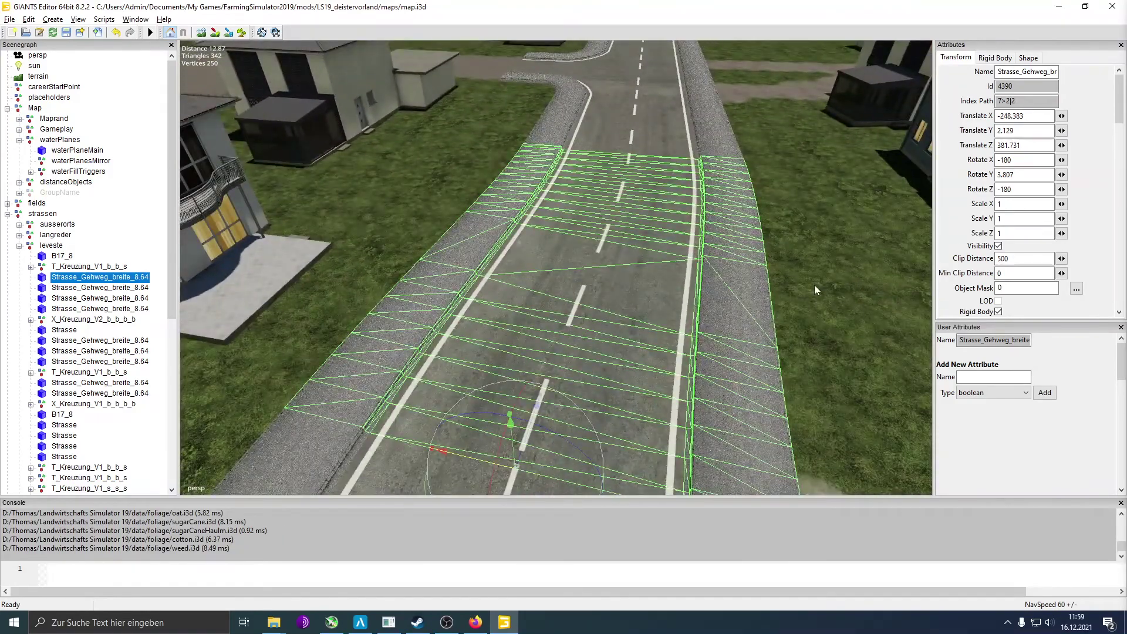
left_click(651, 298)
left_click(600, 291)
scroll(645, 370, "up", 4)
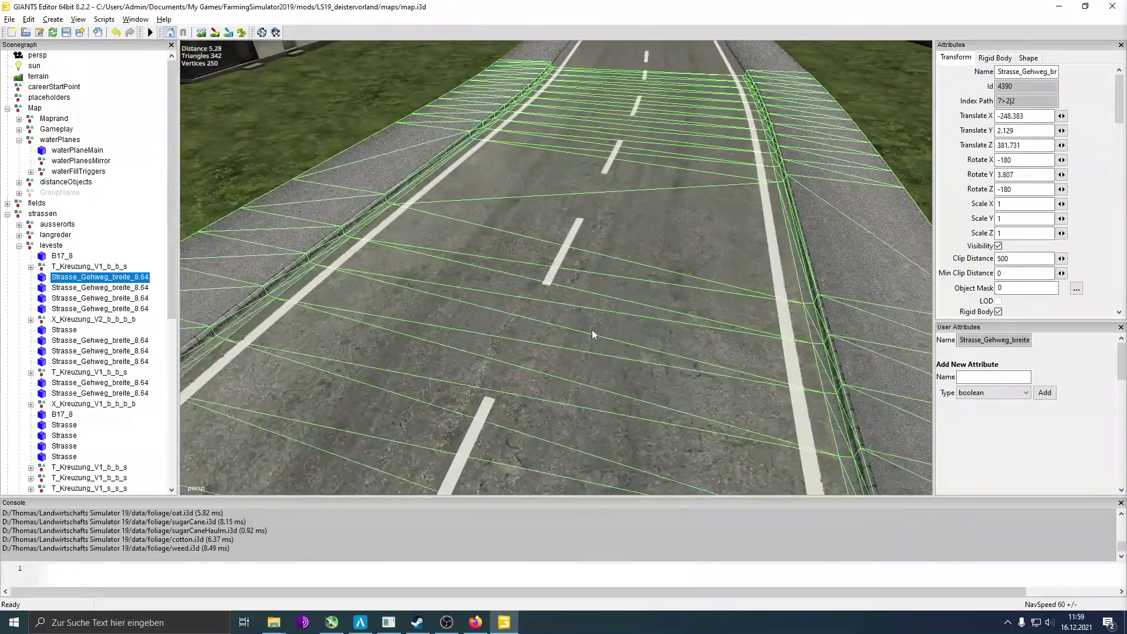
scroll(593, 328, "up", 2)
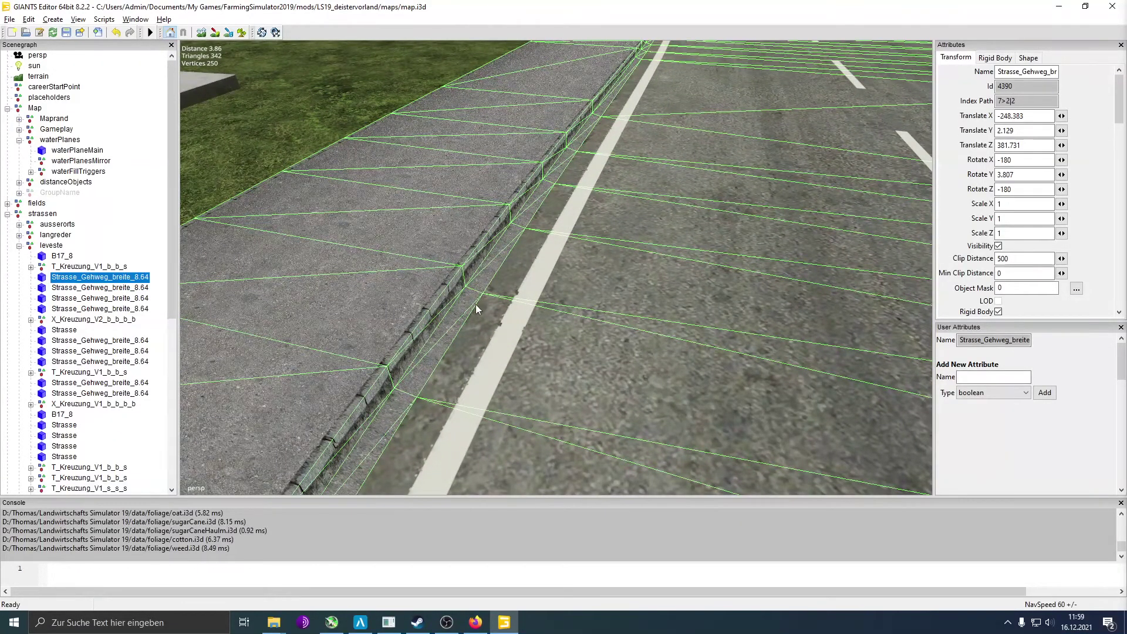
Lower the navigation speed to 10 and examine the kerbs on both sides of the selected road segment
right_click_drag(459, 333, 793, 344)
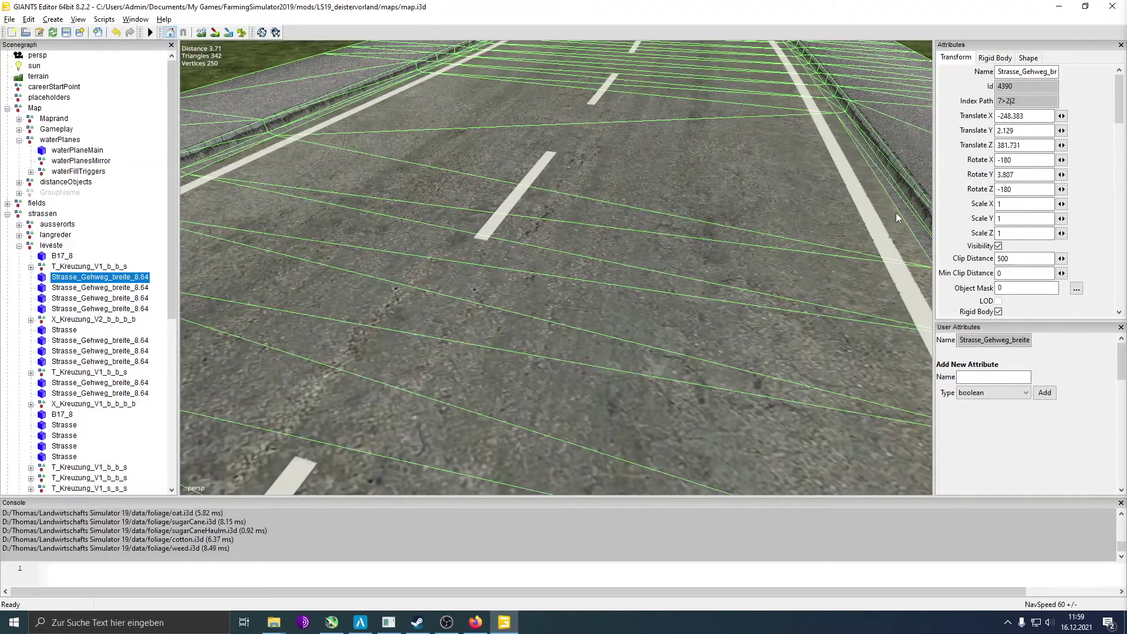
key("minus")
key("minus")
right_click_drag(896, 212, 762, 192)
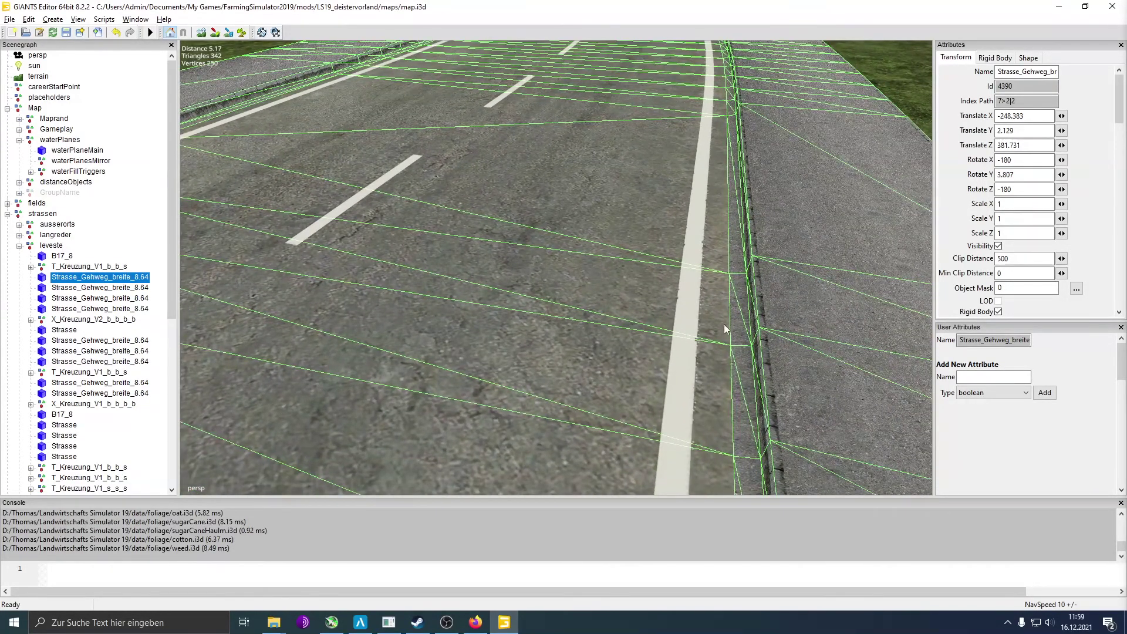
right_click_drag(715, 266, 546, 278)
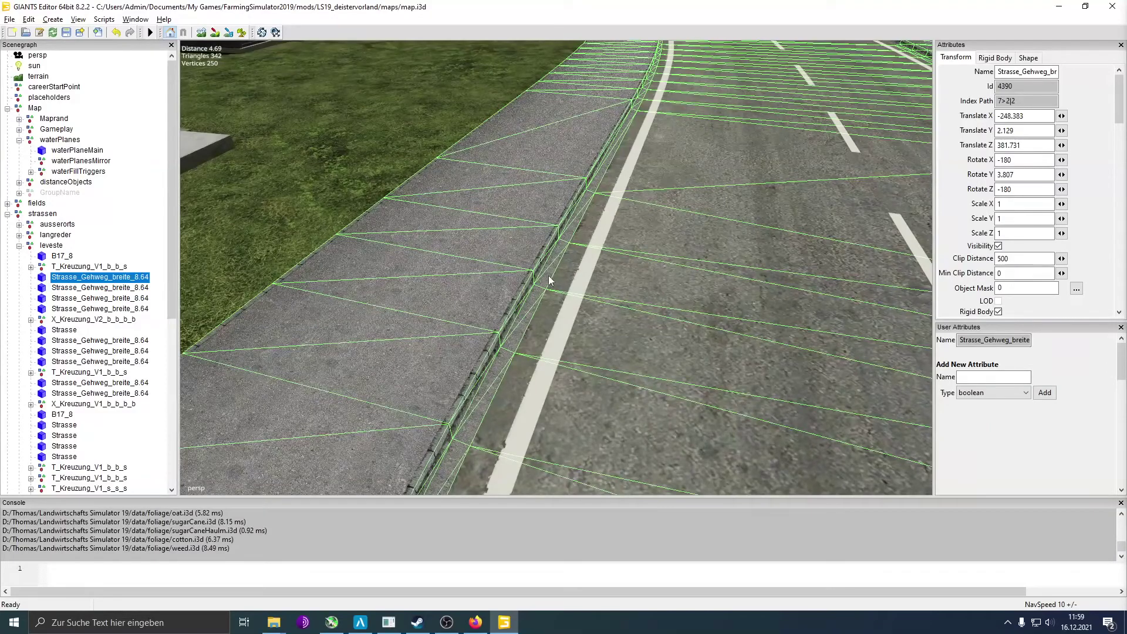
right_click_drag(469, 289, 493, 286)
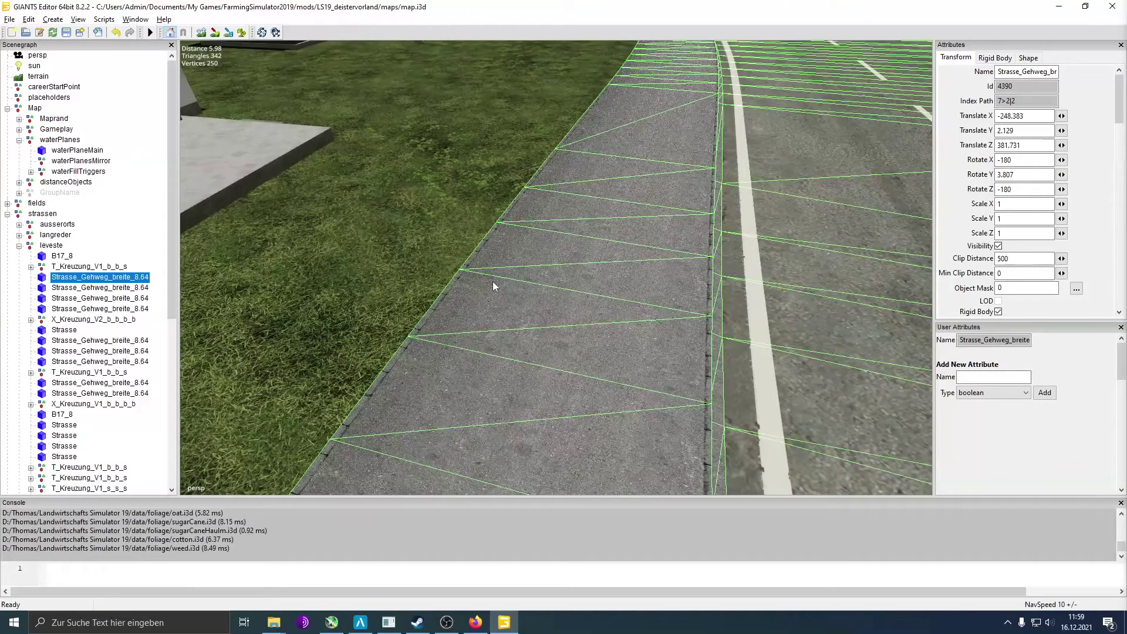
Compare the selected segment's kerb height, sidewalk edges and polygon layout from near and far
scroll(552, 296, "down", 10)
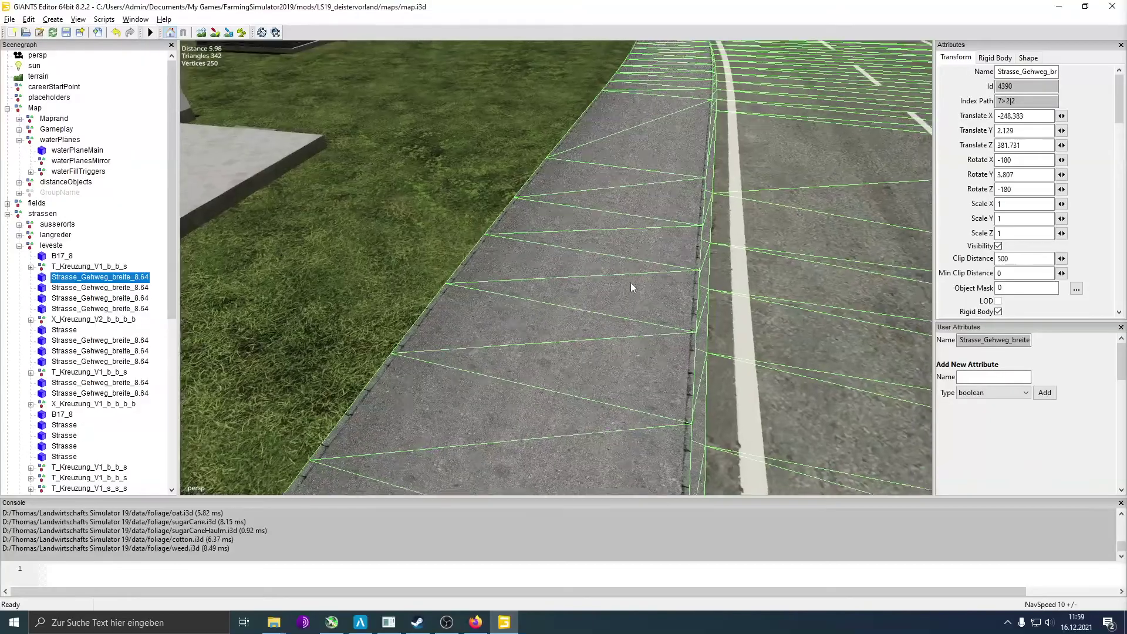
scroll(436, 378, "up", 10)
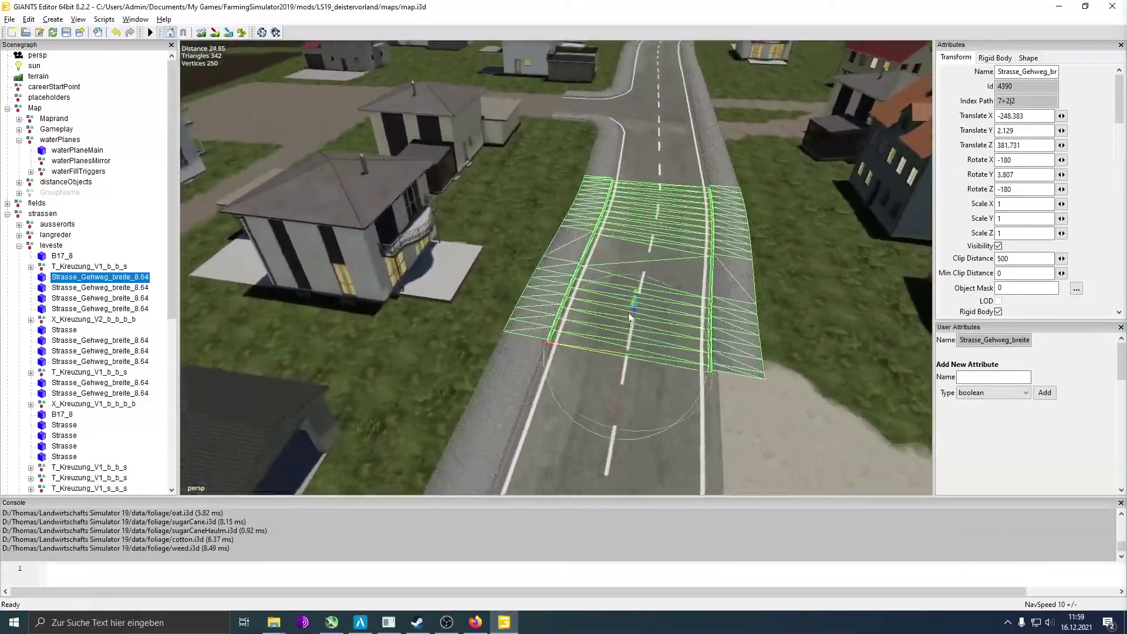
right_click_drag(799, 203, 674, 230)
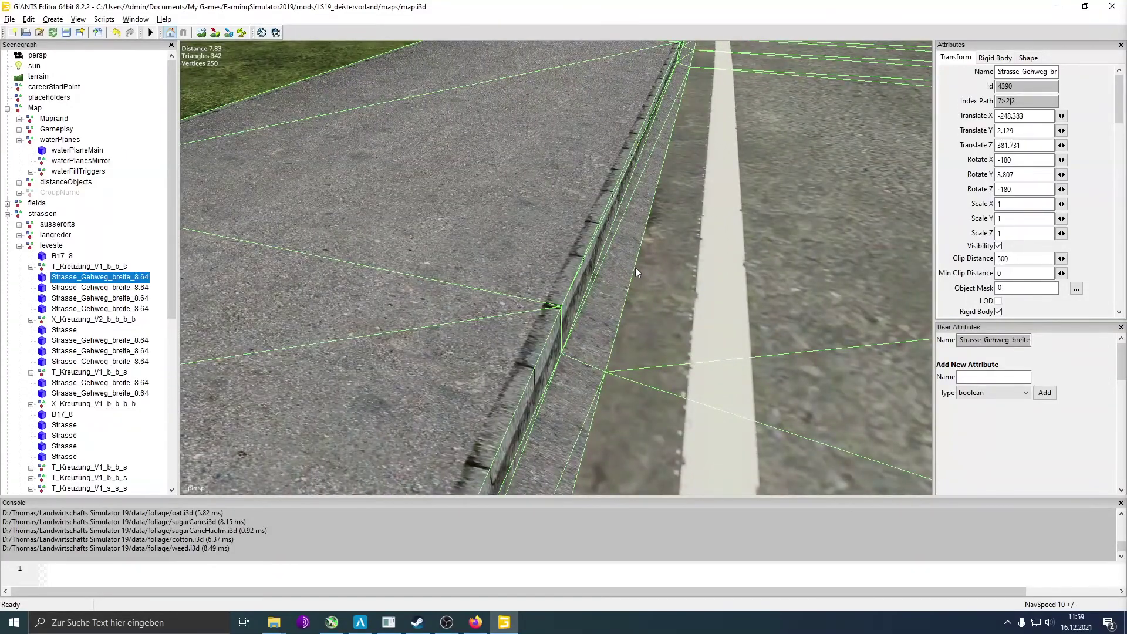
right_click_drag(582, 311, 710, 294)
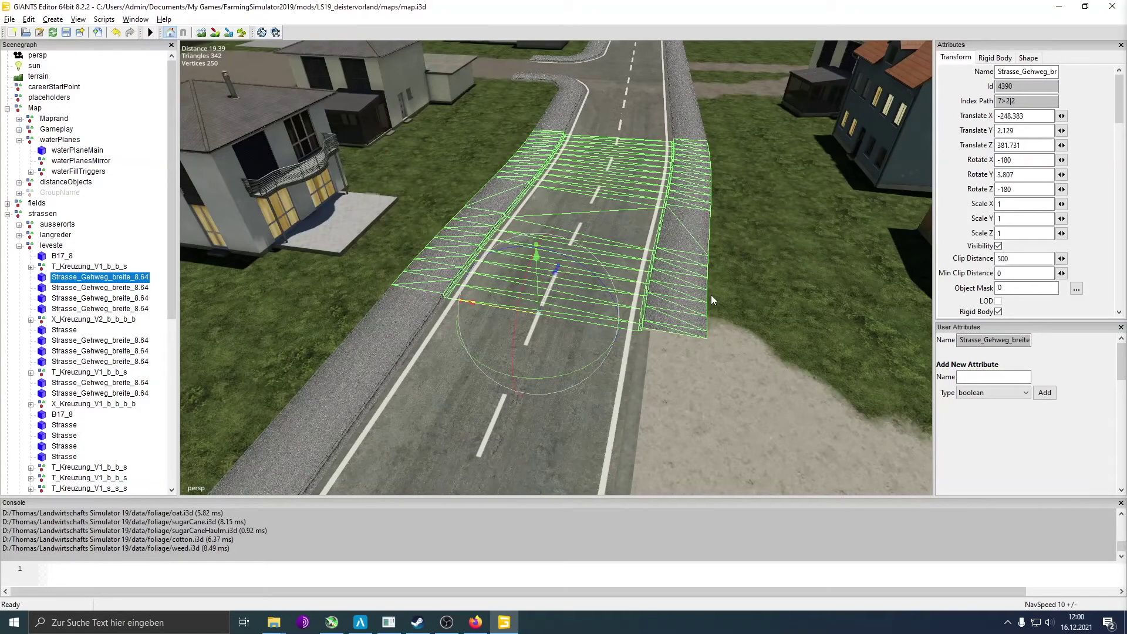
mouse_move(685, 220)
right_mouse_down()
mouse_move(629, 244)
mouse_move(729, 198)
mouse_move(709, 205)
mouse_move(692, 236)
right_mouse_up()
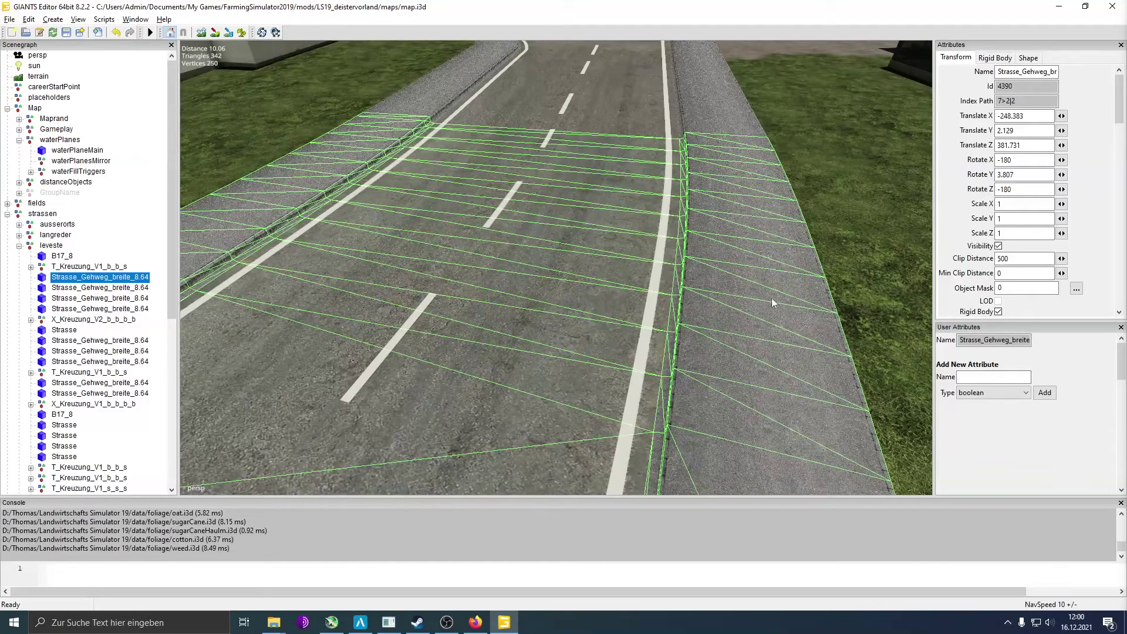
middle_click_drag(696, 256, 639, 297)
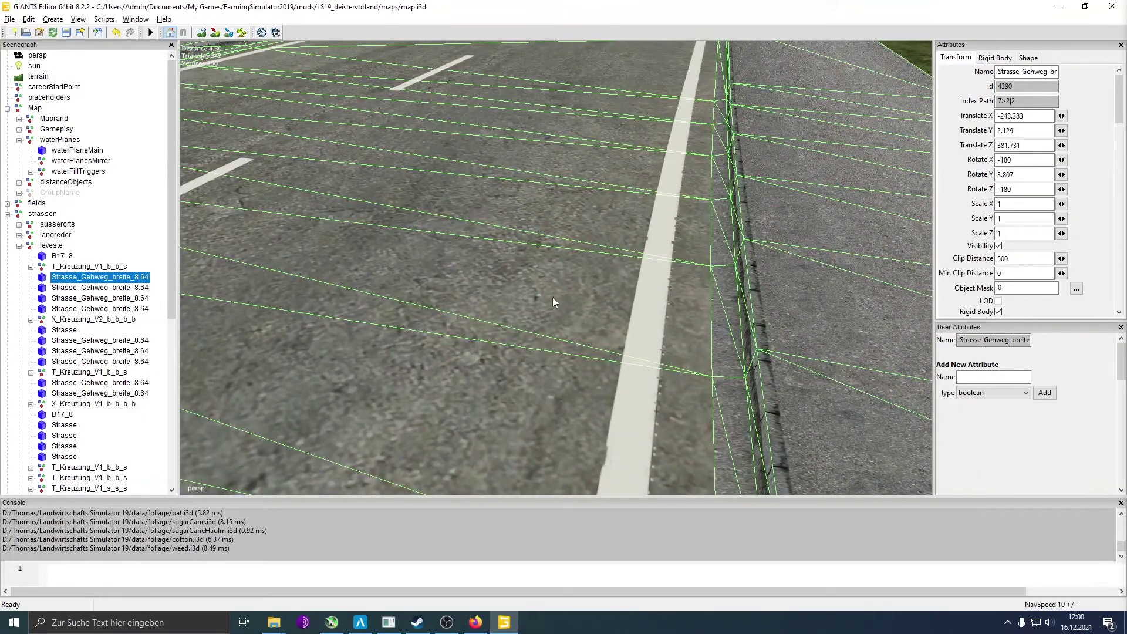
middle_click_drag(726, 301, 740, 202)
middle_click_drag(537, 235, 525, 298)
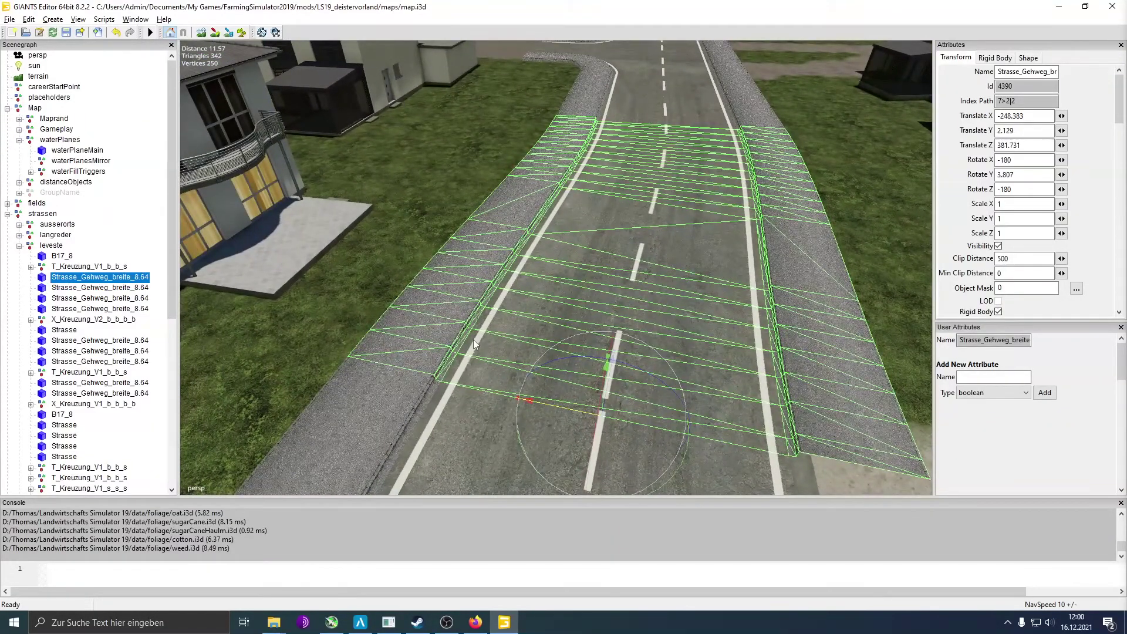
middle_click_drag(548, 327, 757, 190)
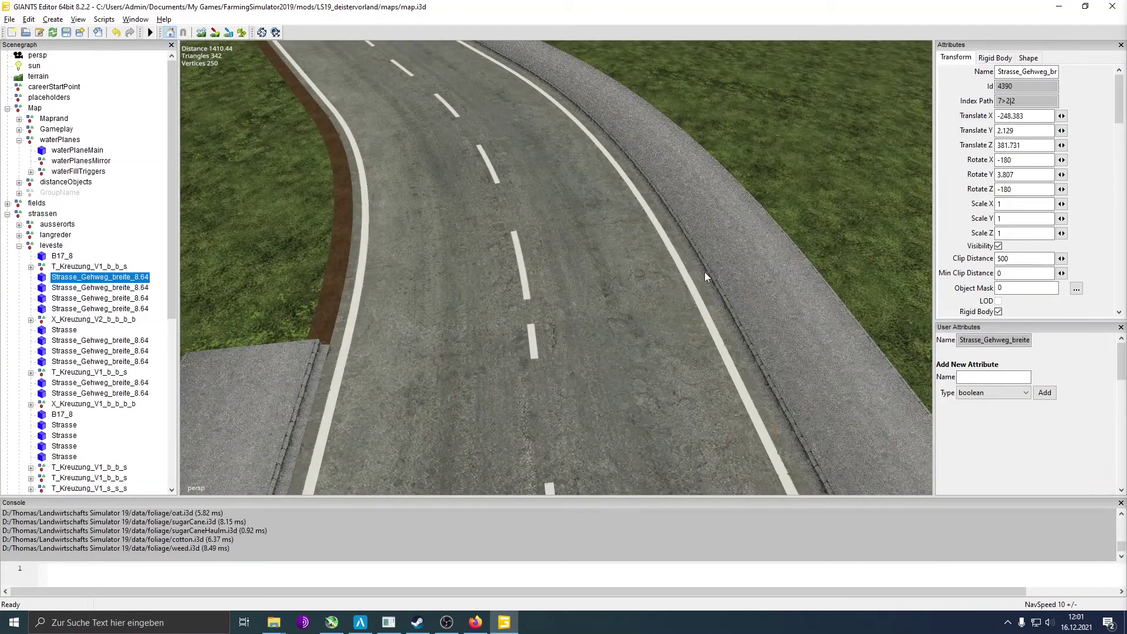
Select the curved langreder road segment with the brown edge strip and inspect its mesh along its full length
middle_click_drag(363, 315, 649, 279)
left_click(643, 277)
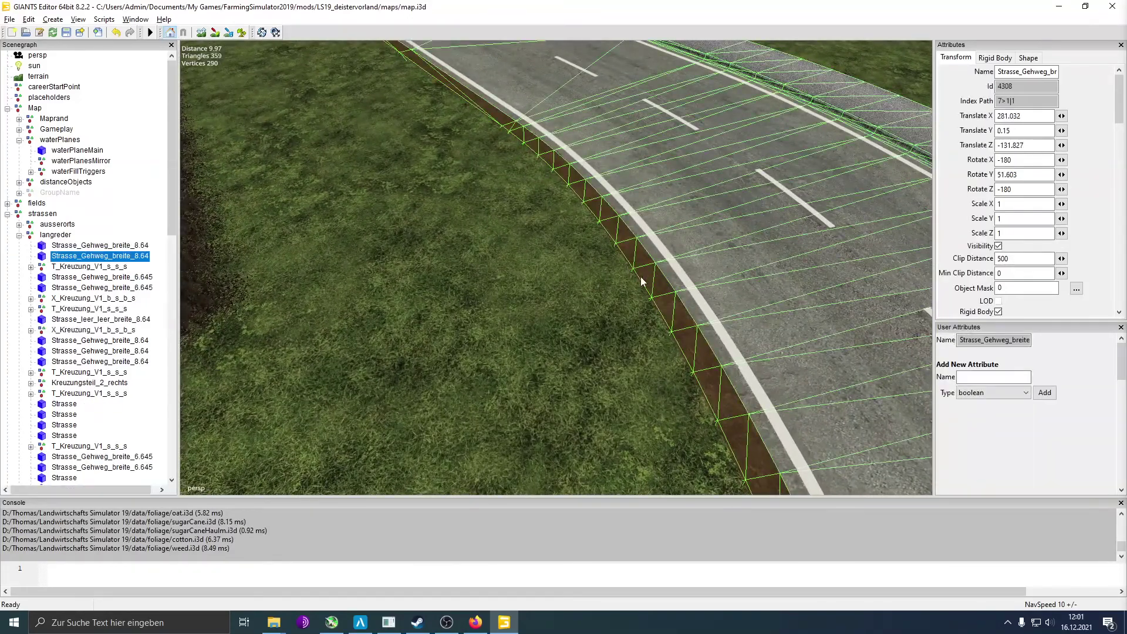
middle_click_drag(444, 307, 690, 384)
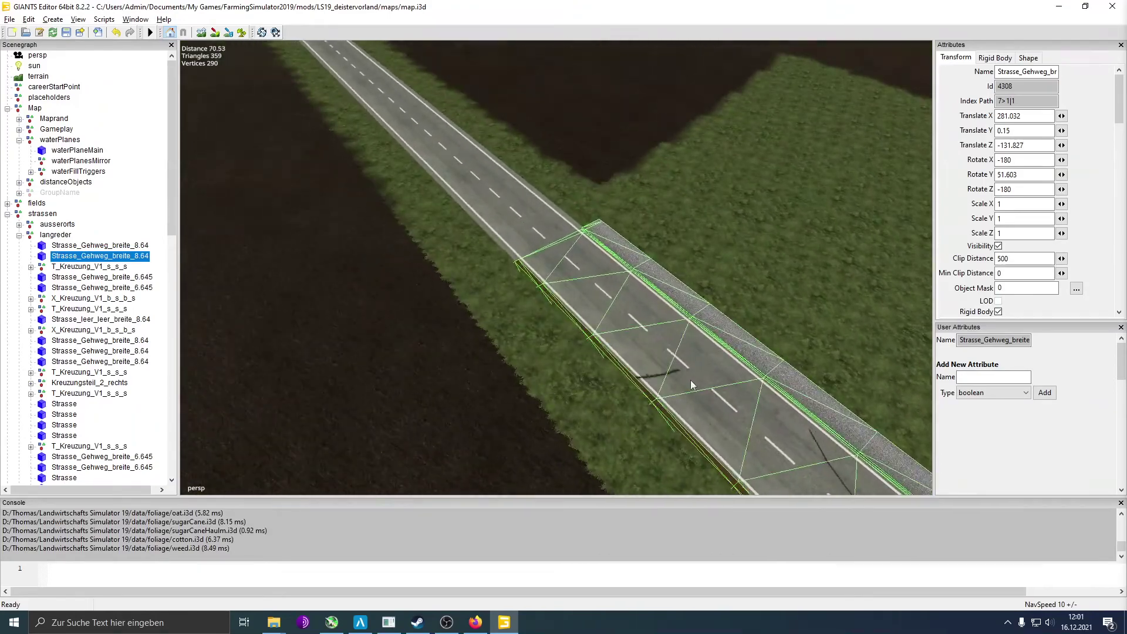
left_click(589, 194)
middle_click_drag(461, 316, 542, 320)
Collapse the waterPlanes, Map, langreder and leveste groups in the scenegraph, keeping the strassen group expanded
left_click(20, 139)
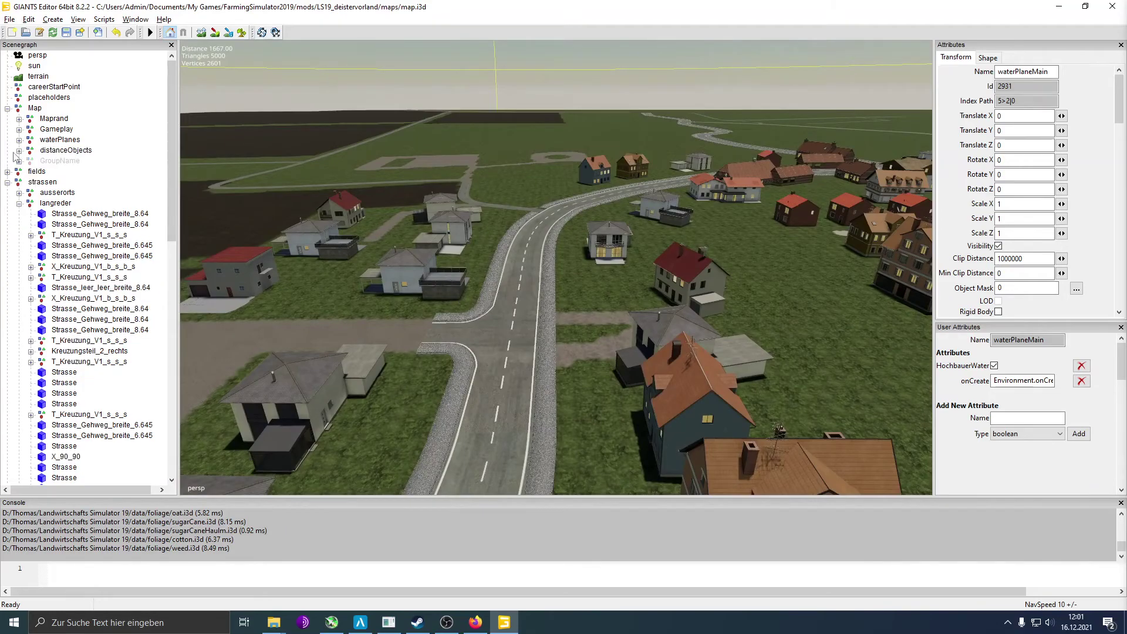
left_click(7, 108)
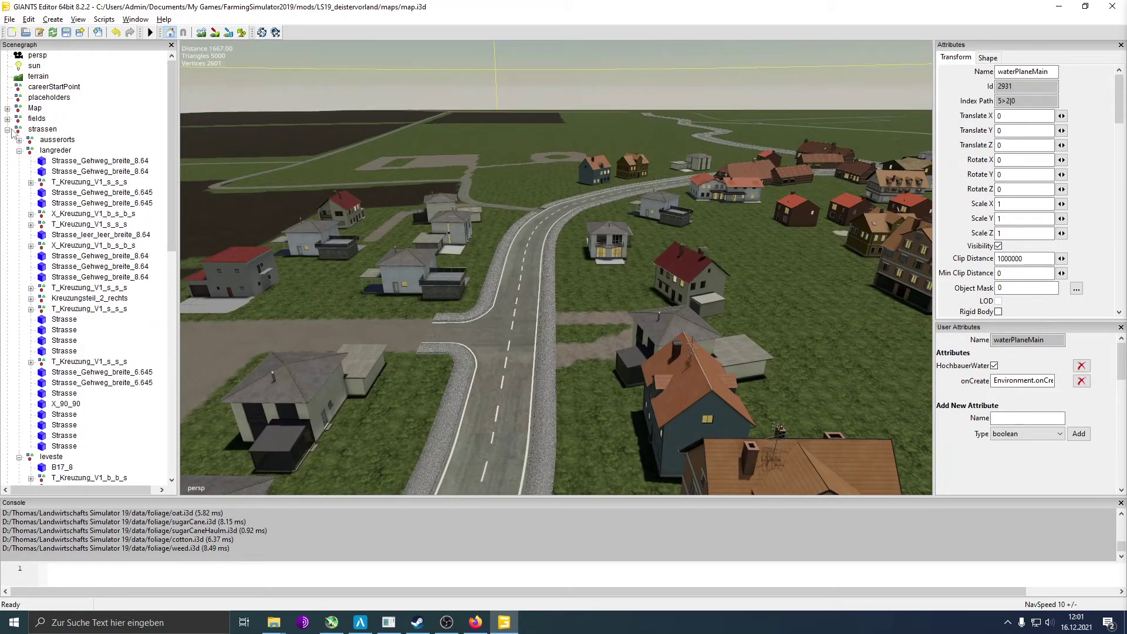
left_click(37, 119)
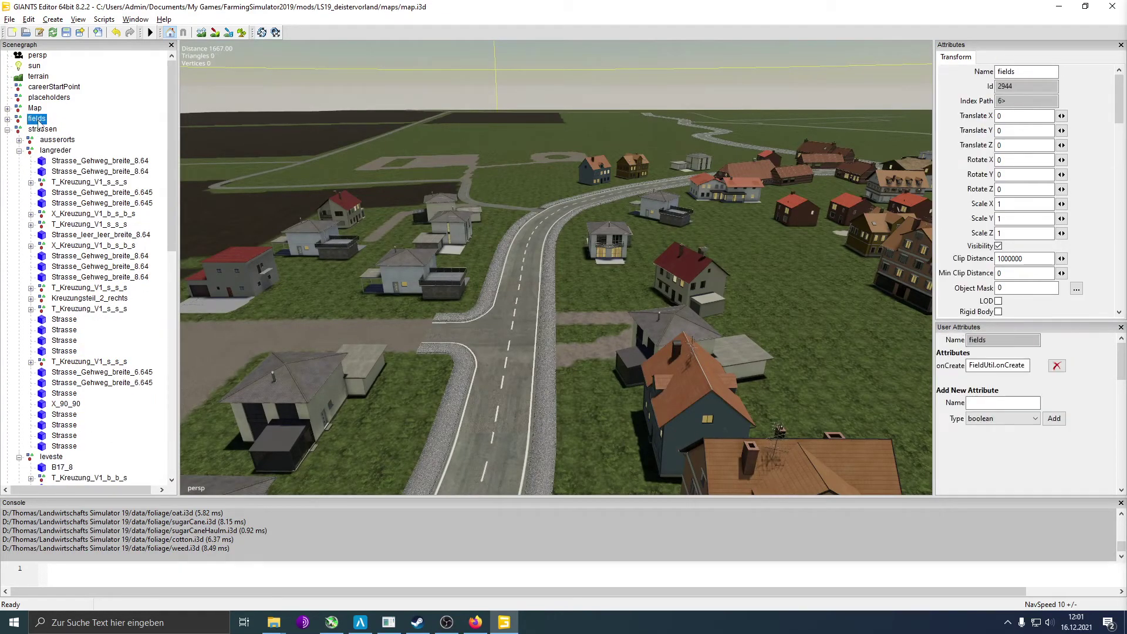
left_click(7, 130)
left_click(7, 129)
scroll(18, 123, "down", 3)
scroll(19, 114, "up", 2)
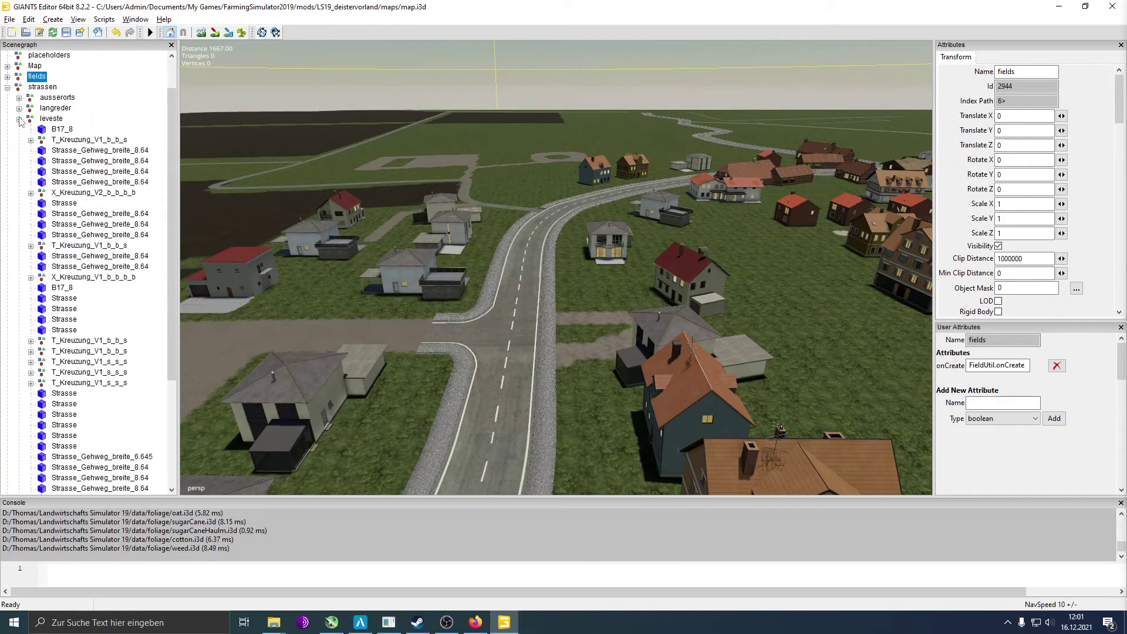
left_click(19, 119)
Delete the object inside the leveste_hauptstrasse group under bruecken
left_click(52, 215)
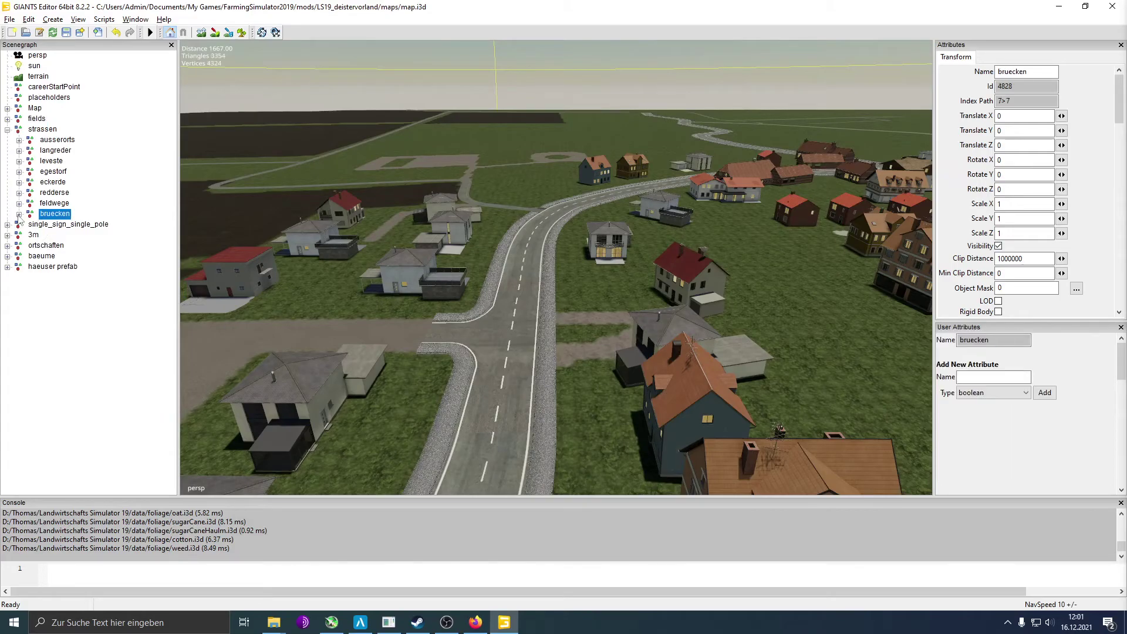
left_click(19, 214)
left_click(31, 225)
left_click(70, 235)
key("Delete")
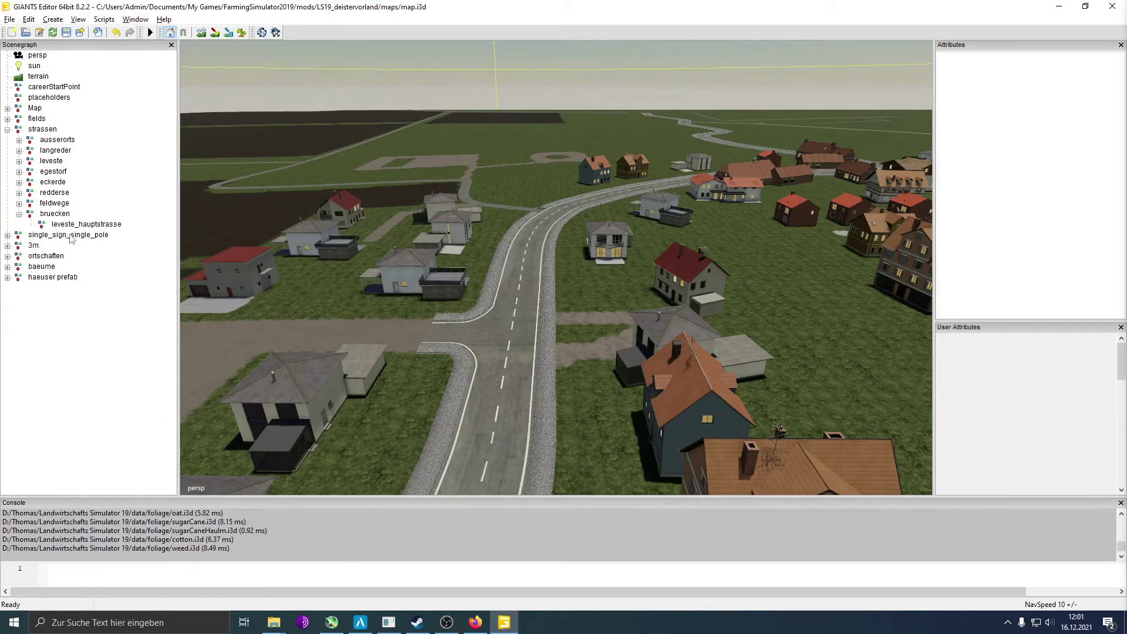
Export the strassen and fields groups as export.i3d into the FarmingSimulator2022 mod folder LS22_tut_map/maps/mapAlpine
left_click(7, 130)
left_click(40, 130)
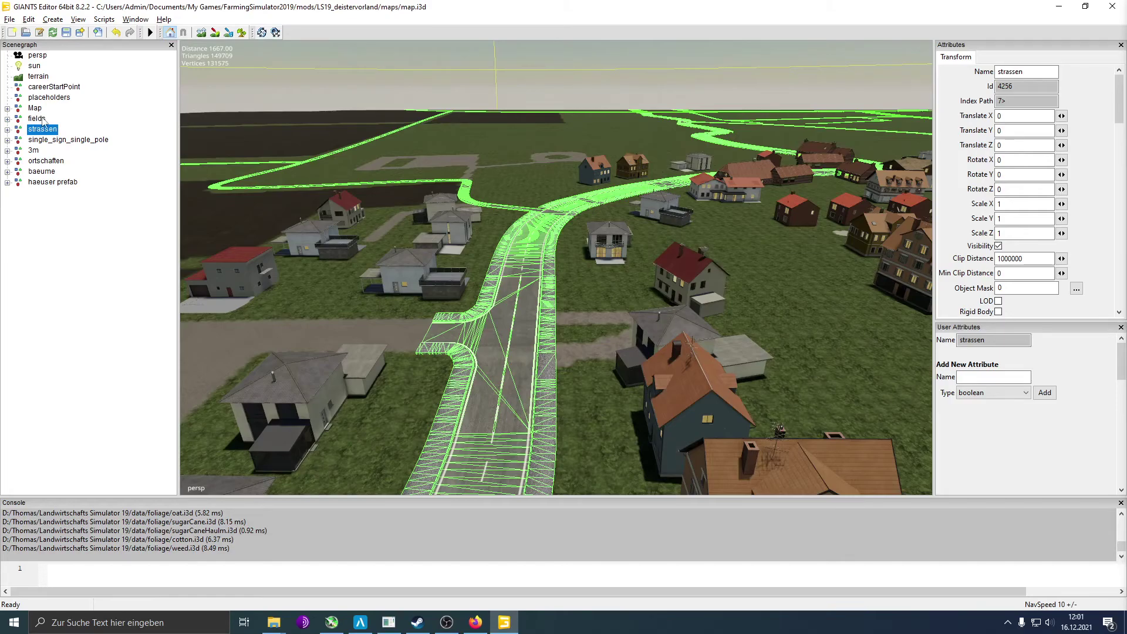
left_click(36, 118, "ctrl")
left_click(10, 19)
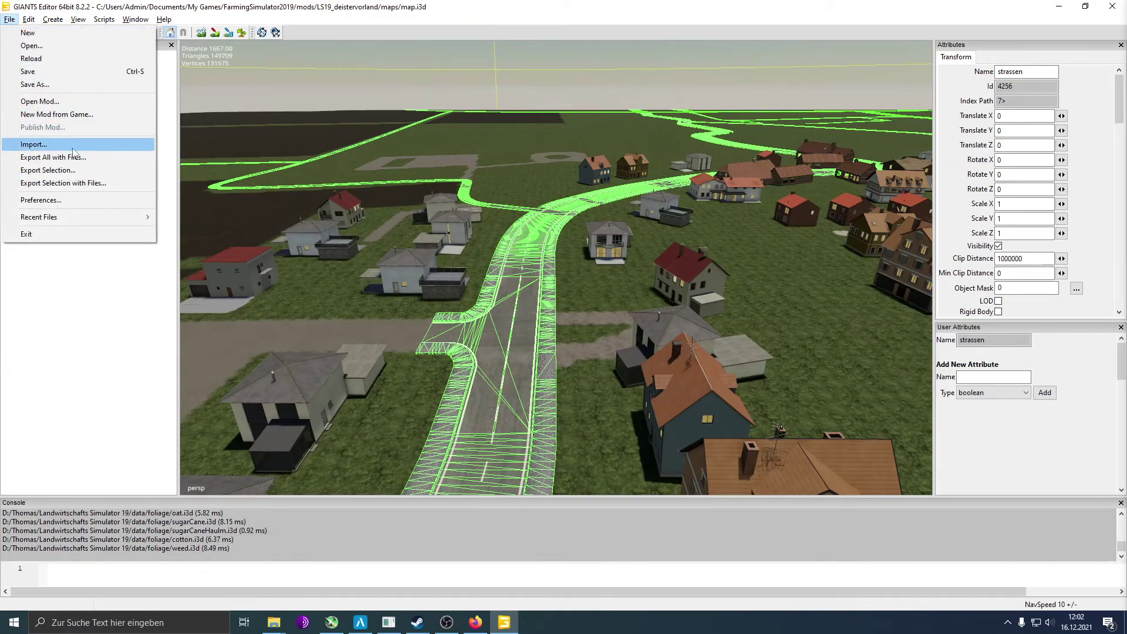
left_click(81, 173)
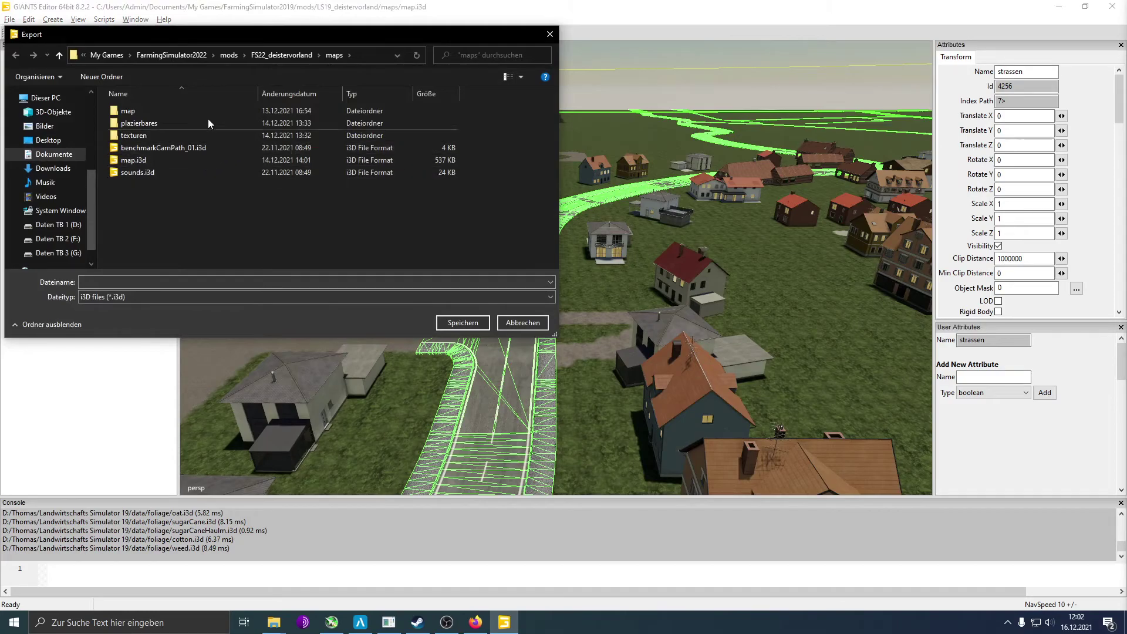
left_click(229, 55)
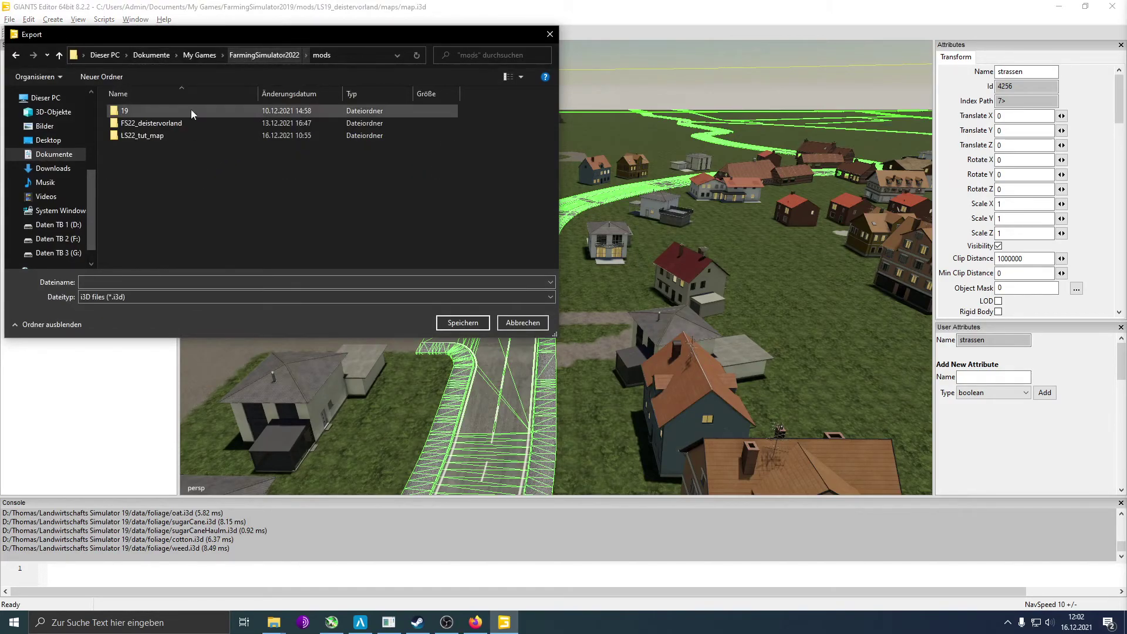
double_click(179, 134)
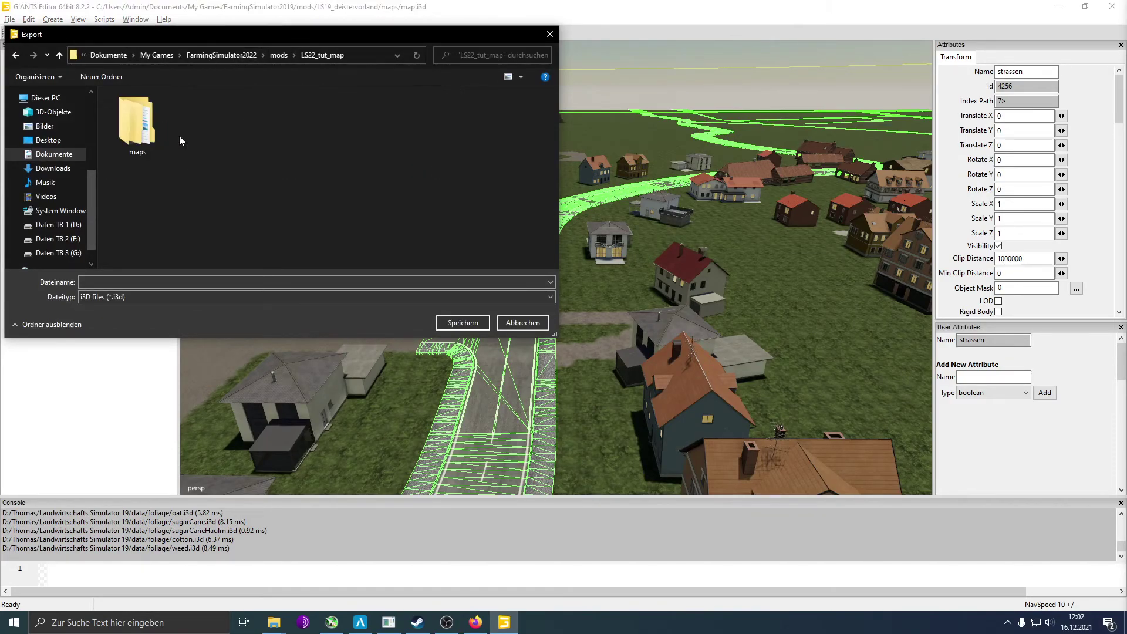
double_click(148, 147)
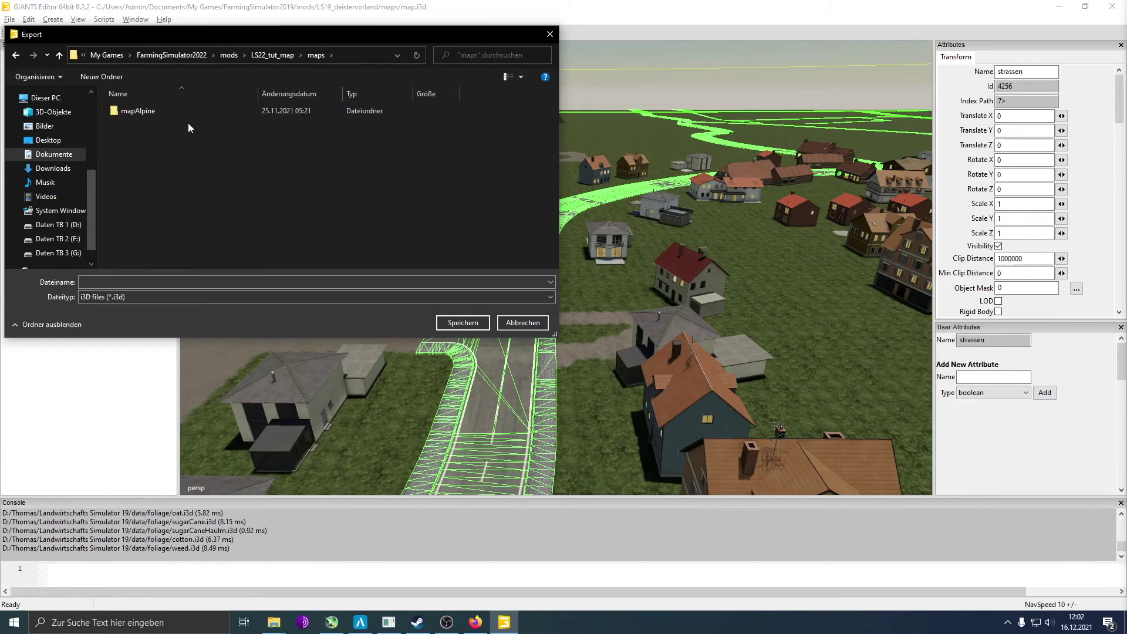
left_click(204, 115)
double_click(204, 114)
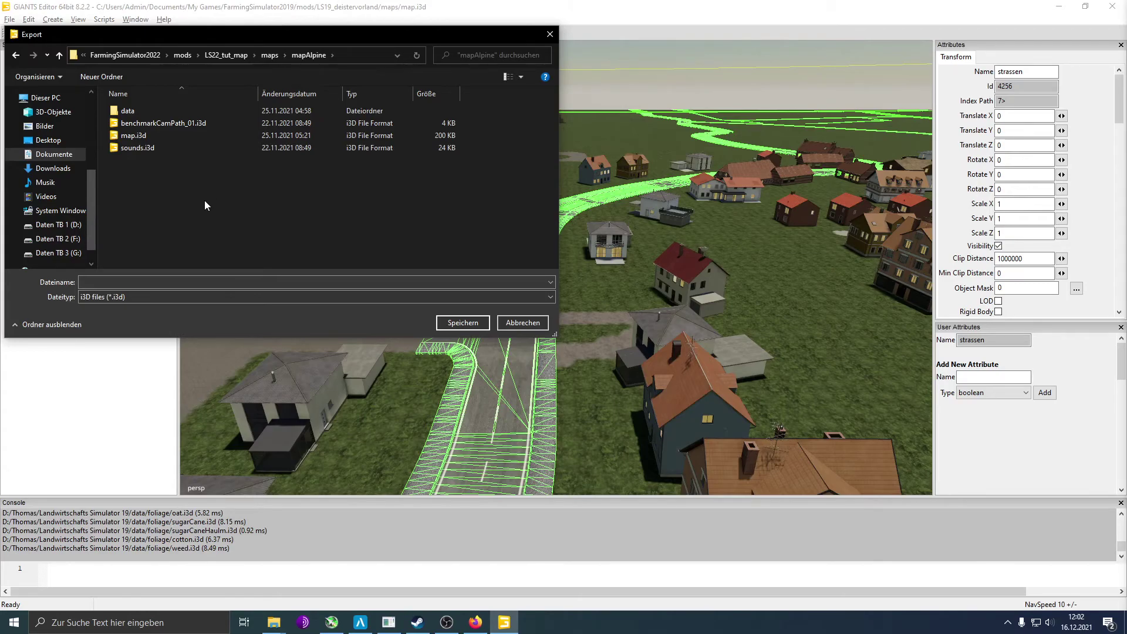
left_click(158, 285)
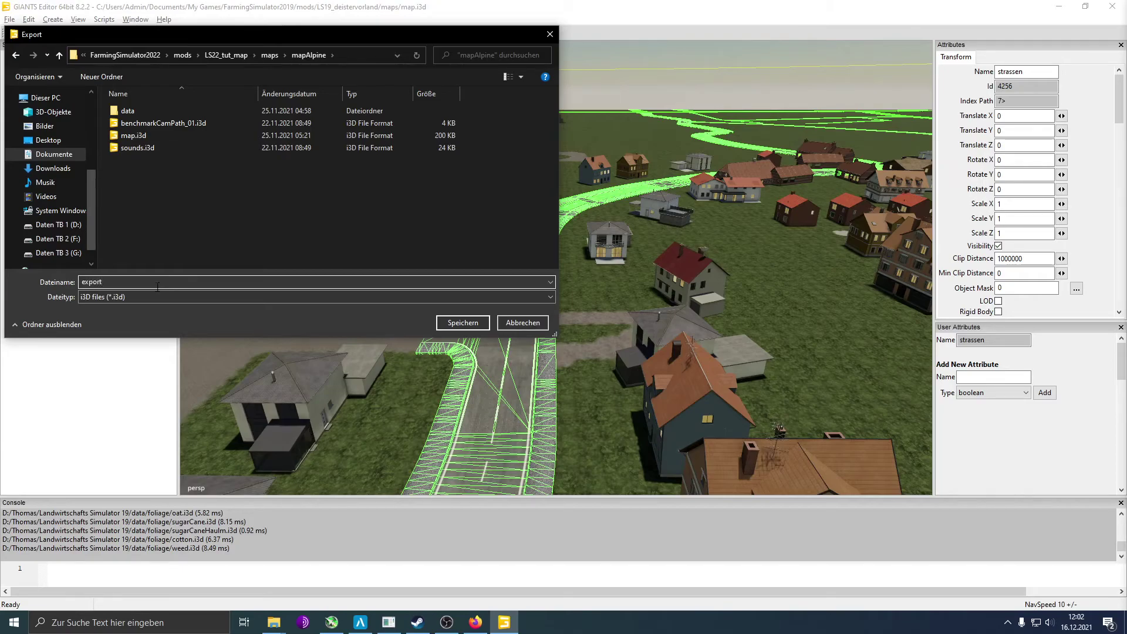
left_click(448, 324)
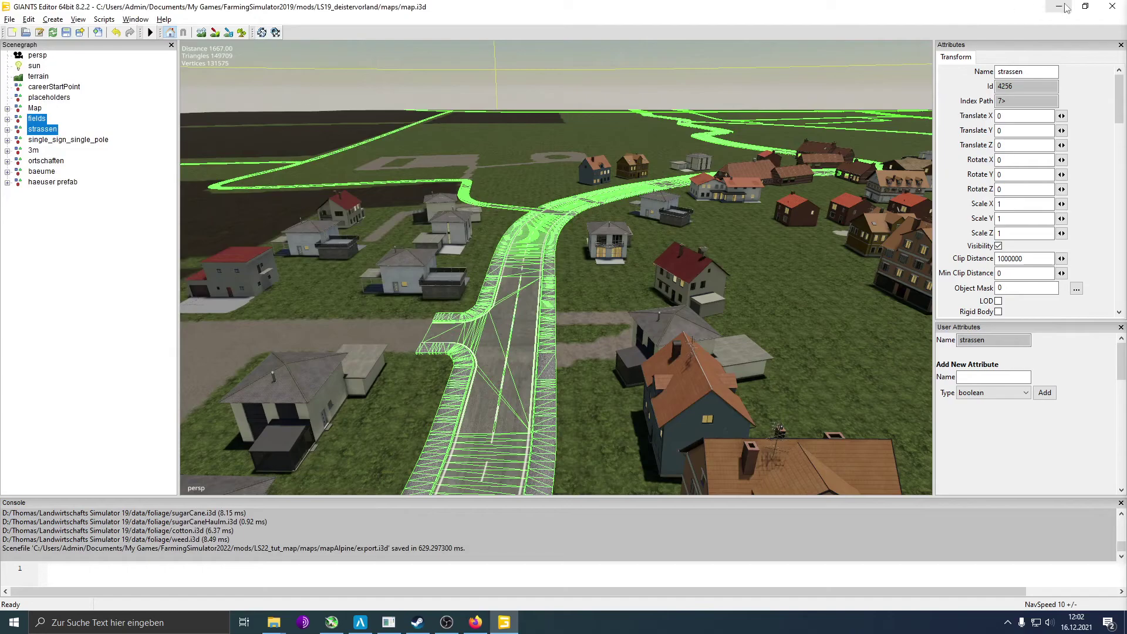
Close the LS19 map without saving its changes and bring up the open File Explorer windows
left_click(1112, 7)
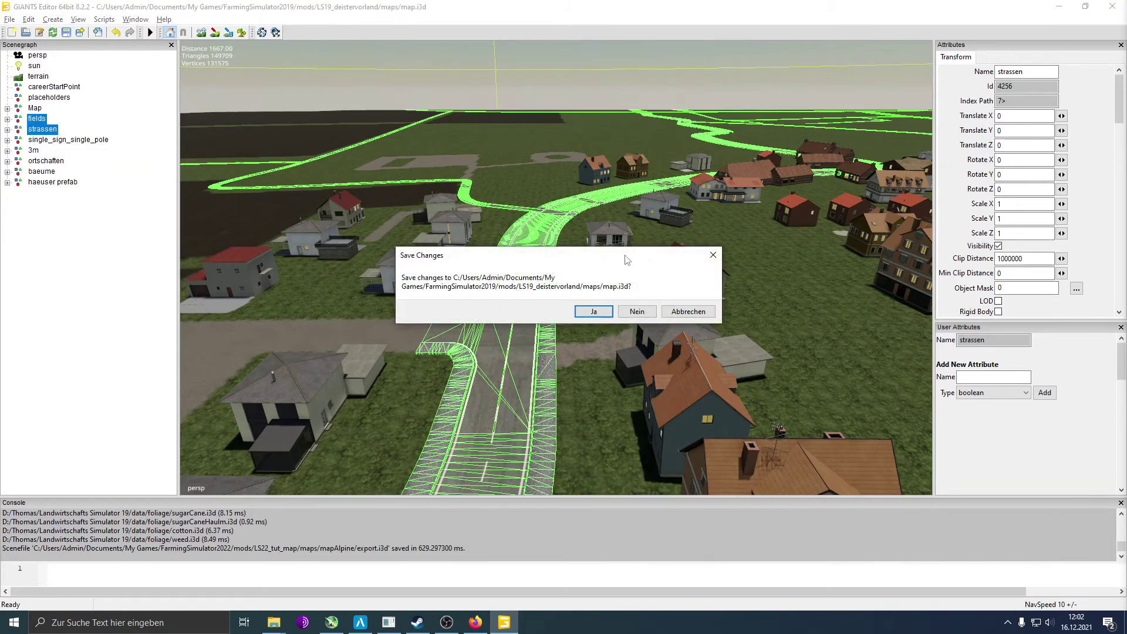
left_click(635, 312)
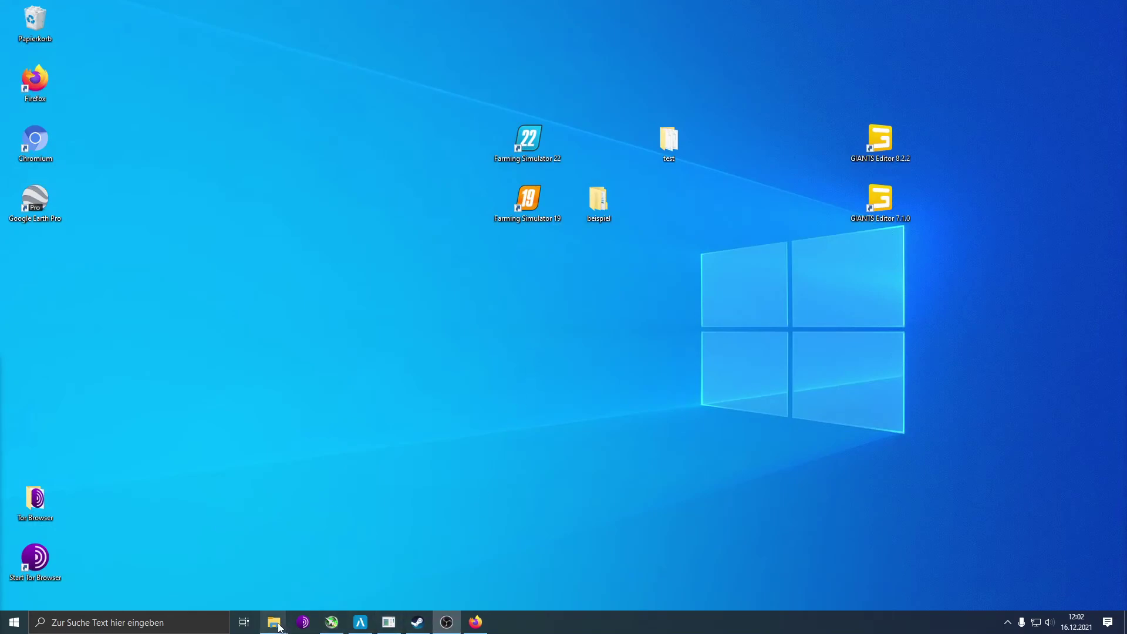
mouse_move(279, 627)
left_click(246, 579)
left_click(312, 571)
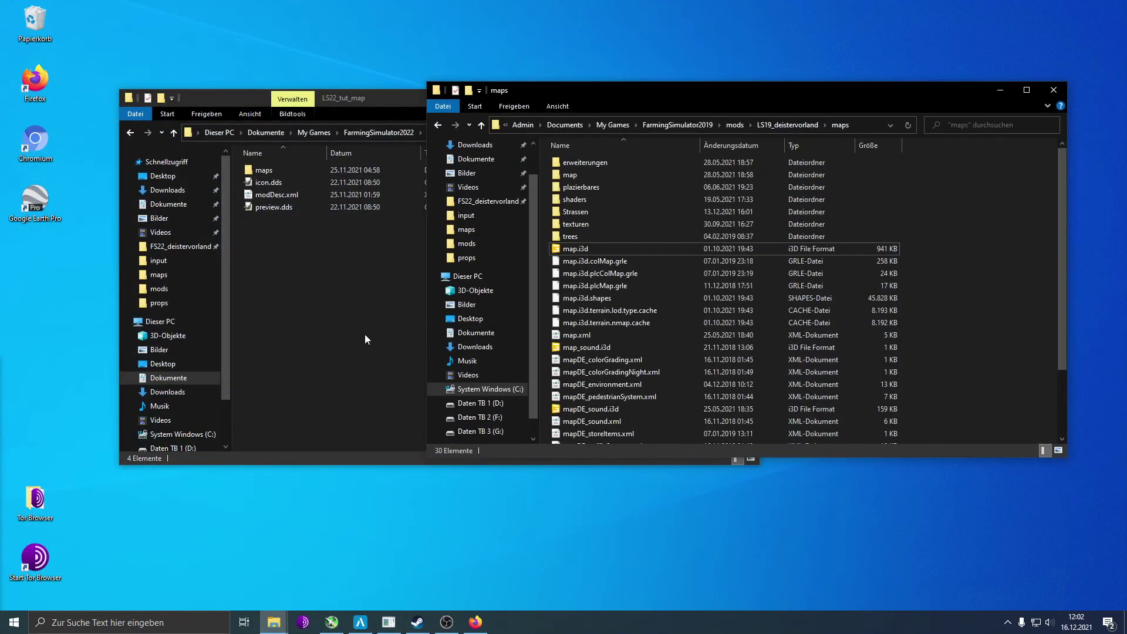
Open the data folder inside LS22_tut_map/maps/mapAlpine and look through its terrain files
left_click(367, 341)
left_click(316, 169)
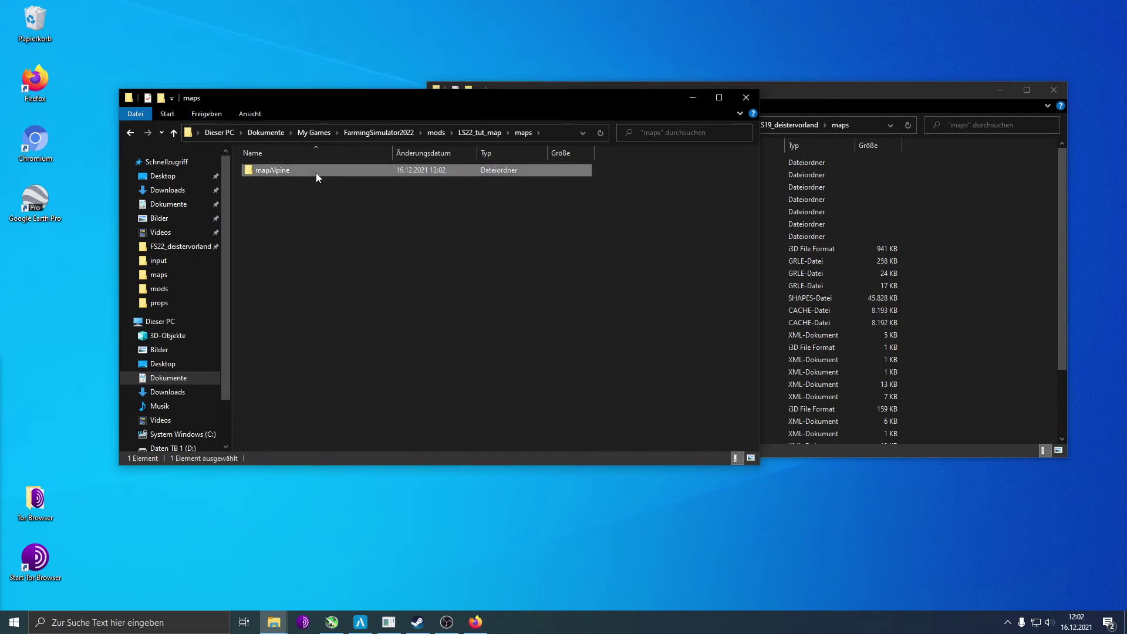
double_click(316, 171)
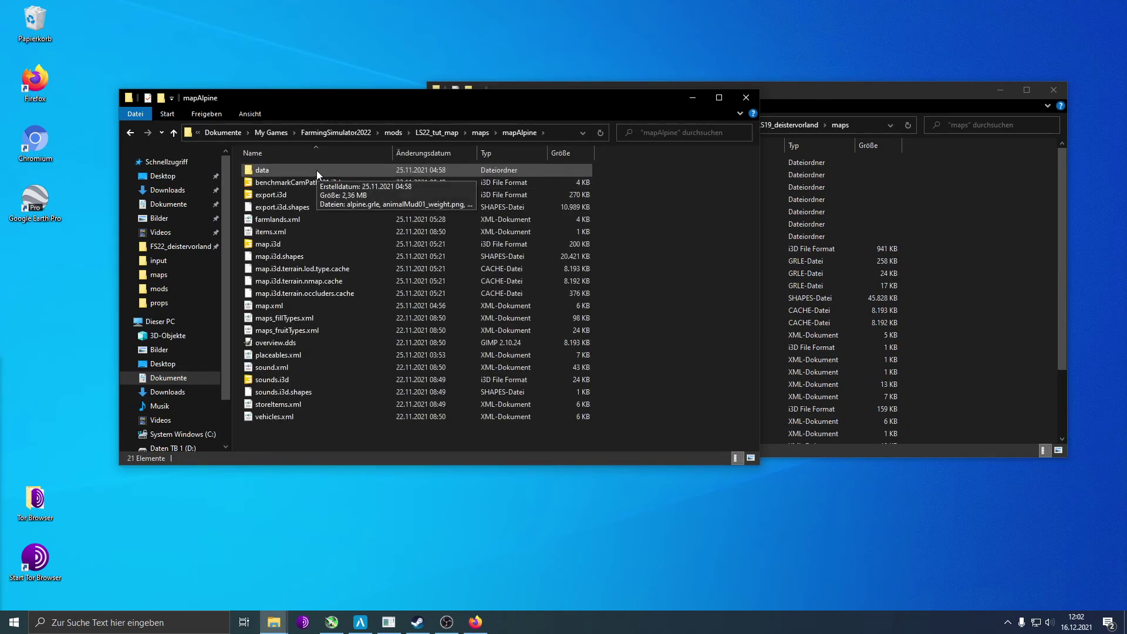
double_click(315, 170)
scroll(444, 252, "down", 5)
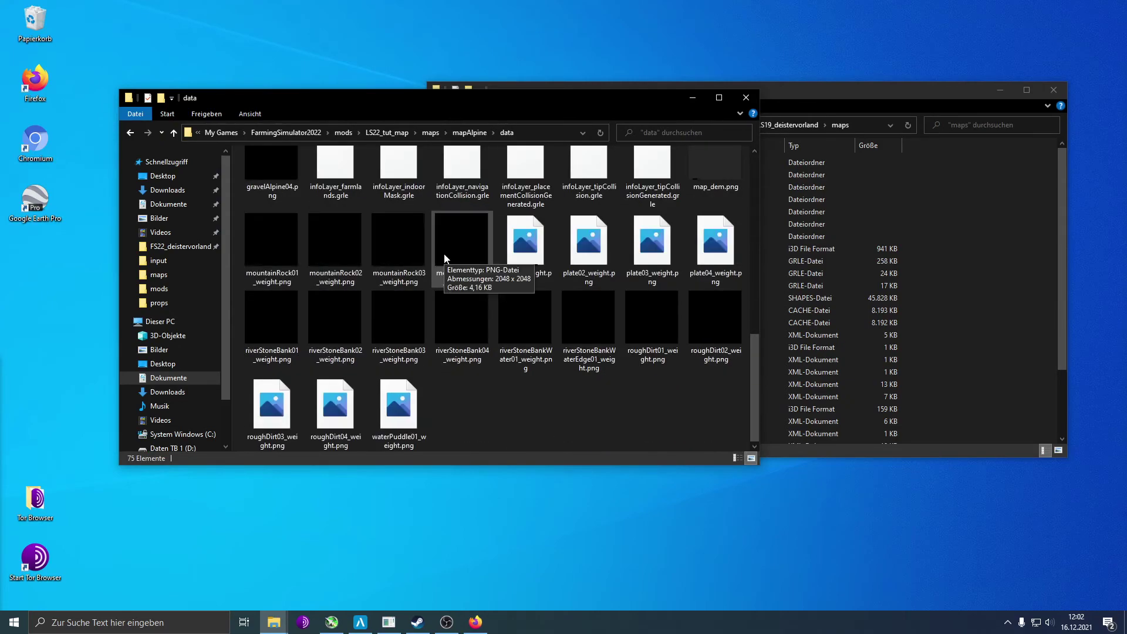
scroll(579, 402, "up", 5)
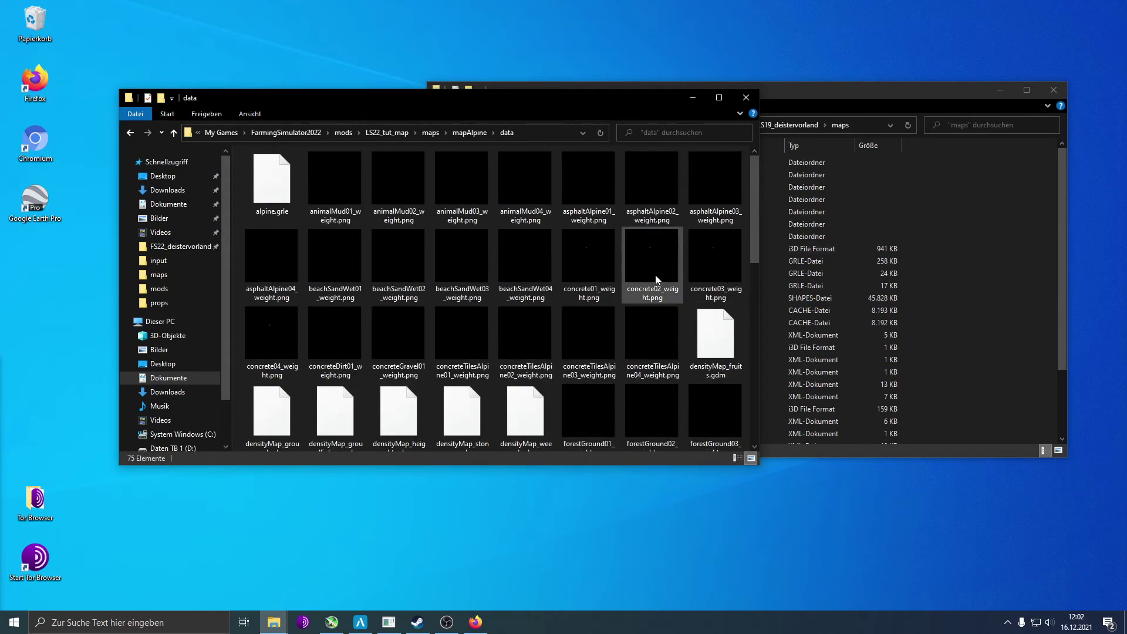
Bring the window with the LS19_deistervorland maps folder to the front
left_click(971, 252)
left_click(340, 93)
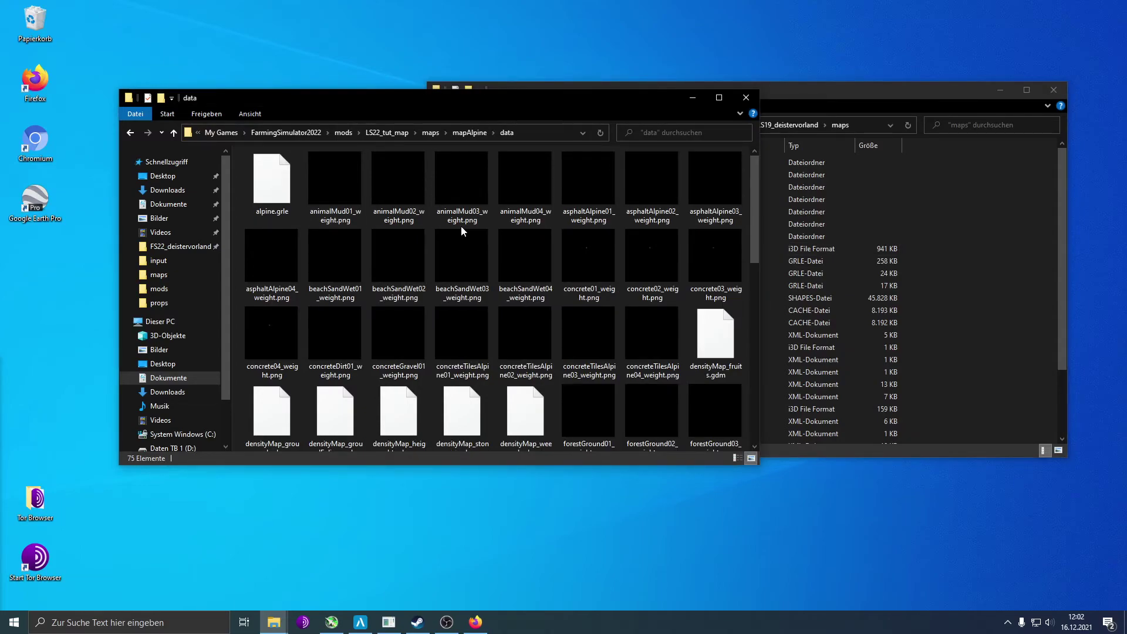
left_click(963, 275)
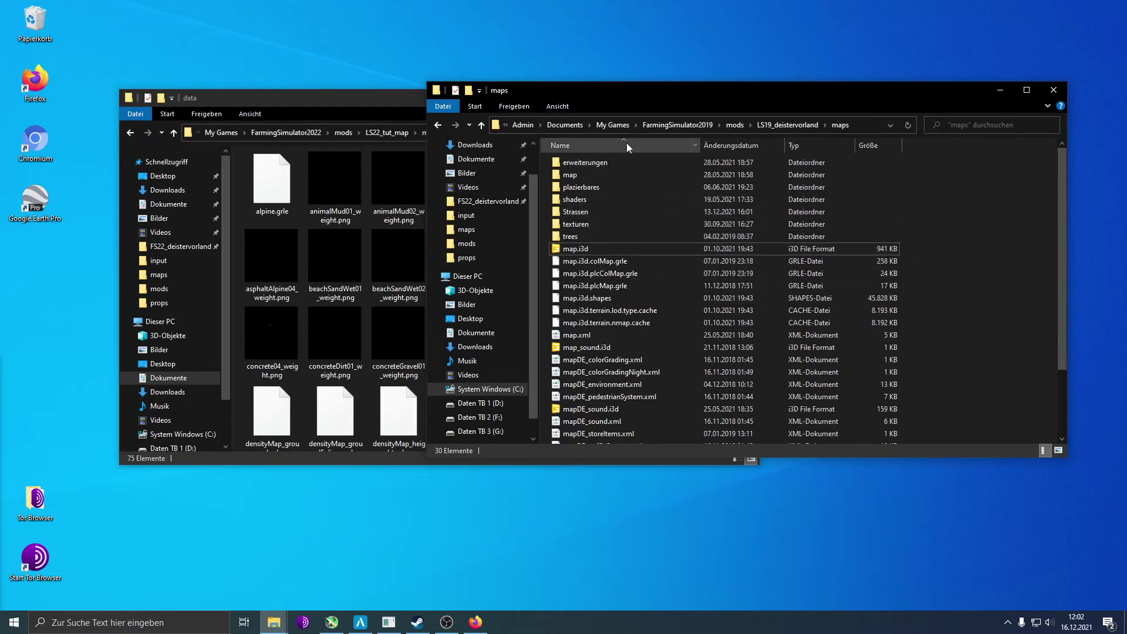
mouse_move(617, 185)
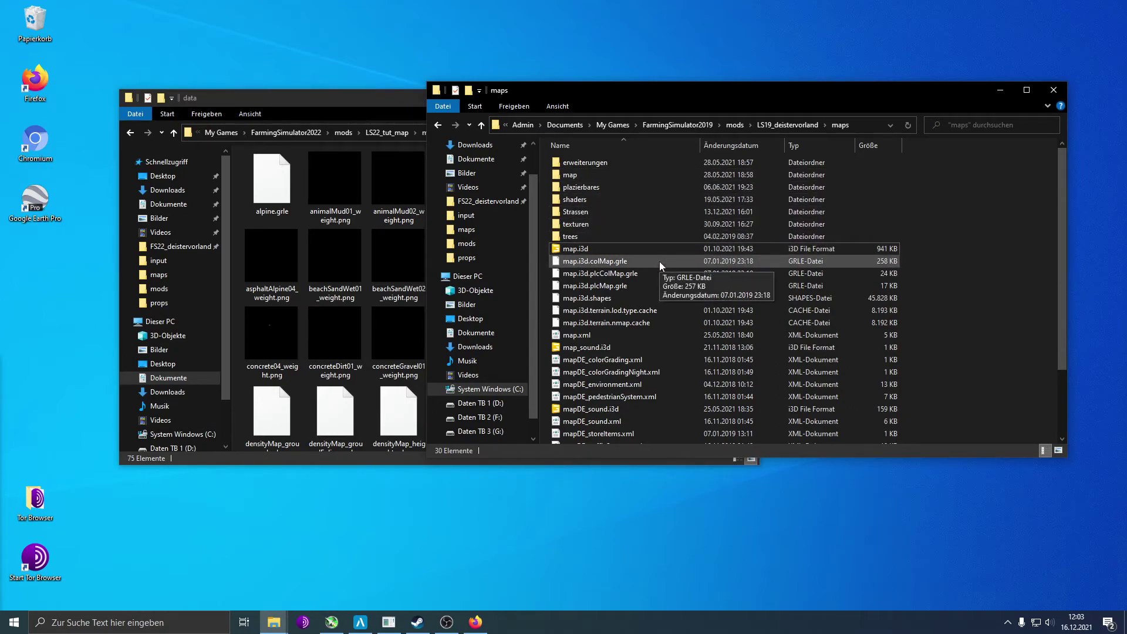
left_click(941, 260)
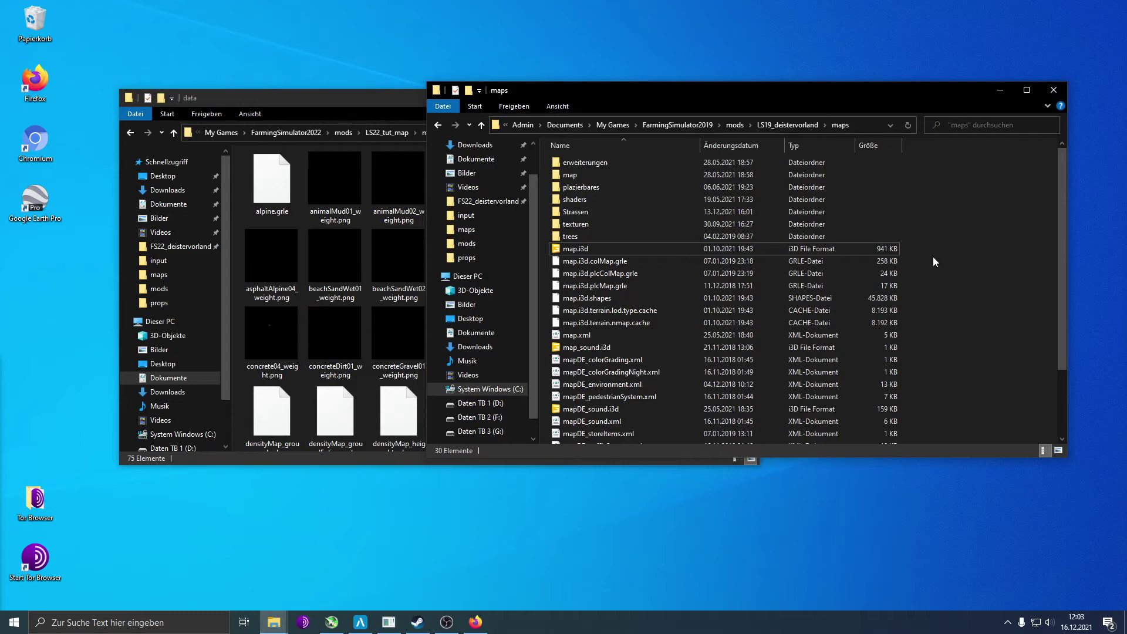
Try to open the LS19_deistervorland map.i3d in GIANTS Editor version 9.0.1
double_click(614, 249)
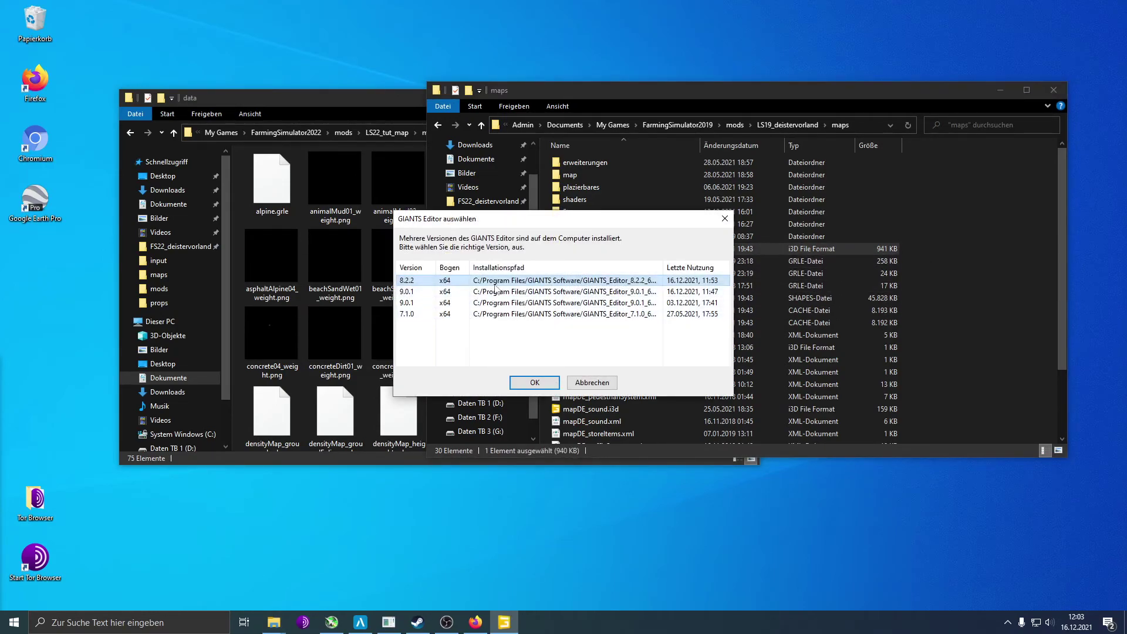
left_click(528, 292)
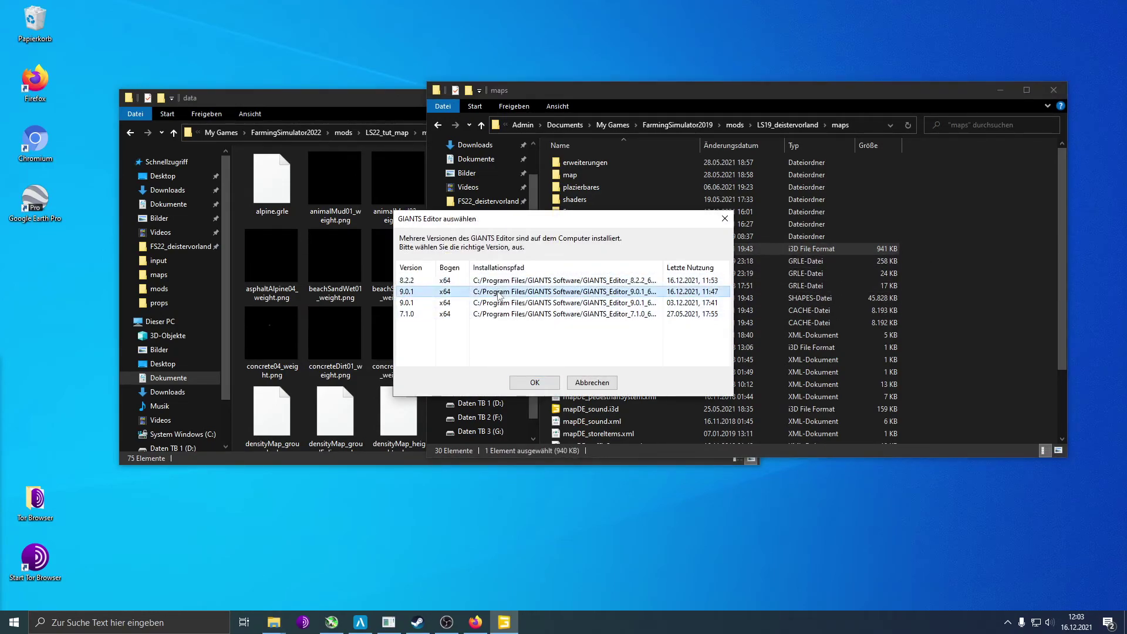
left_click(534, 382)
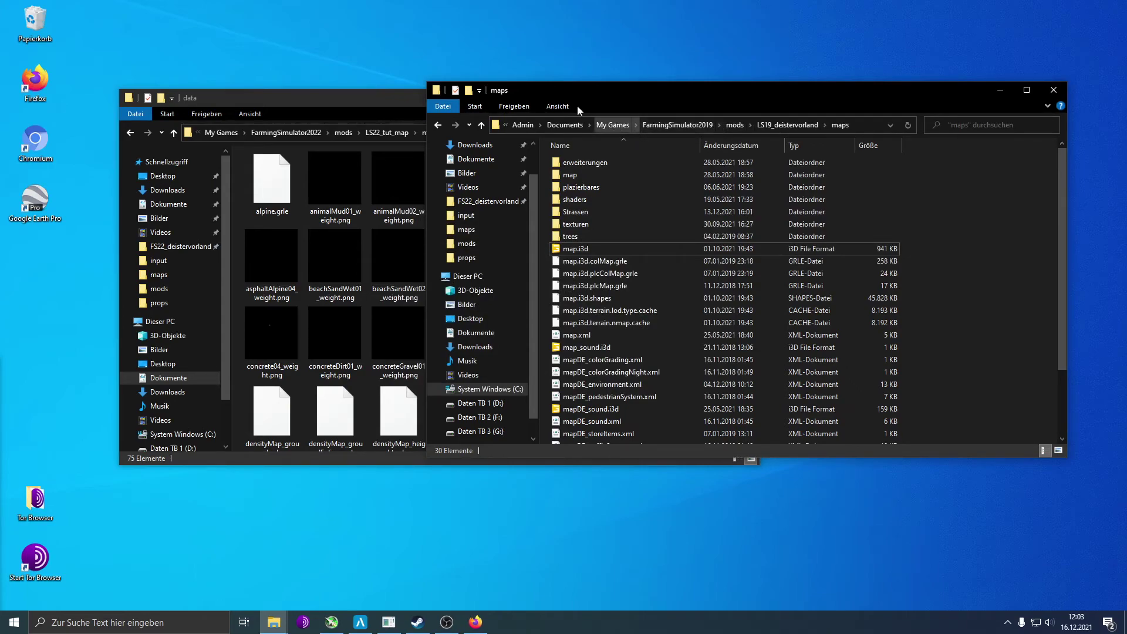
Open the LS19_deistervorland map folder and select its dem.png height map
double_click(615, 174)
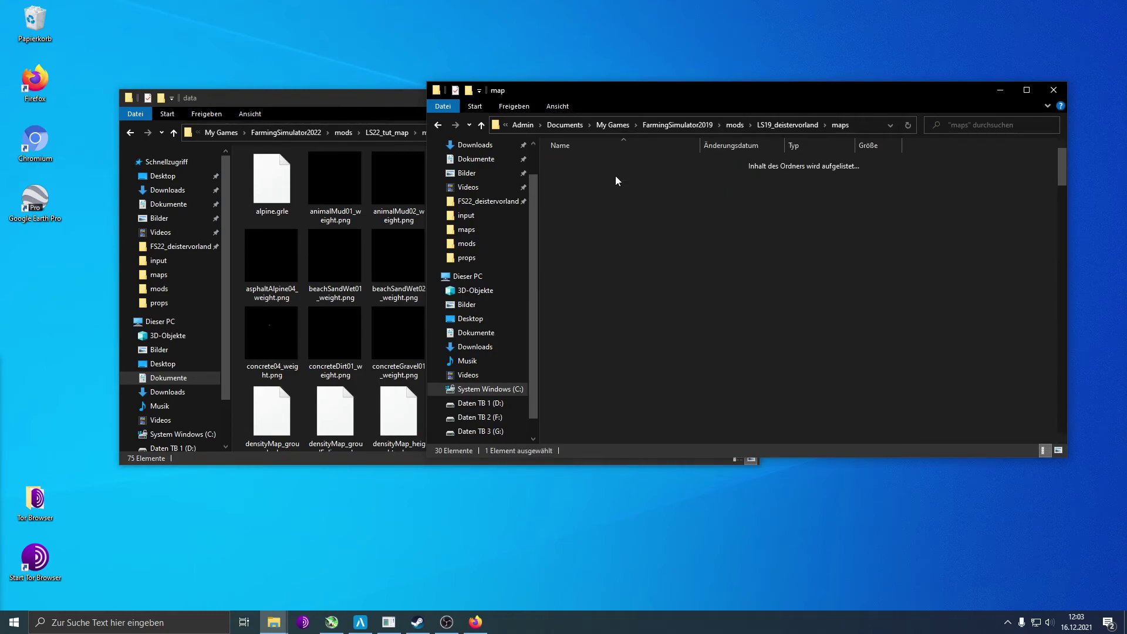
scroll(791, 269, "down", 5)
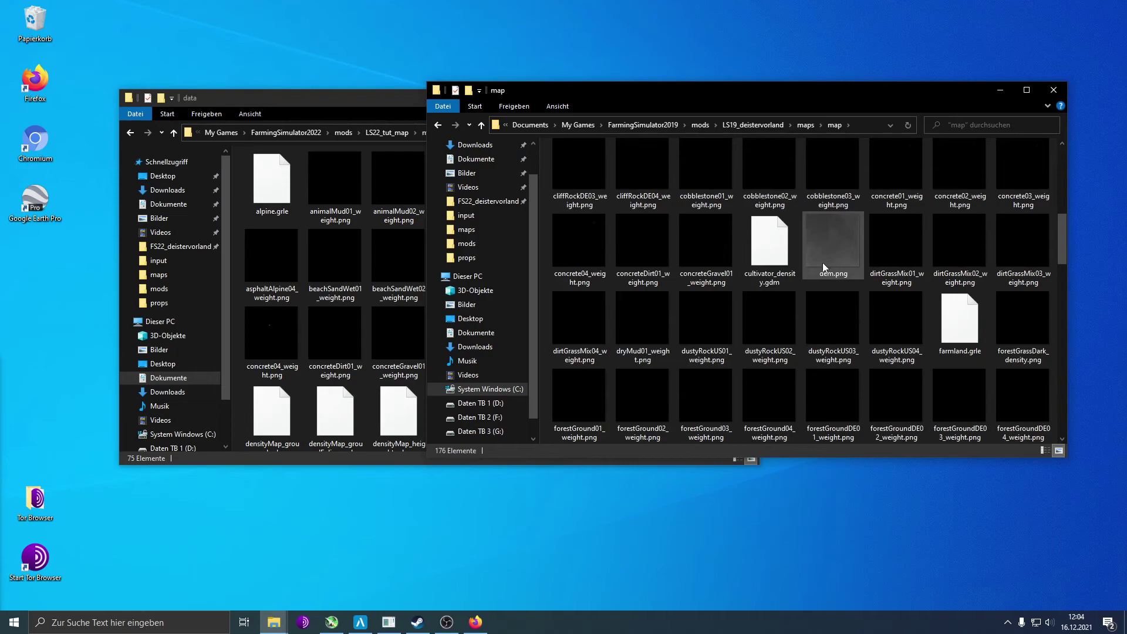
left_click(377, 101)
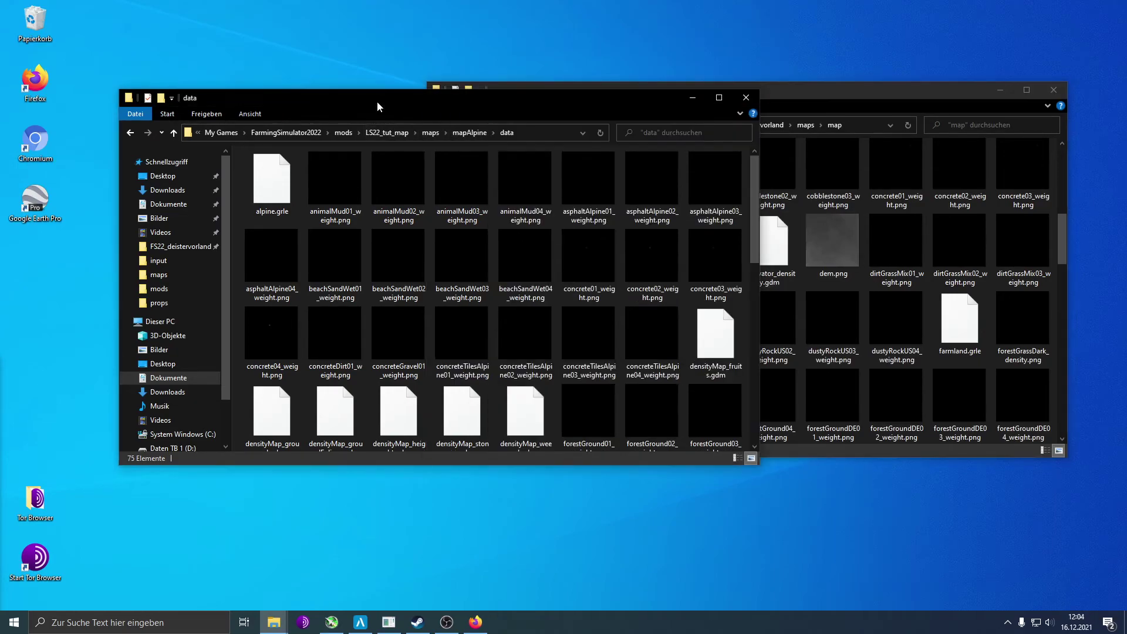
left_click(843, 260)
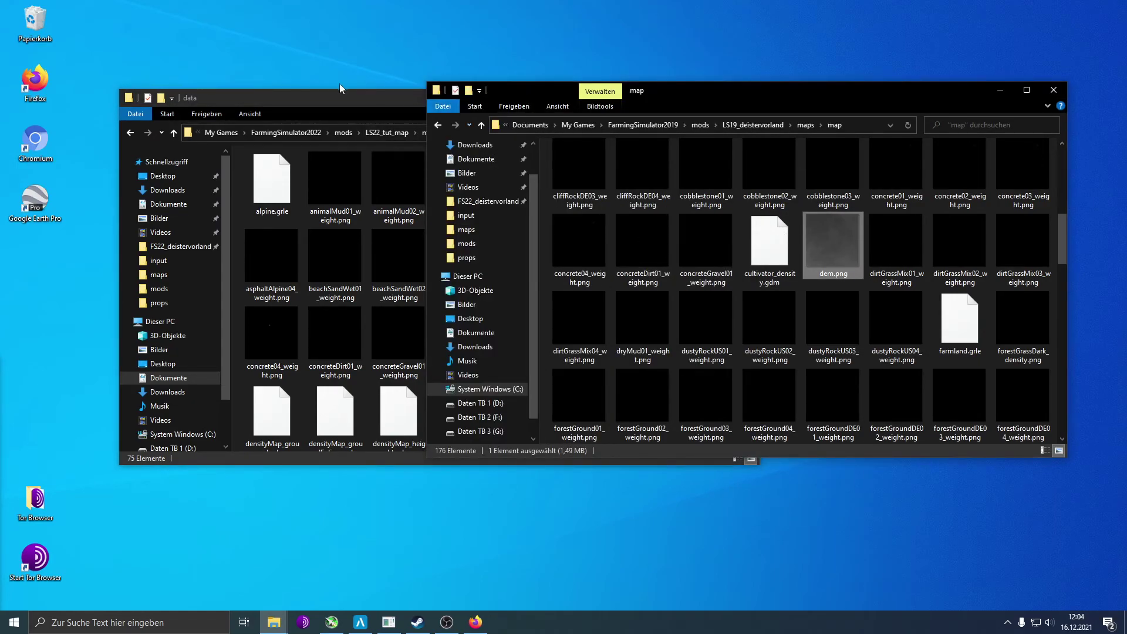
Copy dem.png from the LS19_deistervorland map folder into the LS22_tut_map mapAlpine data folder
left_click(359, 109)
scroll(714, 260, "down", 3)
scroll(663, 293, "down", 2)
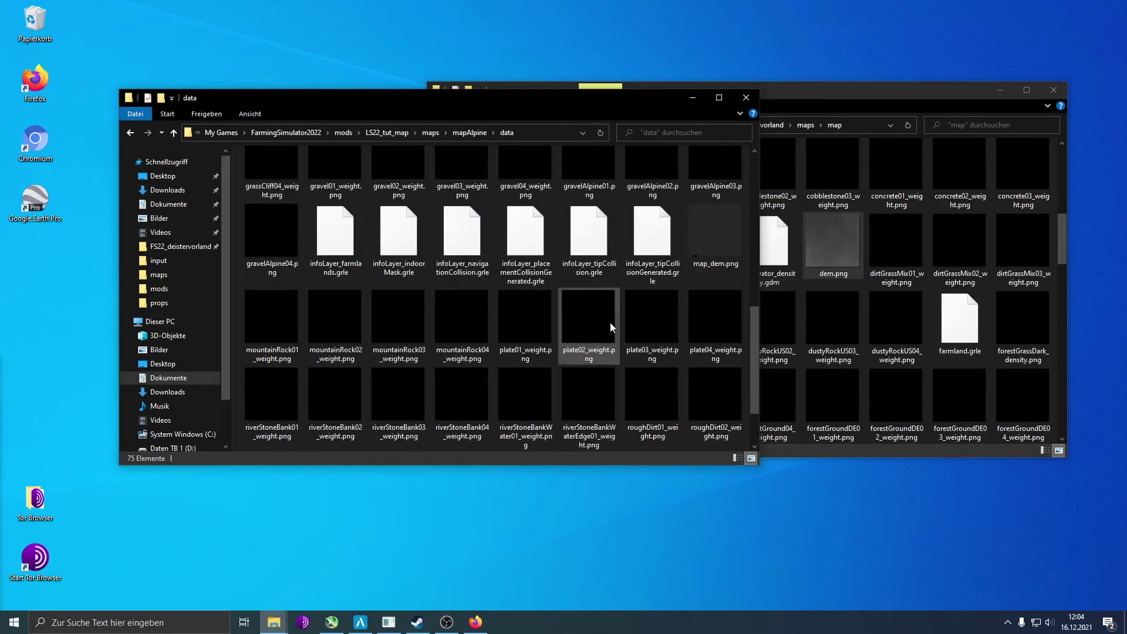
left_click(718, 264)
key("F2")
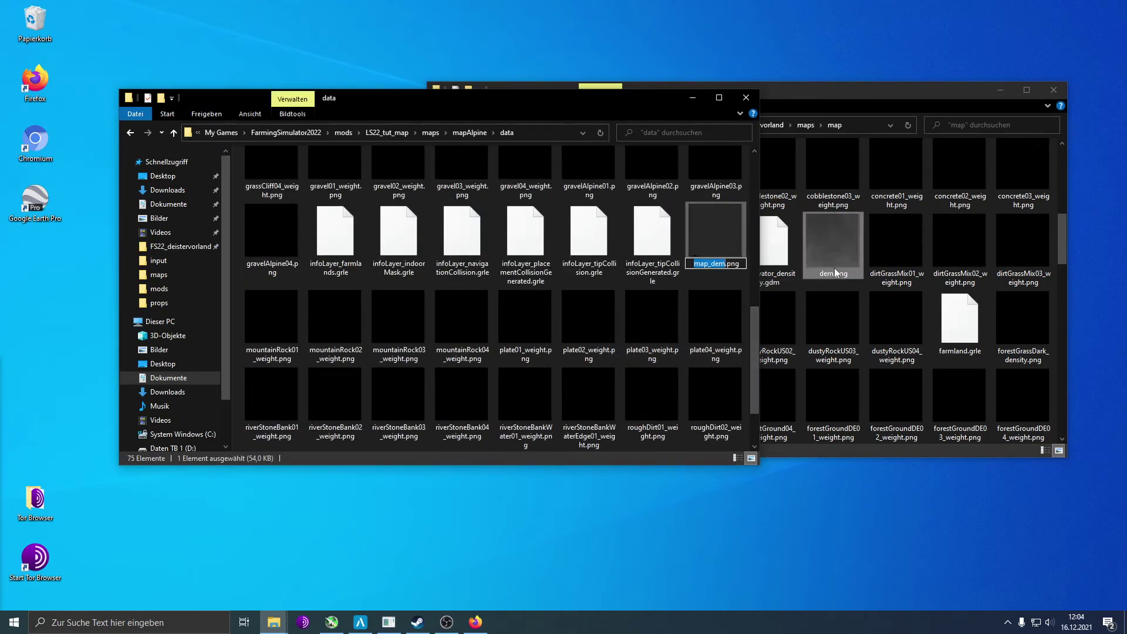
left_click_drag(836, 261, 758, 258)
right_click(758, 258)
left_click(826, 224)
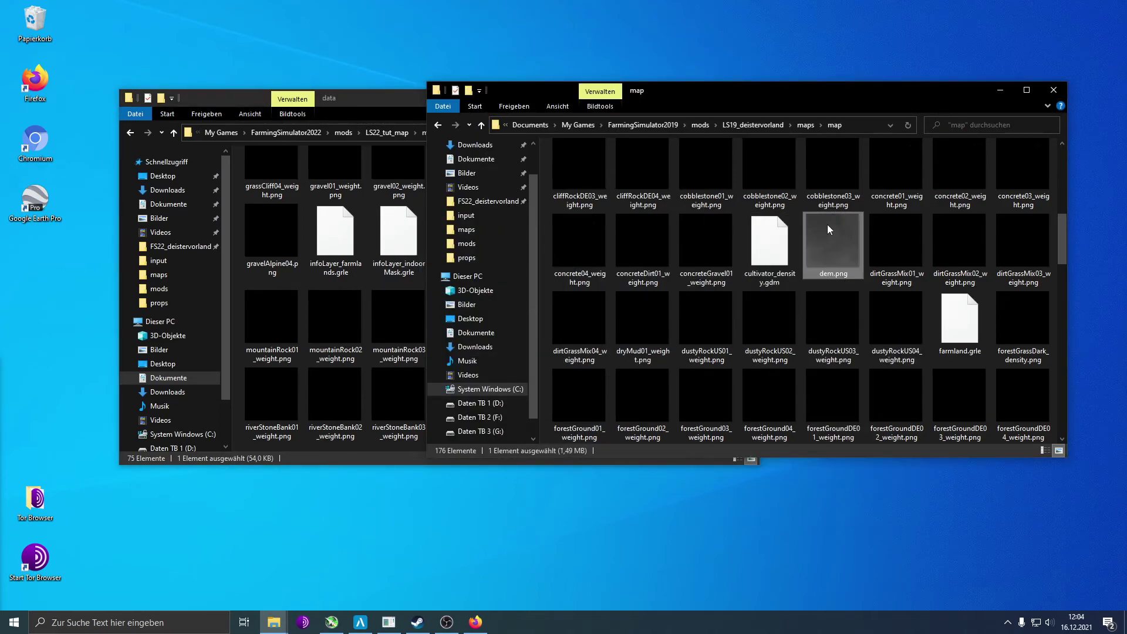
left_click(234, 283)
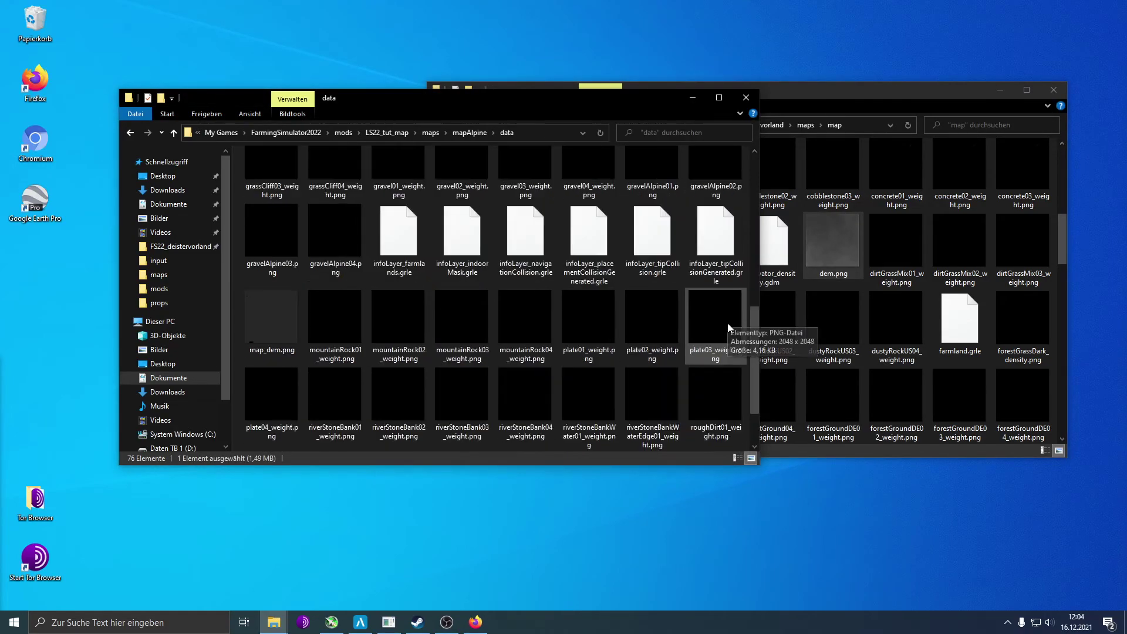
Delete the original map_dem.png from the mapAlpine data folder
left_click(287, 332)
key("F2")
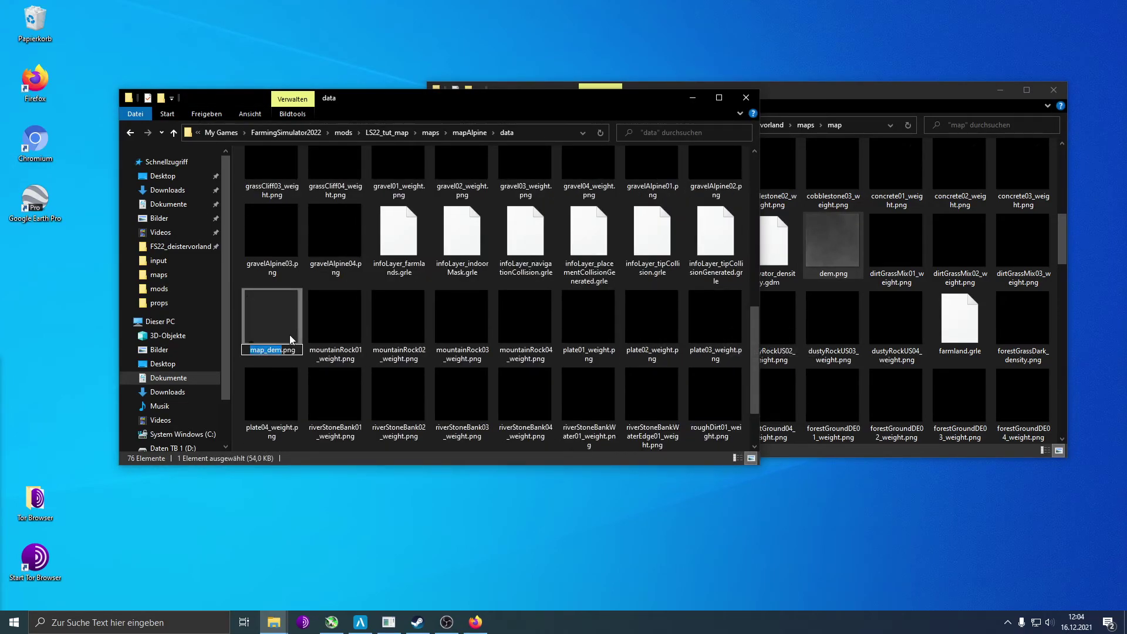
key("Escape")
key("Delete")
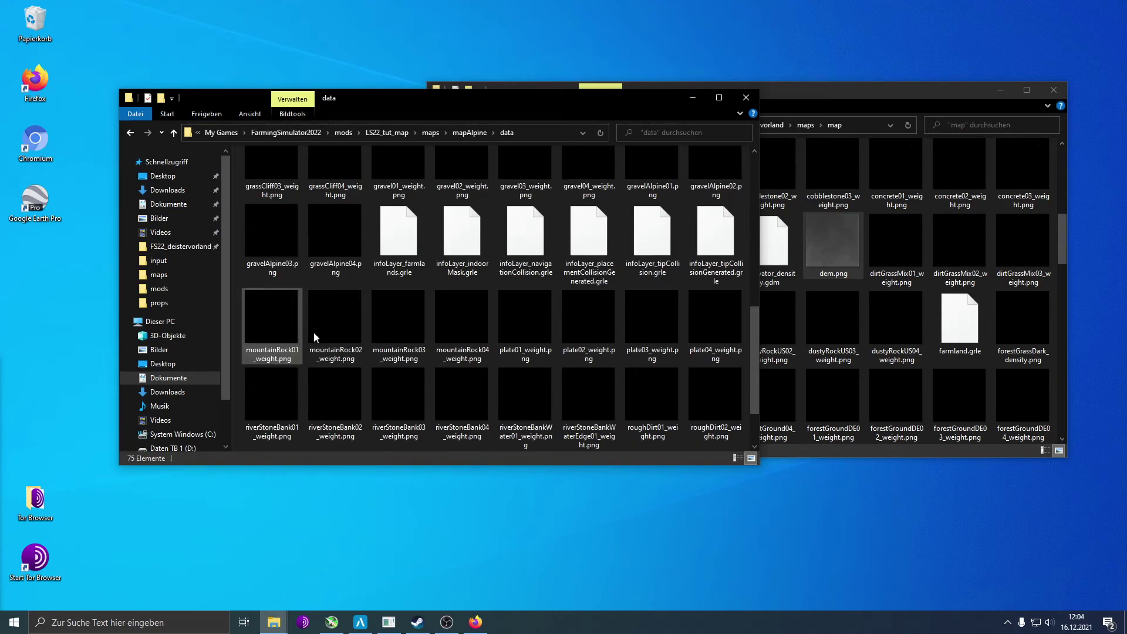
Rename the copied dem.png in the mapAlpine data folder as map_dem.png
scroll(702, 327, "up", 3)
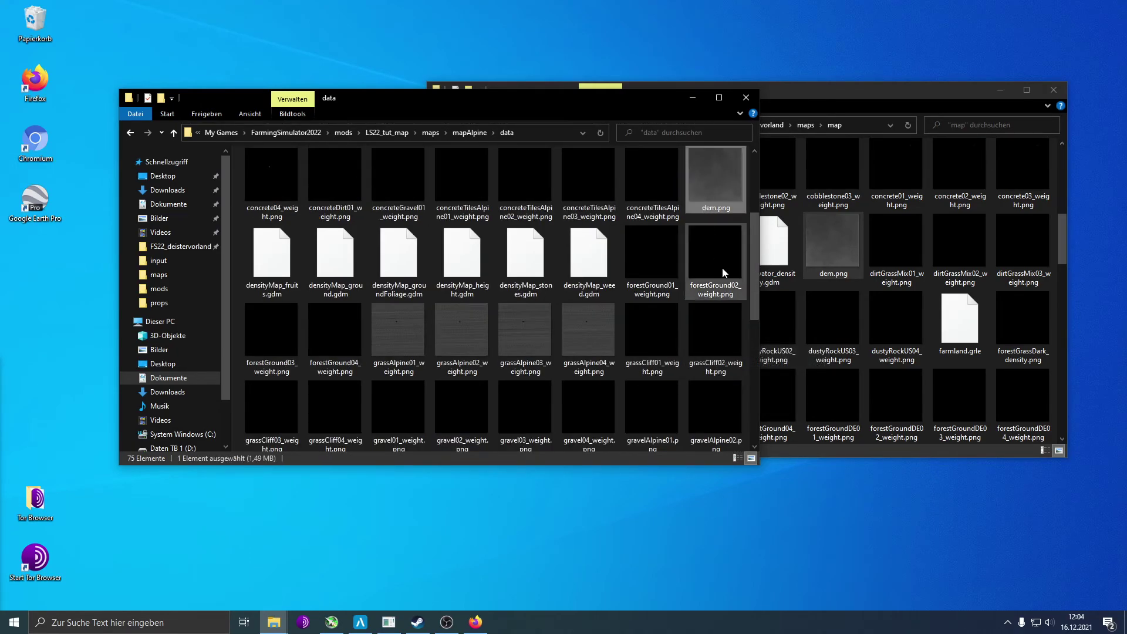
key("F1")
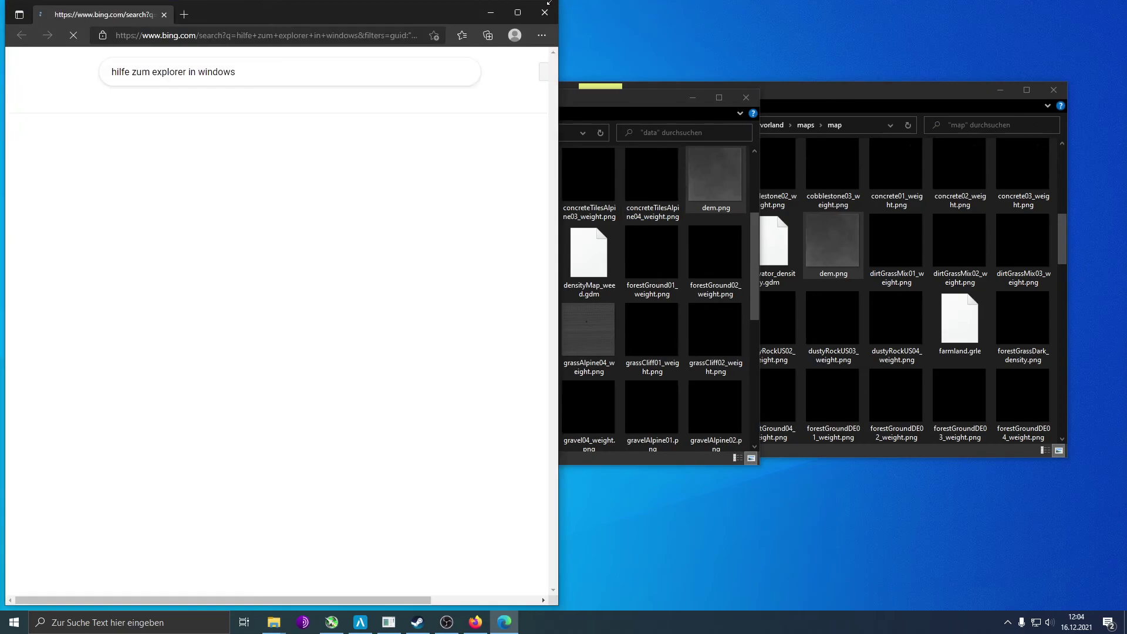
left_click(545, 12)
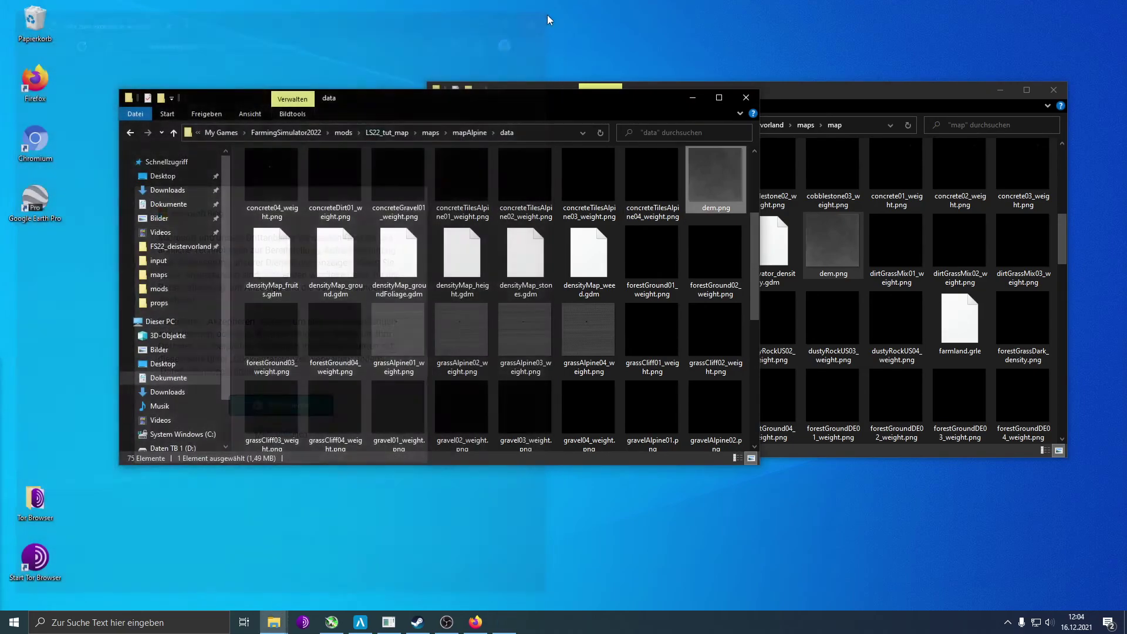
left_click(714, 216)
type("map_dem")
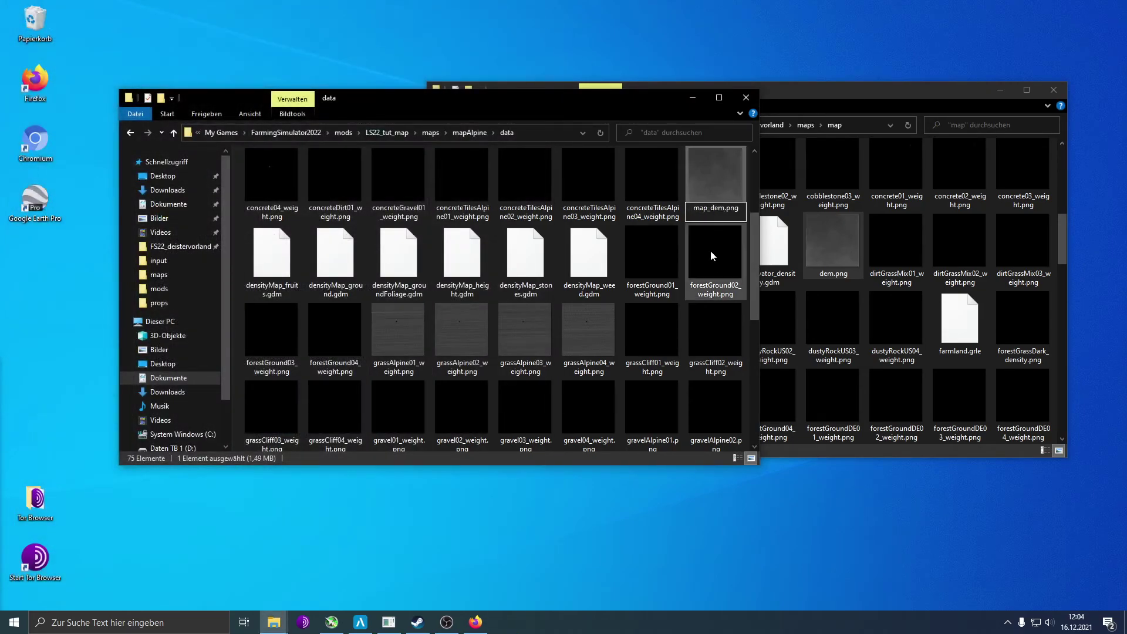
left_click(684, 240)
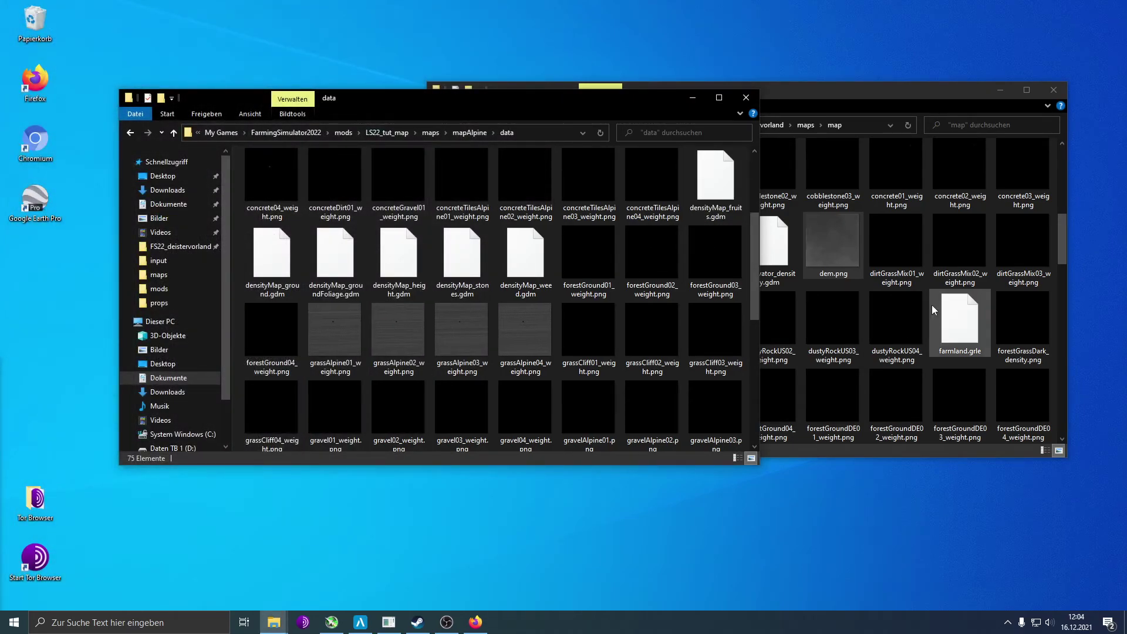
Copy grassRough01_weight.png to grassRough04_weight.png from the LS19_deistervorland map folder into the mapAlpine data folder
right_click(829, 256)
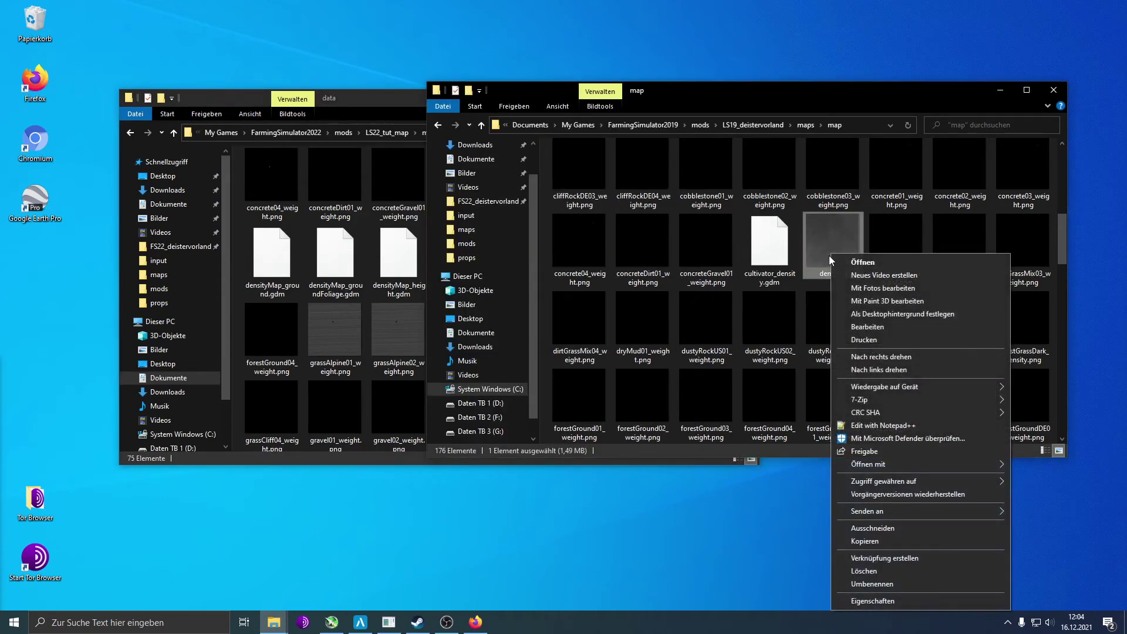
left_click(386, 110)
left_click(868, 317)
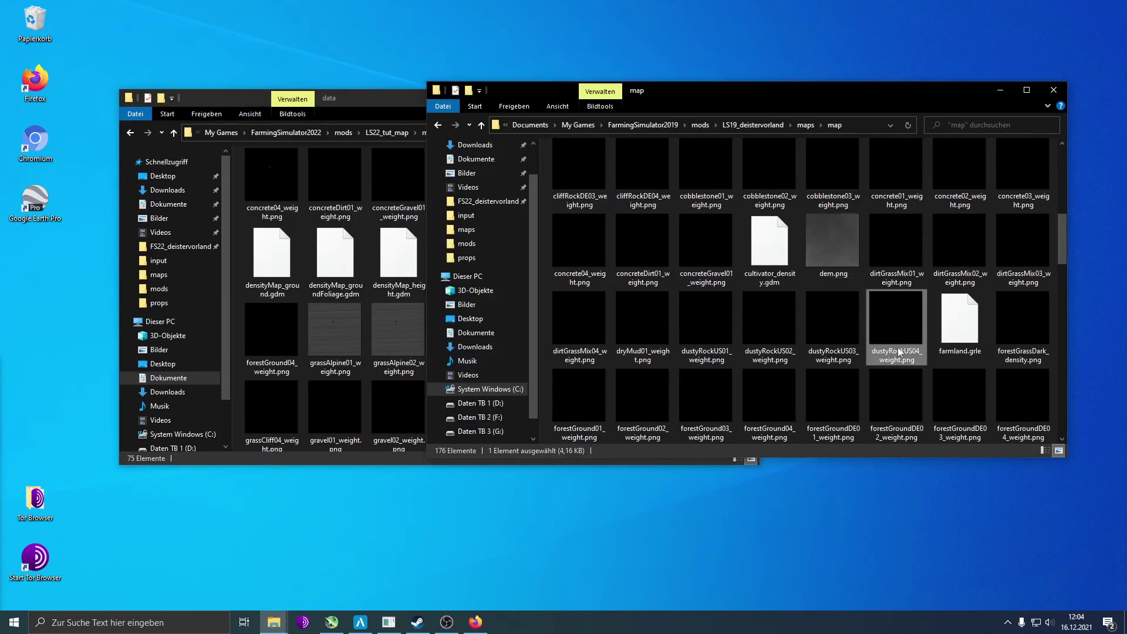
scroll(899, 381, "down", 2)
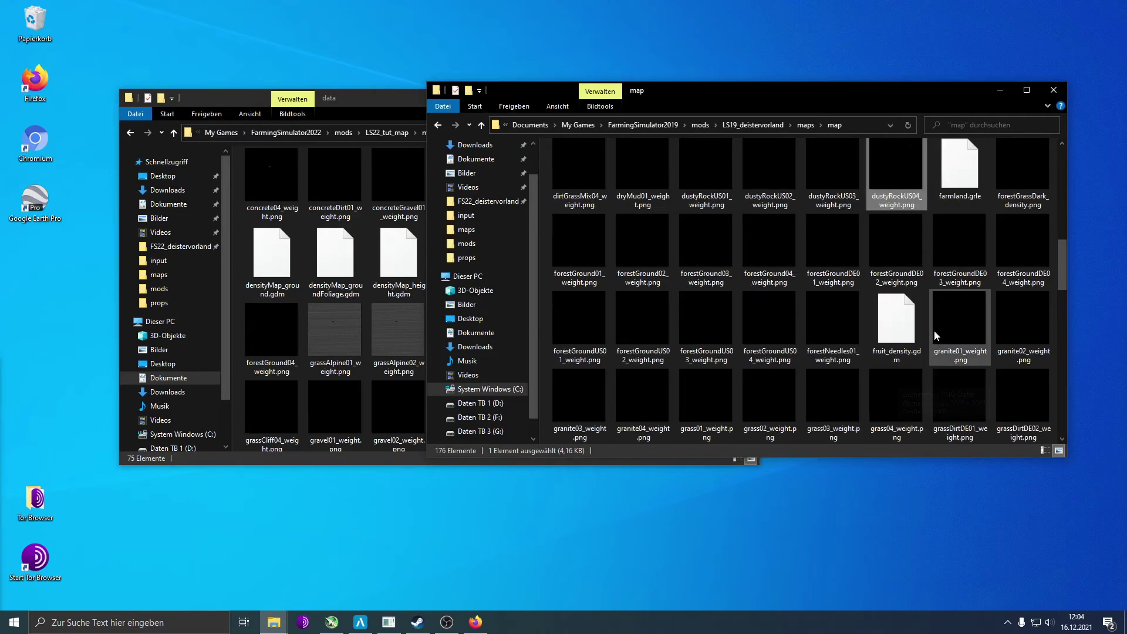
scroll(939, 343, "down", 4)
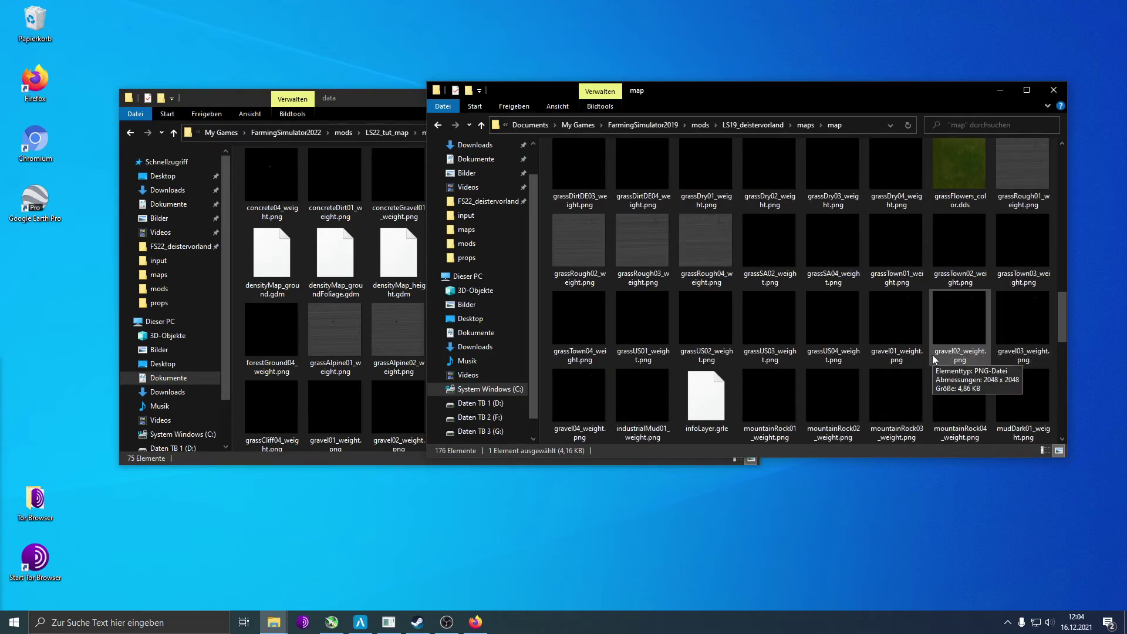
left_click(1018, 191)
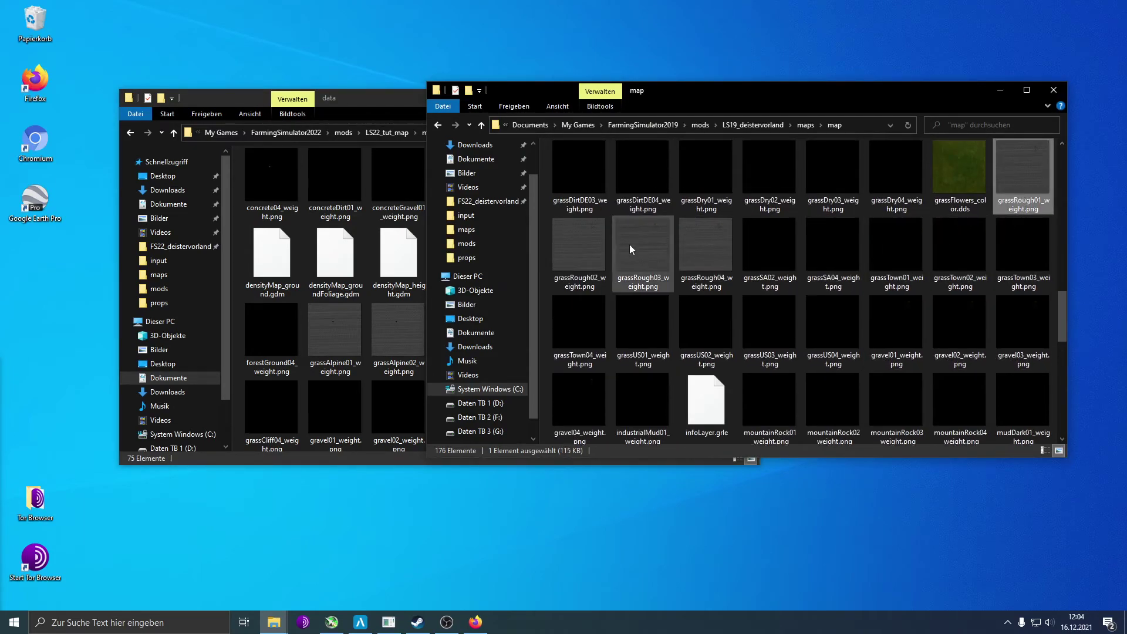
left_click(694, 252, "shift")
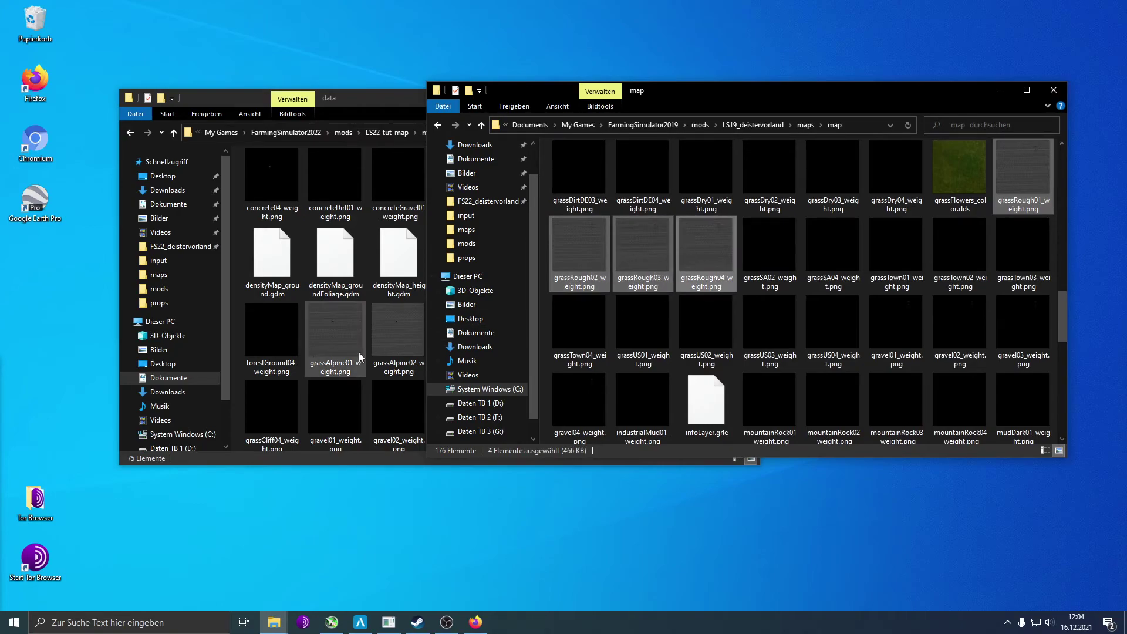
scroll(367, 368, "down", 2)
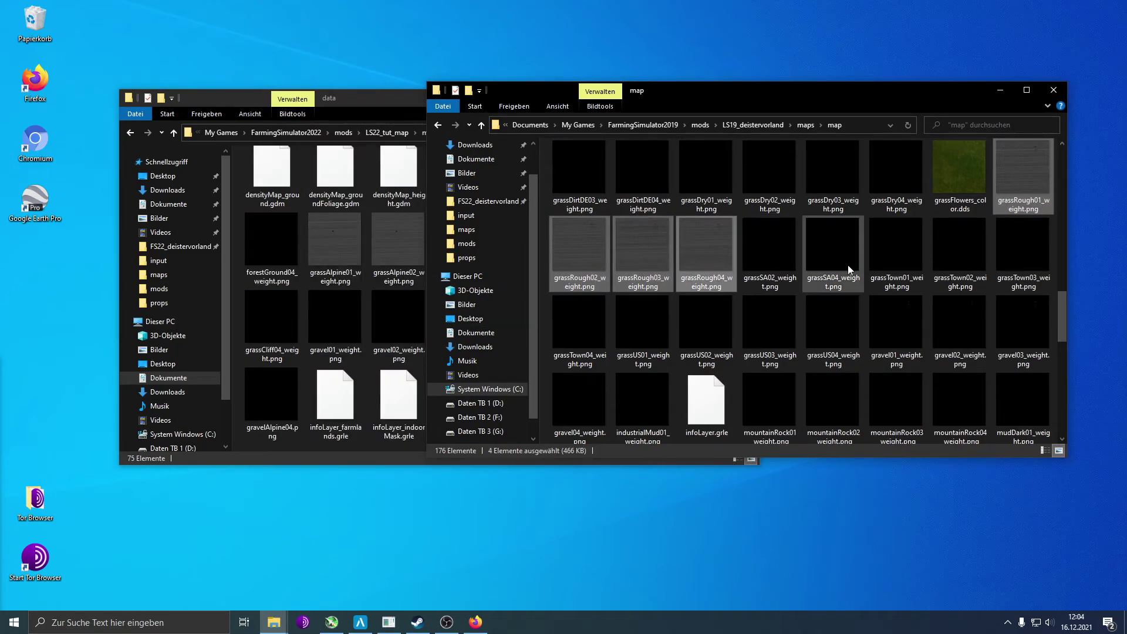
left_click(369, 297)
key("ctrl+v")
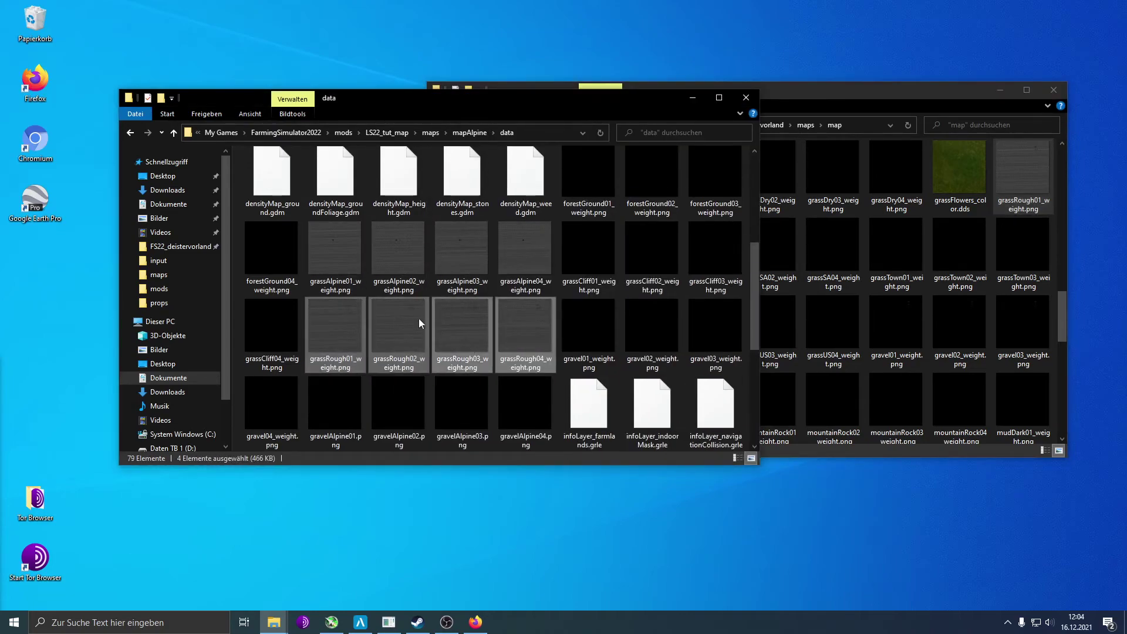
Permanently delete grassAlpine01_weight.png, grassAlpine02_weight.png and grassAlpine03_weight.png from the mapAlpine data folder
left_click(338, 272)
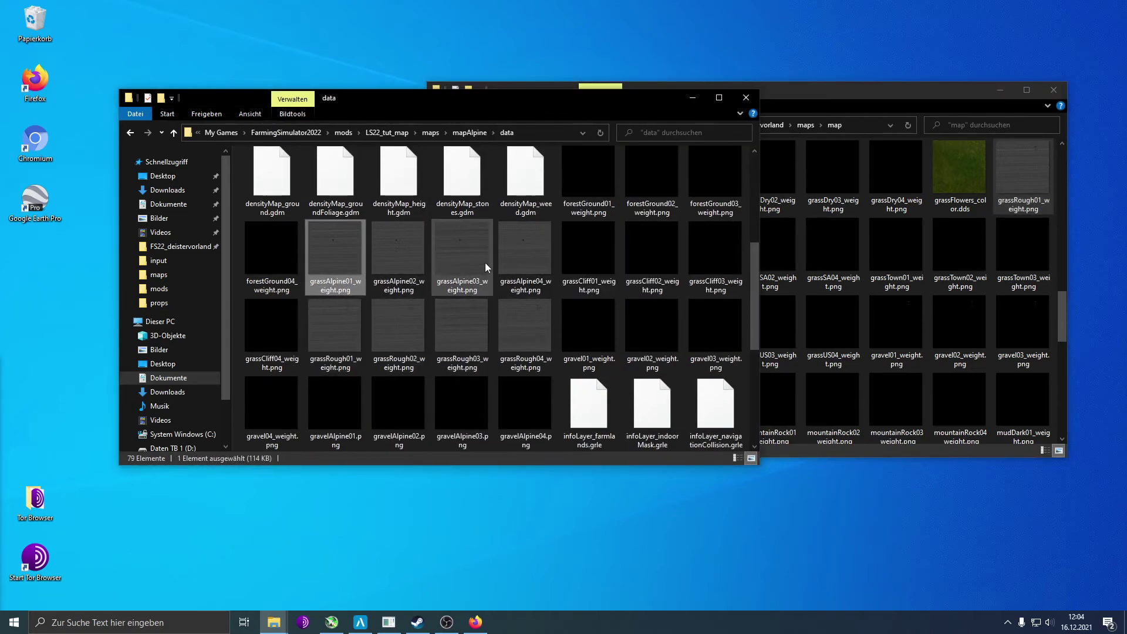
left_click(460, 264, "shift")
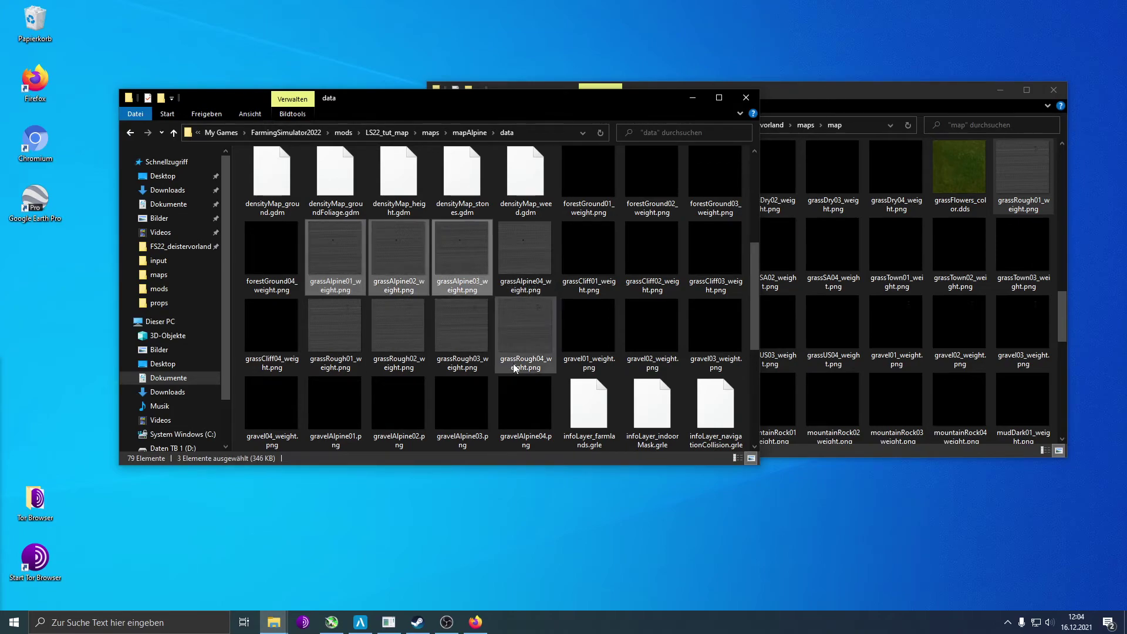
key("shift+Delete")
key("Return")
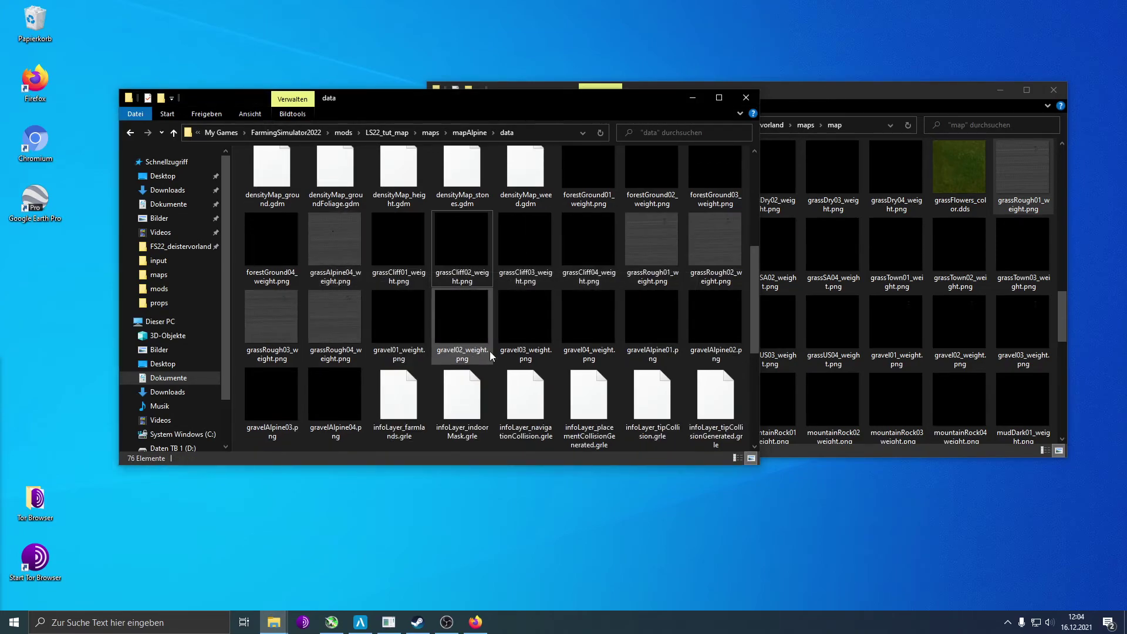
Rename grassRough01_weight.png as grassAlpine01_weight.png, reusing the word Alpine from the grassAlpine04_weight.png file name
left_click(341, 256)
key("F2")
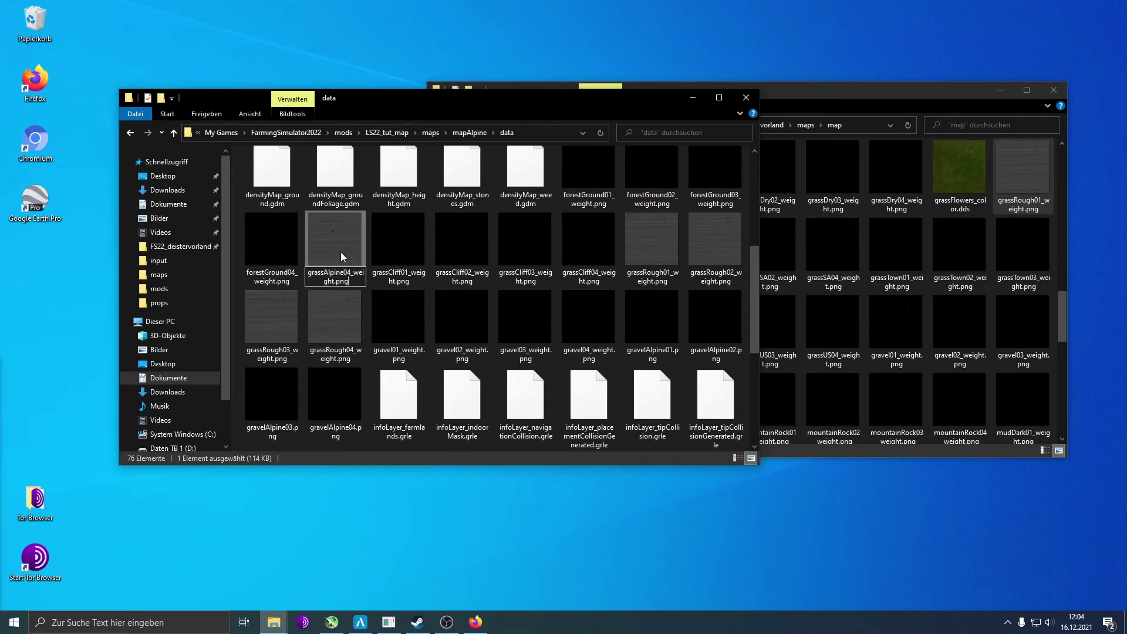
left_click_drag(323, 273, 343, 272)
left_click(646, 246)
left_click(652, 276)
left_click(641, 272)
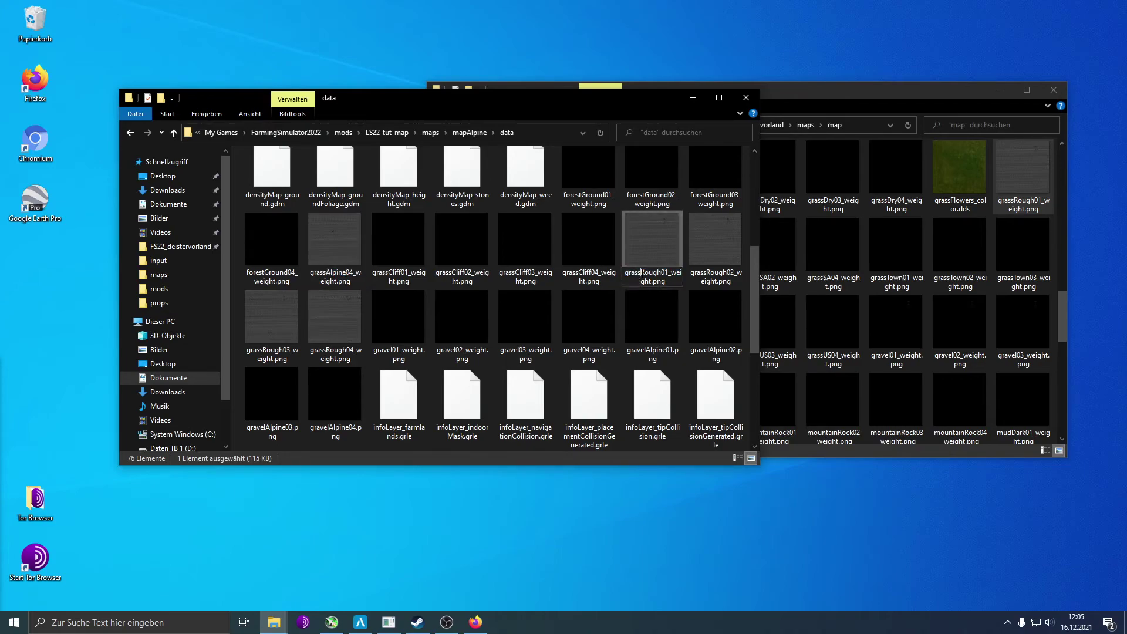
left_click_drag(641, 272, 661, 272)
type("Alpine")
Rename grassRough02_weight.png as grassAlpine02_weight.png, reusing the word Alpine from the grassAlpine01_weight.png file name
left_click(707, 274)
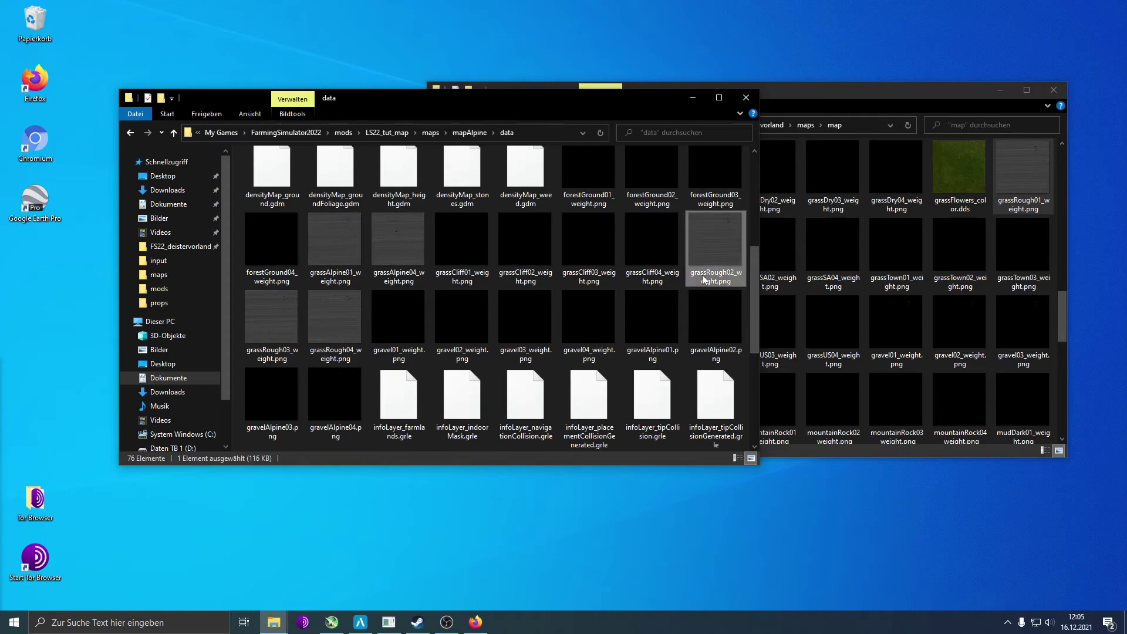
left_click(708, 276)
left_click(706, 273)
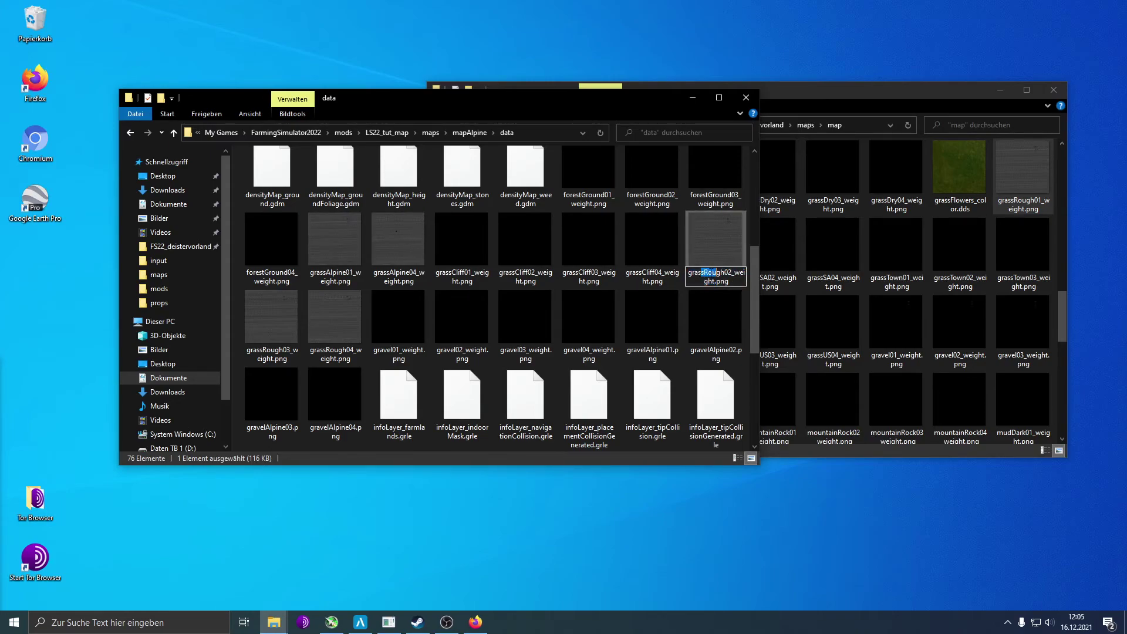
double_click(708, 274)
left_click_drag(704, 273, 724, 272)
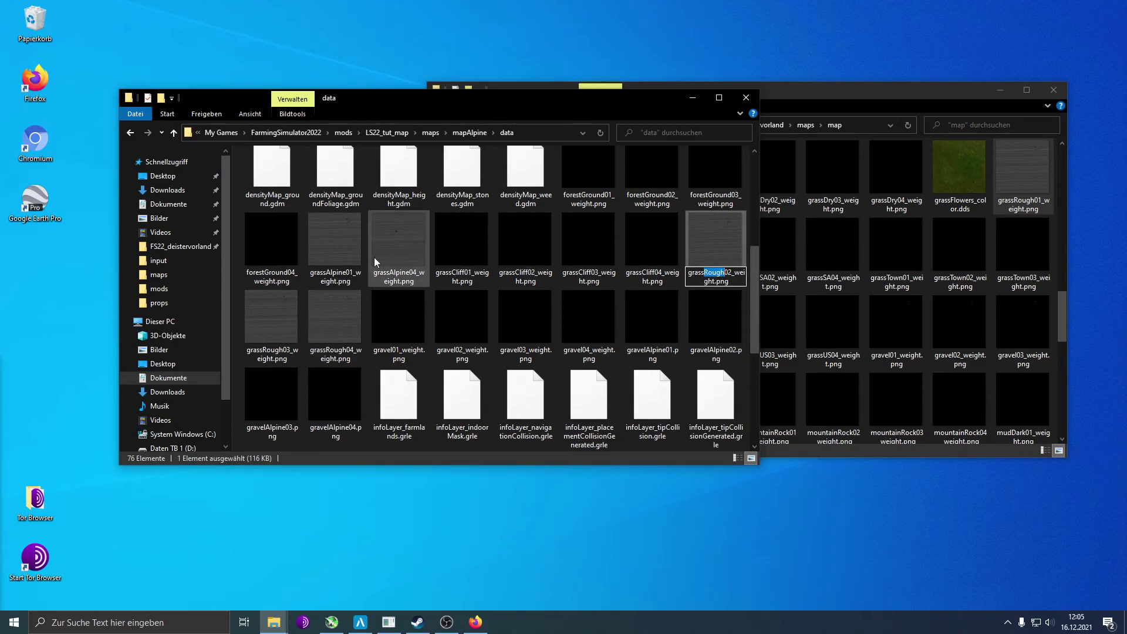
left_click(336, 274)
left_click(326, 273)
left_click_drag(323, 273, 341, 271)
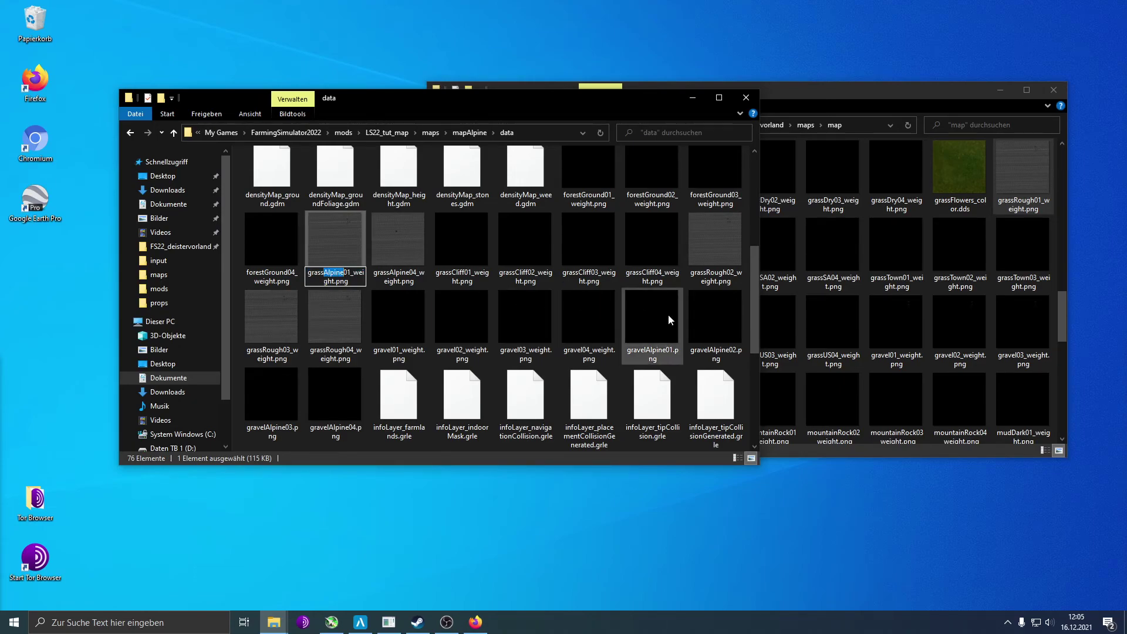
left_click(707, 278)
left_click(707, 278)
left_click_drag(704, 273, 723, 272)
type("Alpine02_weight.png")
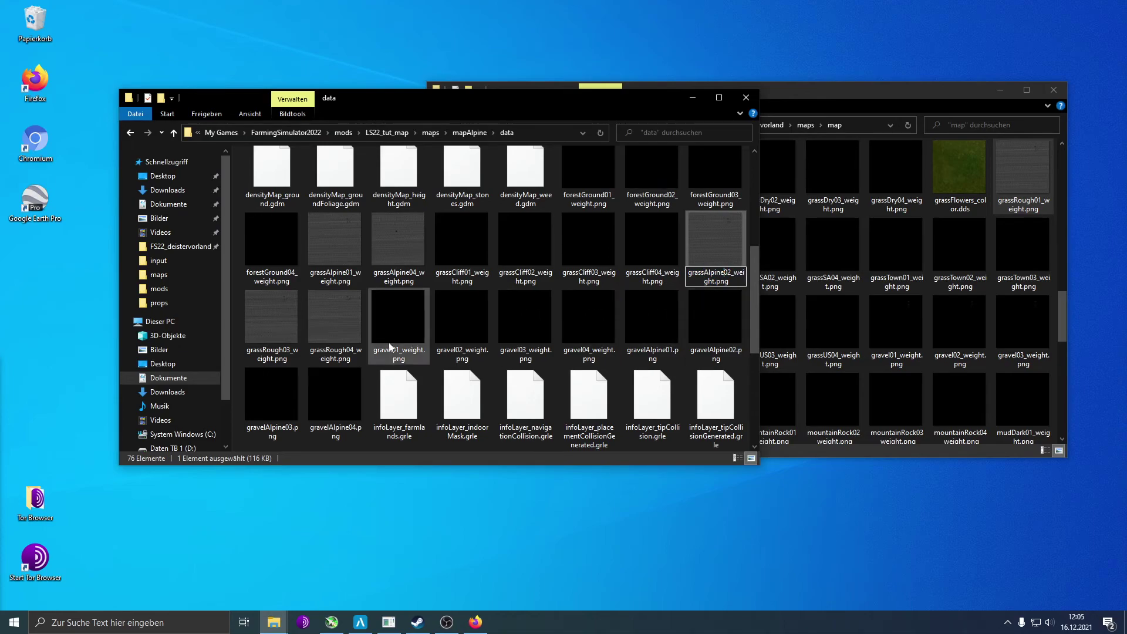
Rename grassRough03_weight.png in the mapAlpine data folder as grassAlpine03_weight.png
left_click(287, 337)
left_click(288, 336)
left_click_drag(260, 350, 281, 349)
type("Alpine")
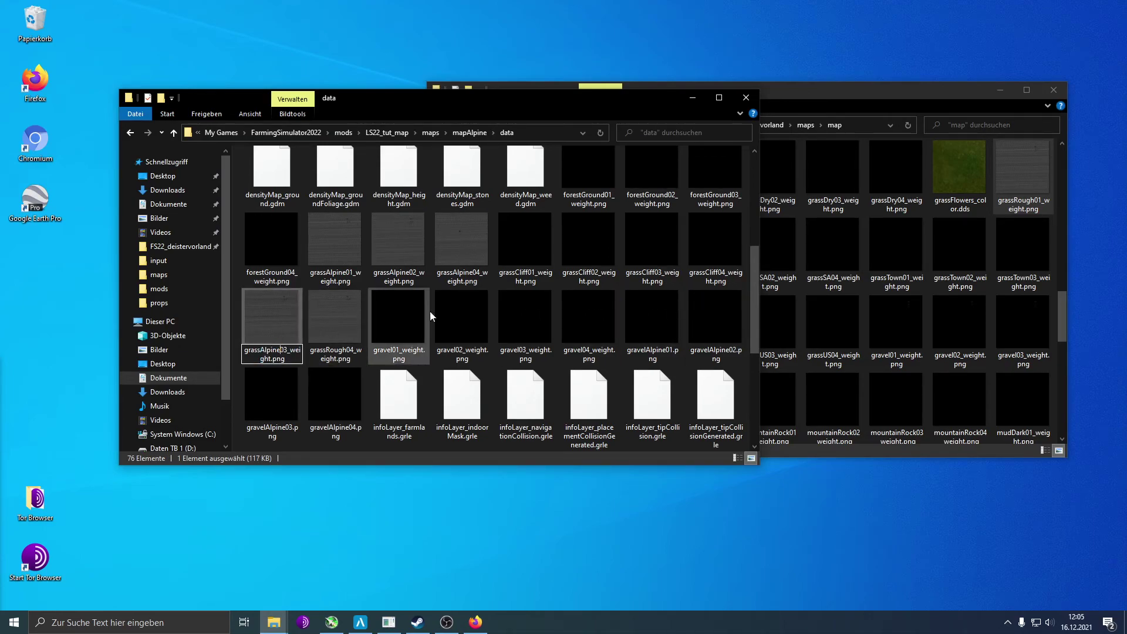
Permanently delete the original grassAlpine04_weight.png from the mapAlpine data folder
left_click(462, 247)
key("shift+Delete")
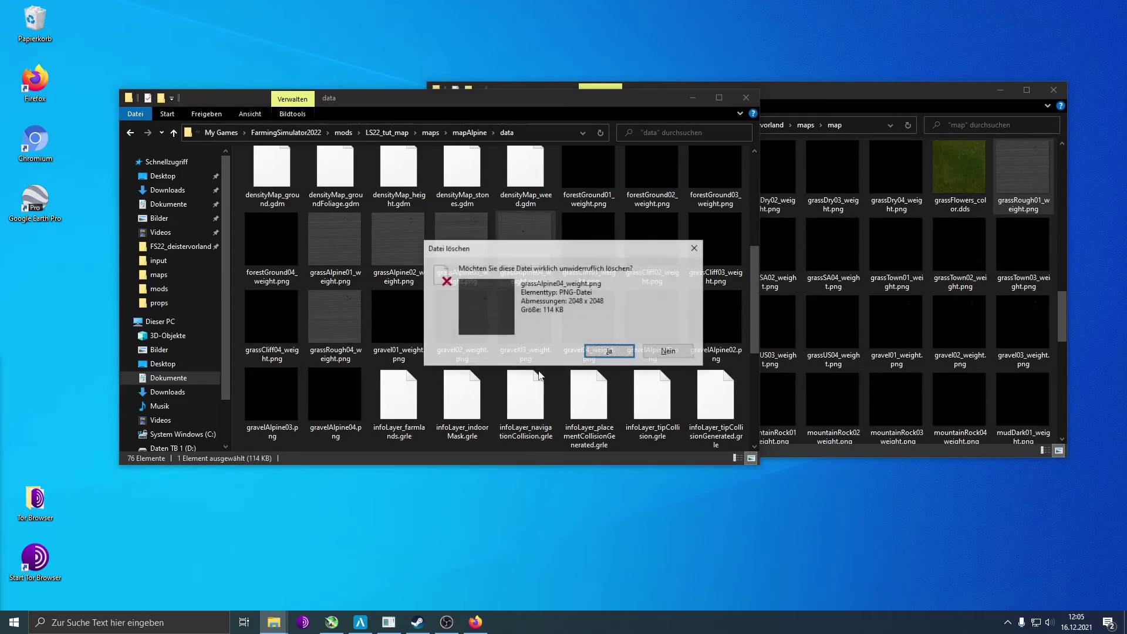
key("Return")
Rename grassRough04_weight.png in the mapAlpine data folder as grassAlpine04_weight.png
left_click(273, 321)
left_click(263, 350)
left_click(264, 351)
left_click_drag(264, 348, 277, 348)
type("Alpine")
left_click(461, 322)
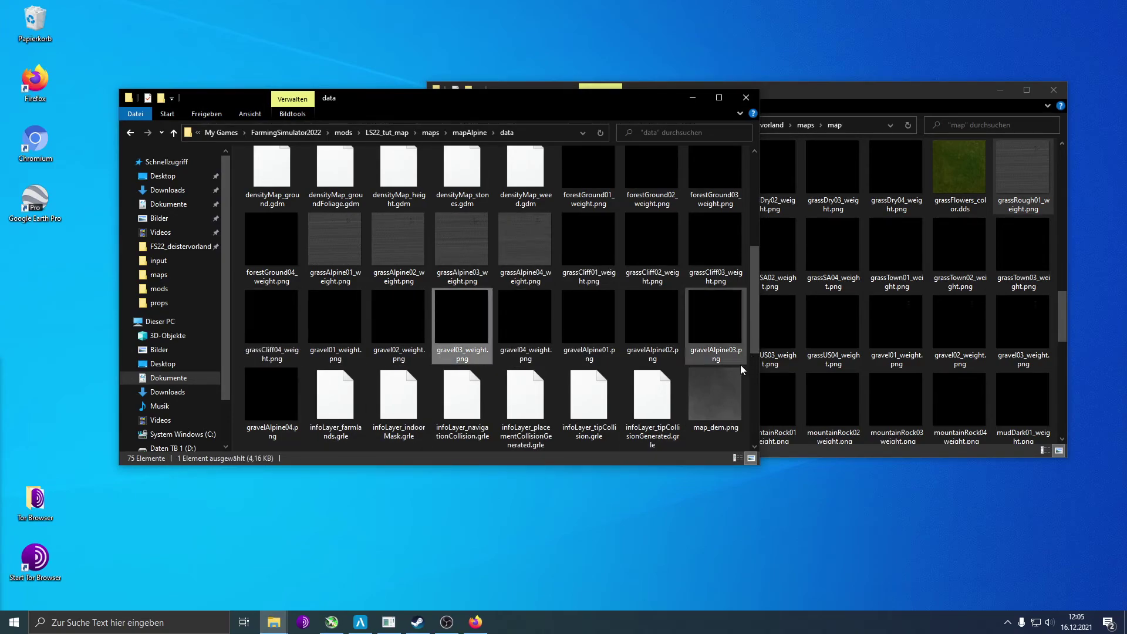
Look through the files in the mapAlpine data folder from end to start
scroll(642, 382, "down", 3)
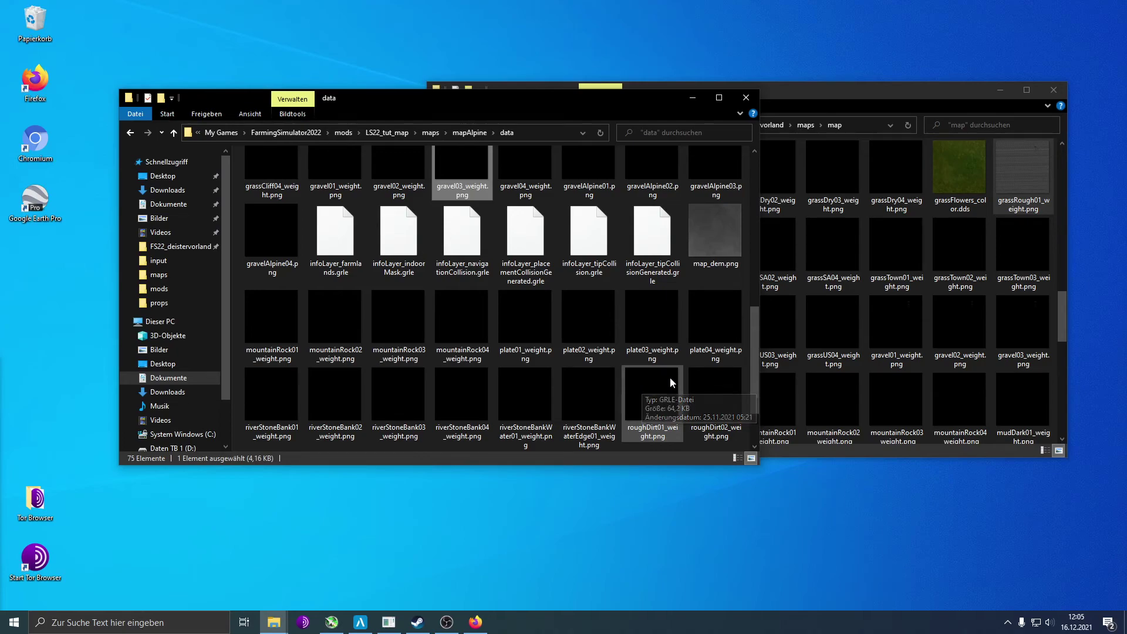
scroll(670, 377, "down", 2)
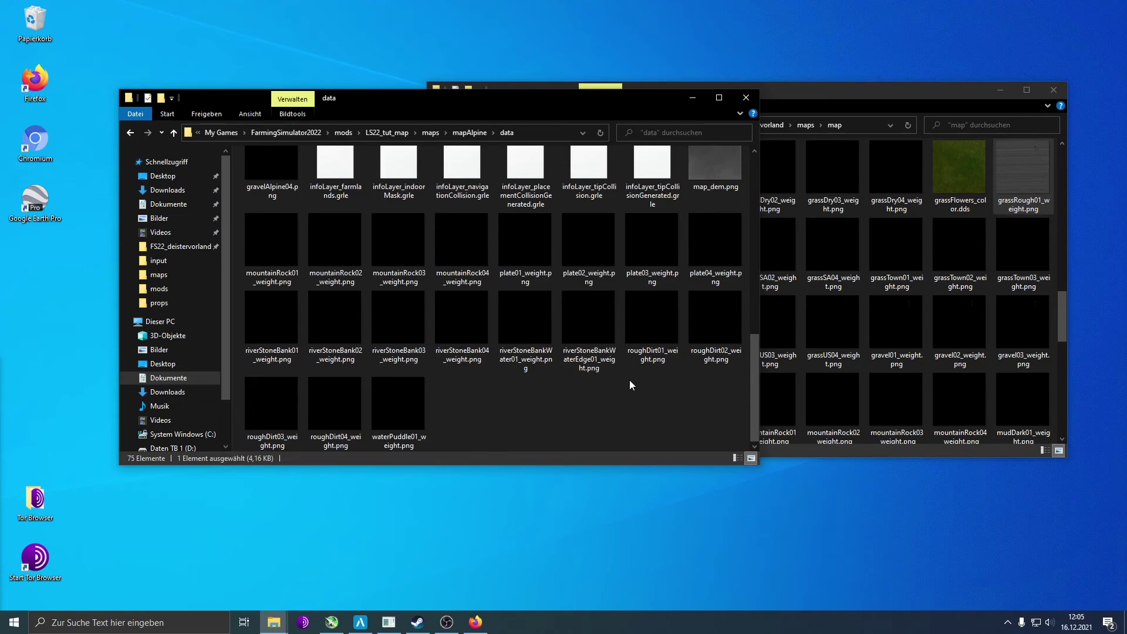
scroll(617, 391, "up", 10)
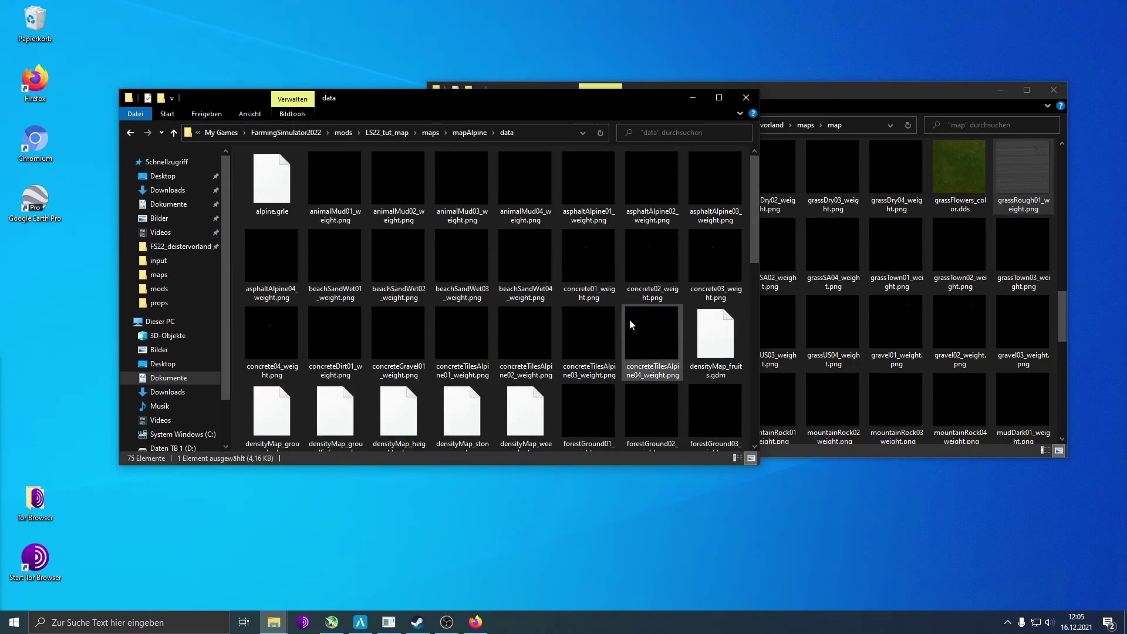
Copy concrete01_weight.png through concrete04_weight.png from the LS19_deistervorland map folder into the mapAlpine data folder, replacing the existing files
left_click(913, 323)
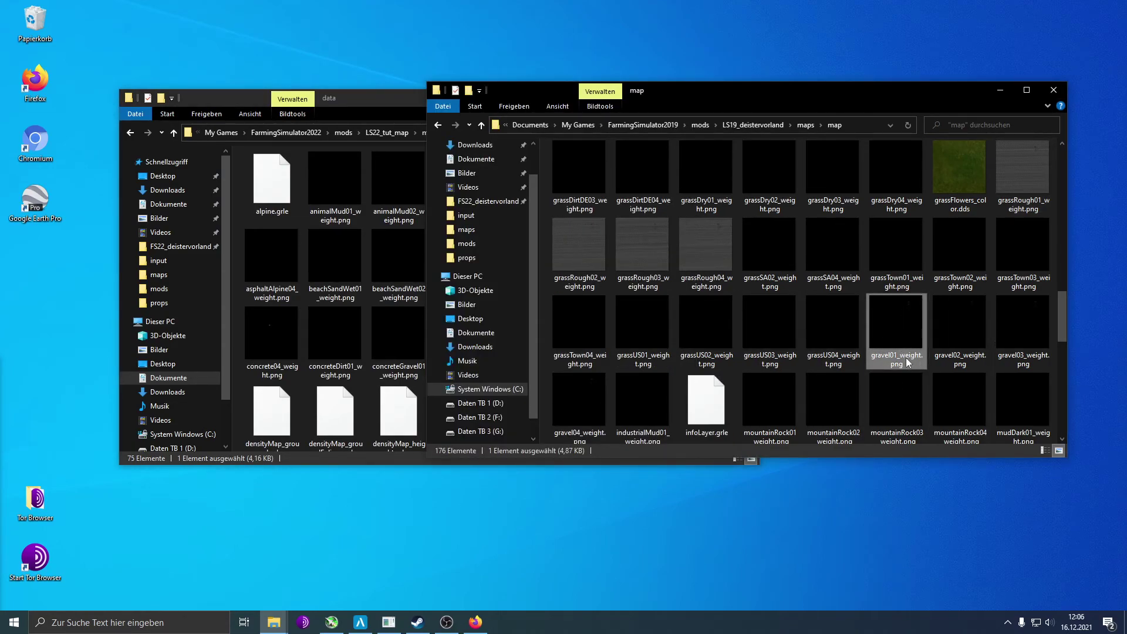
scroll(862, 381, "down", 3)
scroll(887, 360, "up", 5)
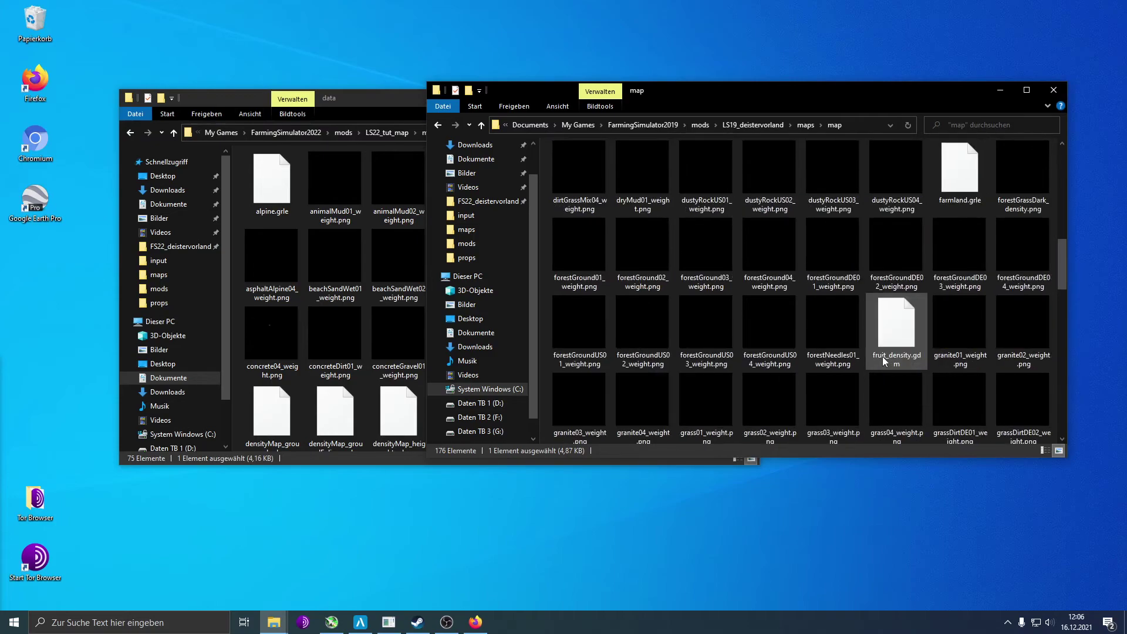
scroll(790, 322, "up", 1)
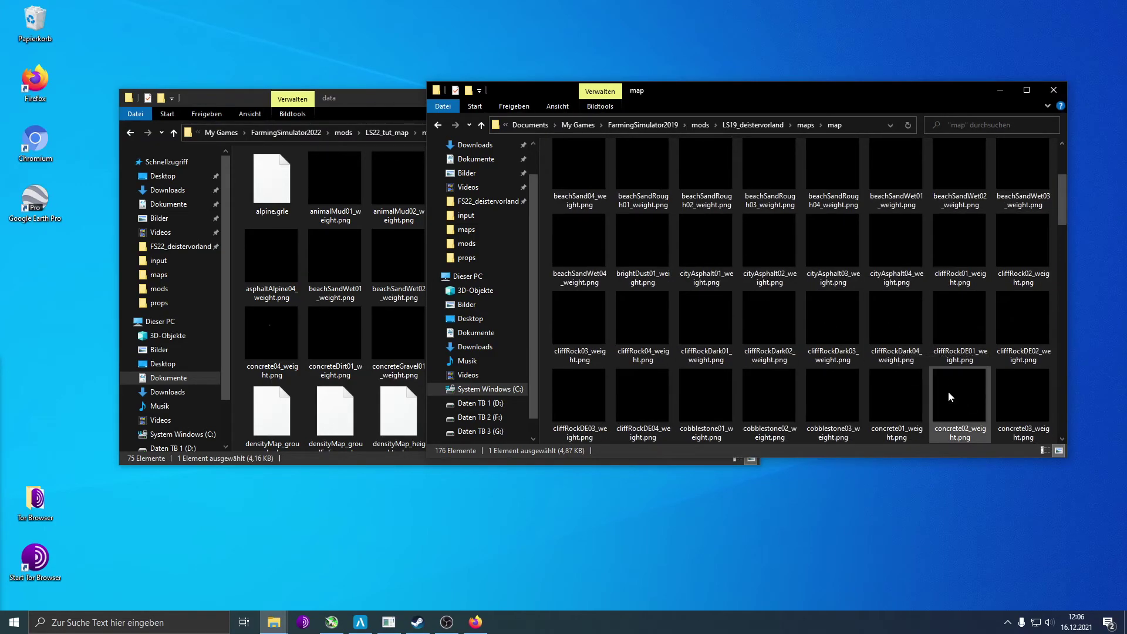
scroll(840, 349, "down", 2)
left_click(892, 258)
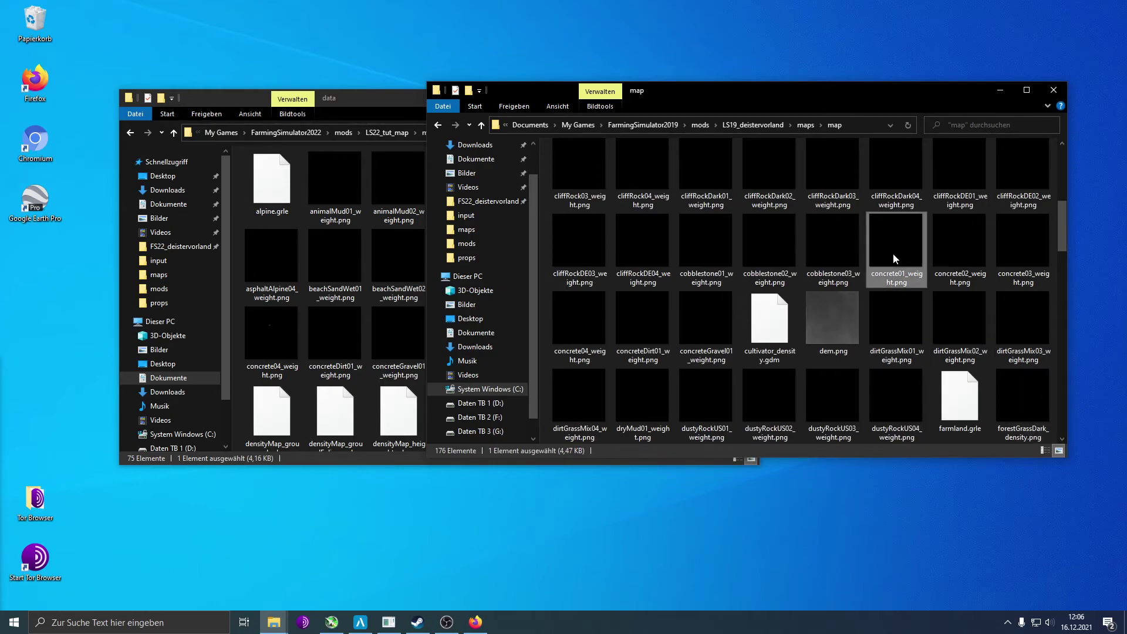
left_click(399, 259)
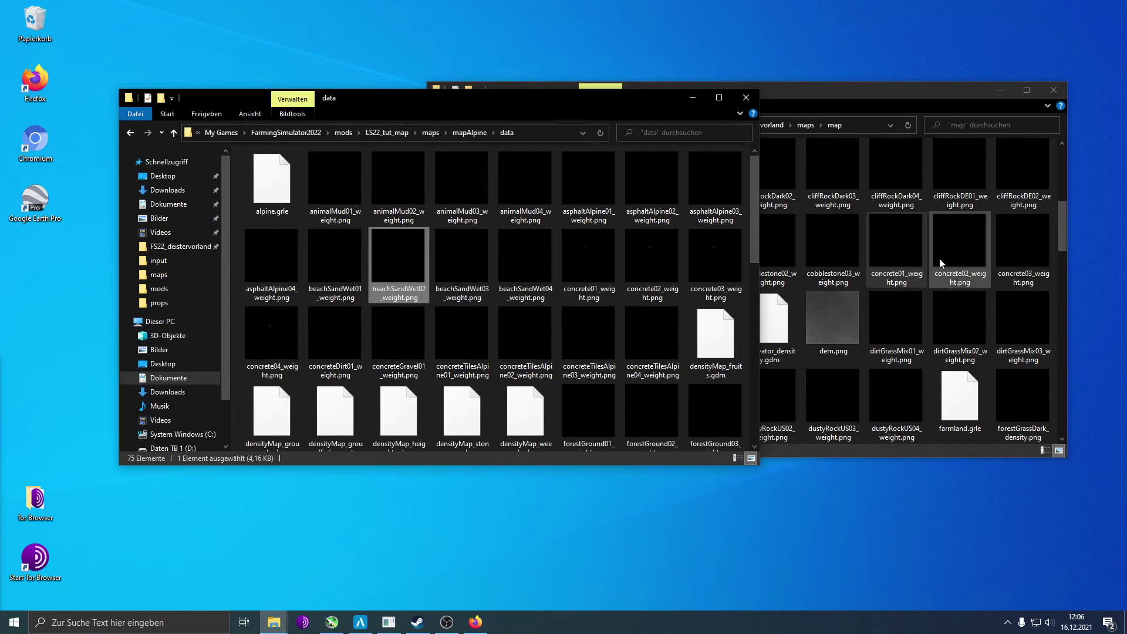
left_click(905, 252)
left_click(600, 318, "shift")
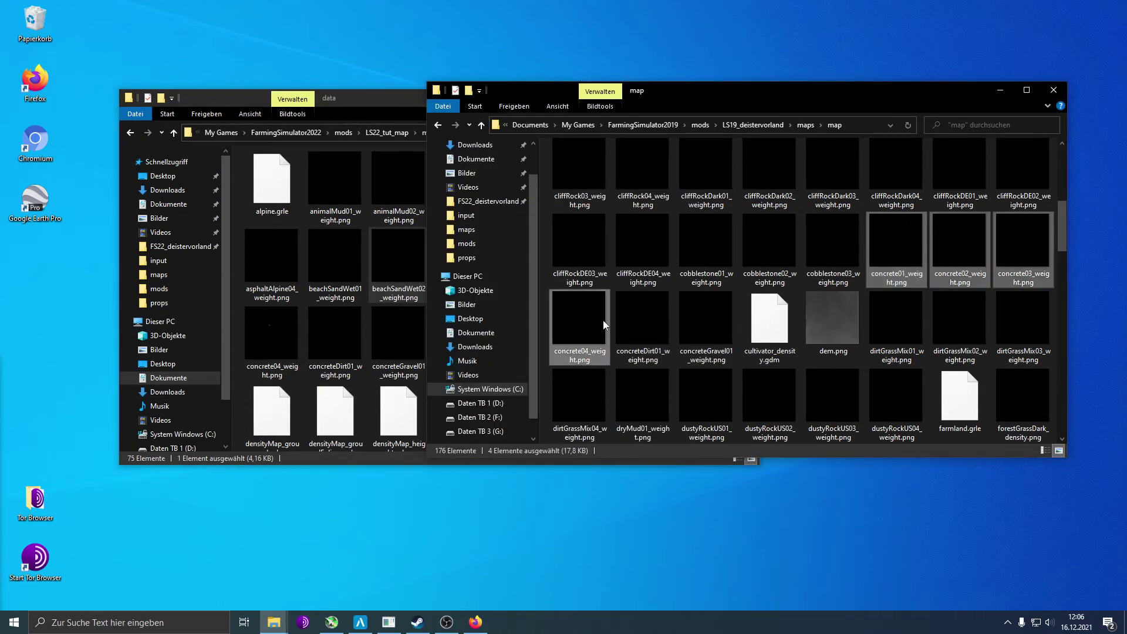
left_click(406, 299)
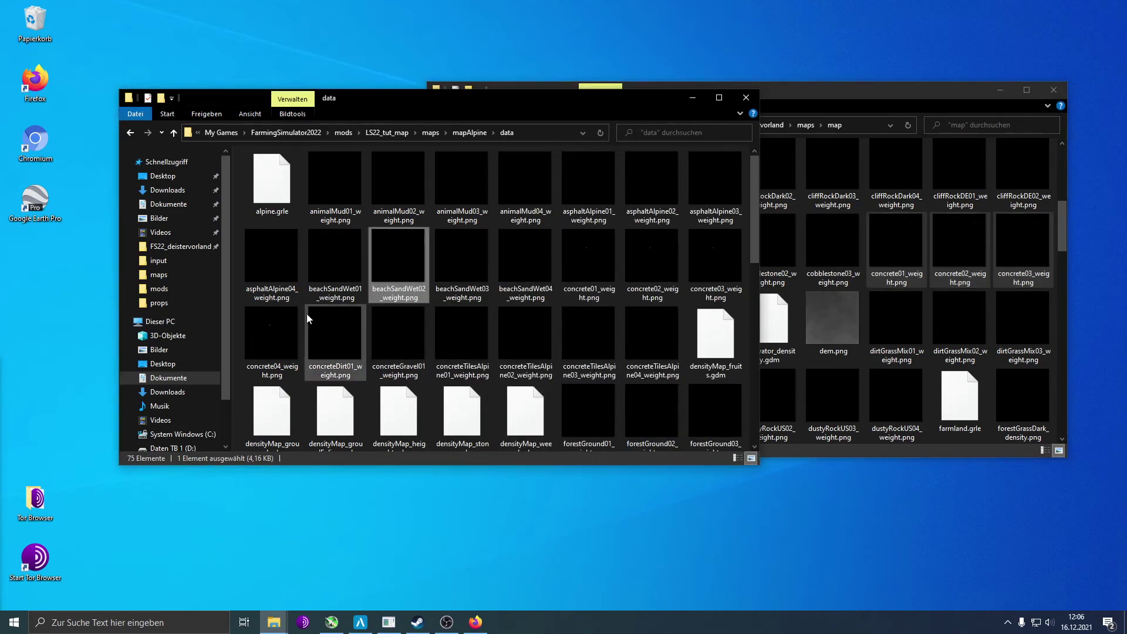
left_click(242, 309)
key("ctrl+v")
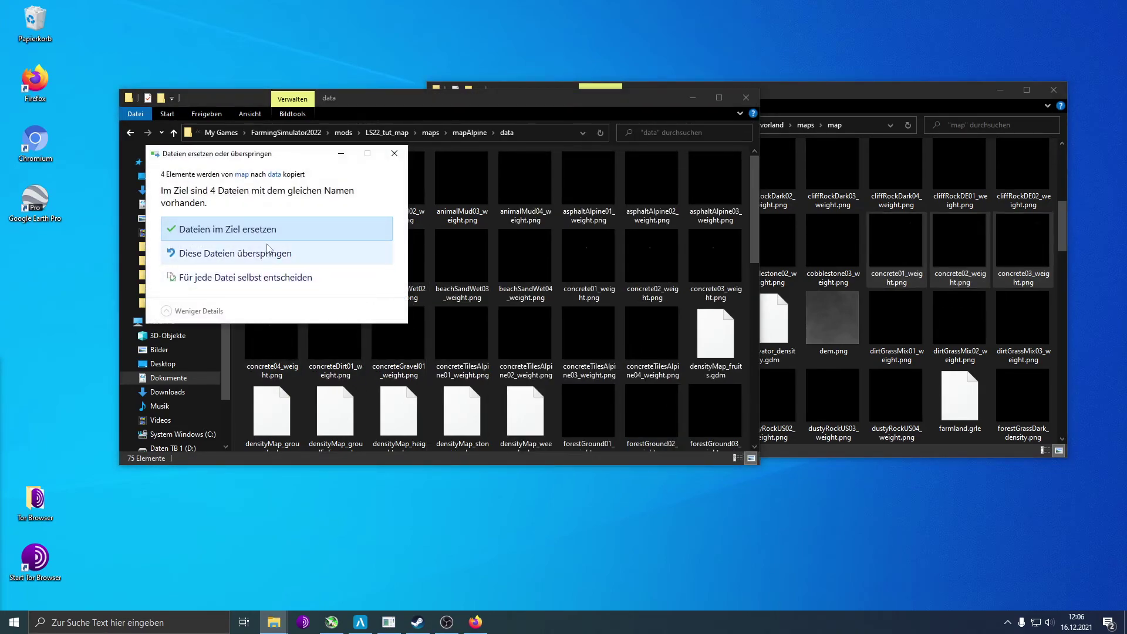
left_click(294, 235)
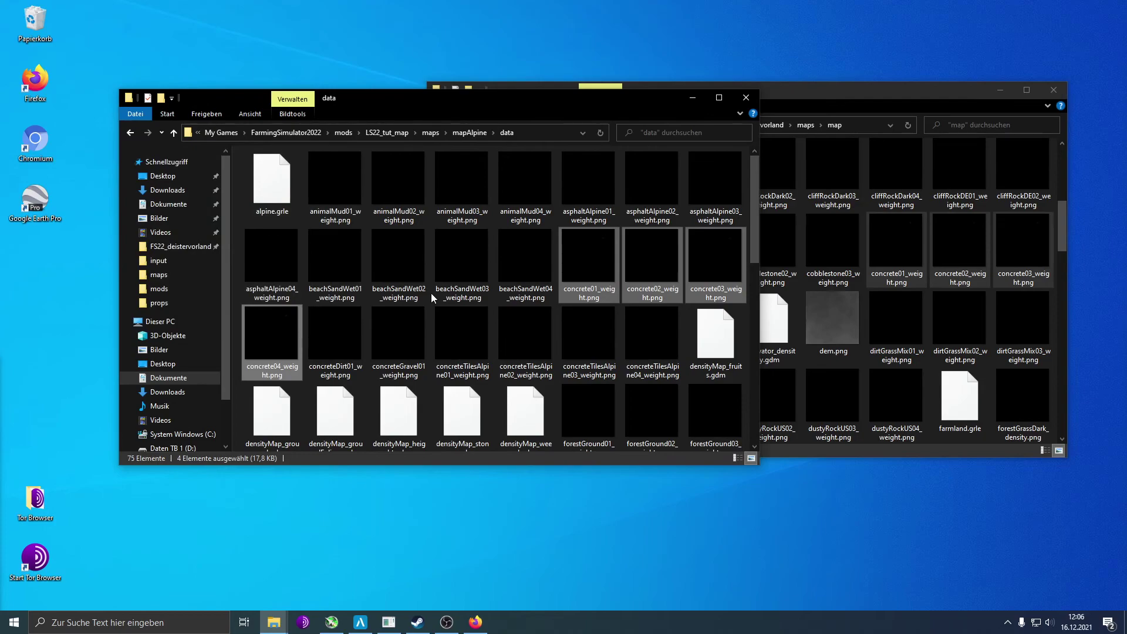
Copy gravel01_weight.png through gravel04_weight.png from the LS19_deistervorland map folder into the mapAlpine data folder, replacing the existing files
left_click(881, 319)
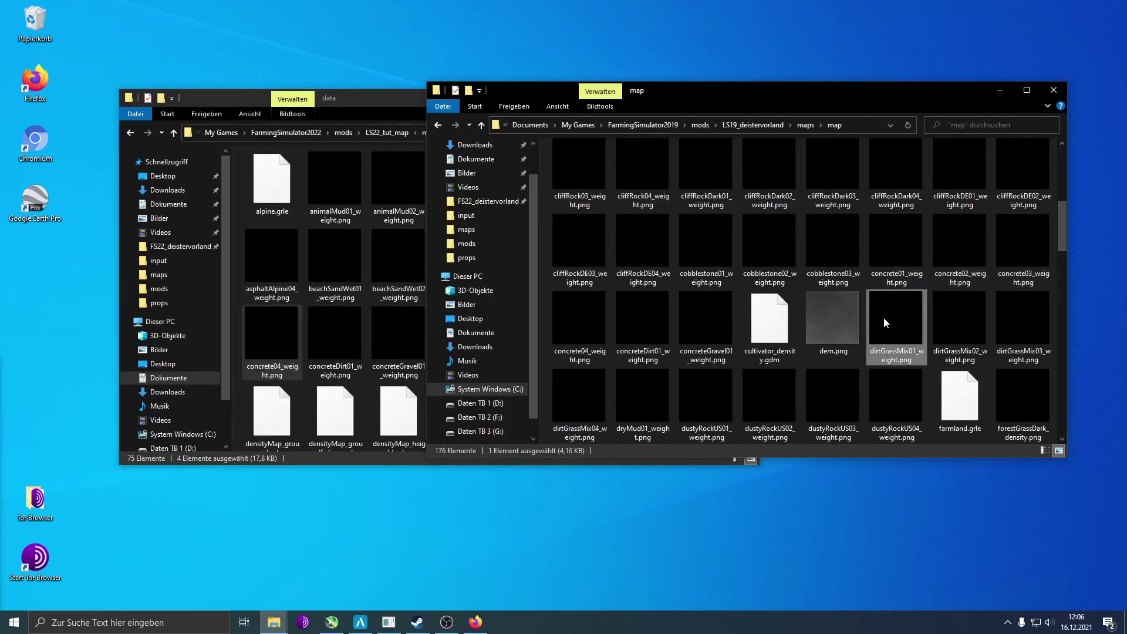
scroll(886, 323, "down", 2)
scroll(926, 390, "down", 6)
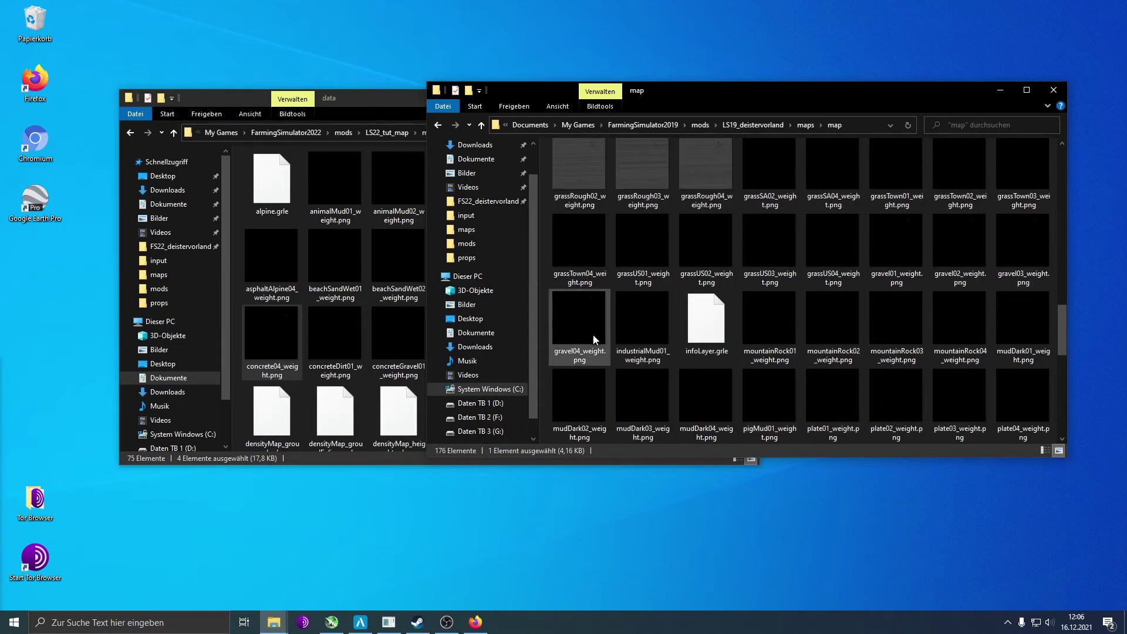
left_click(904, 253)
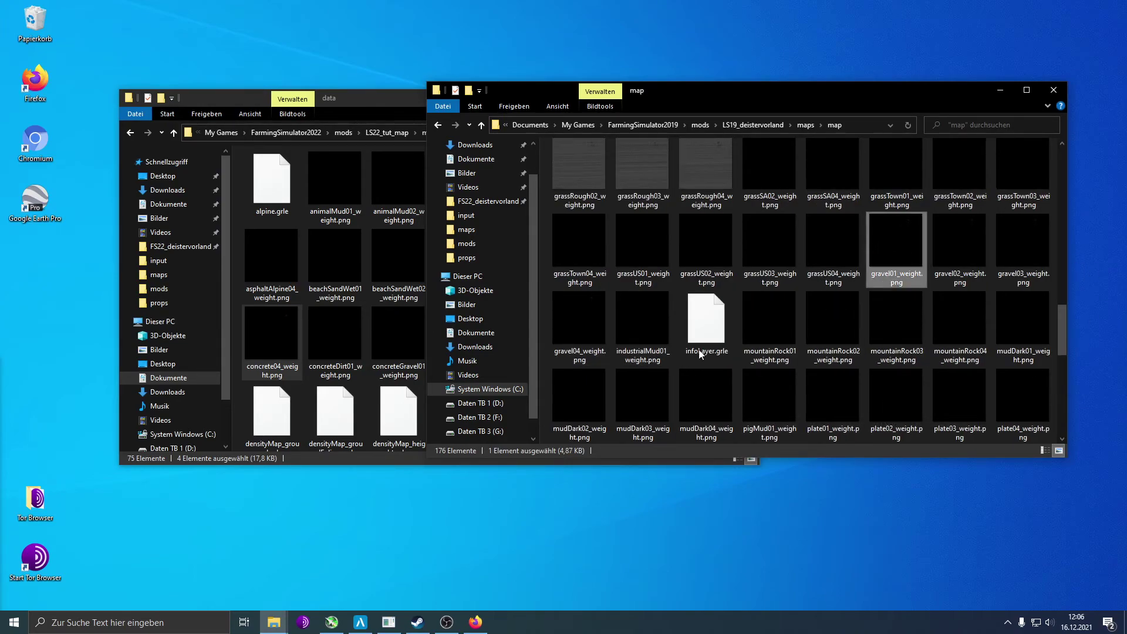
left_click(584, 325, "shift")
left_click_drag(584, 325, 238, 300)
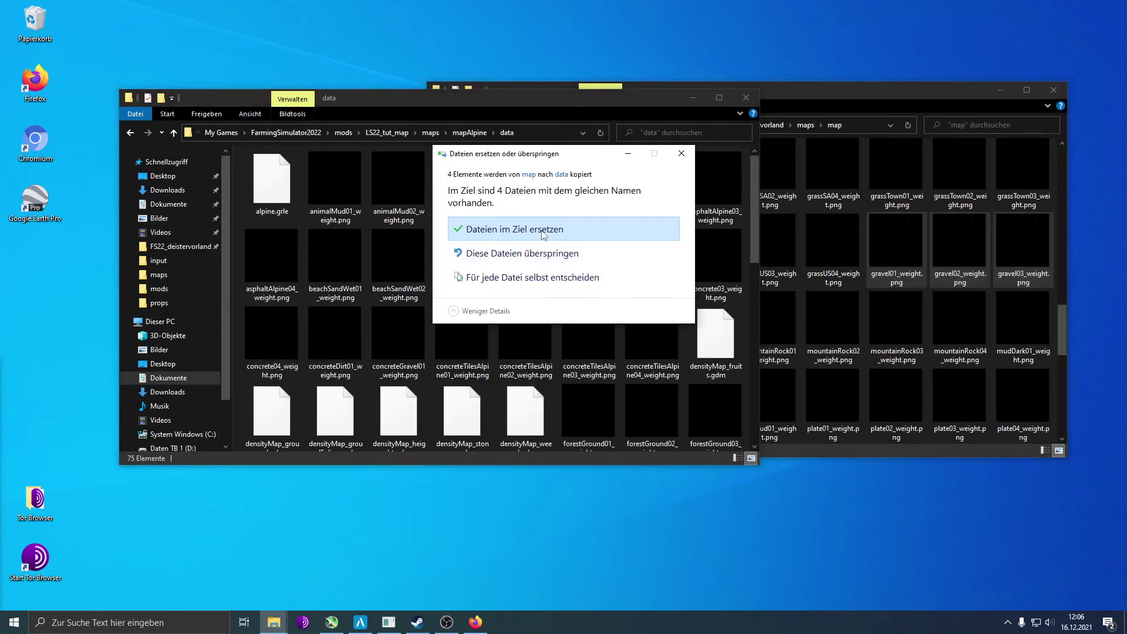
left_click(505, 227)
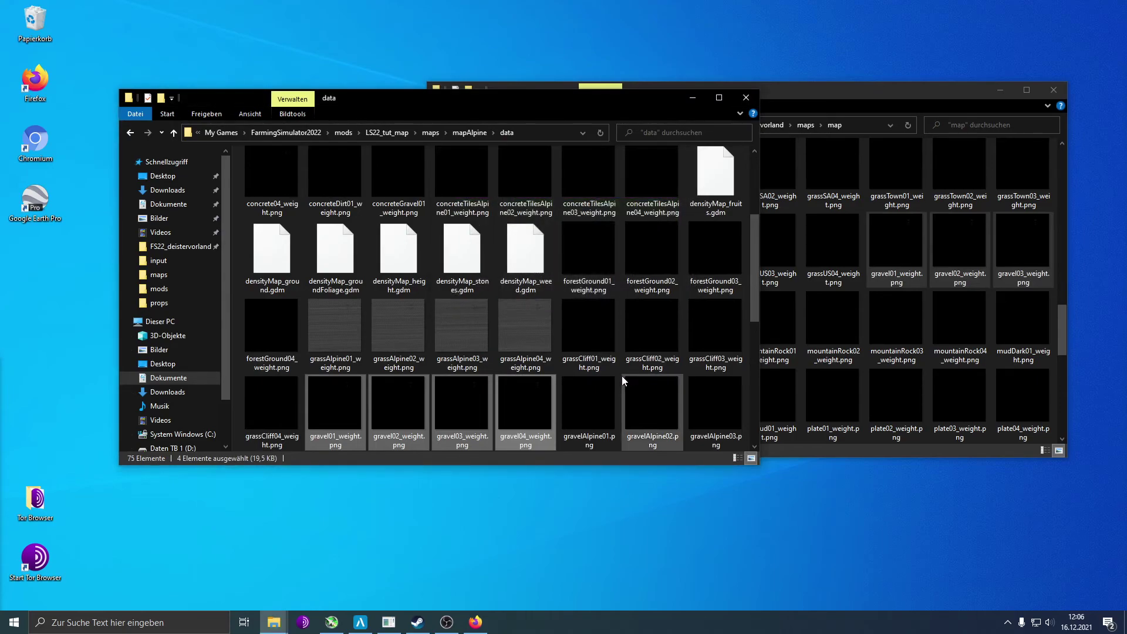
Look through the weight files in the LS19_deistervorland map folder for further ground textures to transfer
scroll(880, 360, "down", 2)
left_click(893, 359)
scroll(919, 371, "down", 3)
left_click(920, 352)
left_click(875, 389)
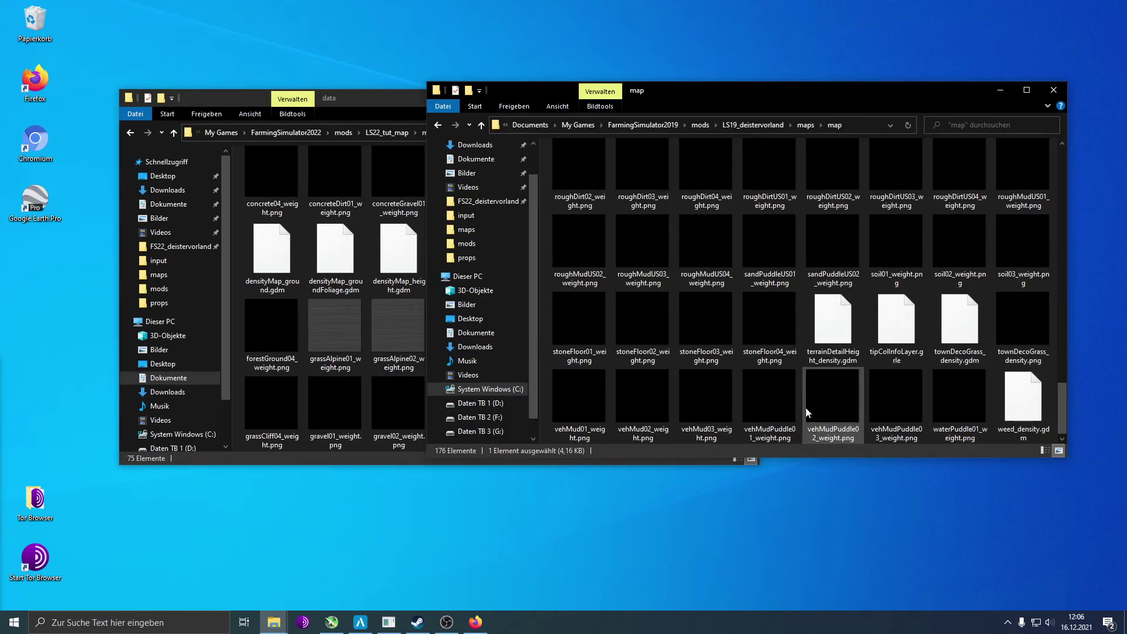
scroll(789, 374, "up", 1)
scroll(787, 370, "up", 3)
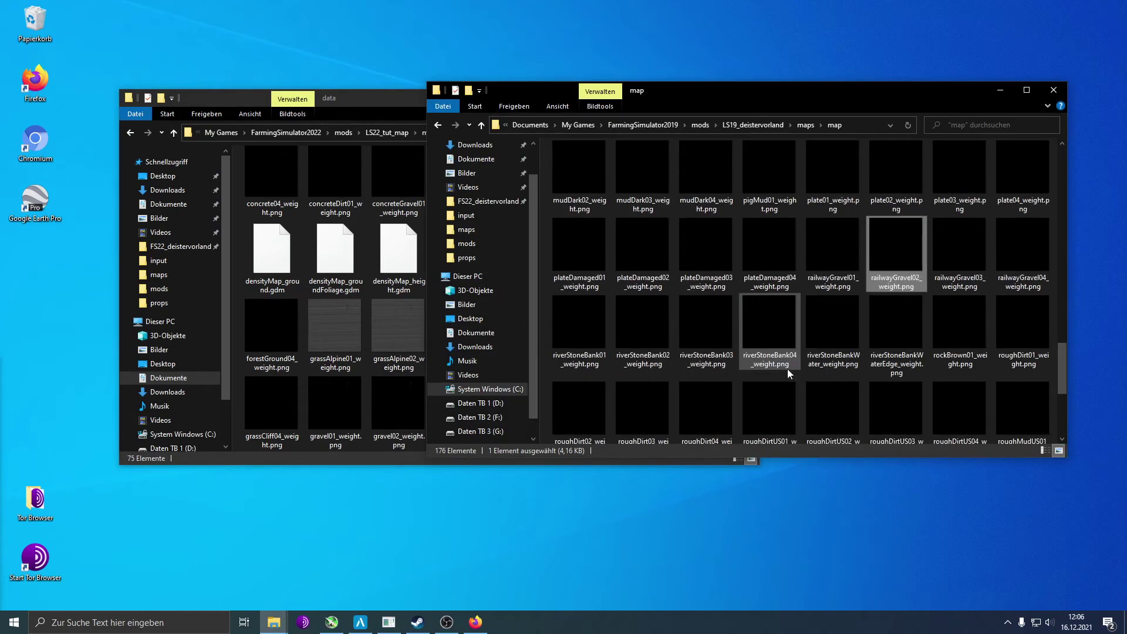
scroll(829, 381, "up", 3)
scroll(844, 378, "up", 2)
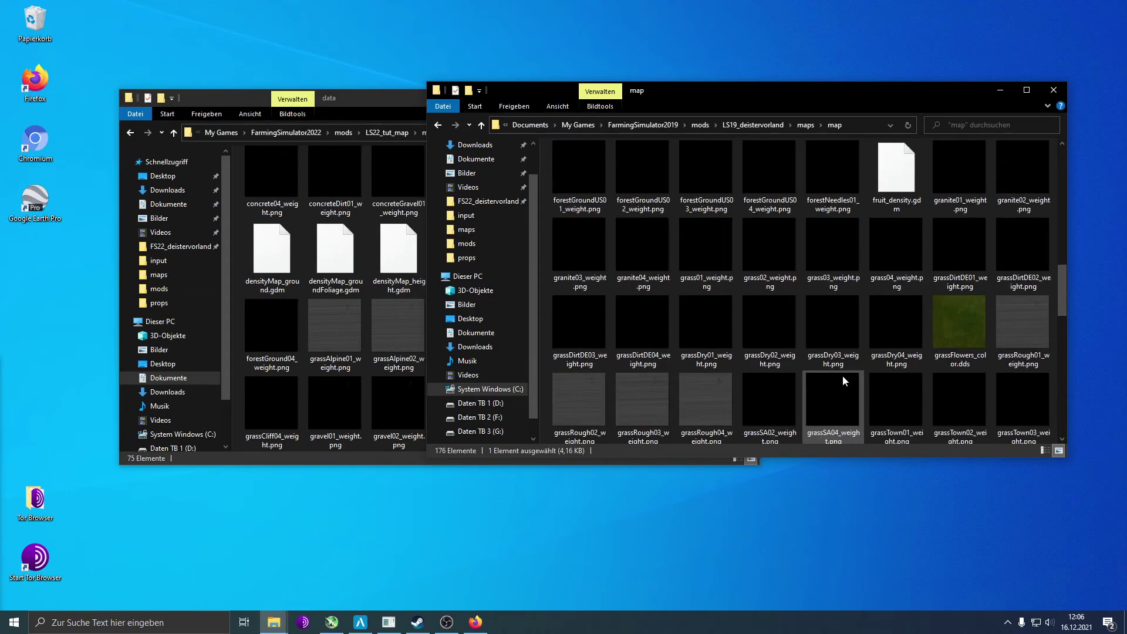
scroll(839, 368, "up", 2)
scroll(846, 367, "up", 2)
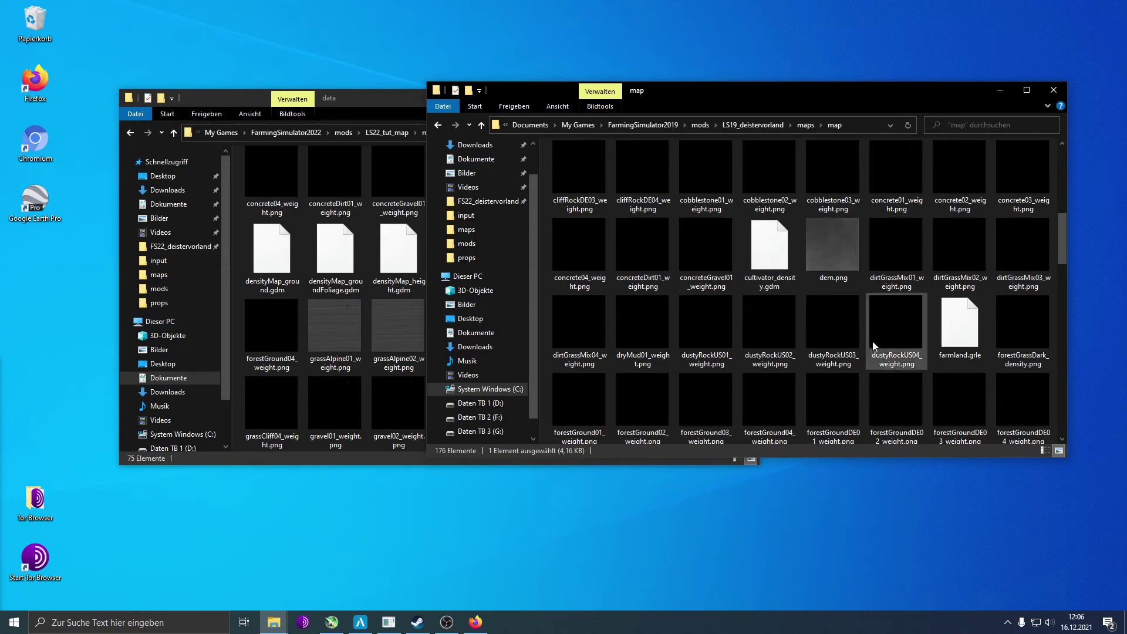
scroll(873, 346, "up", 4)
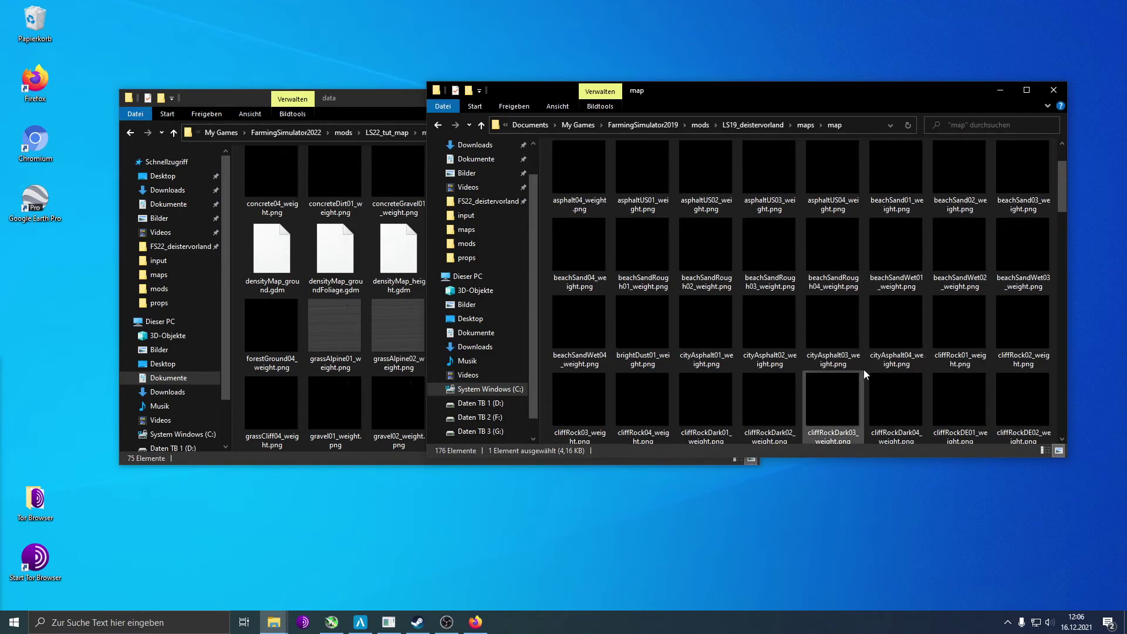
scroll(863, 373, "up", 1)
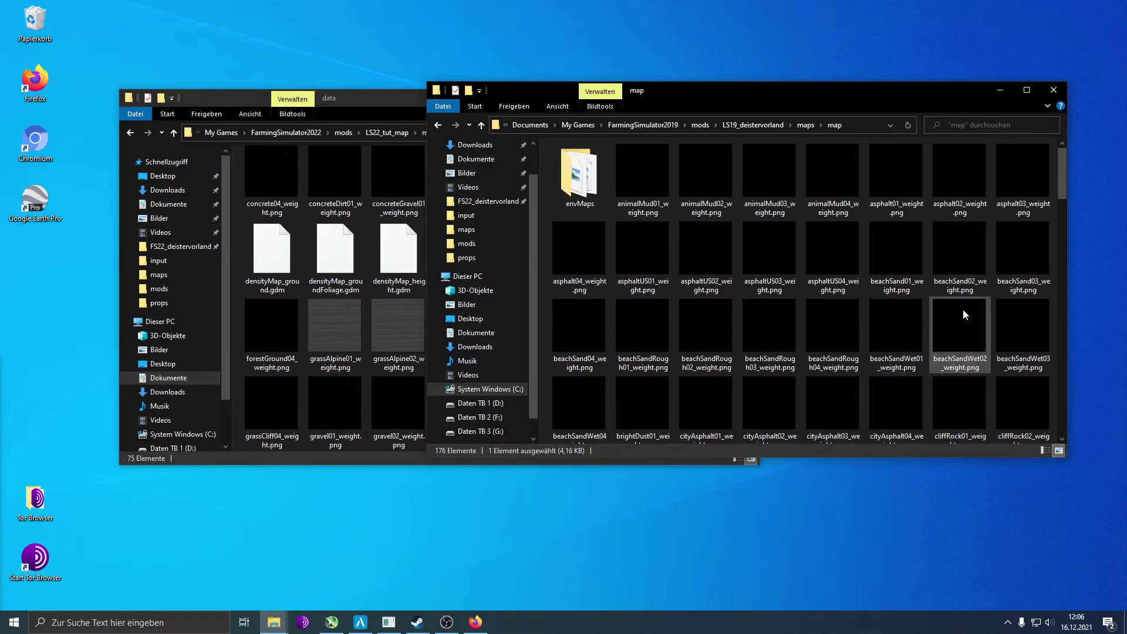
scroll(924, 355, "down", 3)
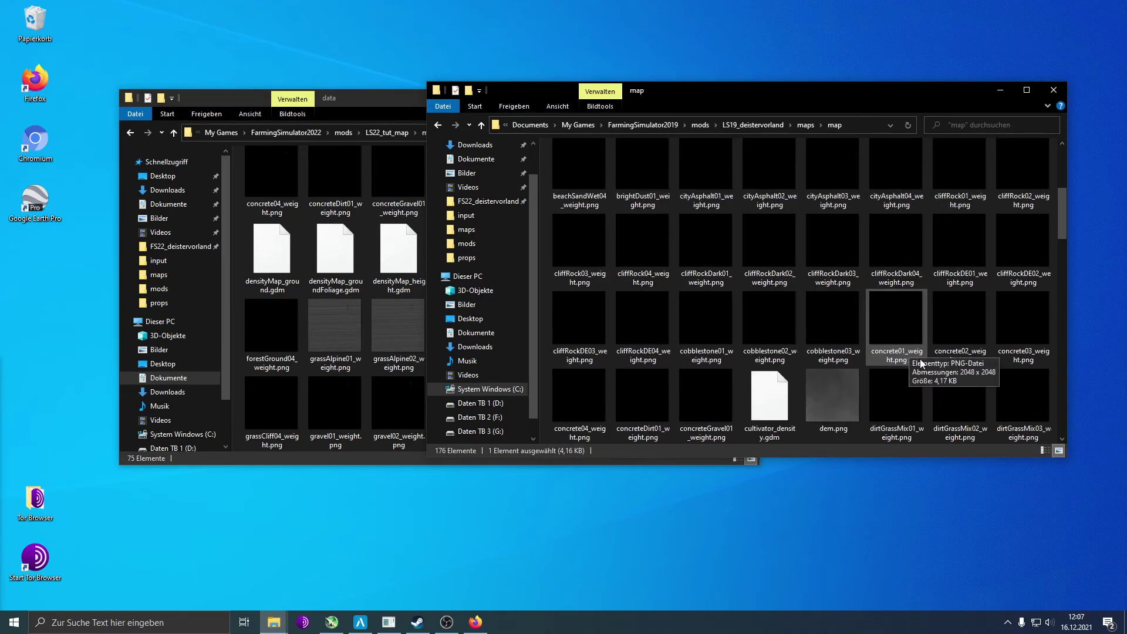
scroll(920, 363, "down", 2)
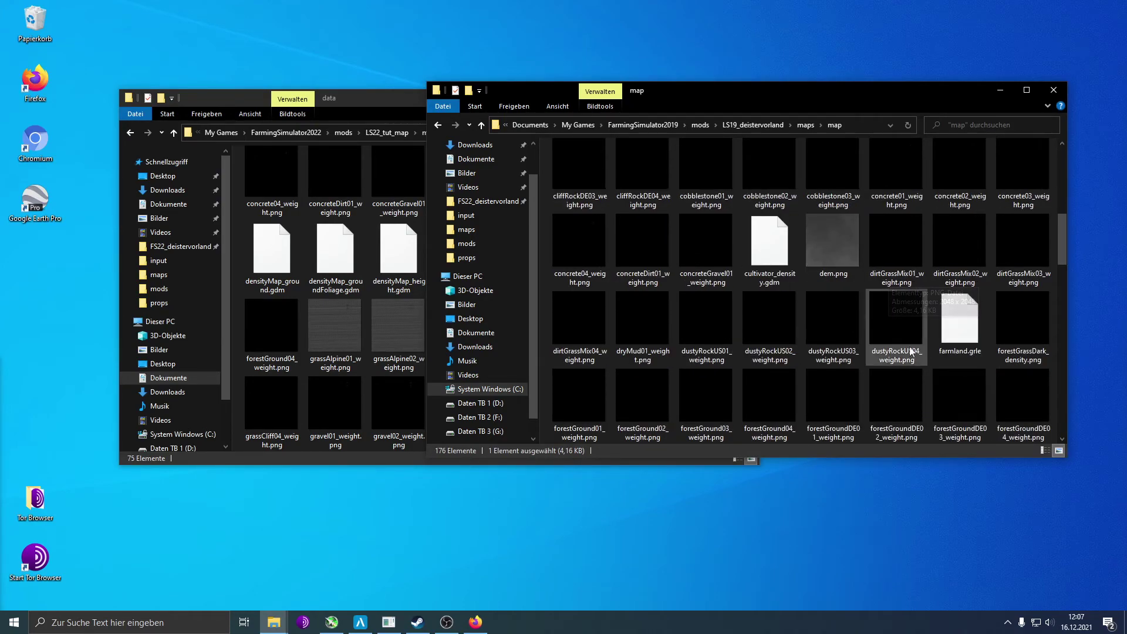
scroll(916, 354, "down", 2)
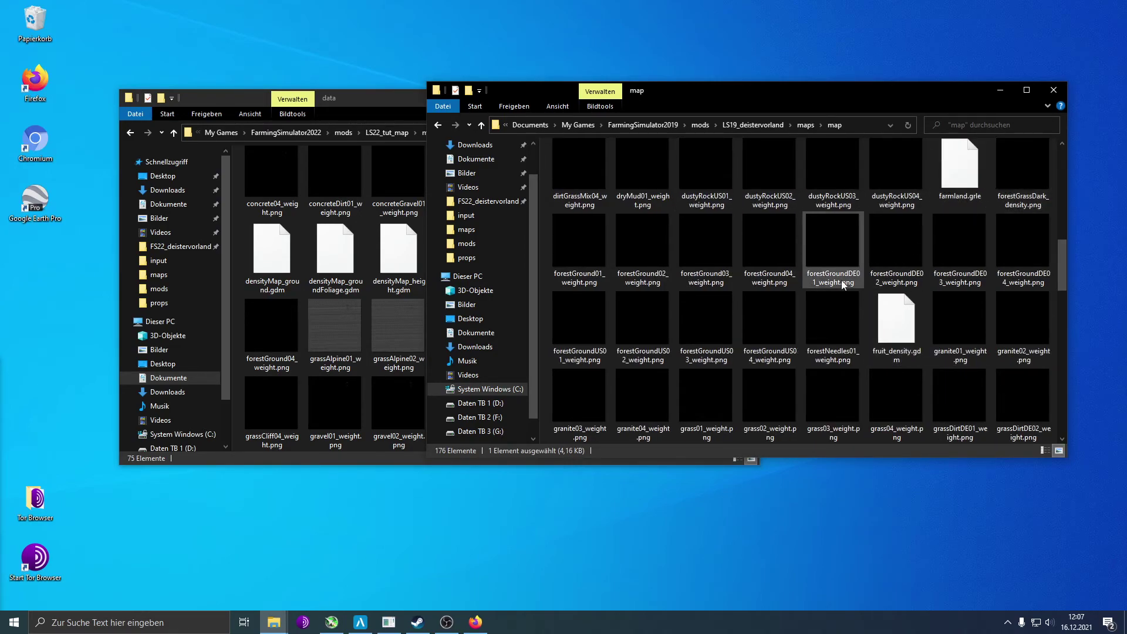
scroll(843, 284, "down", 2)
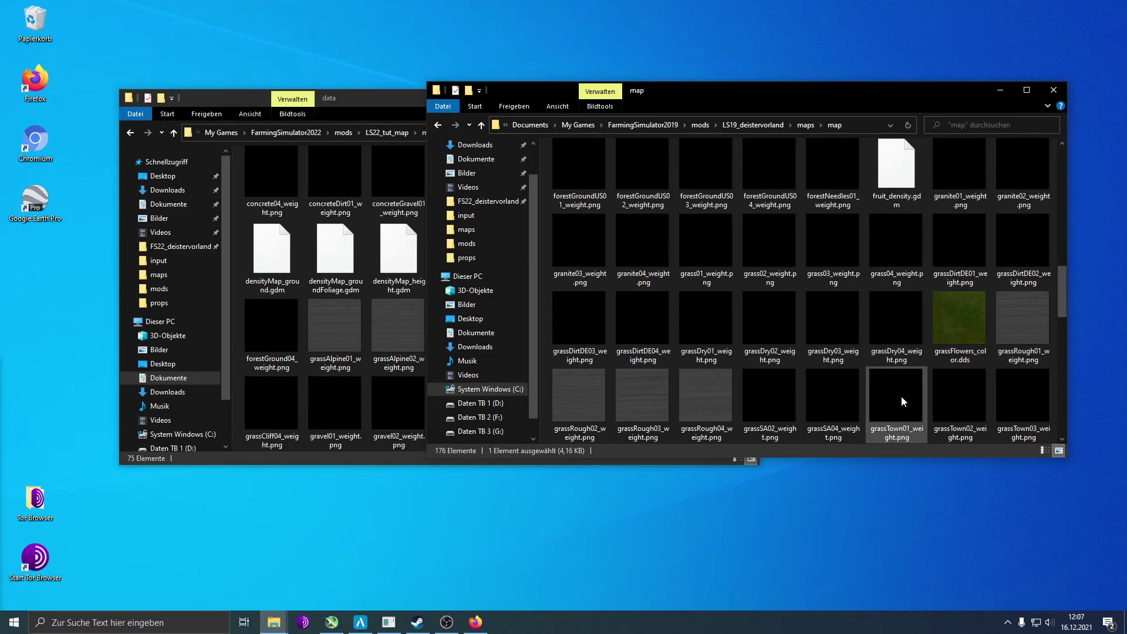
scroll(899, 395, "down", 2)
scroll(915, 386, "down", 2)
scroll(933, 379, "down", 5)
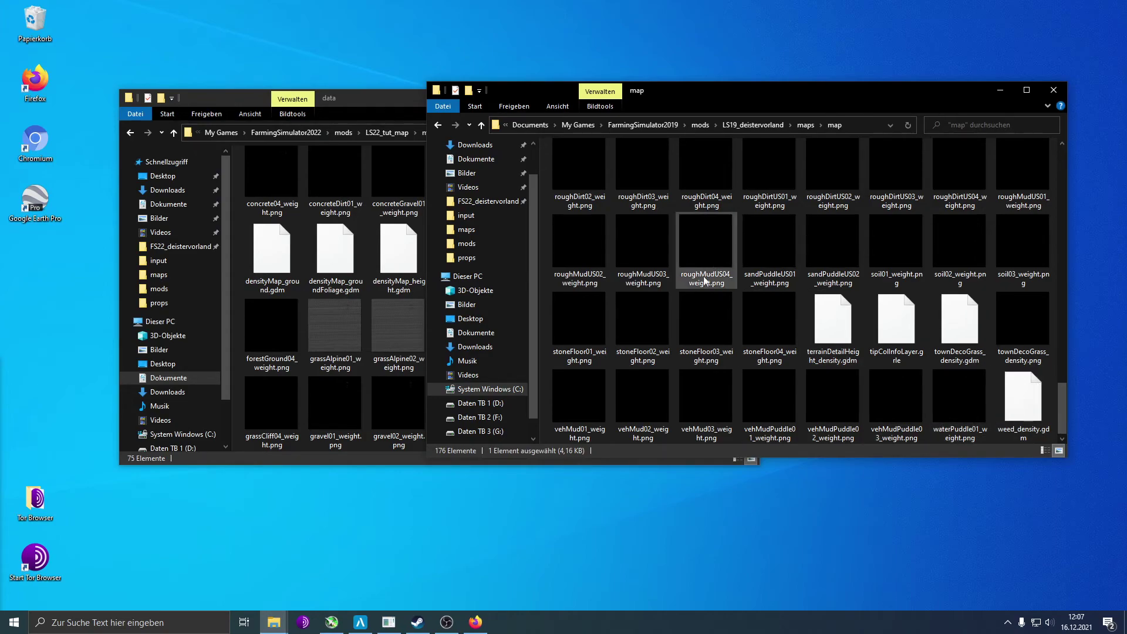
scroll(807, 336, "up", 5)
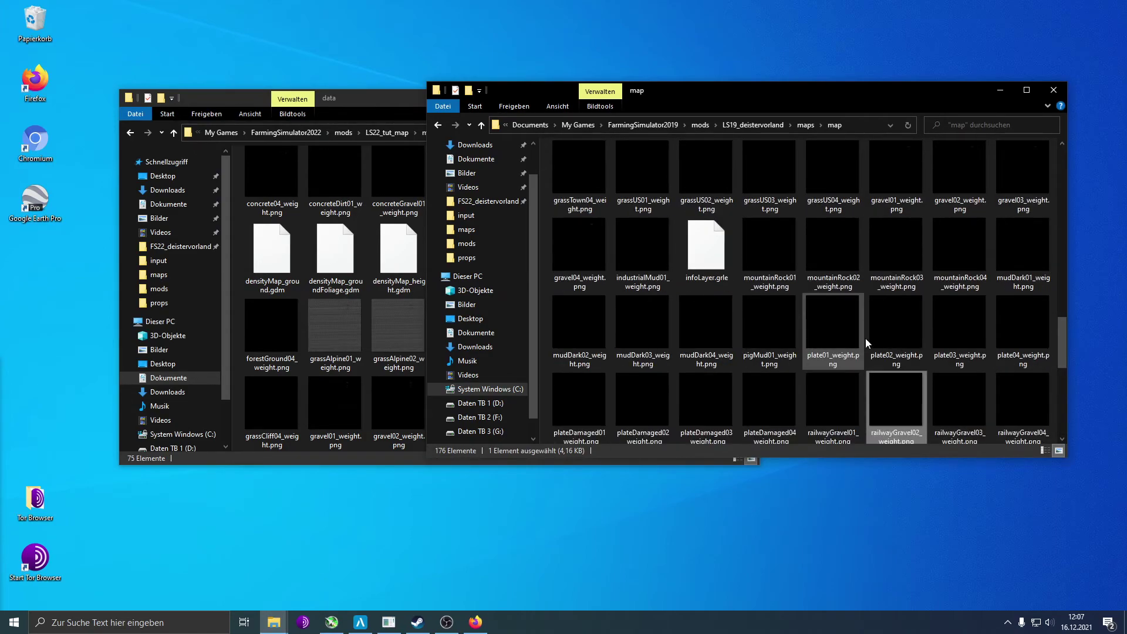
scroll(865, 338, "up", 2)
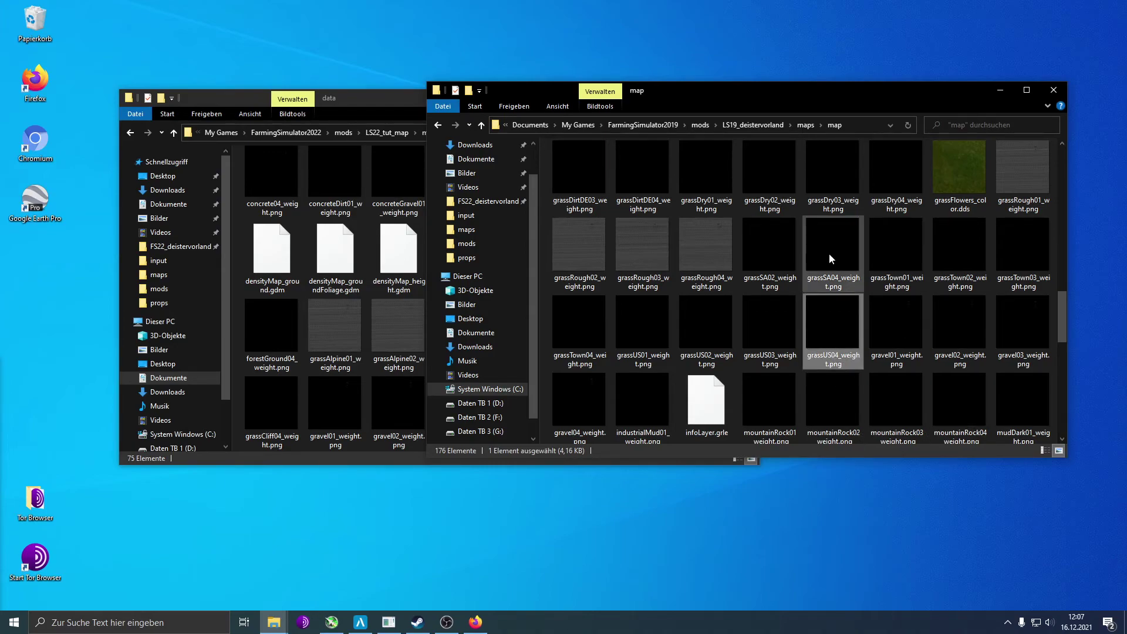
scroll(860, 290, "up", 2)
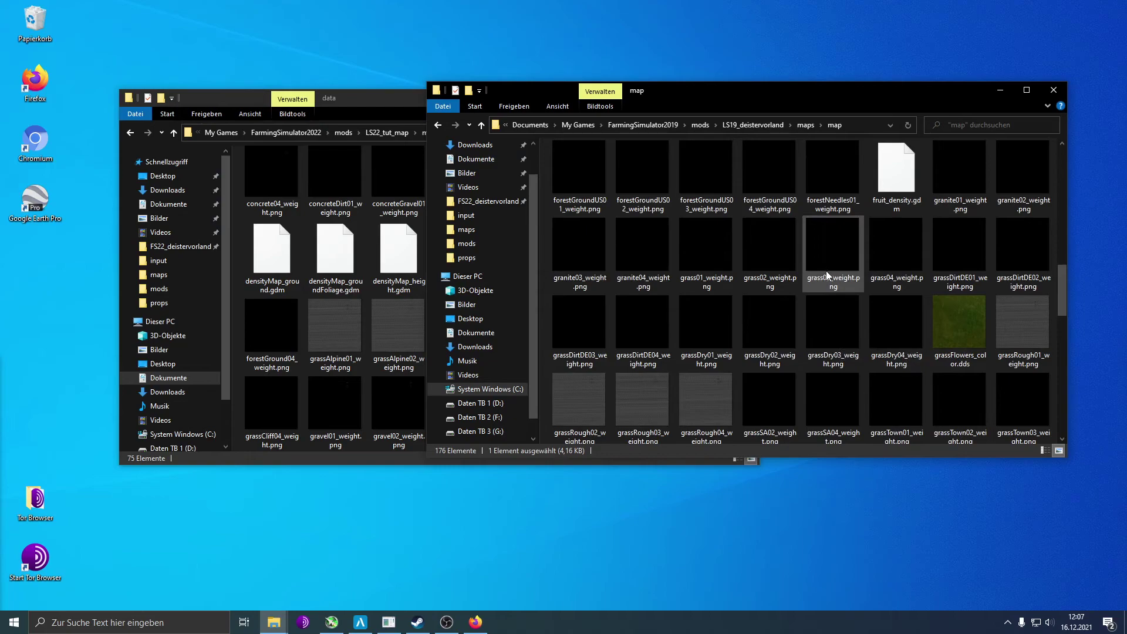
scroll(878, 300, "up", 2)
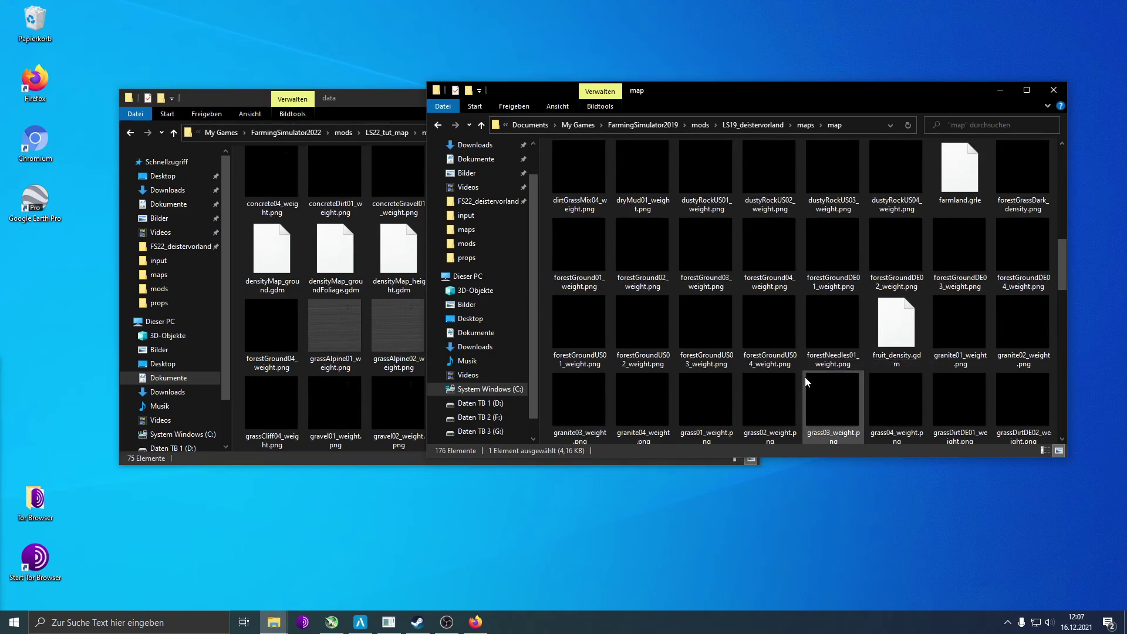
scroll(898, 367, "up", 2)
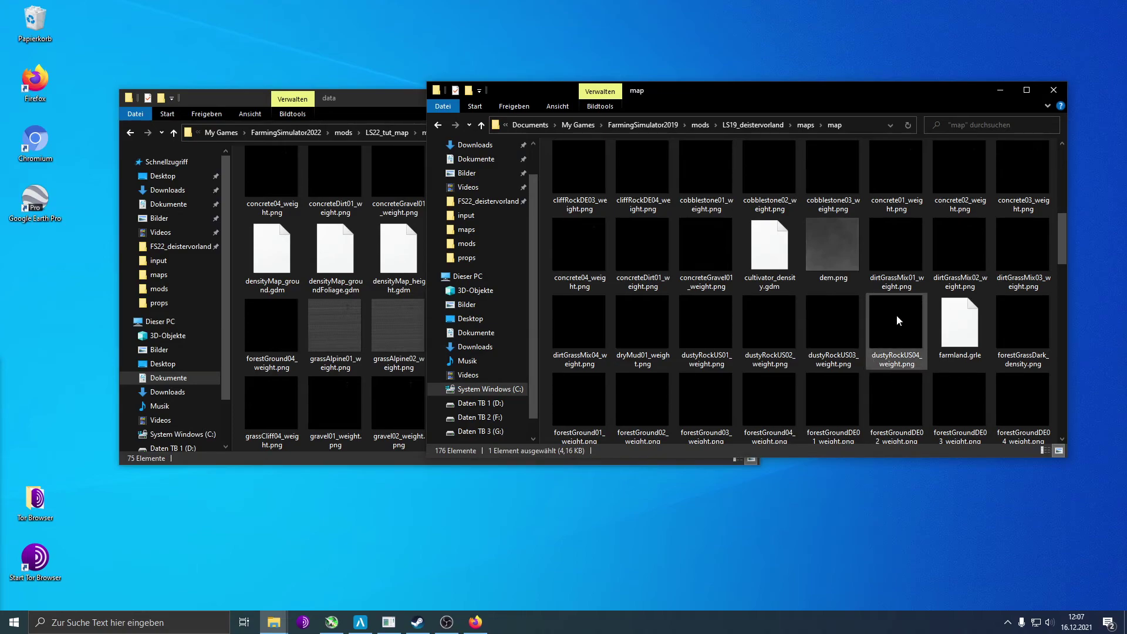
scroll(856, 330, "up", 2)
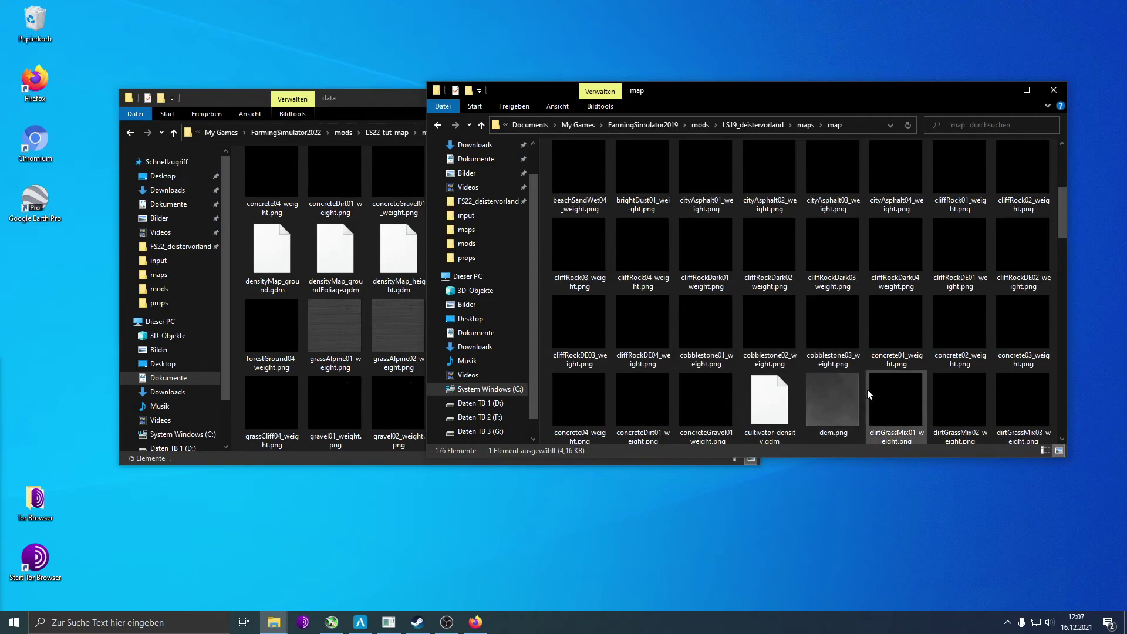
scroll(861, 361, "up", 2)
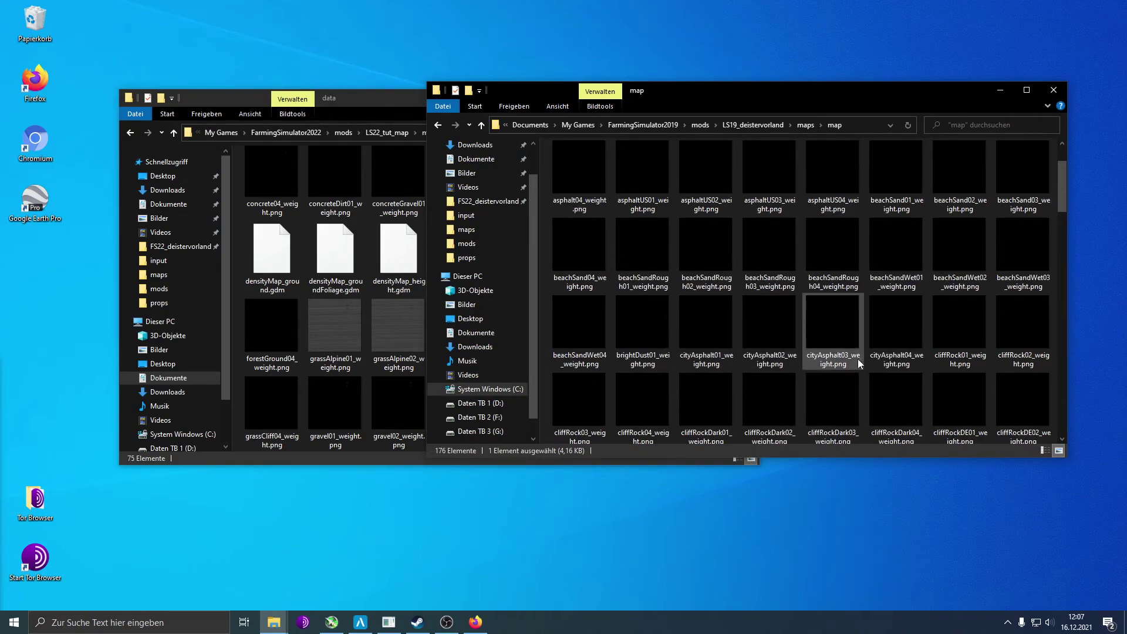
scroll(857, 358, "up", 1)
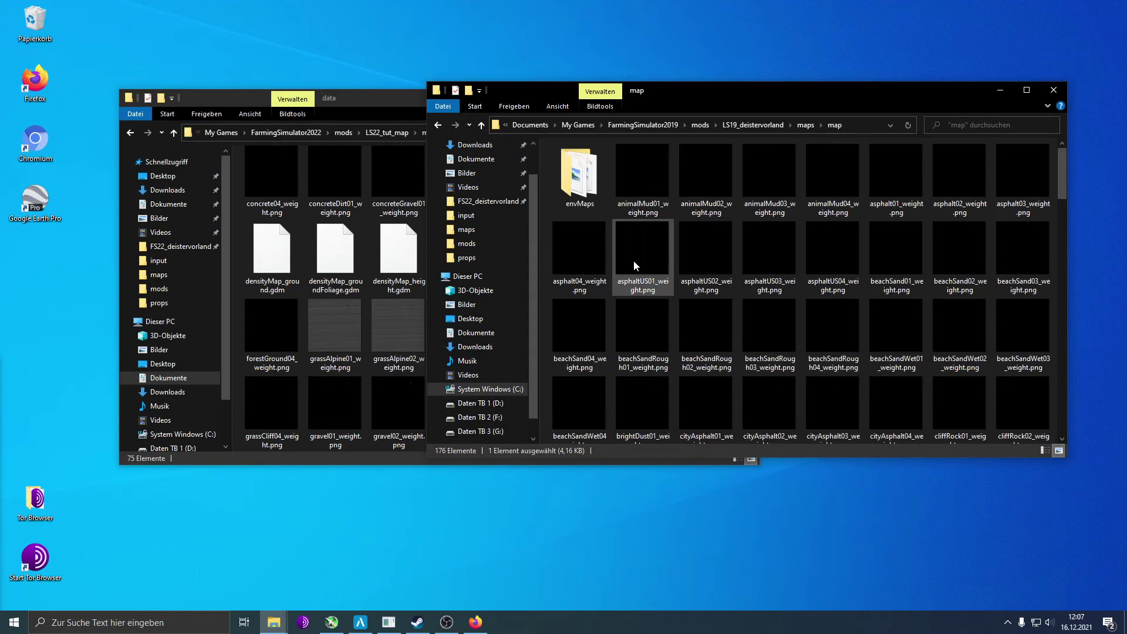
Copy asphalt01_weight.png through asphalt04_weight.png from the LS19_deistervorland map folder into the mapAlpine data folder
left_click(891, 163)
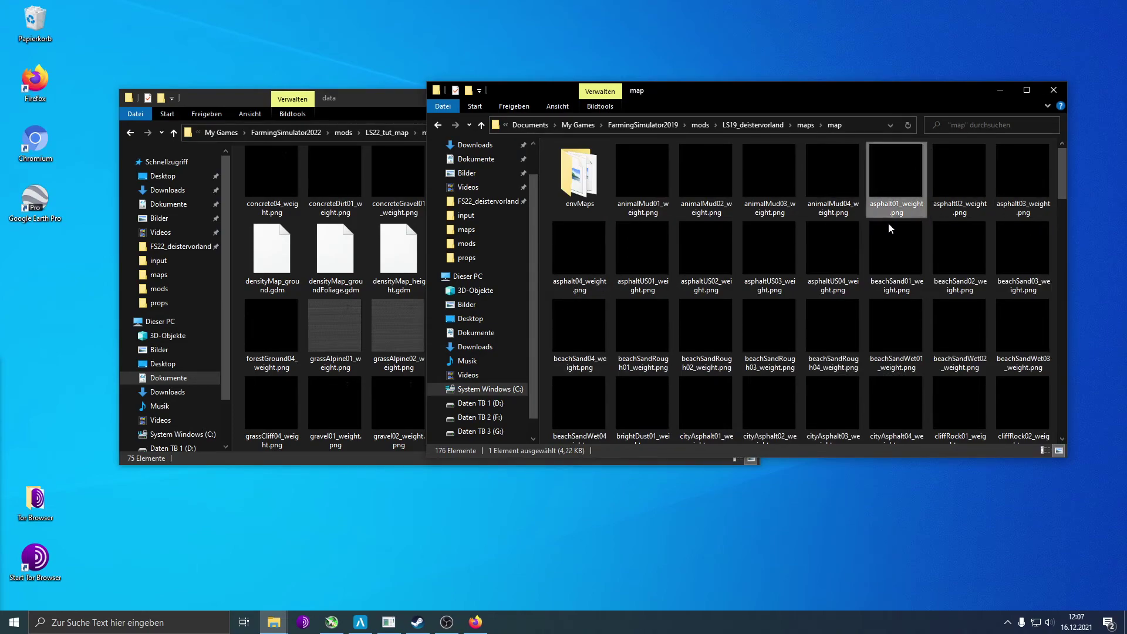
left_click(586, 259, "shift")
scroll(356, 263, "up", 2)
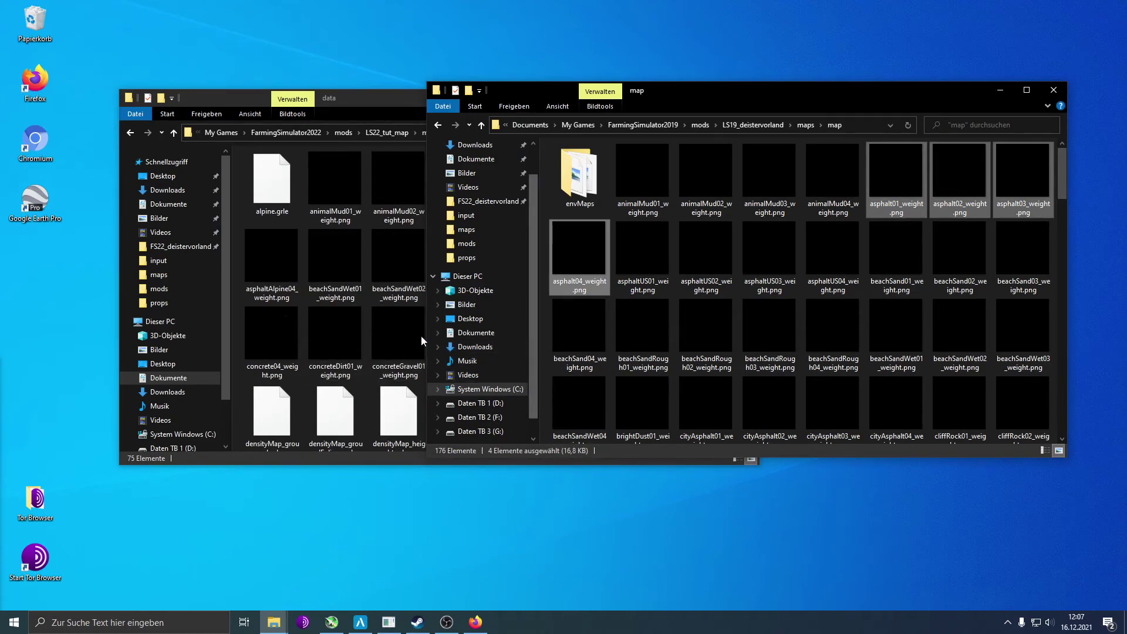
left_click(379, 105)
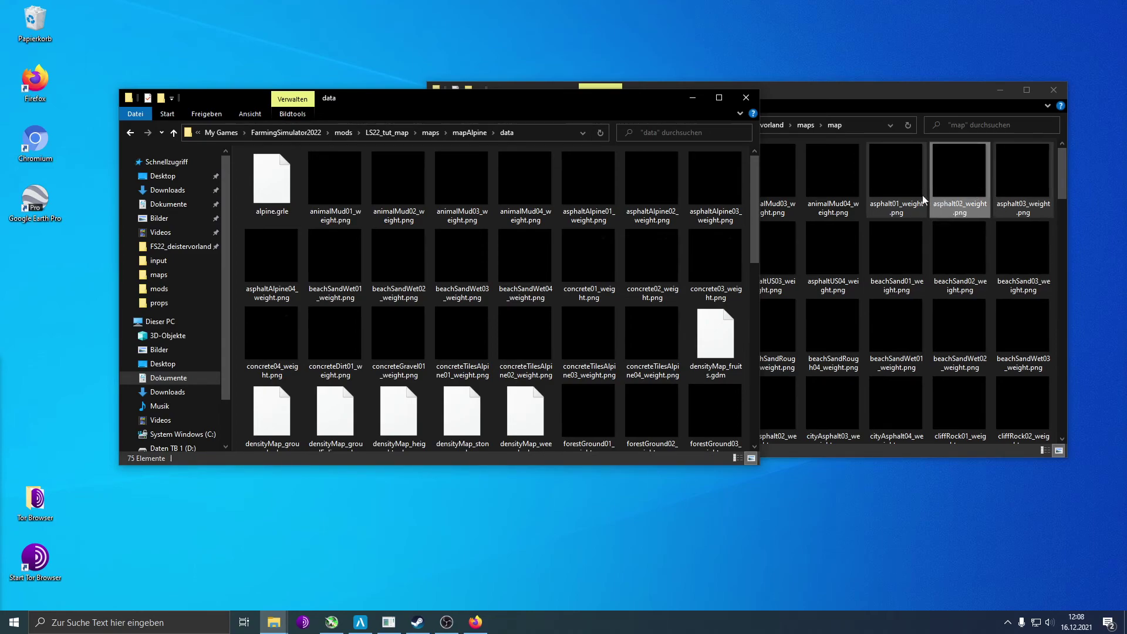
right_click(894, 185)
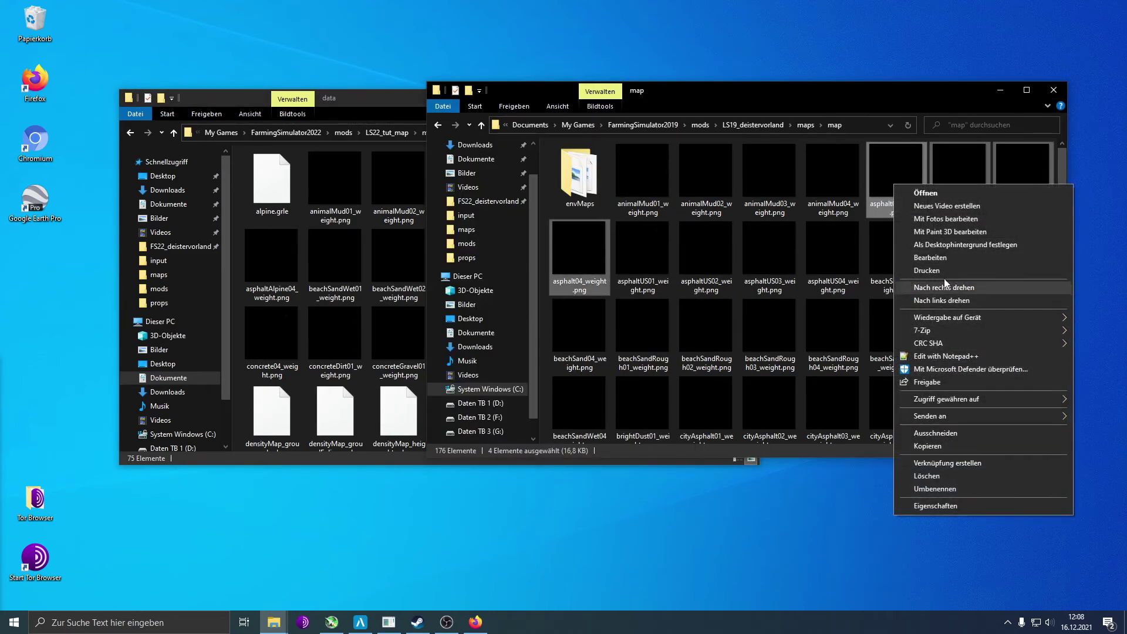
left_click(952, 449)
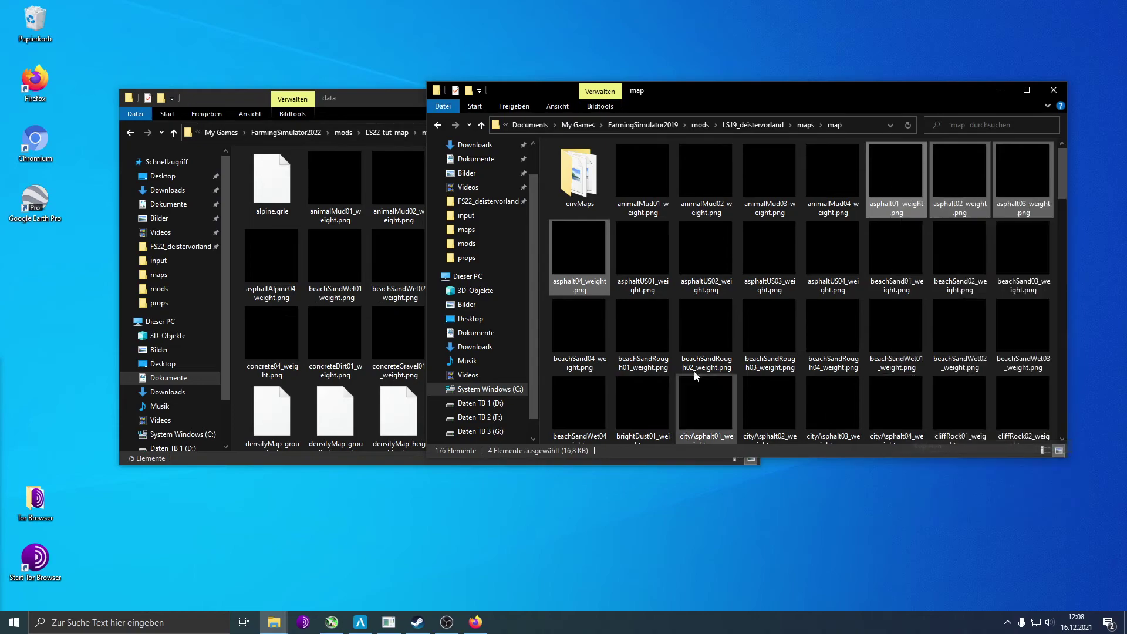
left_click(304, 224)
key("ctrl+v")
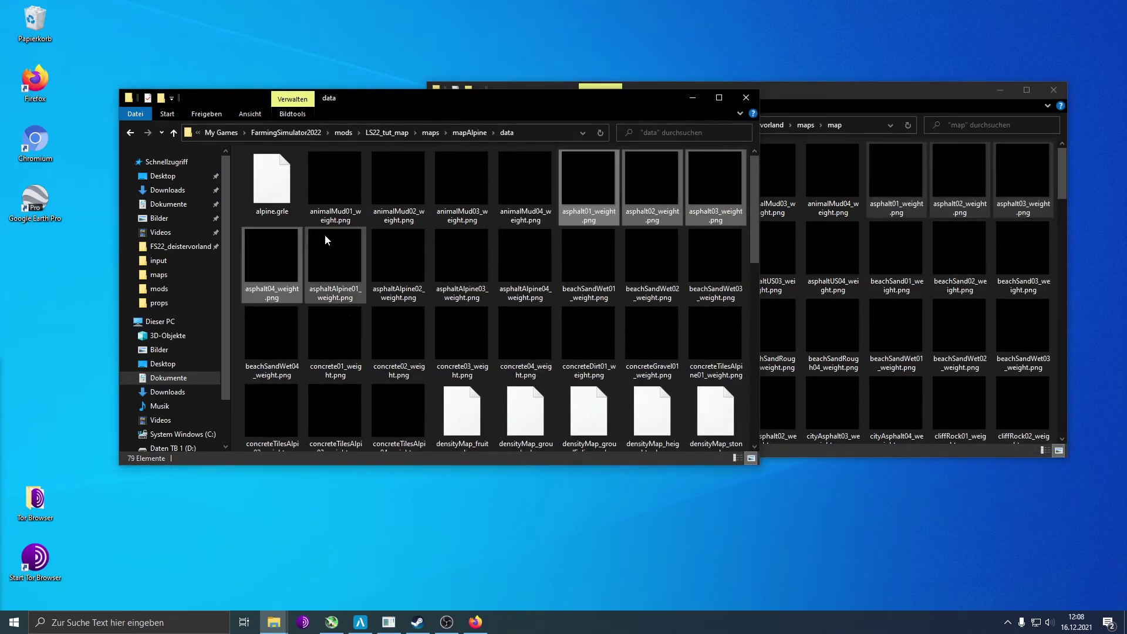
Copy the Alpine part of the asphaltAlpine01_weight.png name and permanently delete asphaltAlpine01_weight.png through asphaltAlpine04_weight.png from the mapAlpine data folder
left_click(354, 297)
key("F2")
left_click_drag(329, 288, 340, 289)
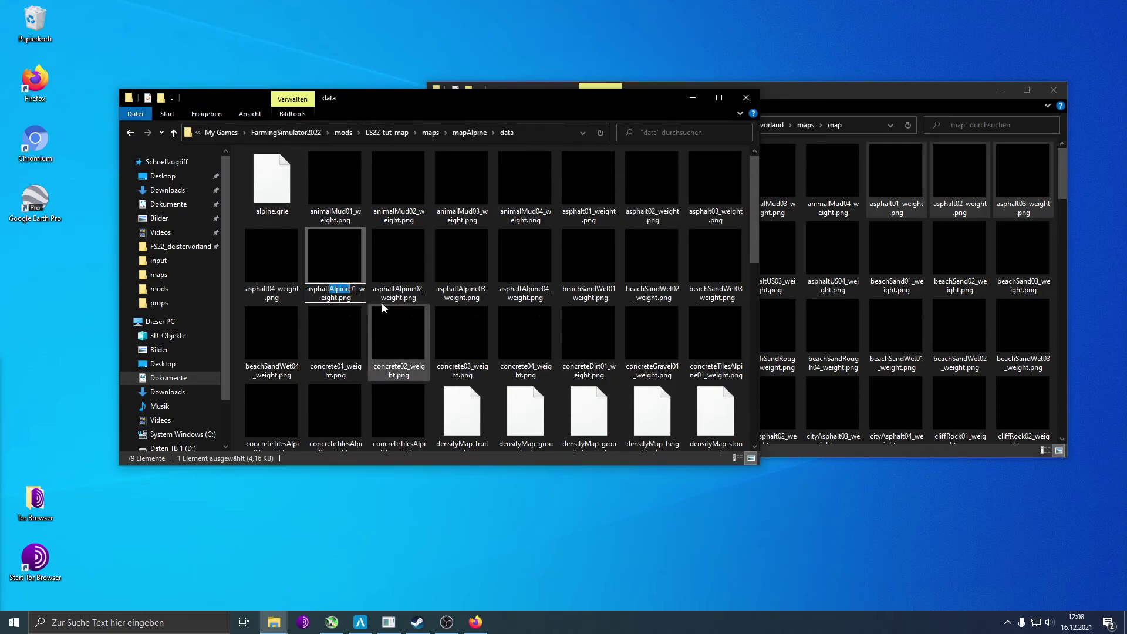
left_click(352, 260)
left_click(516, 282, "shift")
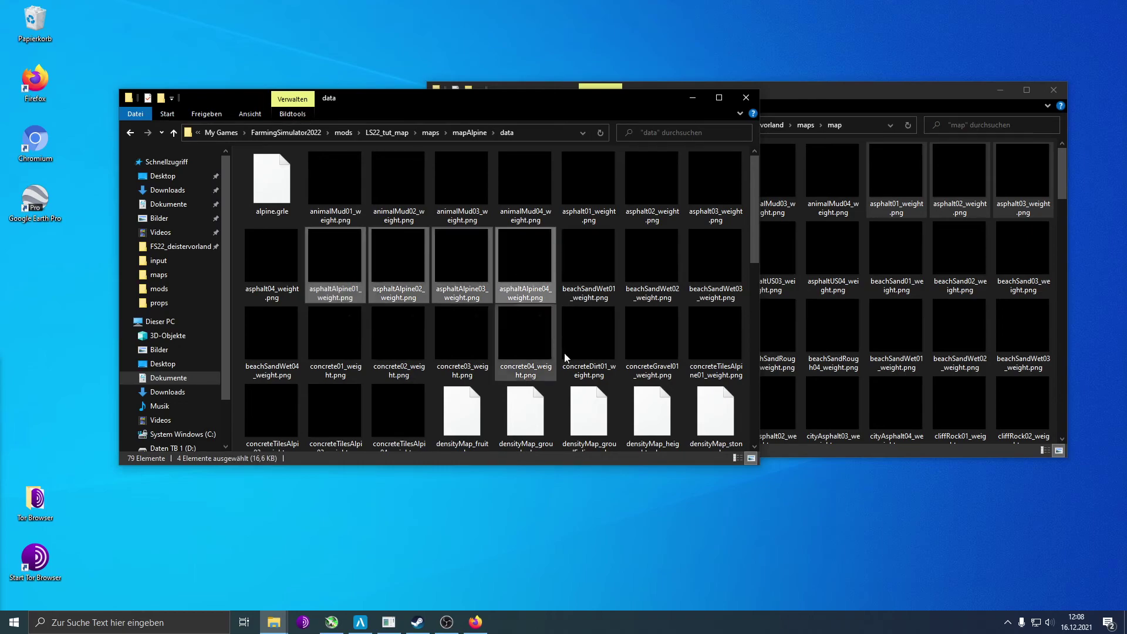
key("shift+Delete")
key("Return")
Rename asphalt01_weight.png in the mapAlpine data folder as asphalt01_Alpine.png
left_click(611, 215)
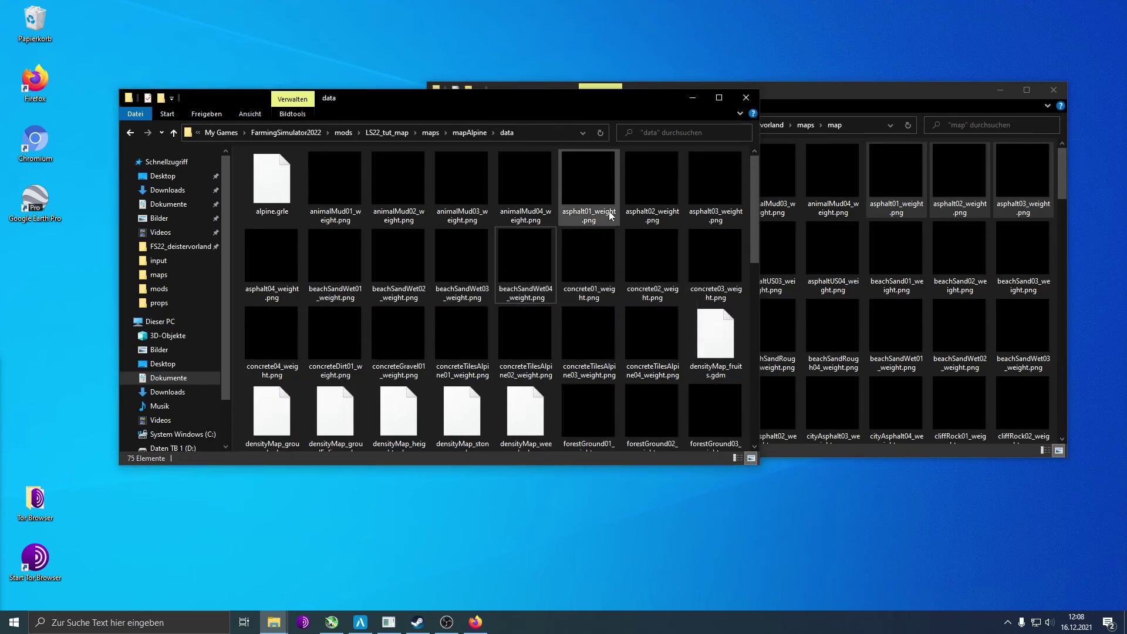
key("F2")
type("0")
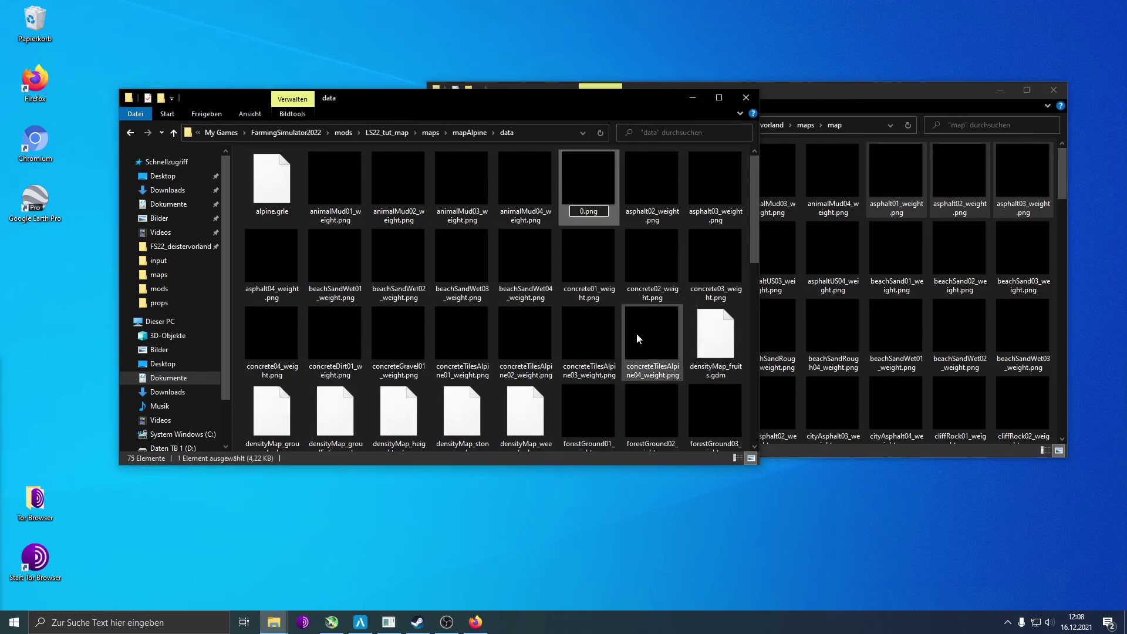
key("ctrl+z")
left_click(597, 211)
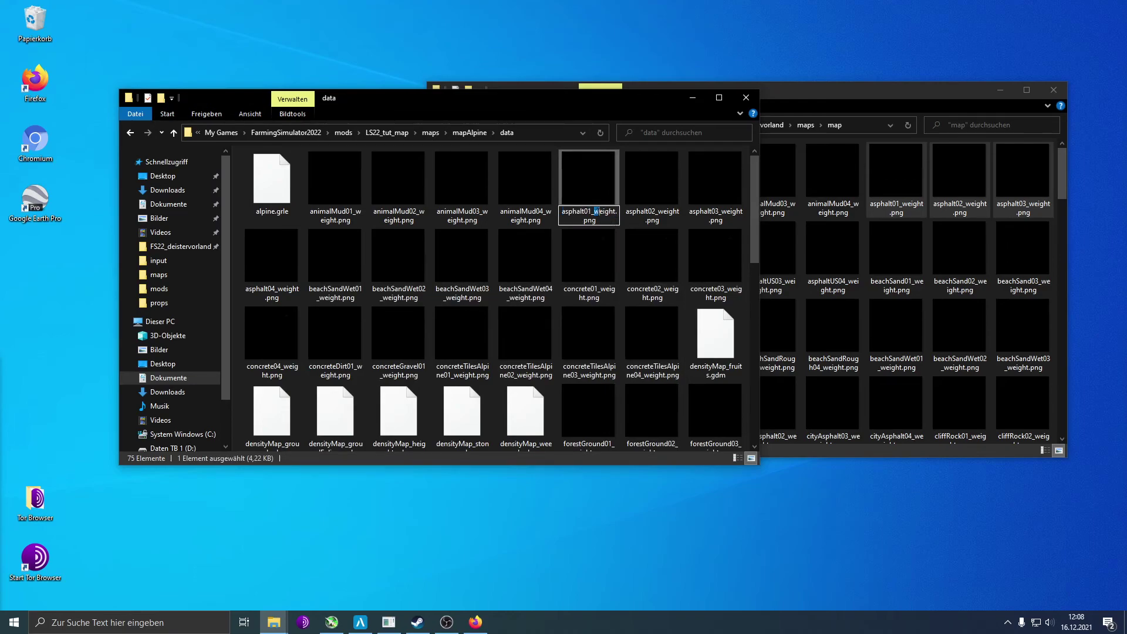
left_click_drag(613, 212, 617, 212)
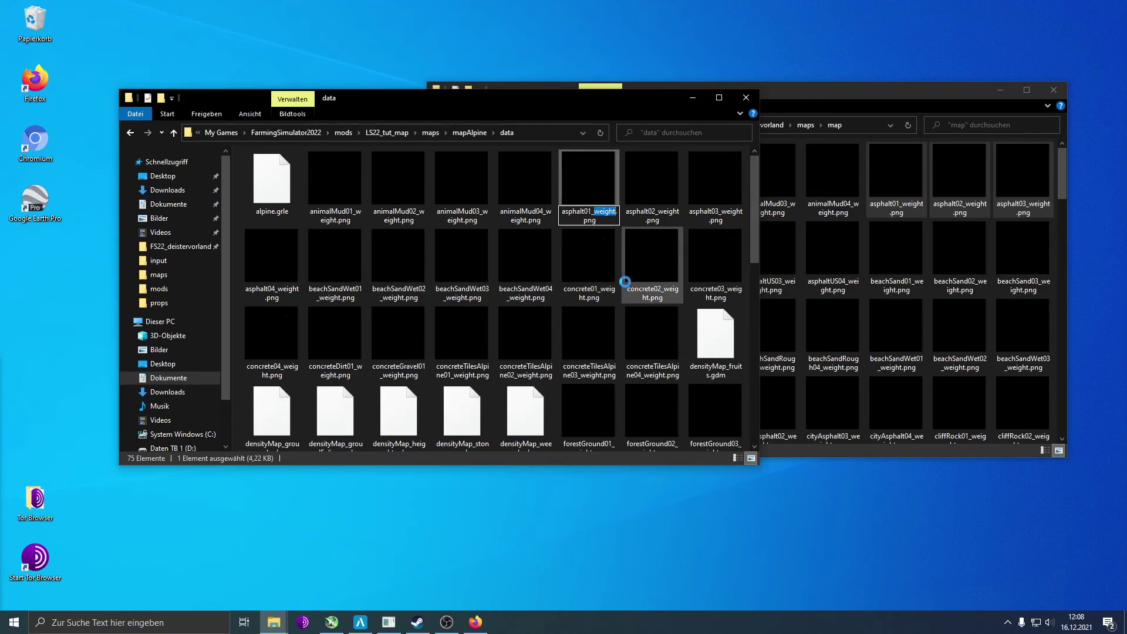
type("Alpine.")
Rename asphalt02_weight.png in the mapAlpine data folder as asphalt02_Alpine.png
left_click(649, 219)
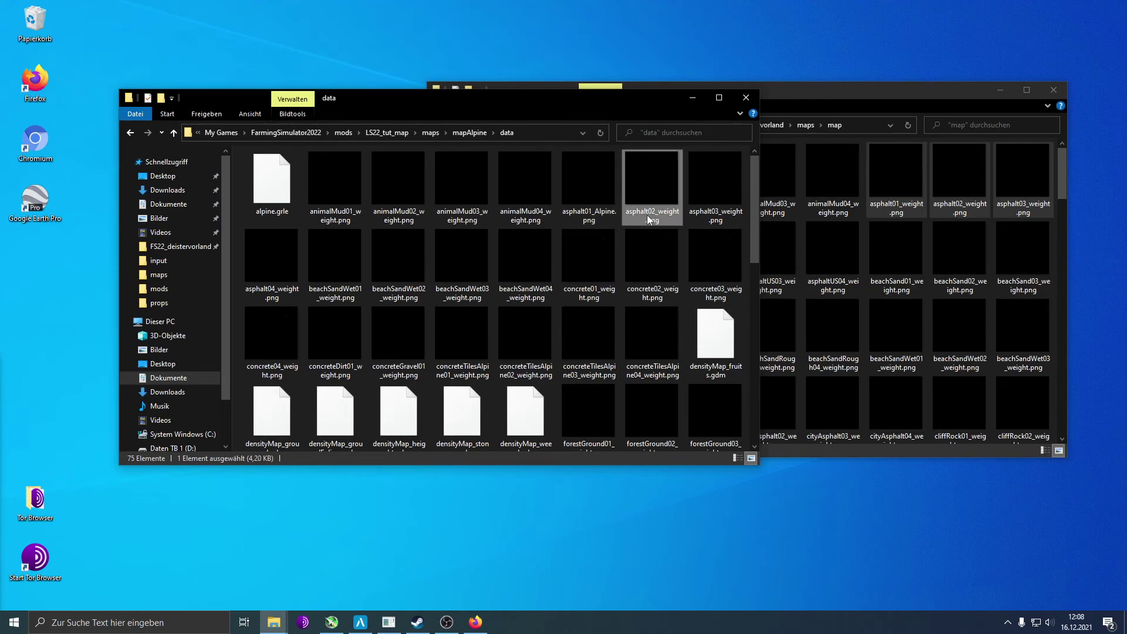
left_click(649, 219)
double_click(668, 211)
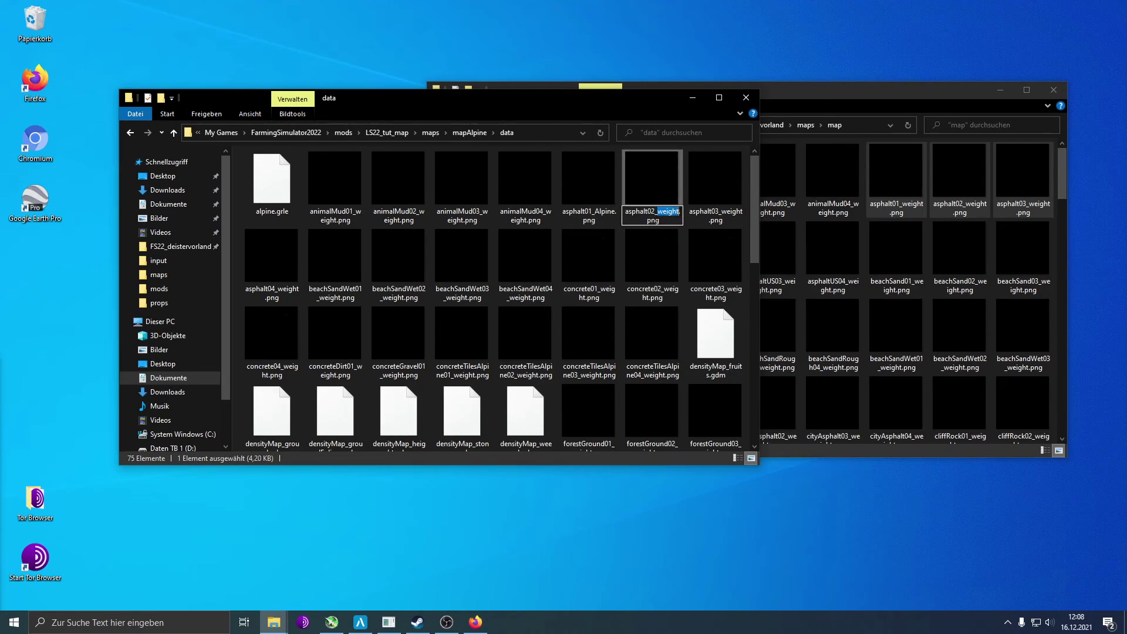
left_click(686, 235)
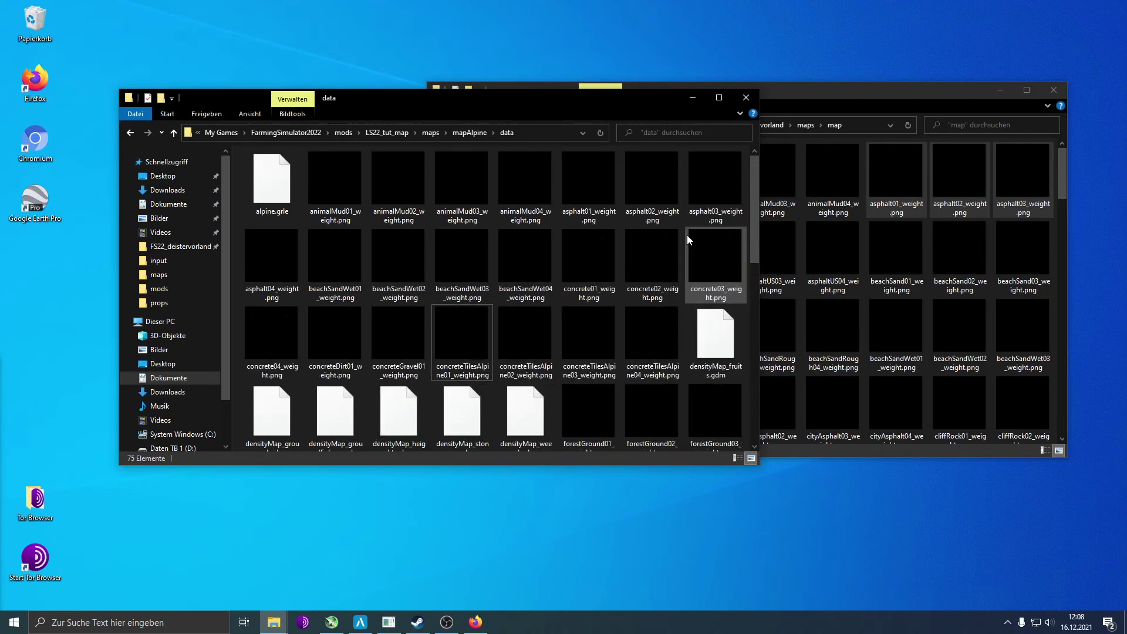
left_click(651, 214)
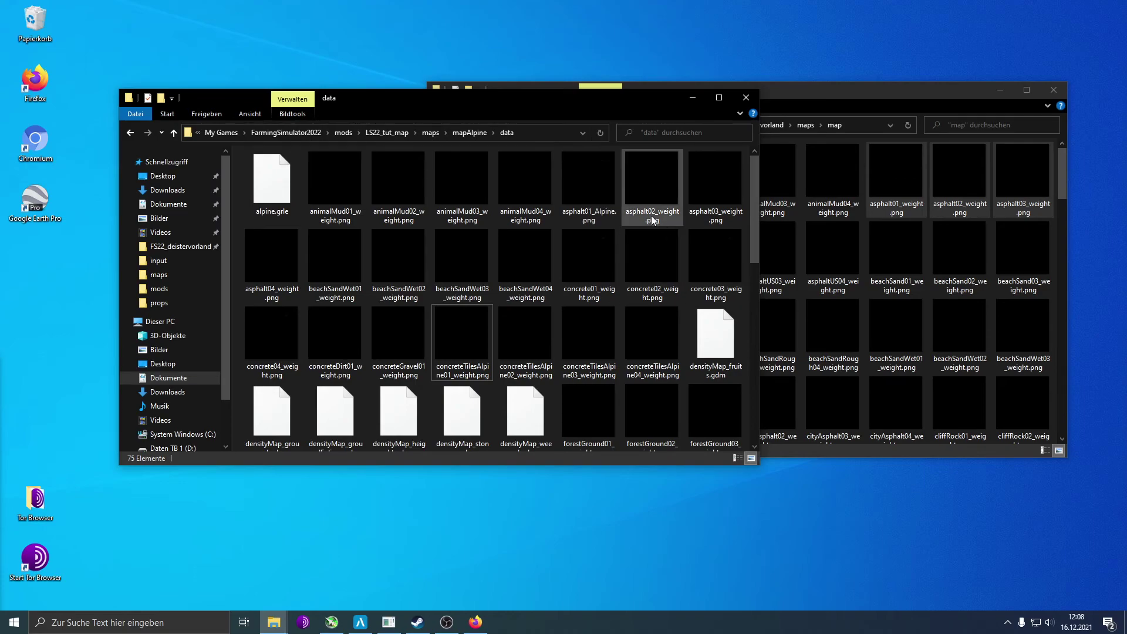
left_click(652, 213)
left_click_drag(657, 212, 677, 212)
type("Alpine")
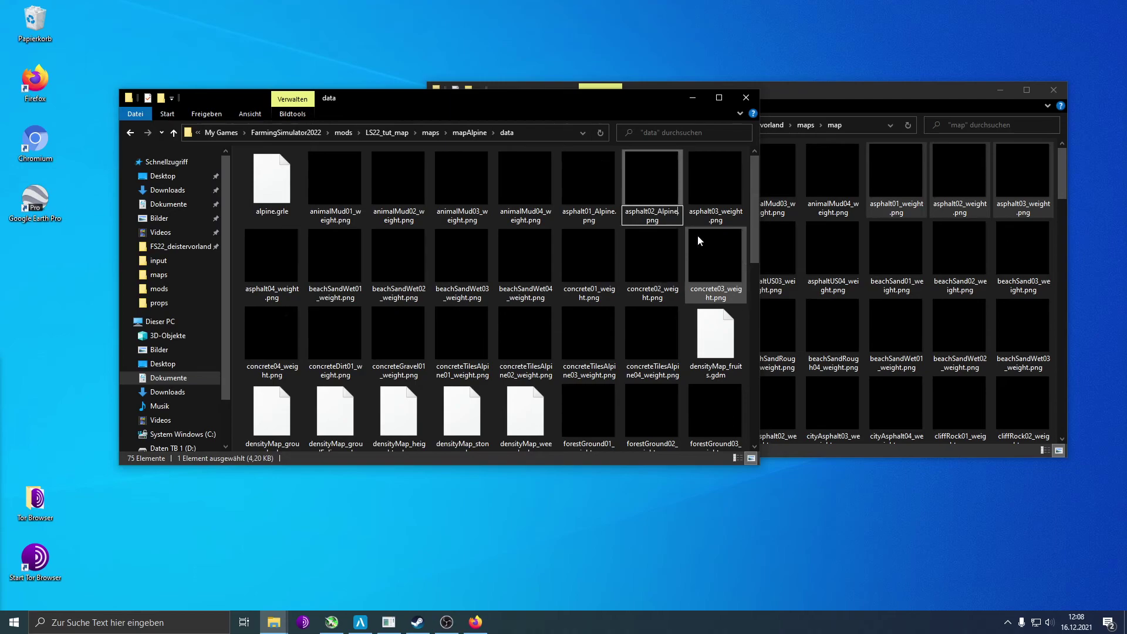
key("Tab")
Rename asphalt03_weight.png in the mapAlpine data folder as asphalt03_Alpine.png
left_click_drag(720, 212, 725, 212)
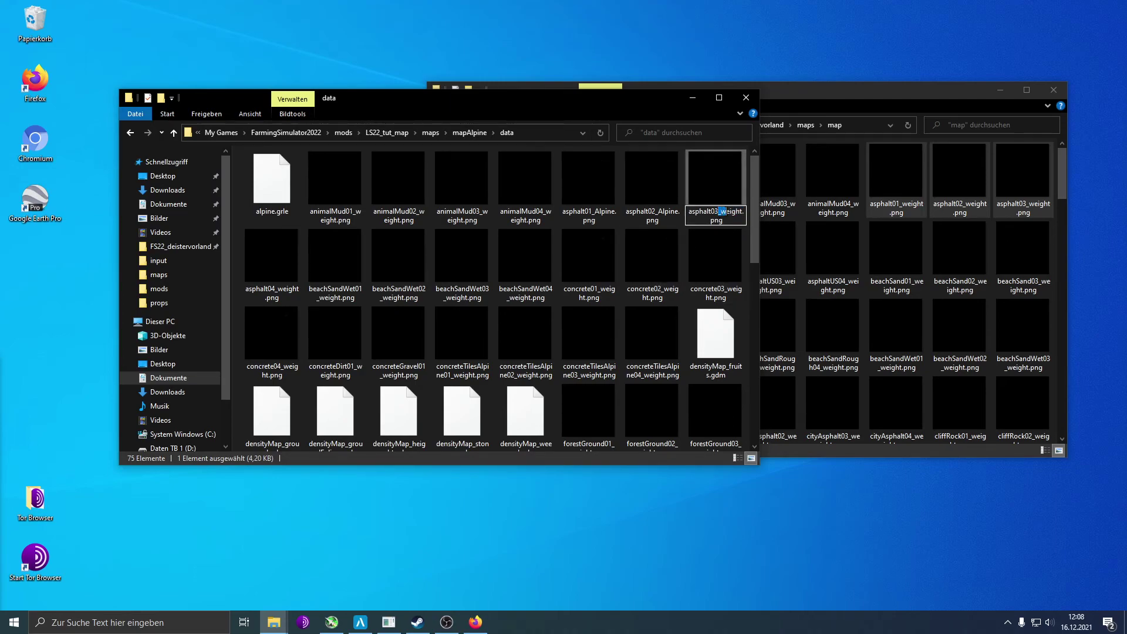
double_click(722, 211)
left_click(722, 212)
left_click_drag(721, 212, 742, 212)
type("Alpine")
key("Tab")
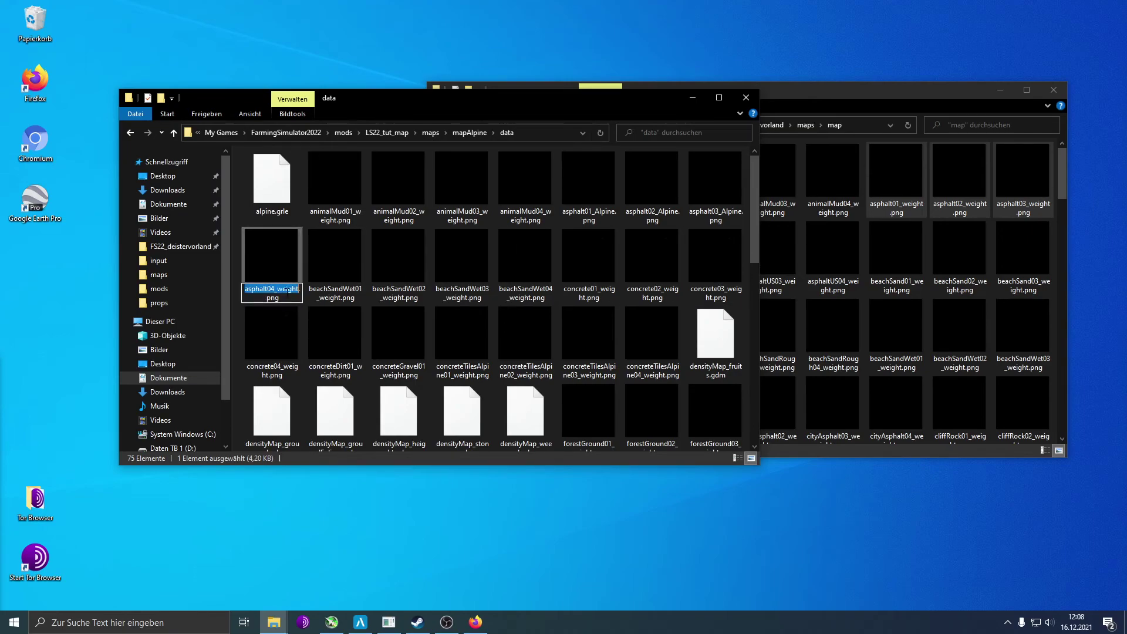
Rename asphalt04_weight.png in the mapAlpine data folder as asphalt04_Alpine.png
left_click(277, 289)
left_click_drag(277, 288, 300, 288)
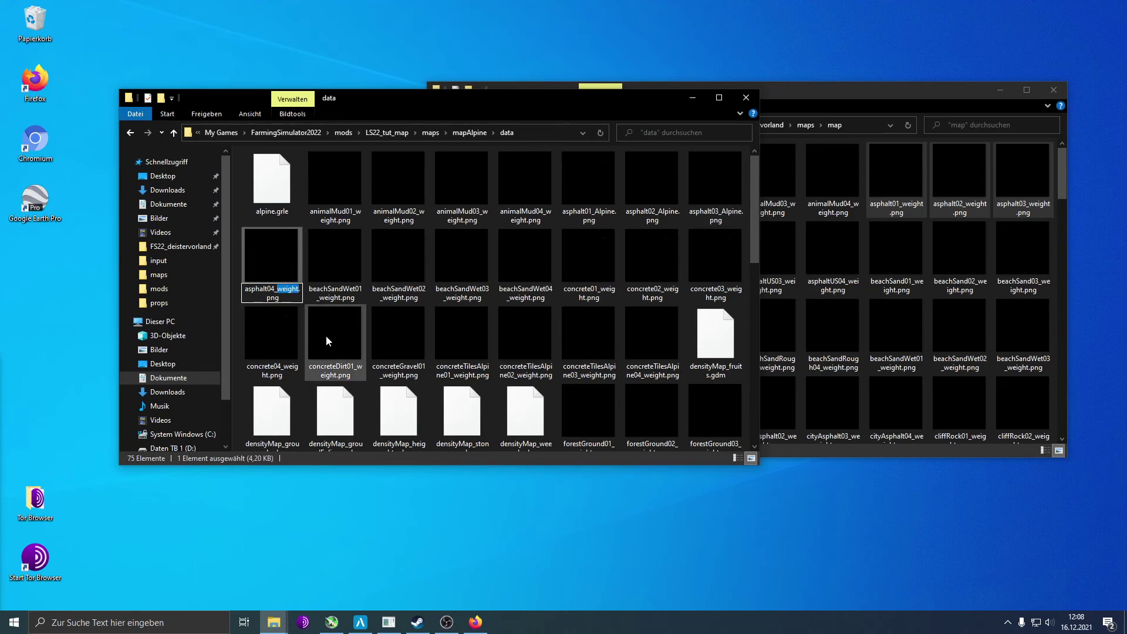
type("Alpine")
left_click(359, 299)
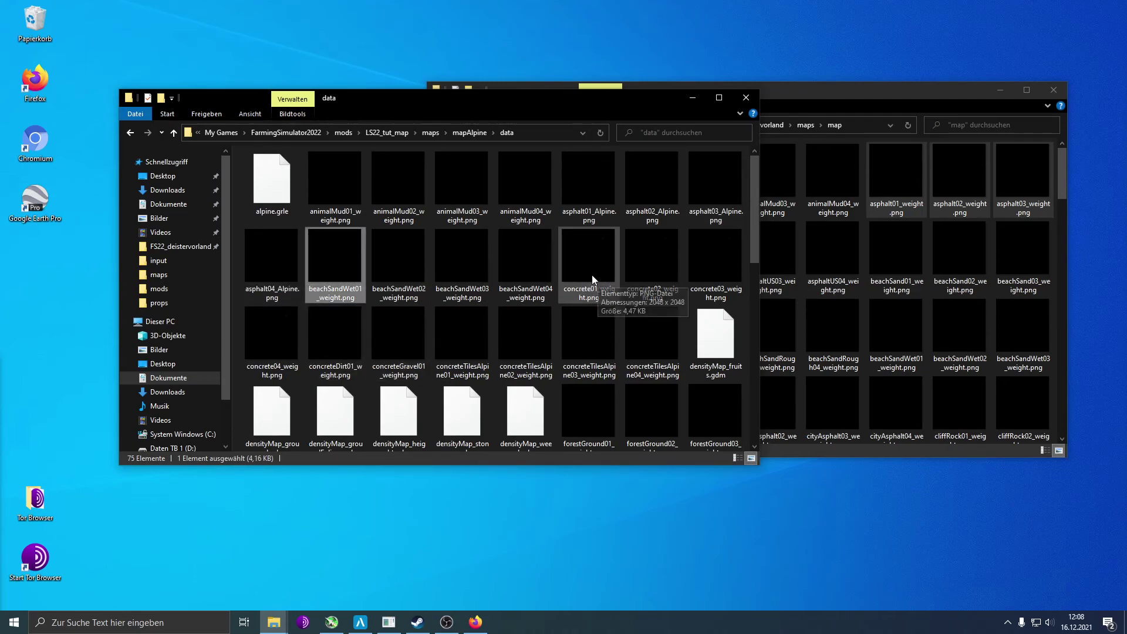
Copy farmland.grle from the LS19_deistervorland map folder into the mapAlpine data folder
left_click(820, 91)
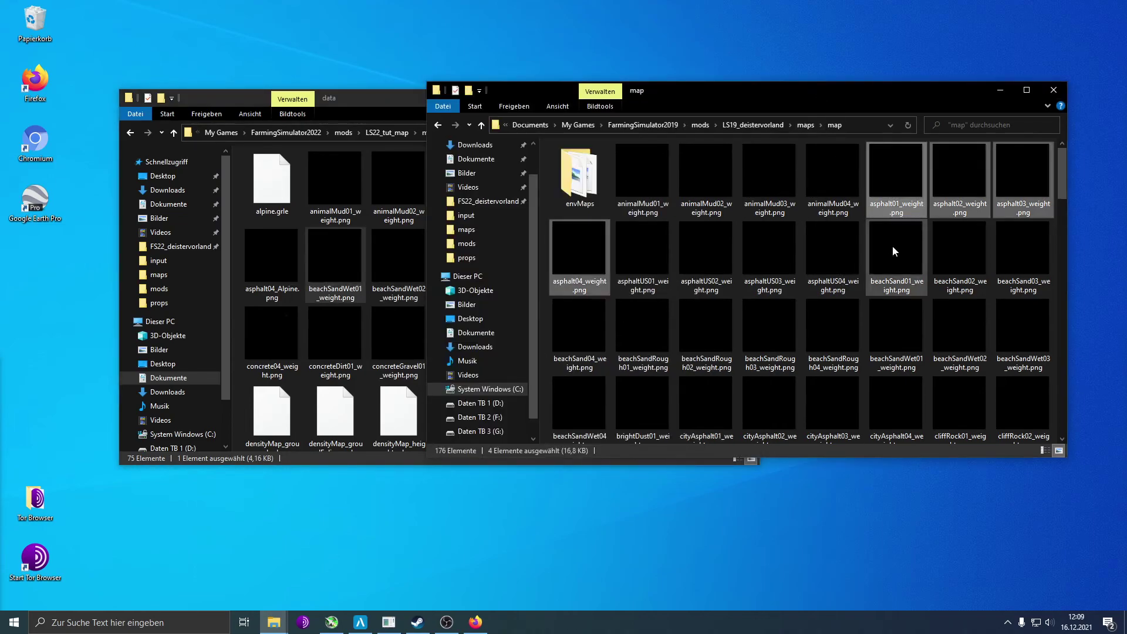
left_click(867, 285)
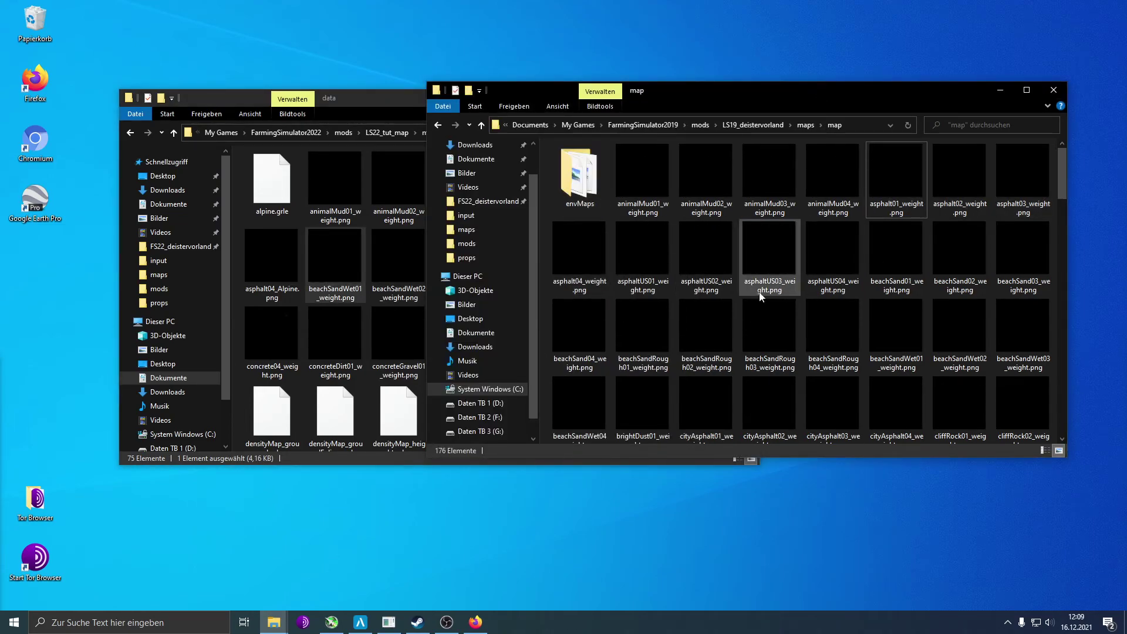
scroll(812, 333, "down", 5)
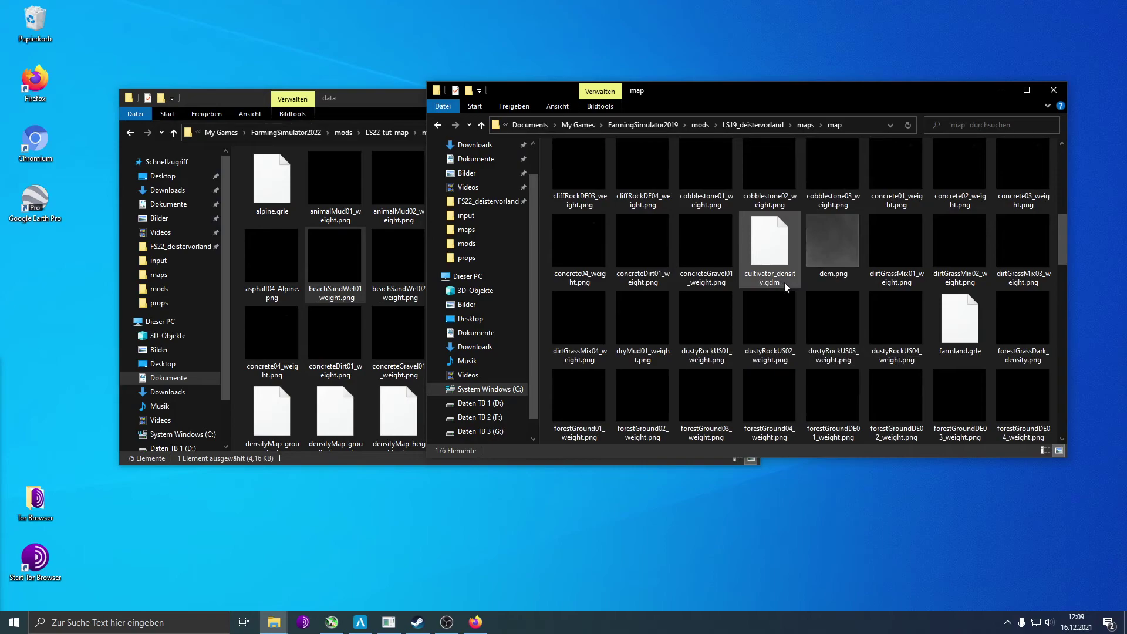
scroll(938, 352, "down", 2)
scroll(937, 311, "up", 1)
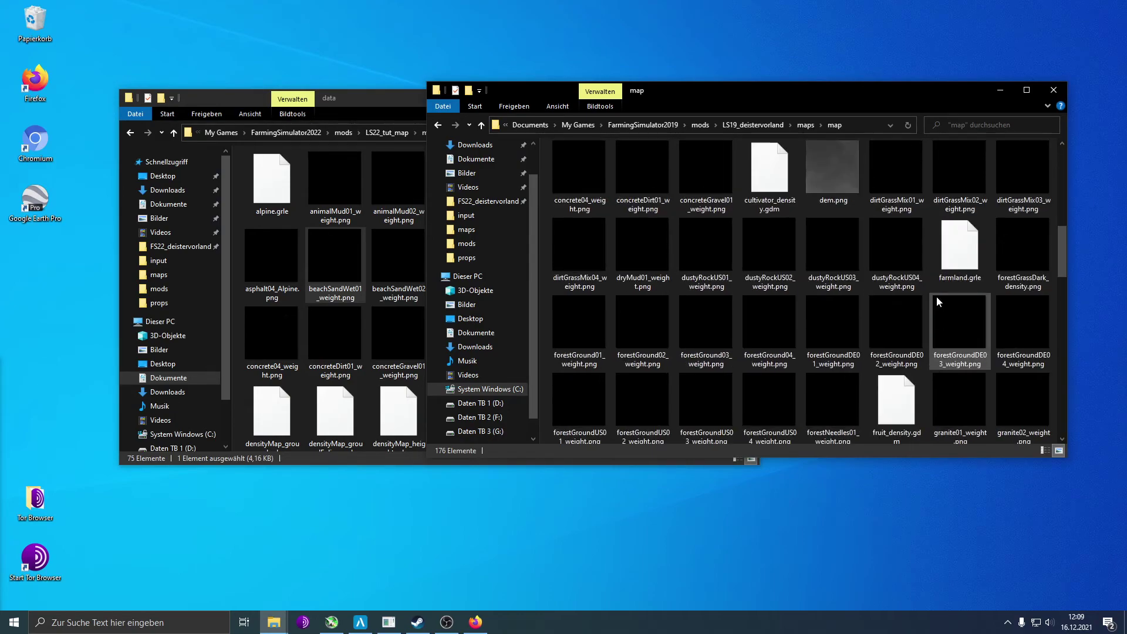
left_click(386, 105)
scroll(587, 371, "down", 1)
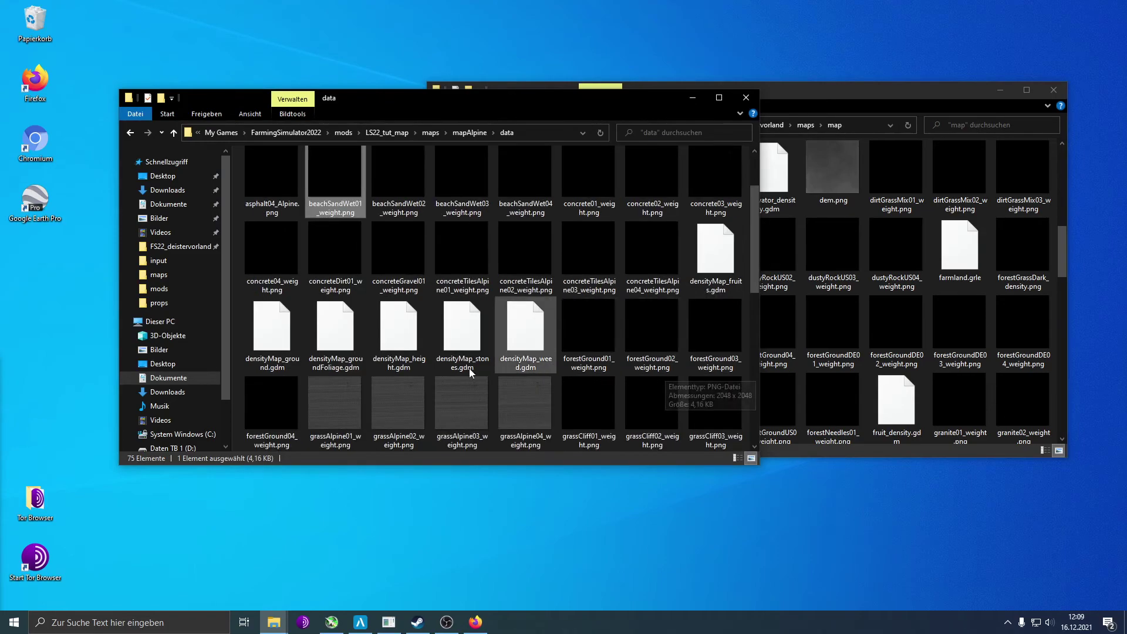
left_click(954, 257)
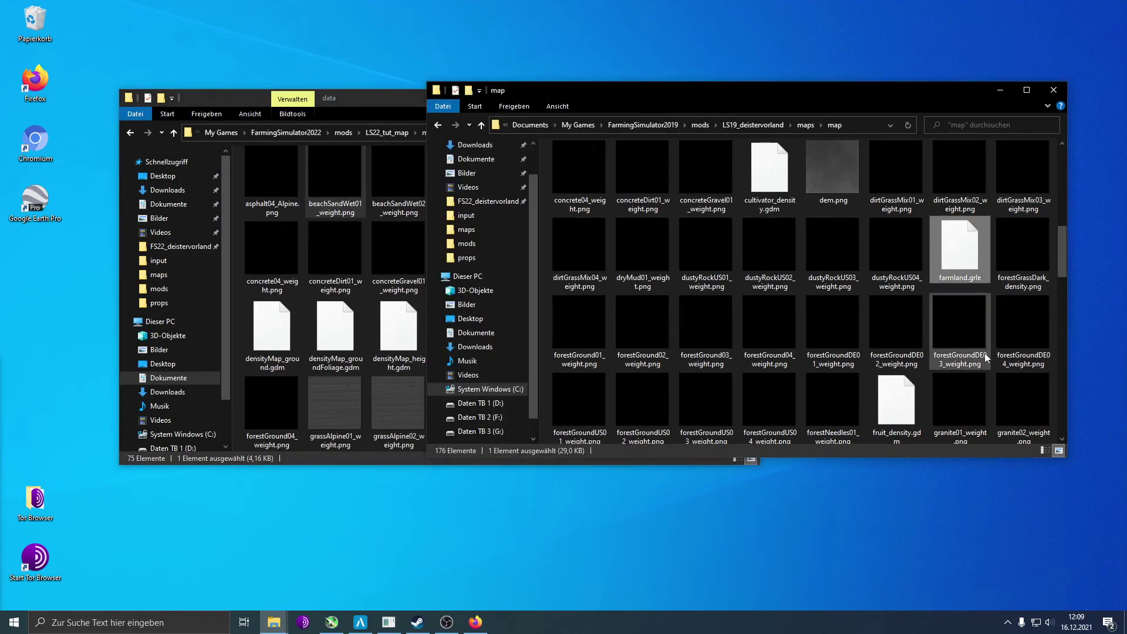
left_click(234, 282)
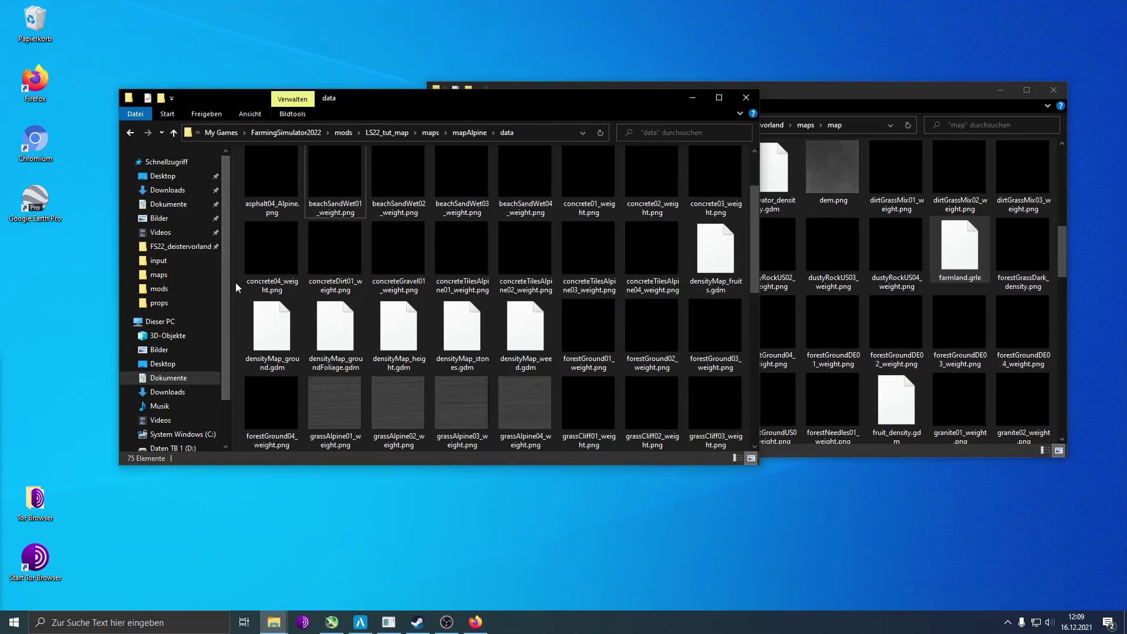
key("ctrl+v")
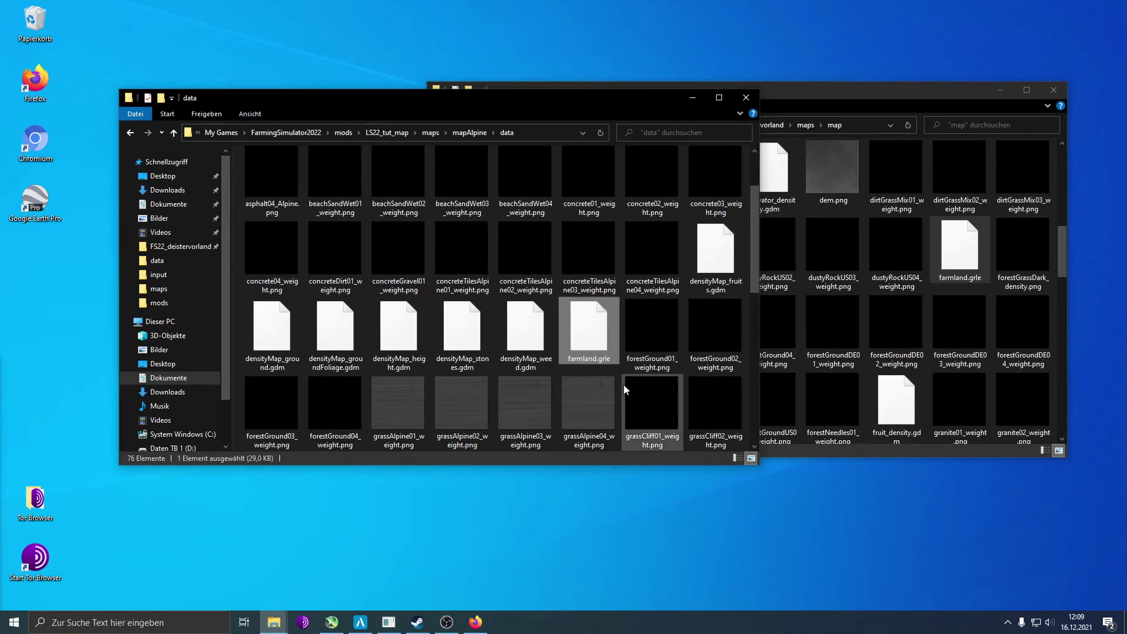
Copy the file name of infoLayer_farmlands.grle in the mapAlpine data folder and permanently delete that file
scroll(610, 373, "down", 5)
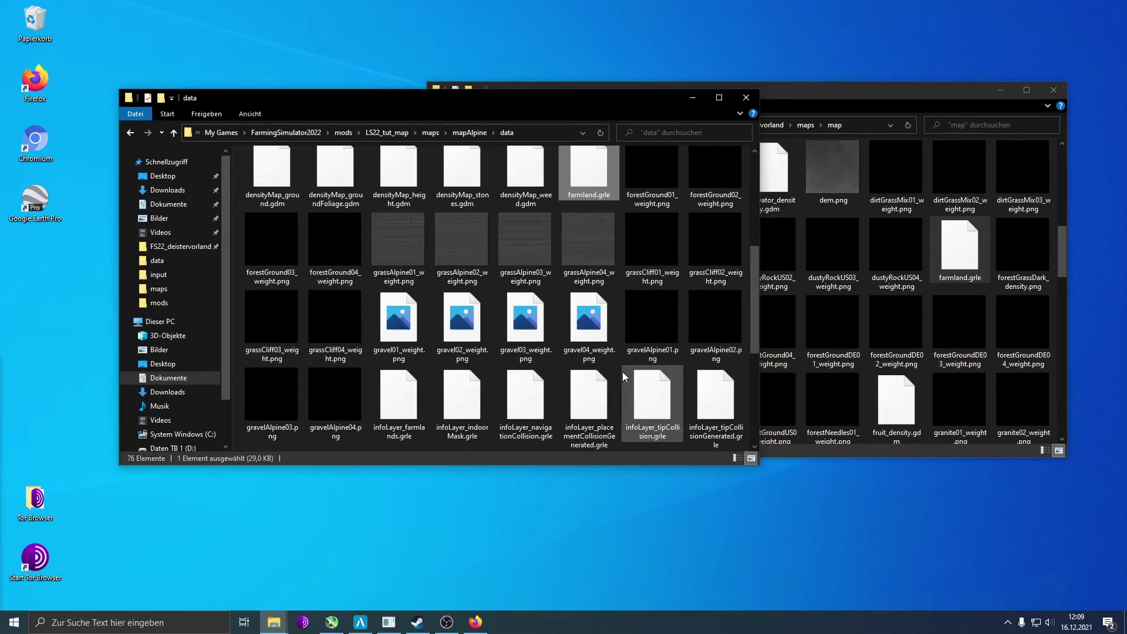
left_click(409, 272)
key("F2")
key("ctrl+c")
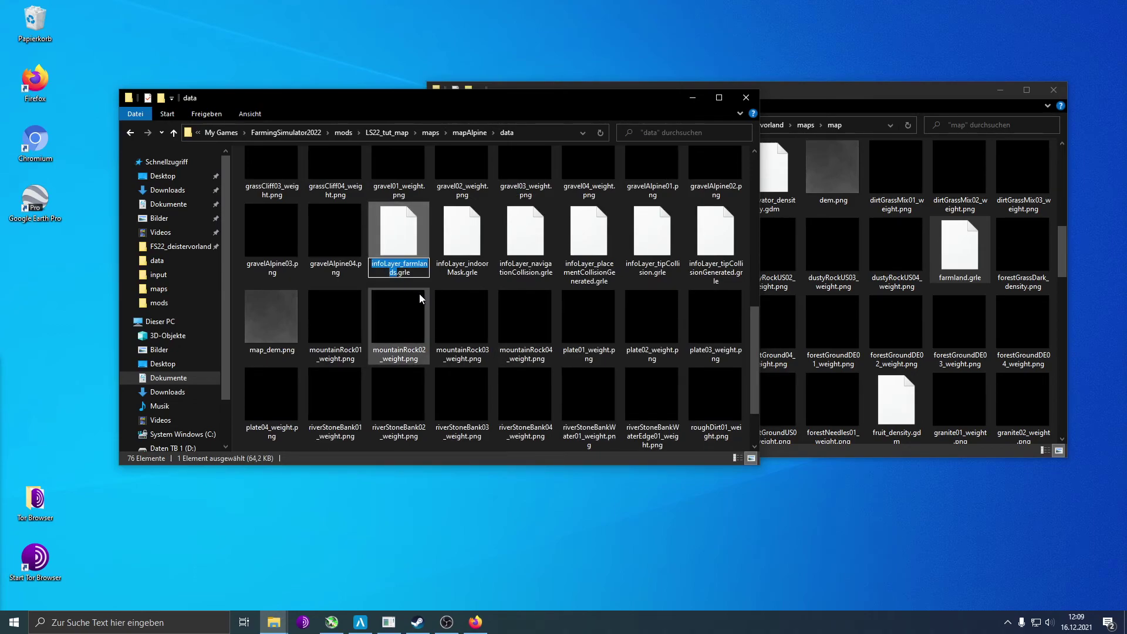
key("Escape")
key("shift+Delete")
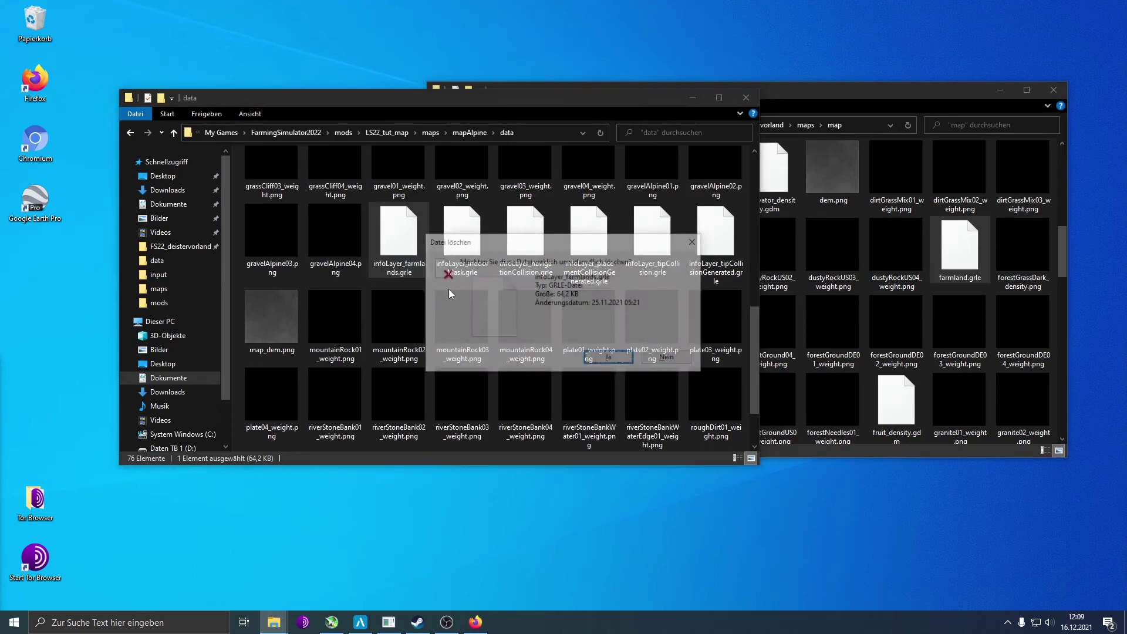
key("Return")
Rename the copied farmland.grle in the mapAlpine data folder as infoLayer_farmlands.grle
scroll(557, 300, "up", 4)
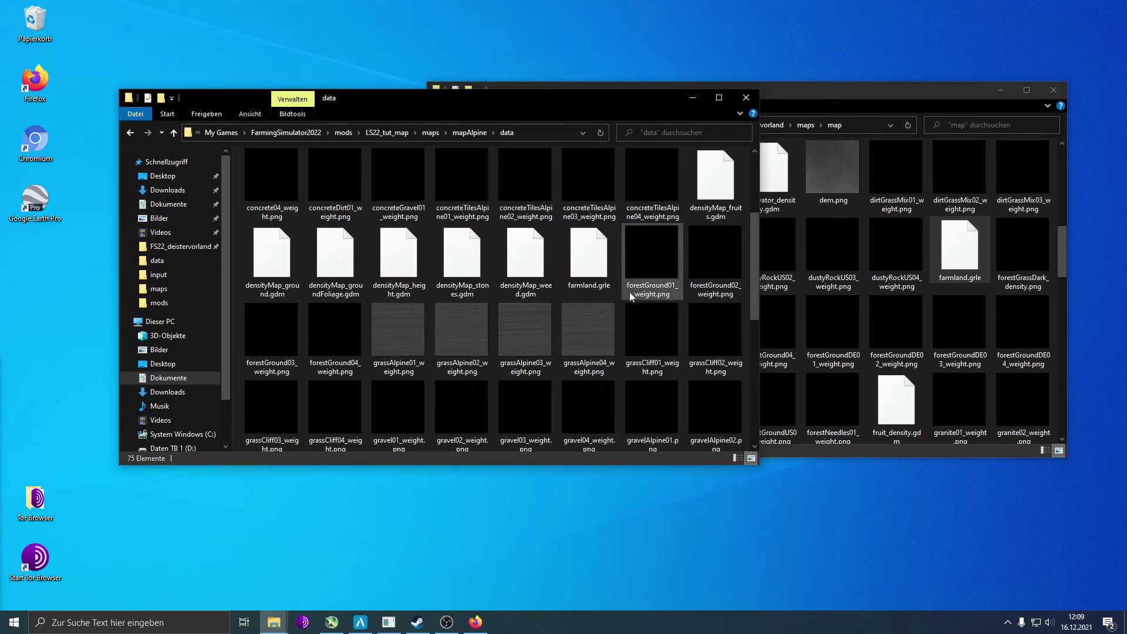
left_click(592, 264)
key("F2")
key("ctrl+v")
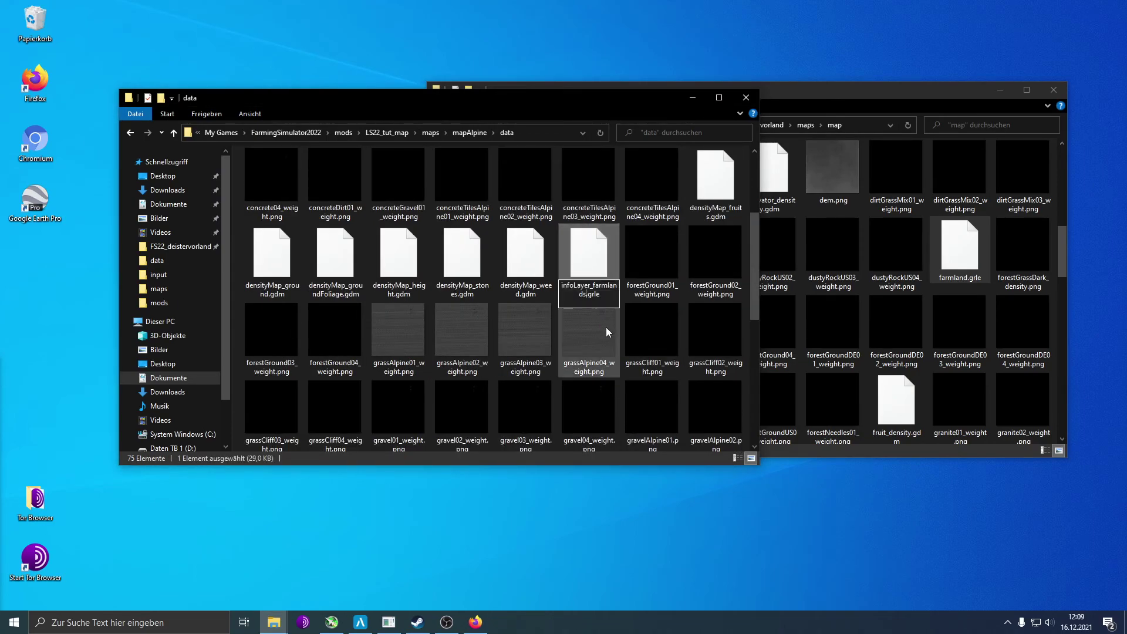
left_click(636, 311)
scroll(418, 307, "down", 4)
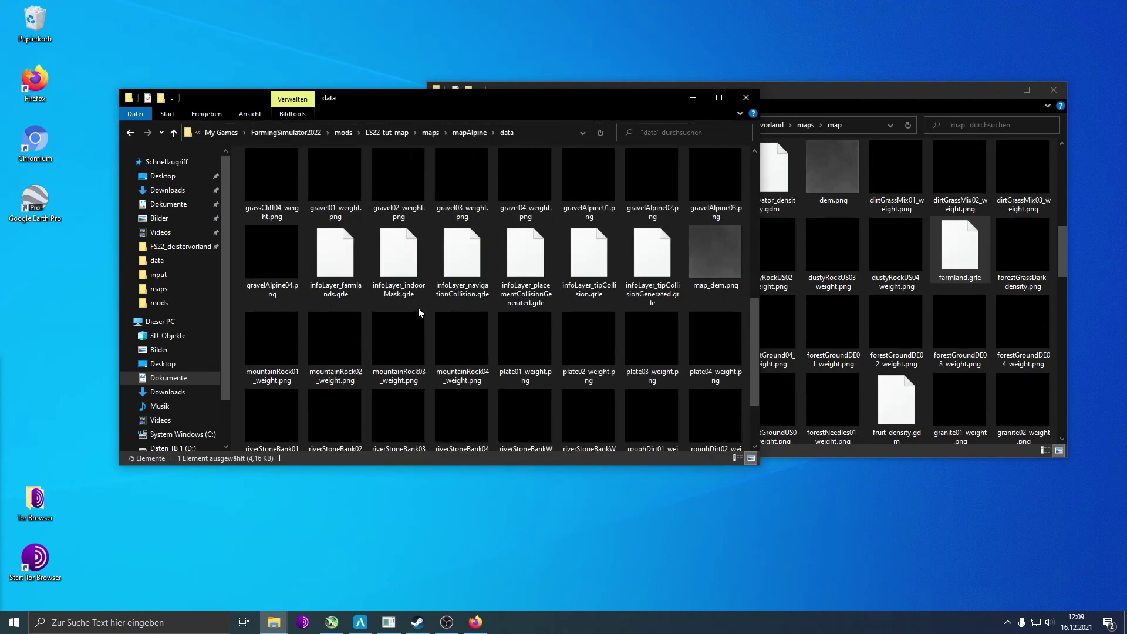
Compare the files in the LS19_deistervorland map folder with the mapAlpine data folder, including cultivator_density.gdm and the density maps
left_click(905, 100)
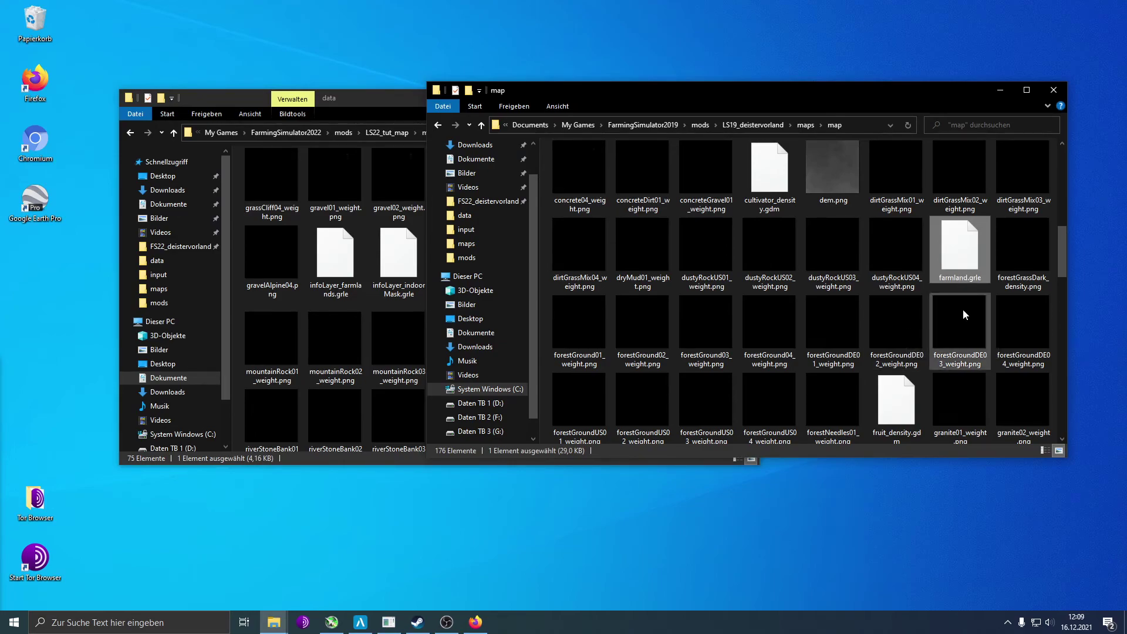
left_click(354, 291)
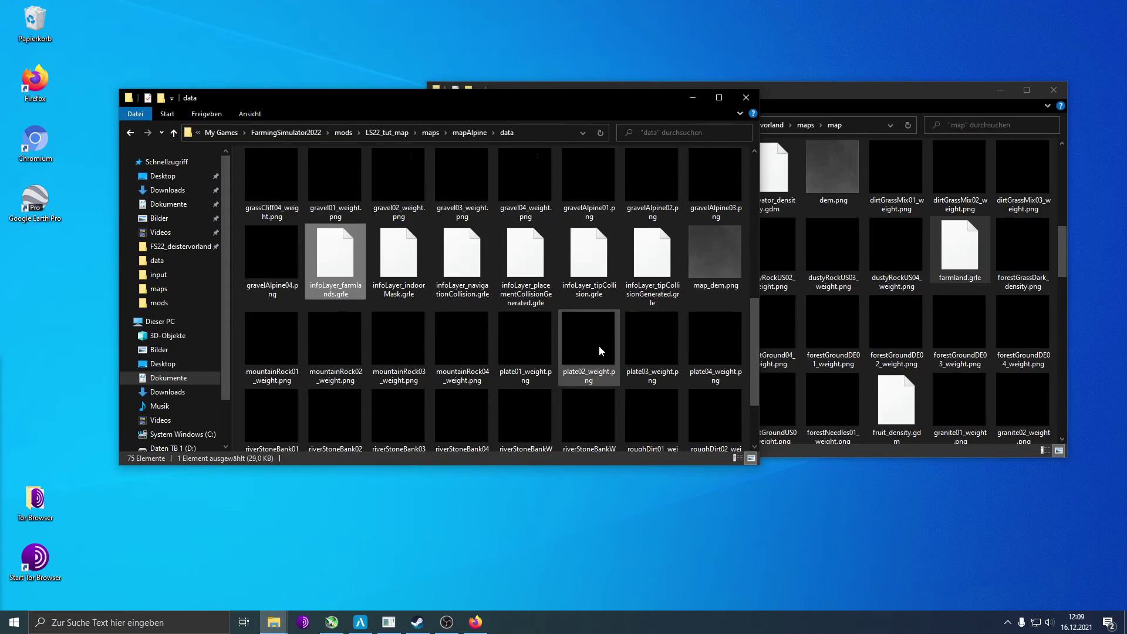
scroll(598, 344, "down", 1)
scroll(475, 324, "up", 3)
scroll(475, 324, "up", 2)
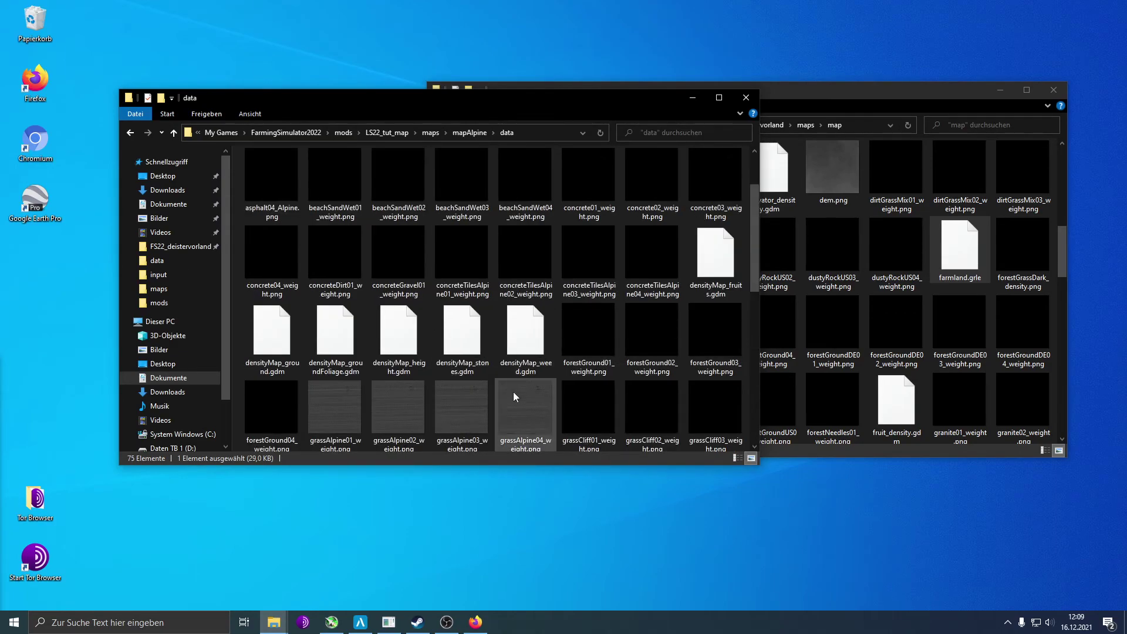
left_click(936, 389)
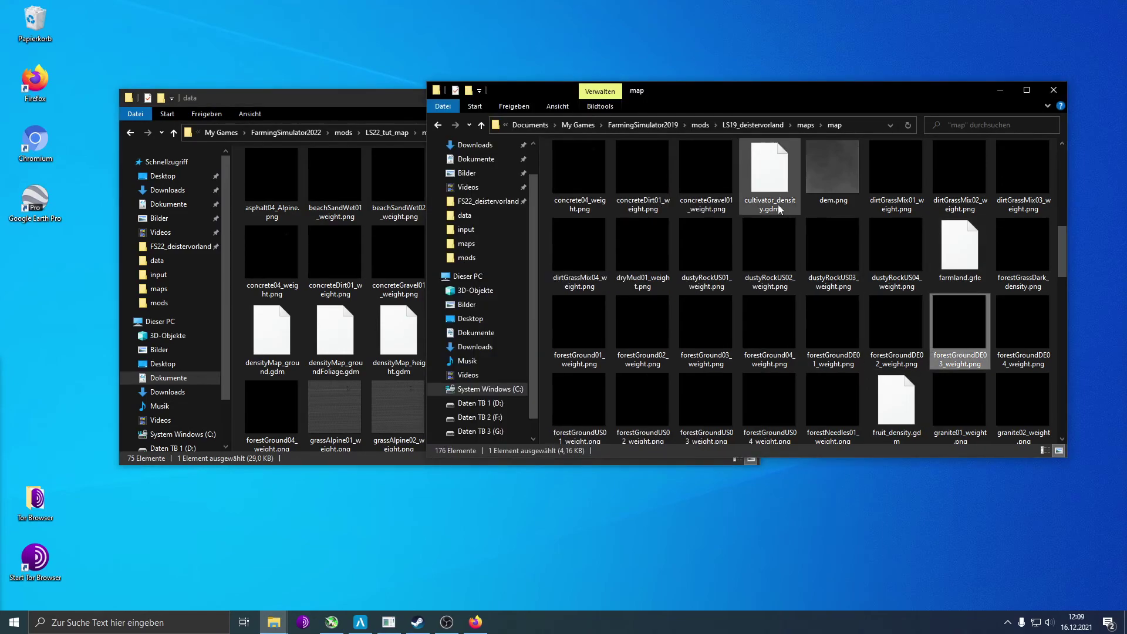
scroll(754, 394, "up", 5)
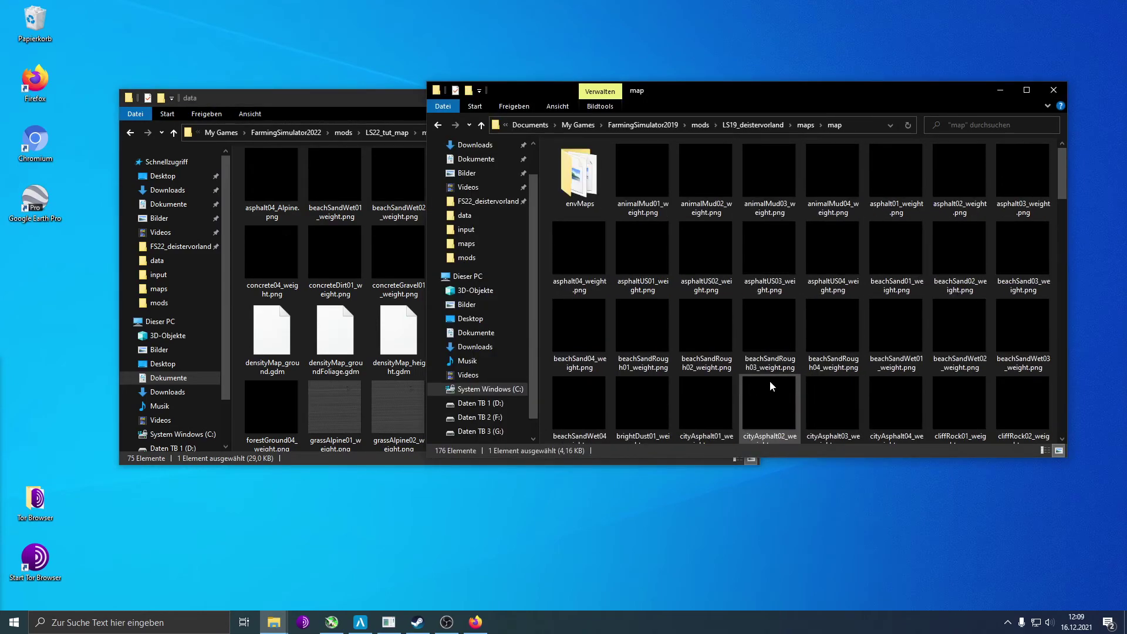
scroll(790, 319, "down", 5)
left_click(779, 283)
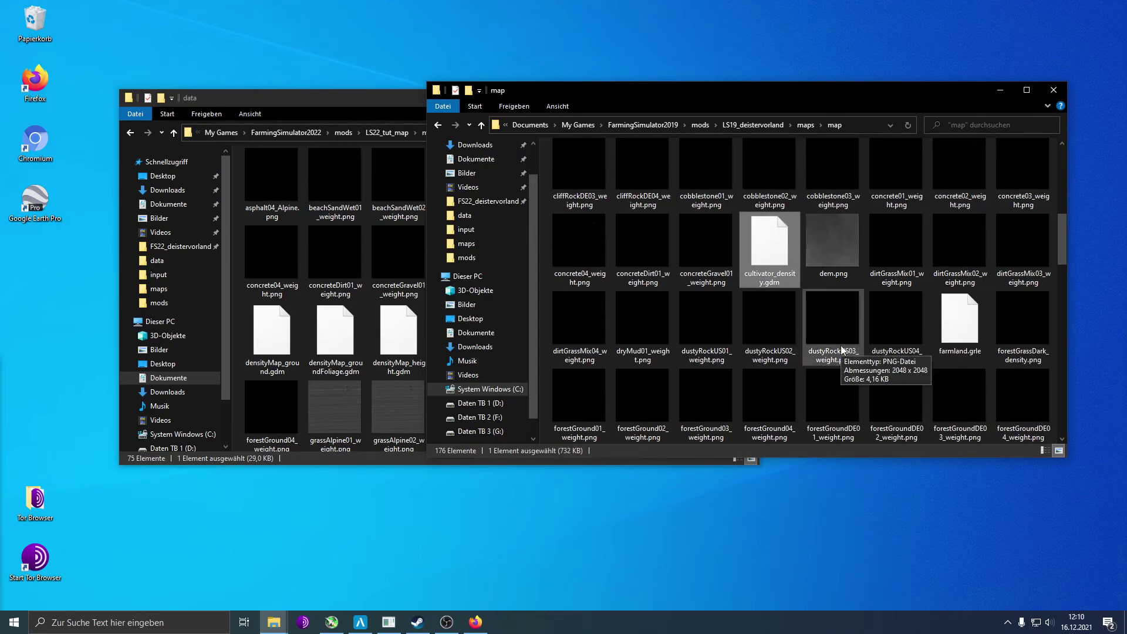
Look through the mapAlpine data folder for density map and info layer counterparts to the LS19 cultivator_density.gdm file
left_click(311, 339)
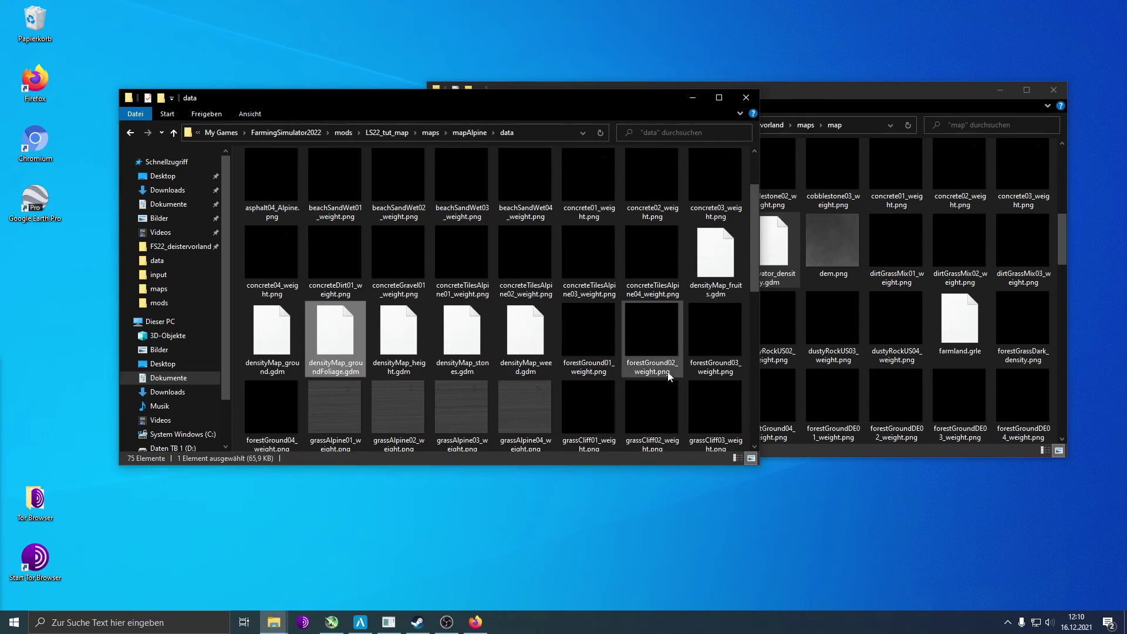
scroll(593, 350, "up", 1)
scroll(595, 358, "down", 1)
scroll(595, 358, "down", 2)
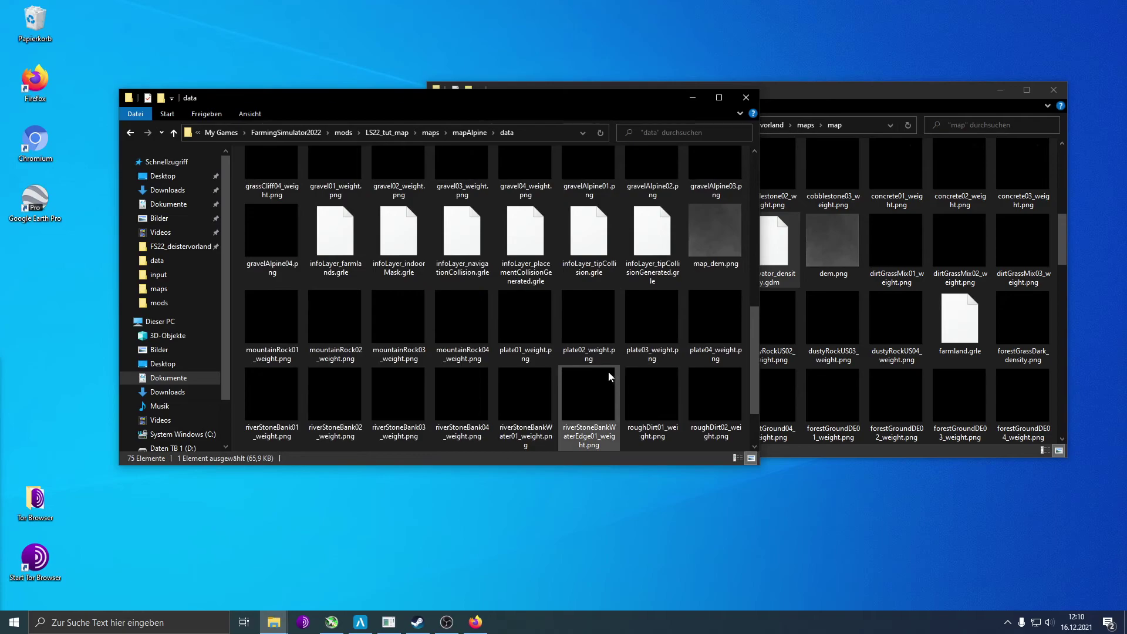
scroll(600, 372, "down", 1)
scroll(603, 372, "up", 4)
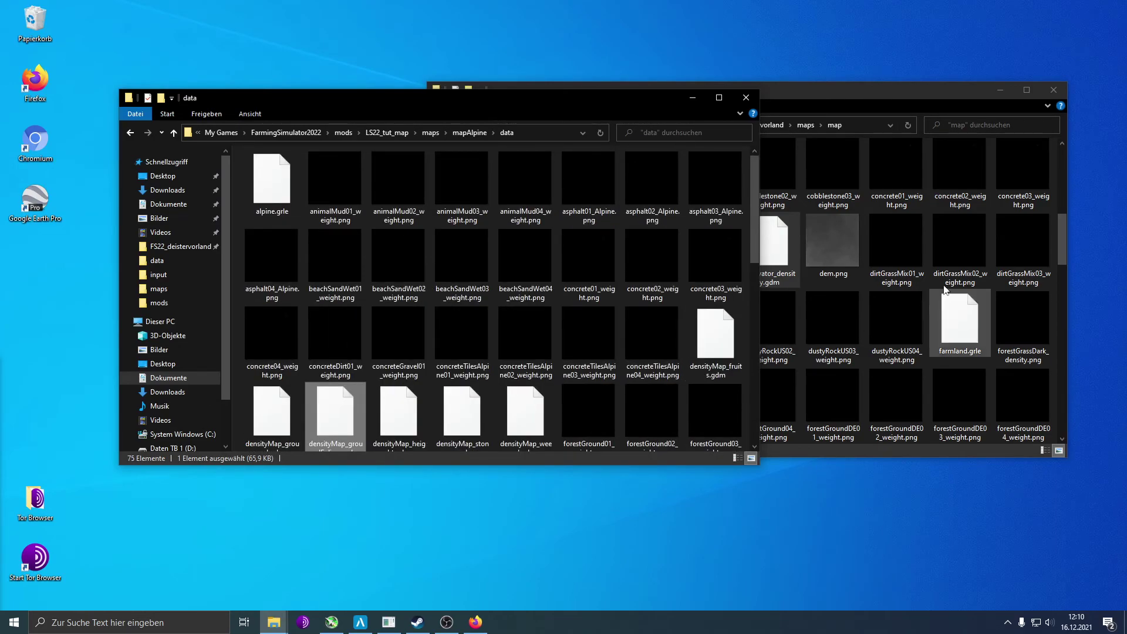
left_click(771, 268)
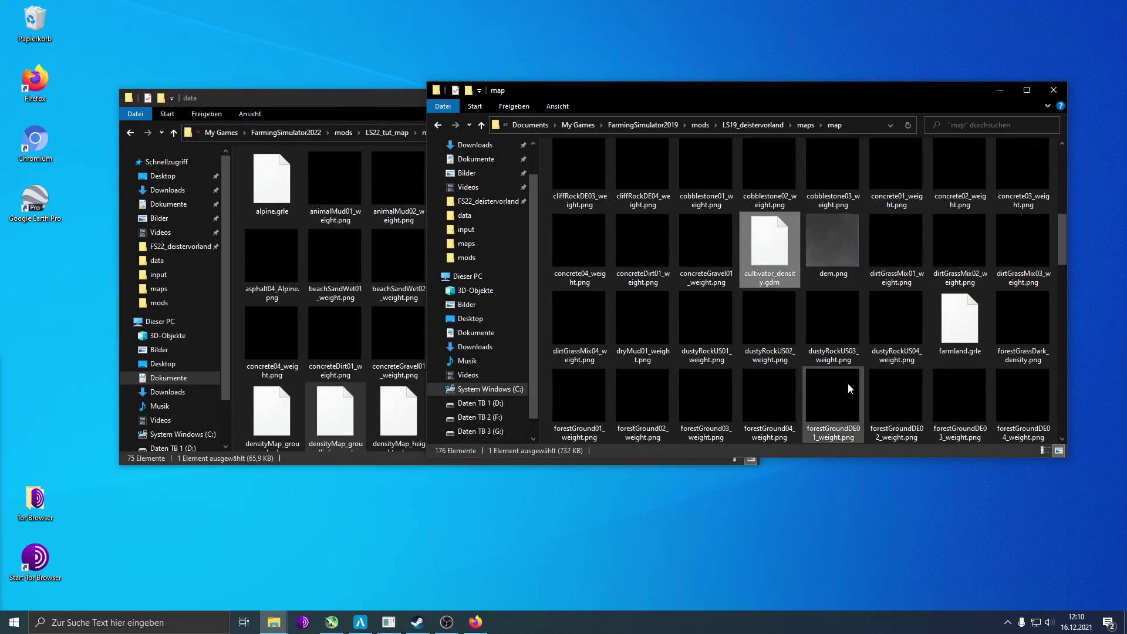
mouse_move(847, 388)
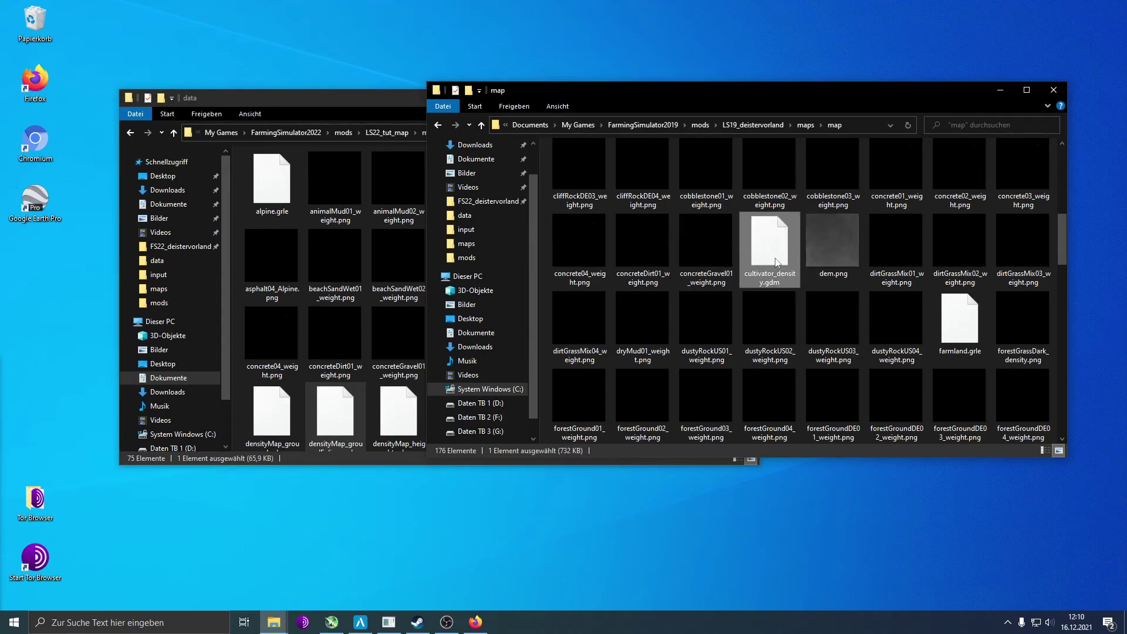
left_click(802, 309)
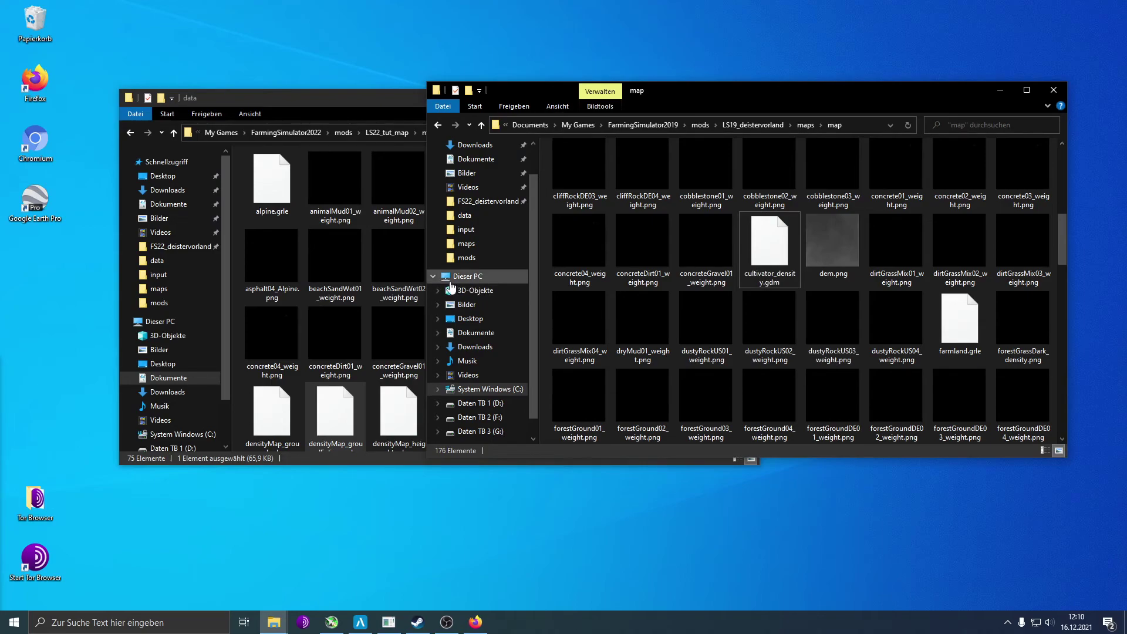
left_click(281, 102)
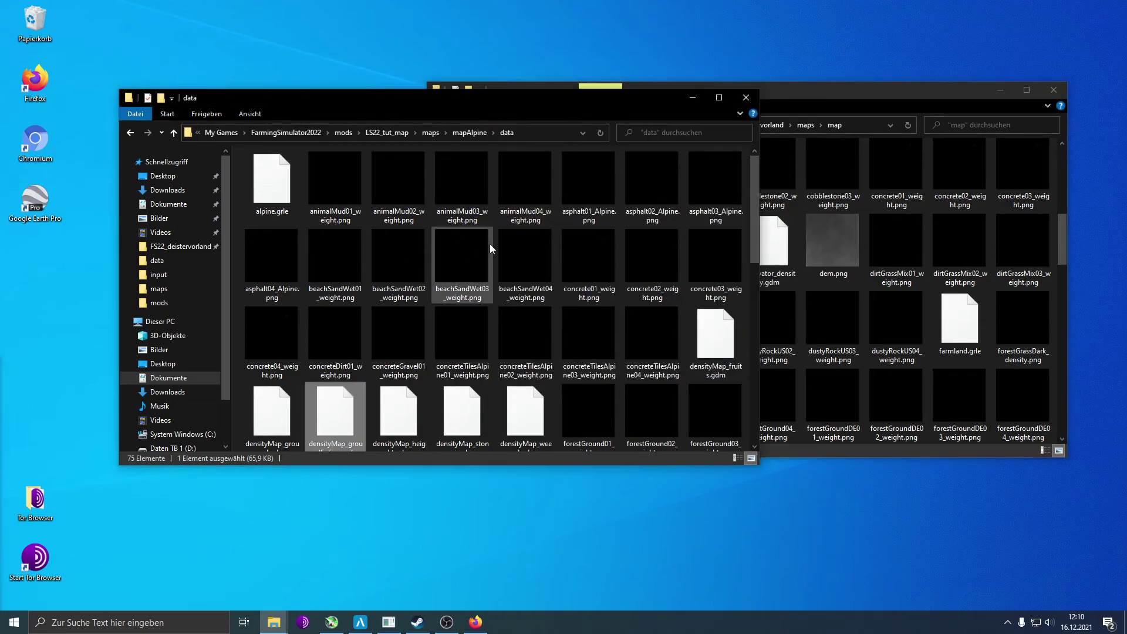
mouse_move(490, 244)
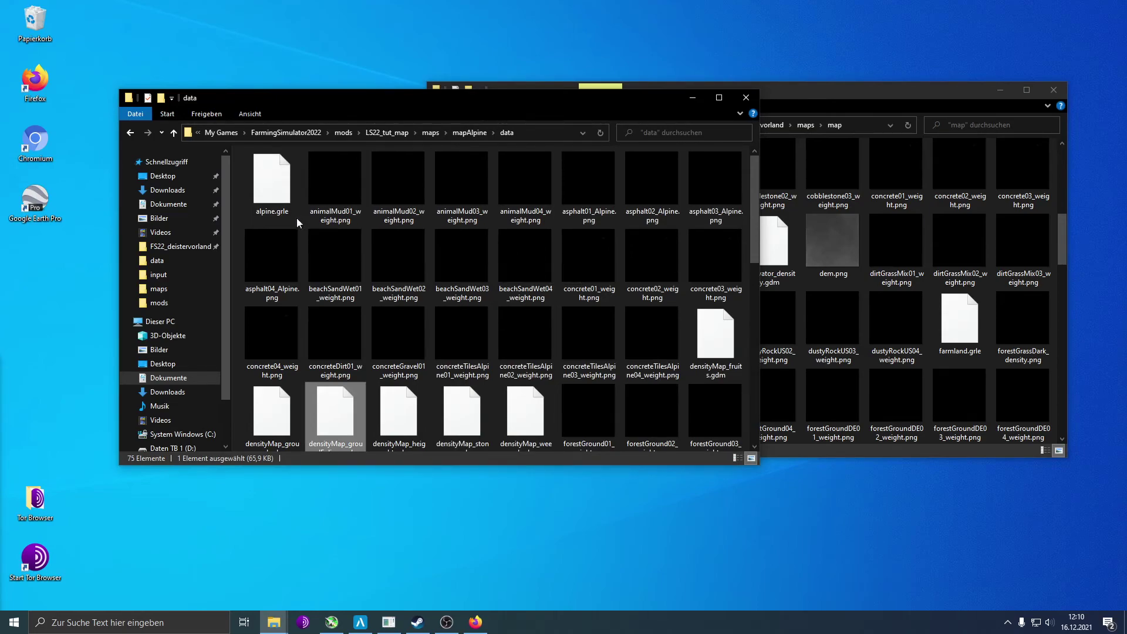
mouse_move(416, 285)
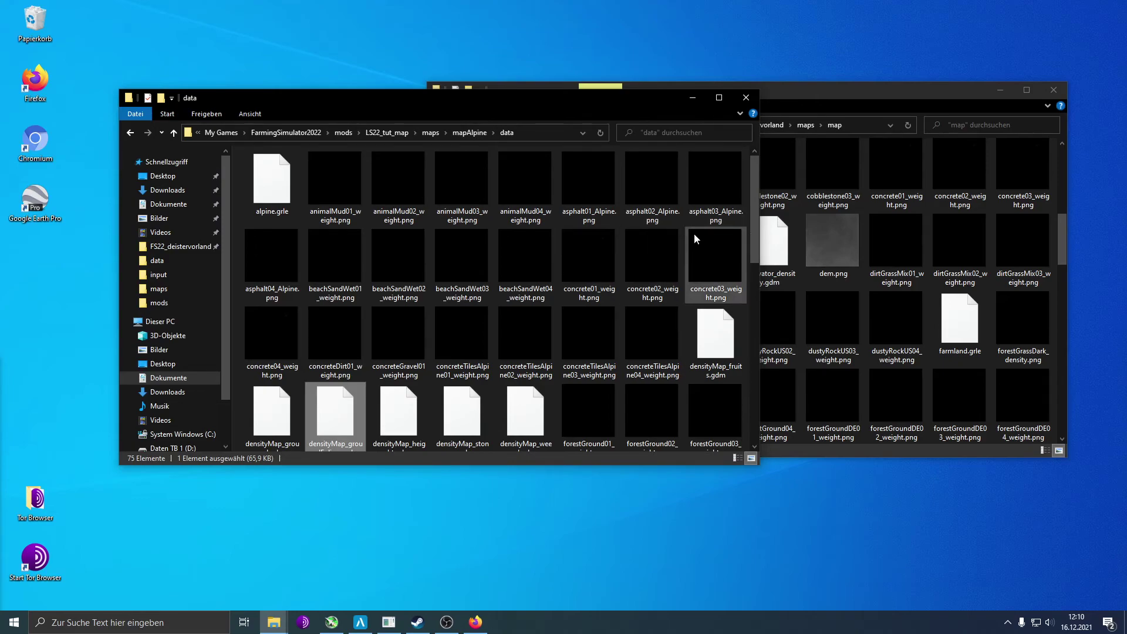
Open map.i3d from the mapAlpine folder in Notepad++ and copy the texture file name asphaltAlpine01_weight from its file list
left_click(433, 134)
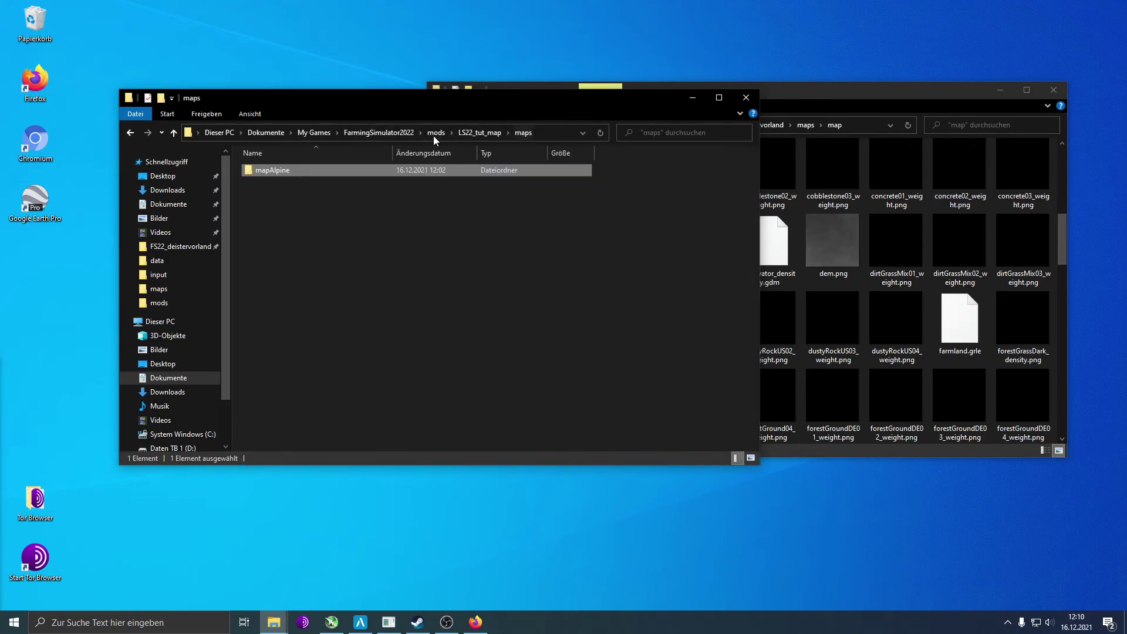
left_click(470, 133)
double_click(289, 170)
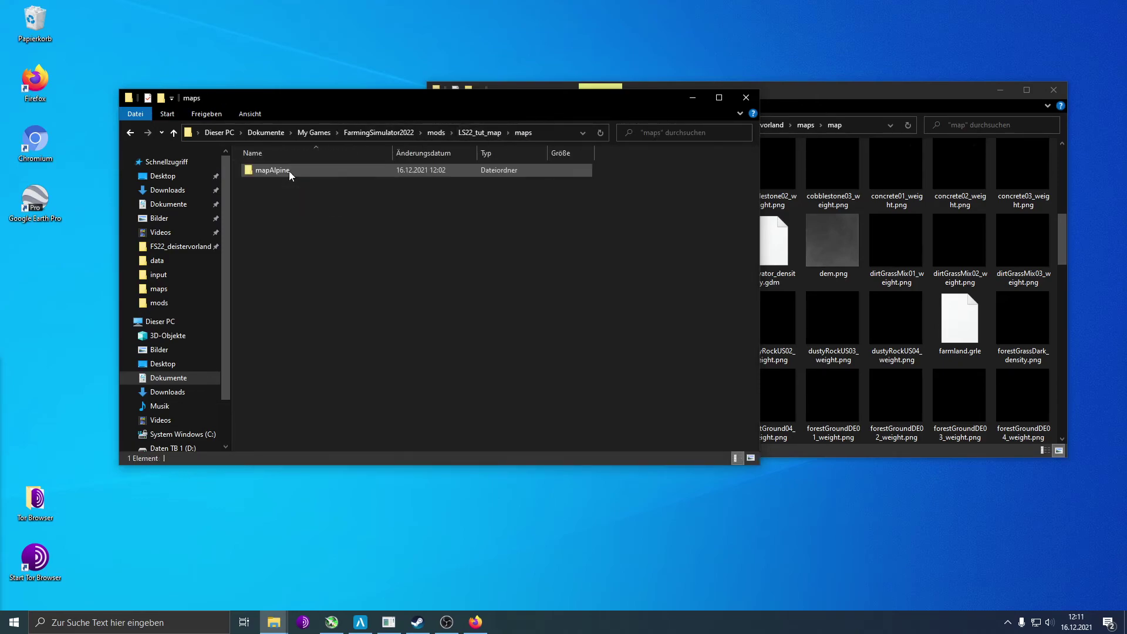
double_click(282, 171)
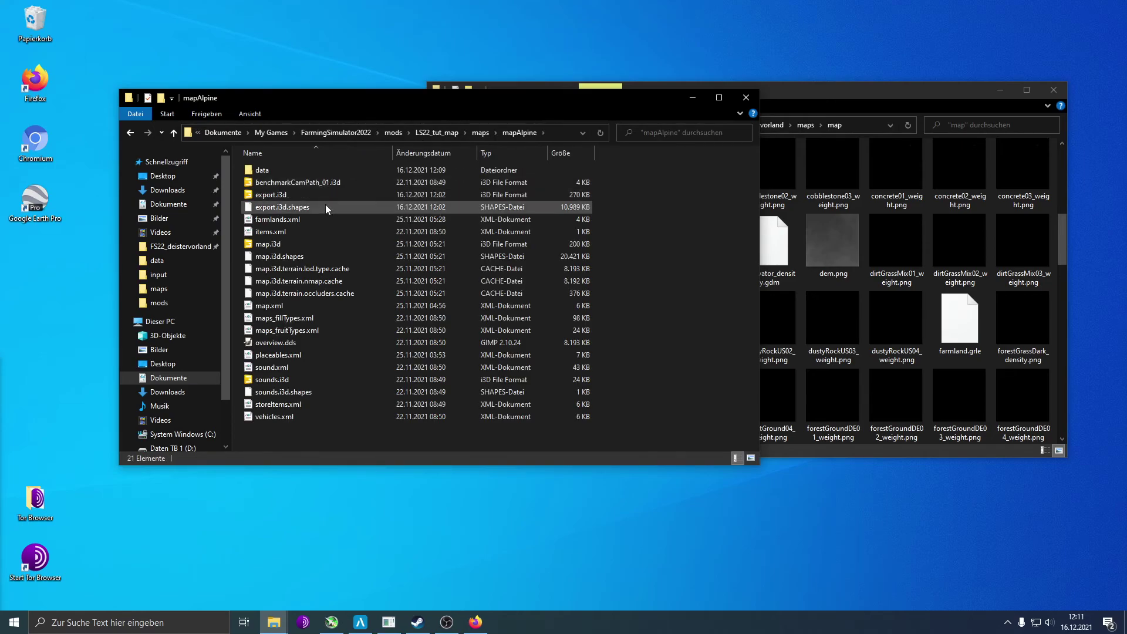
right_click(317, 244)
left_click(379, 293)
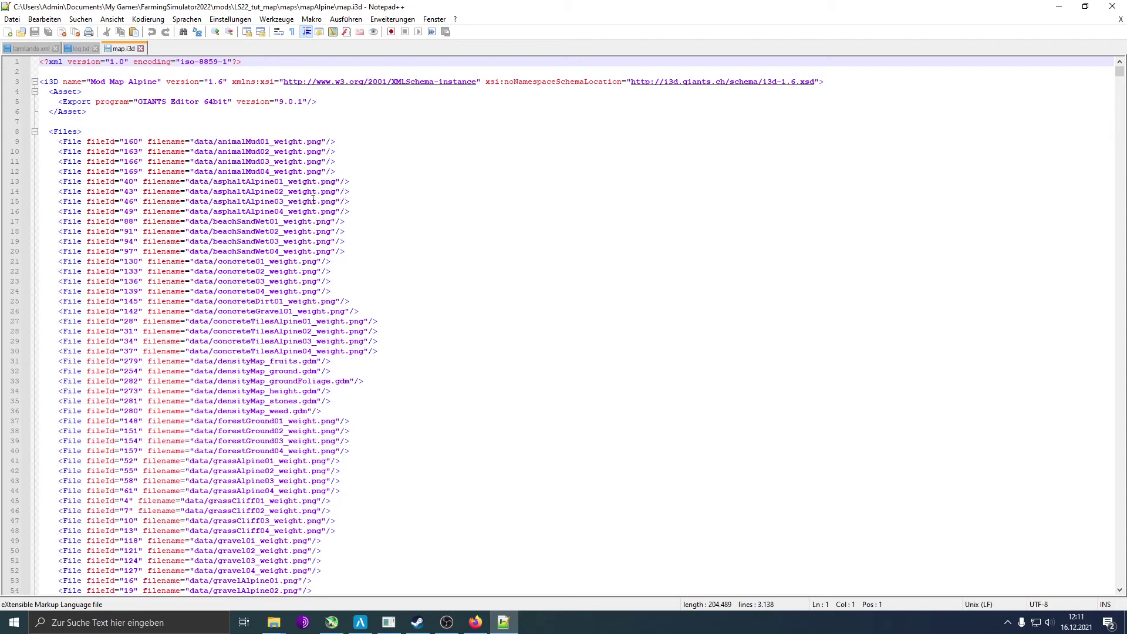
left_click_drag(246, 191, 317, 182)
key("ctrl+c")
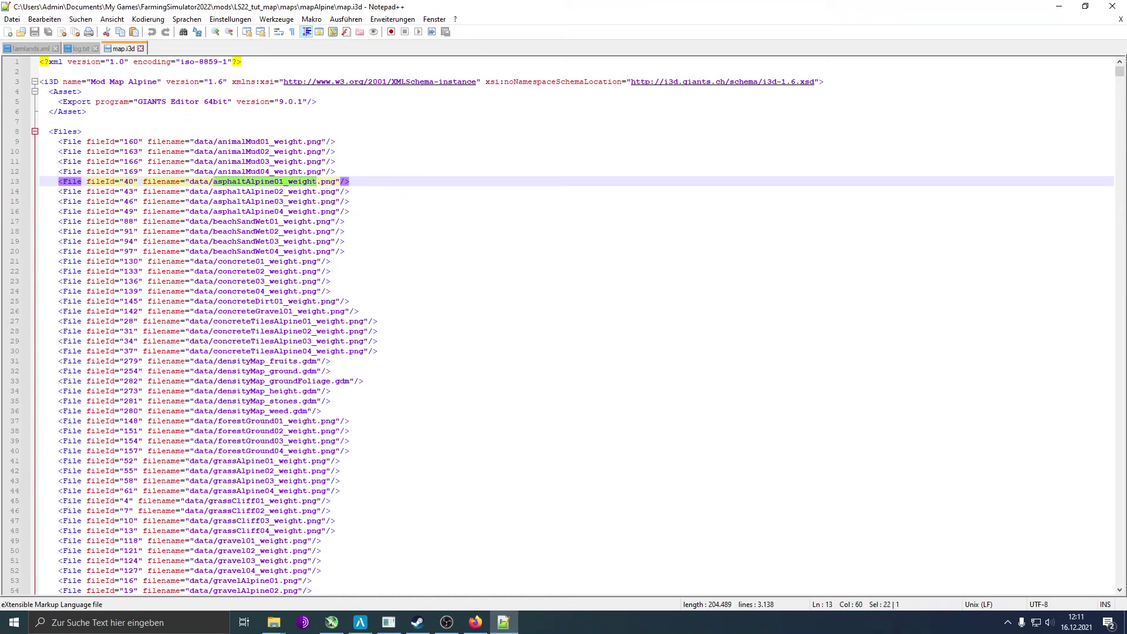
left_click(327, 558)
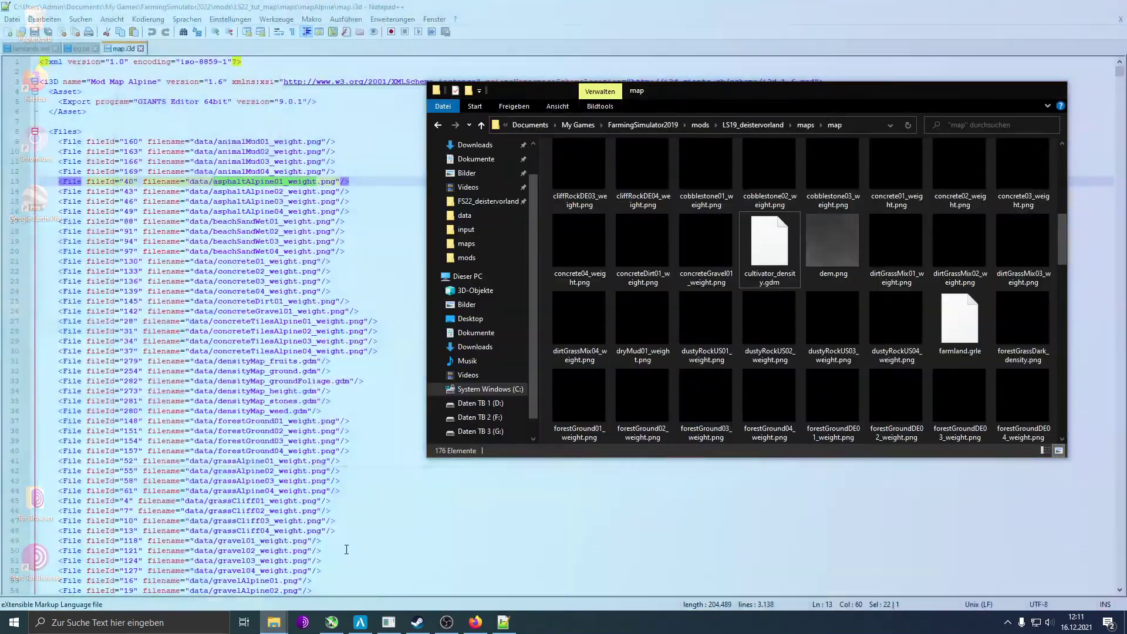
scroll(922, 245, "up", 5)
left_click(904, 210)
left_click(903, 210)
key("ctrl+v")
left_click(950, 213)
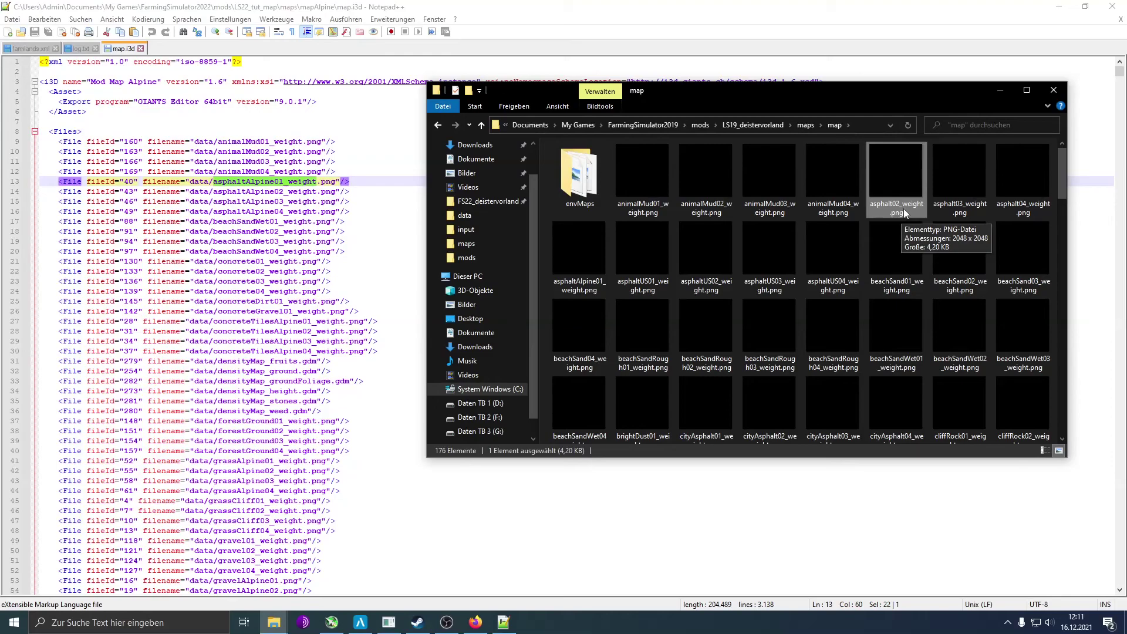
key("ctrl+z")
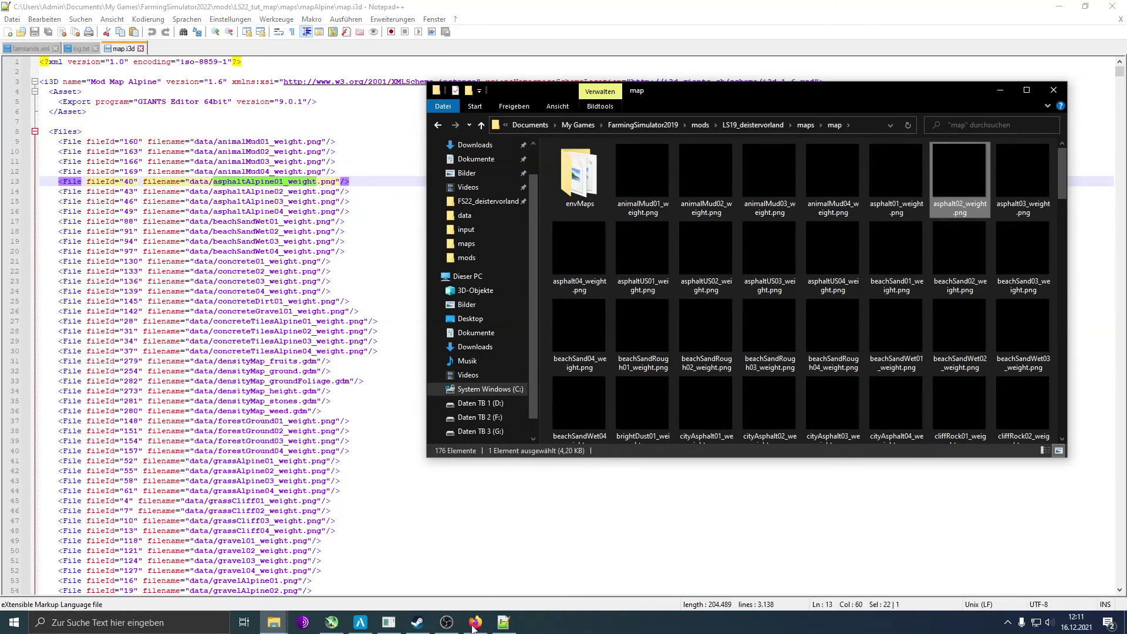
Rename asphalt01_Alpine.png in the mapAlpine data folder as asphaltAlpine01_weight.png
mouse_move(286, 625)
left_click(215, 563)
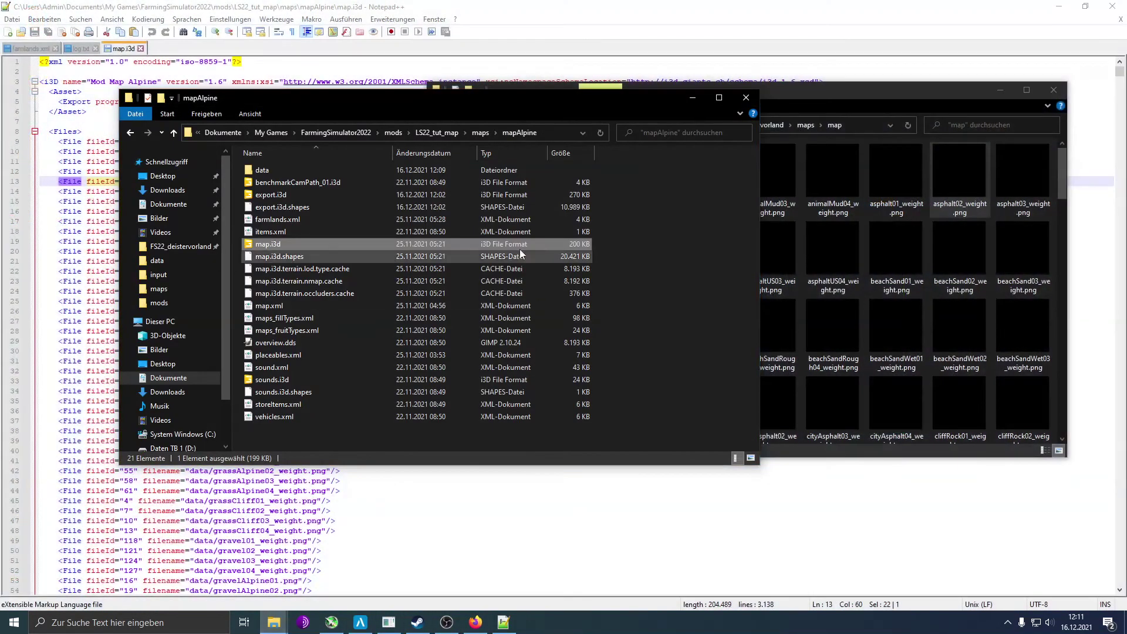
double_click(343, 171)
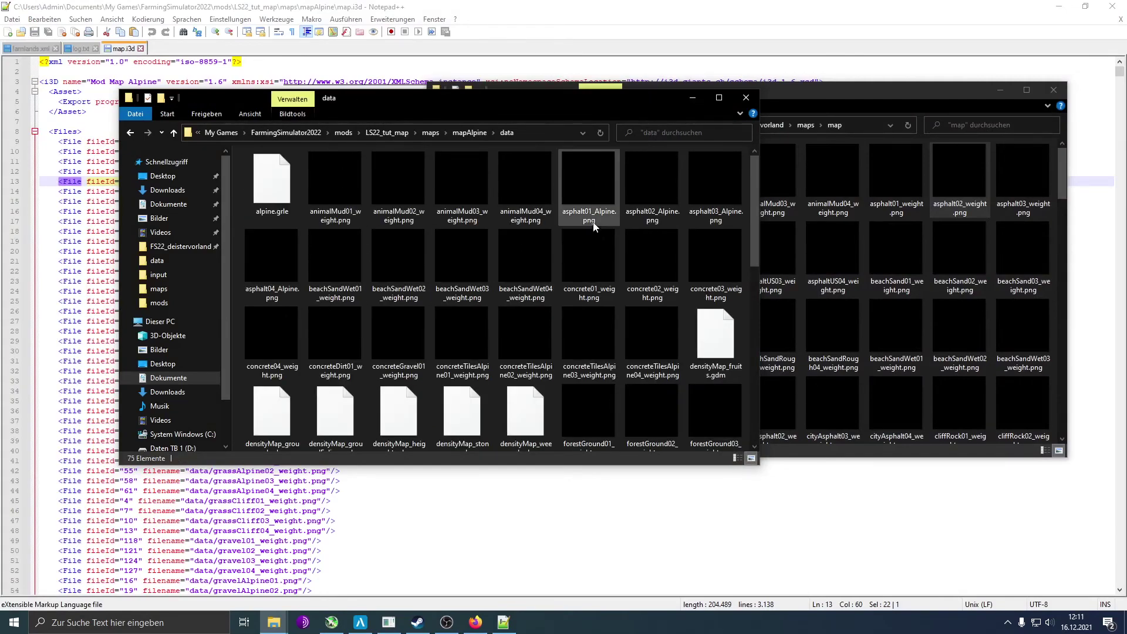
left_click(583, 216)
key("F2")
key("ctrl+v")
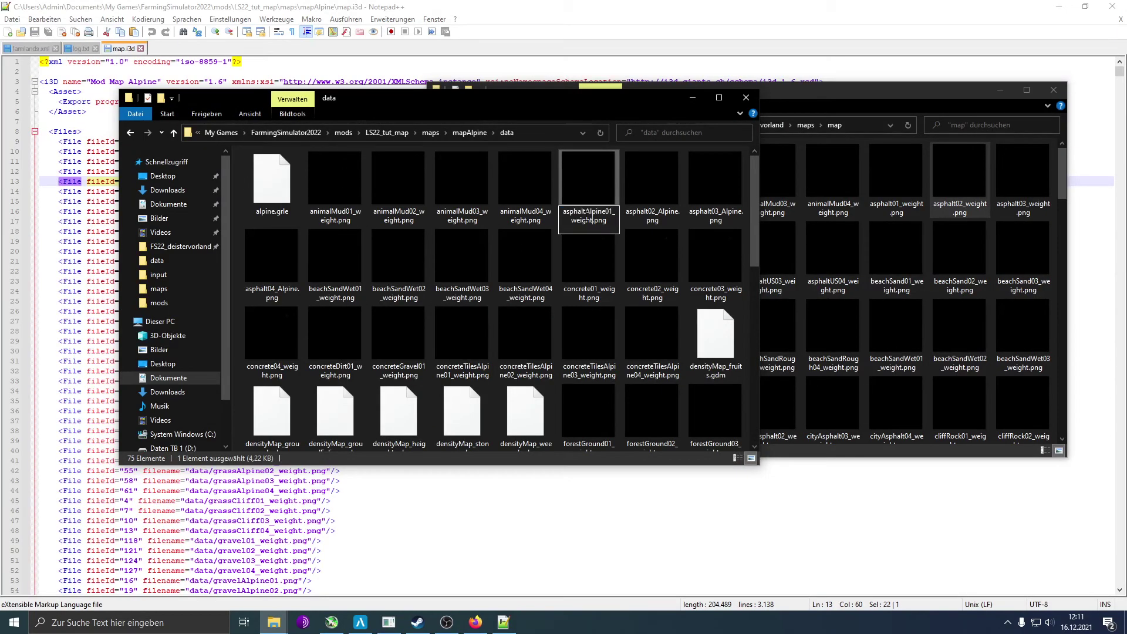
key("Tab")
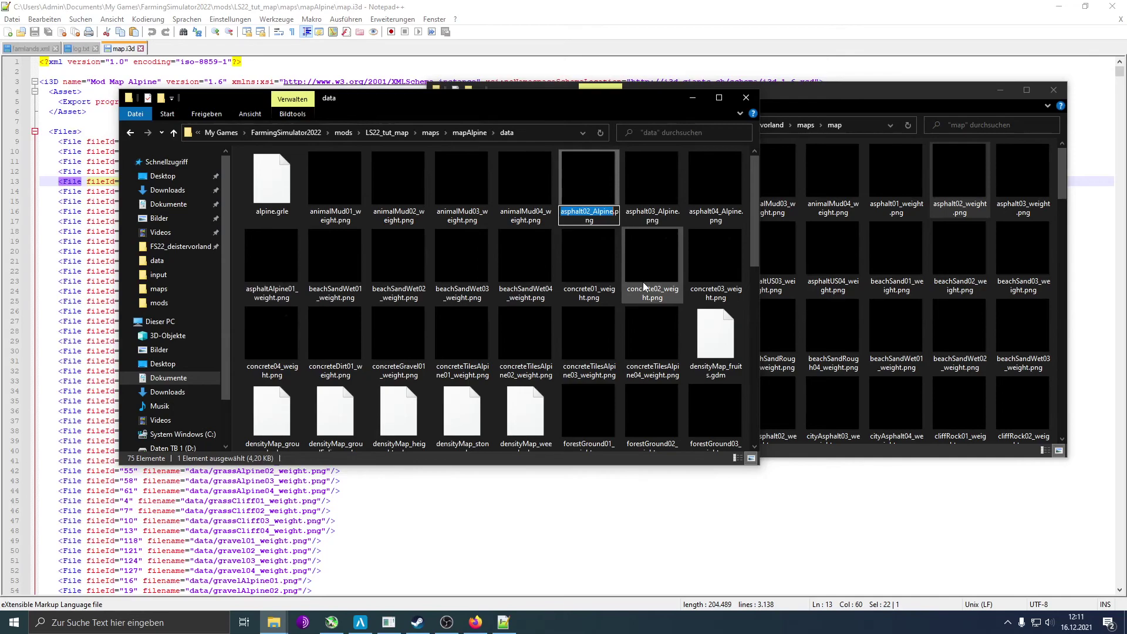
Rename asphalt02_Alpine.png in the mapAlpine data folder as asphaltAlpine02_weight.png
key("ctrl+v")
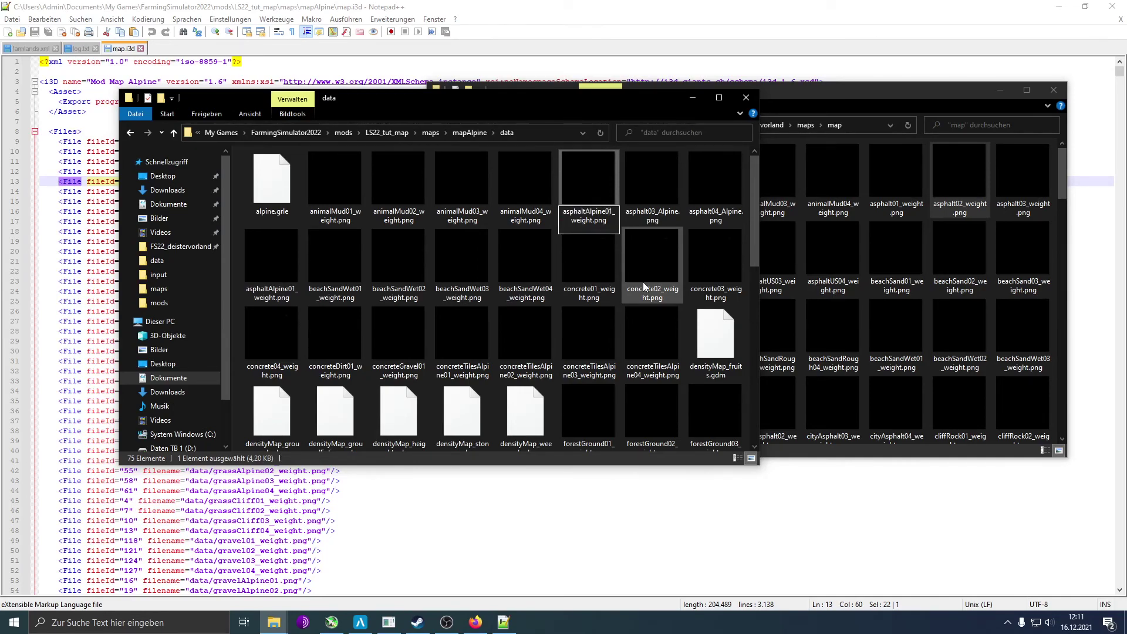
key("BackSpace")
type("2")
key("Return")
Rename asphalt03_Alpine.png in the mapAlpine data folder as asphaltAlpine03_weight.png
left_click(569, 199)
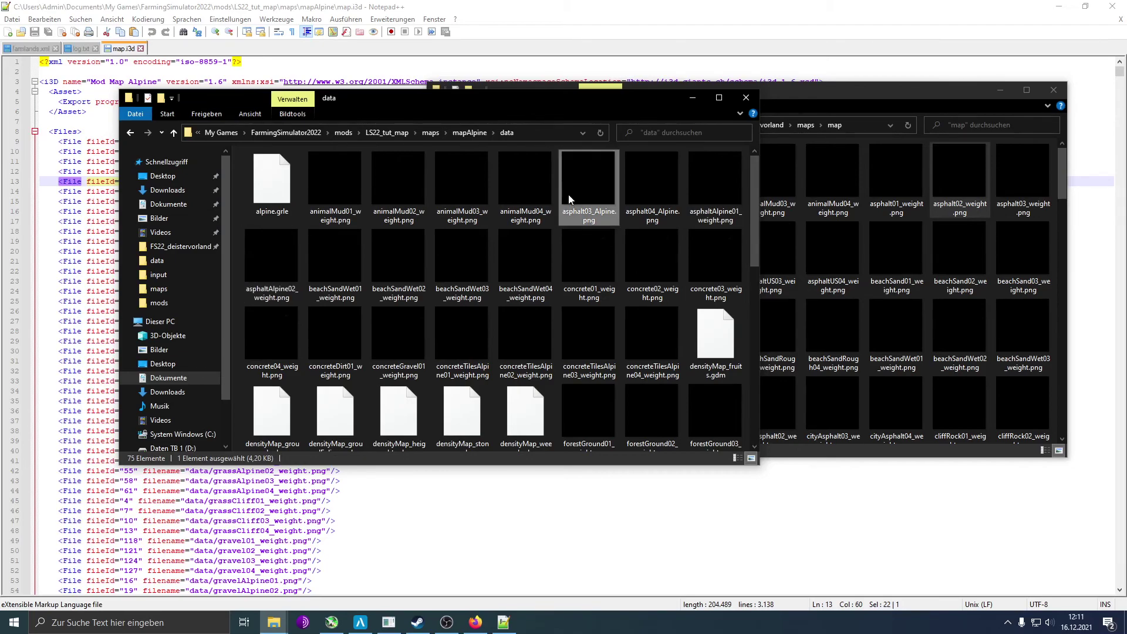
double_click(568, 198)
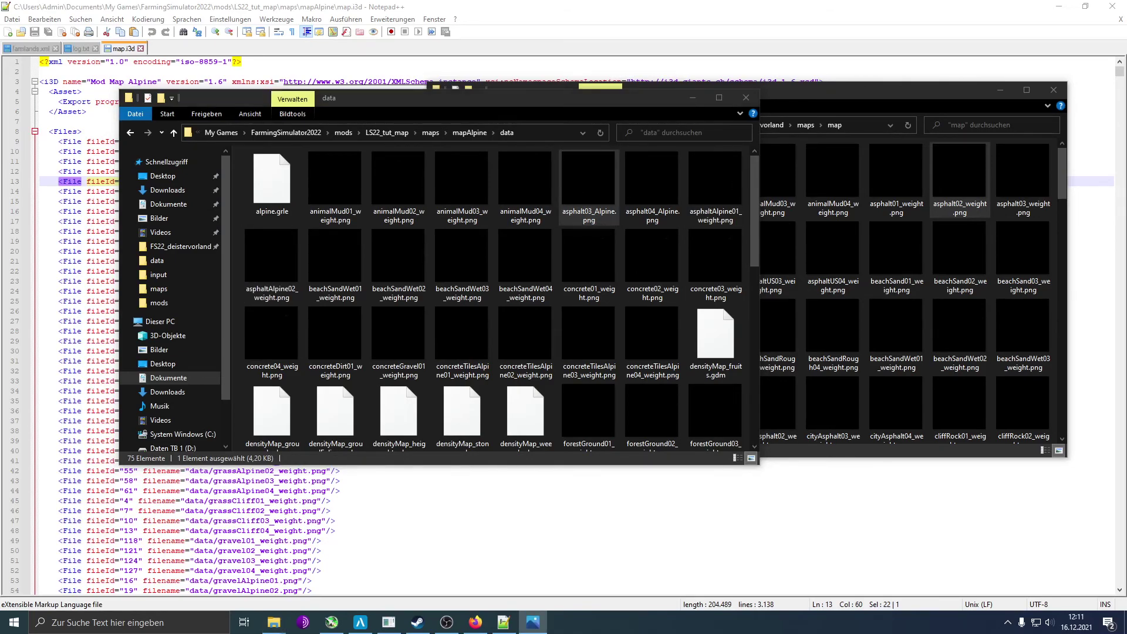
key("alt+F4")
key("F2")
key("ctrl+v")
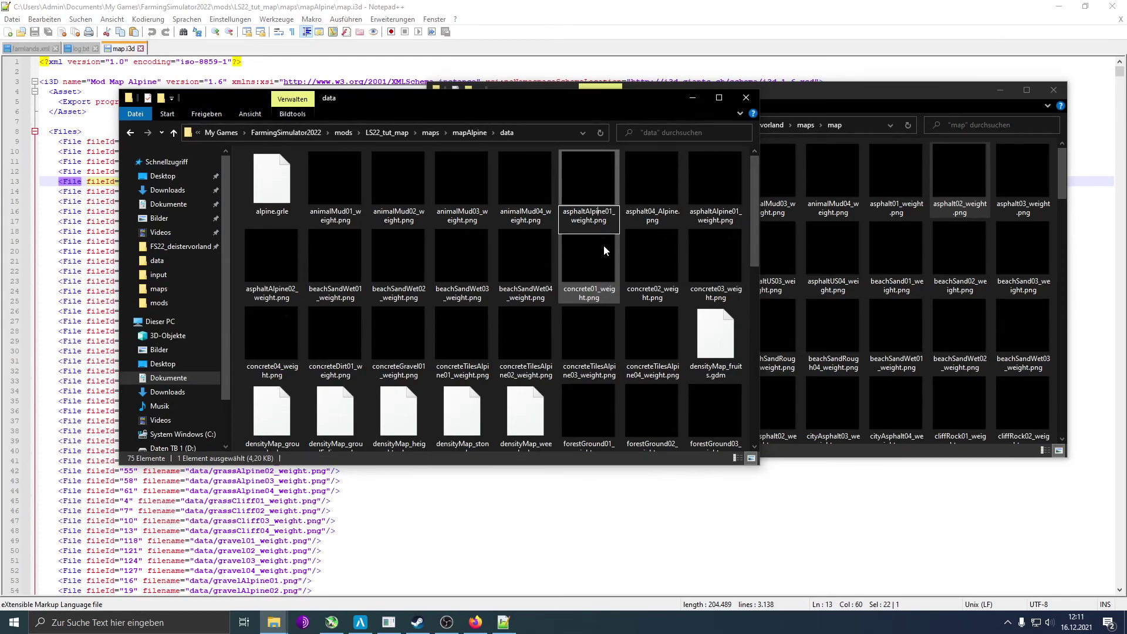
key("BackSpace")
type("3")
key("Return")
Open the file name of asphalt04_Alpine.png in the mapAlpine data folder for editing
key("Left")
key("F2")
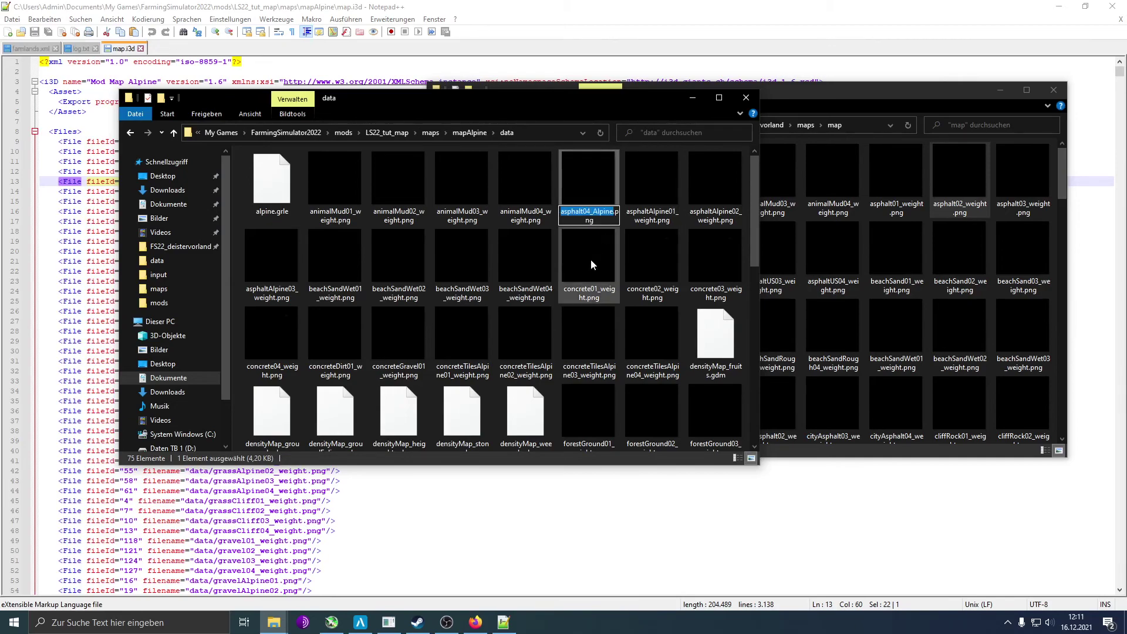
Rename asphalt04_Alpine.png in the map's data folder as asphaltAlpine04_weight.png
key("ctrl+v")
key("BackSpace")
type("4")
key("Return")
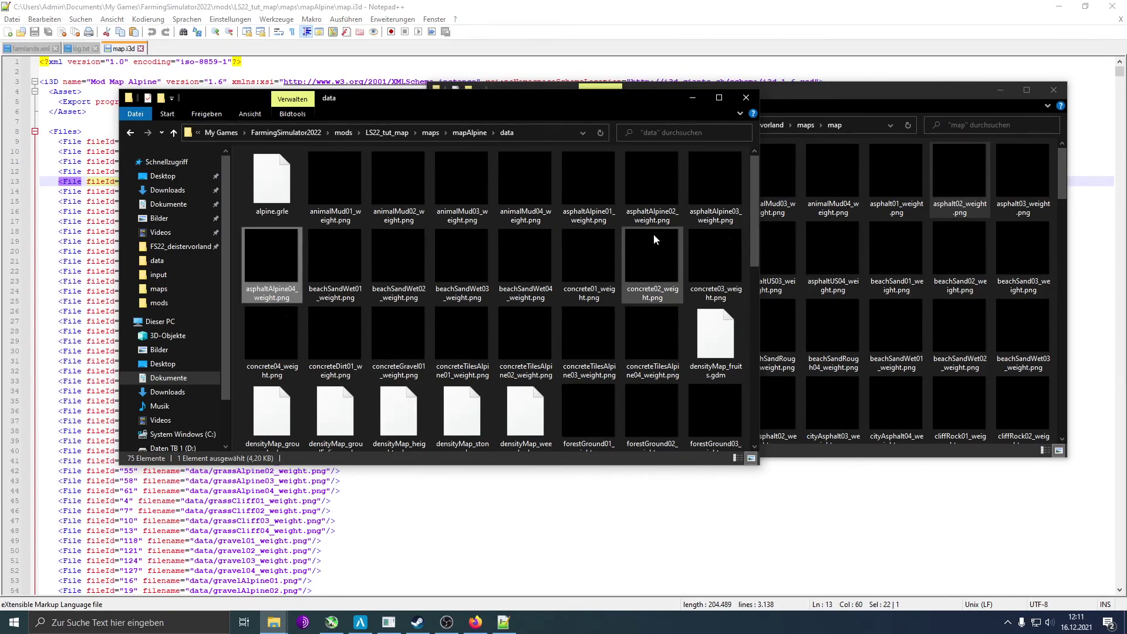
Switch to Notepad++ and review the remaining file entries and the start of the materials section in map.i3d
left_click(617, 33)
scroll(373, 329, "down", 1)
scroll(374, 329, "down", 20)
scroll(375, 333, "down", 20)
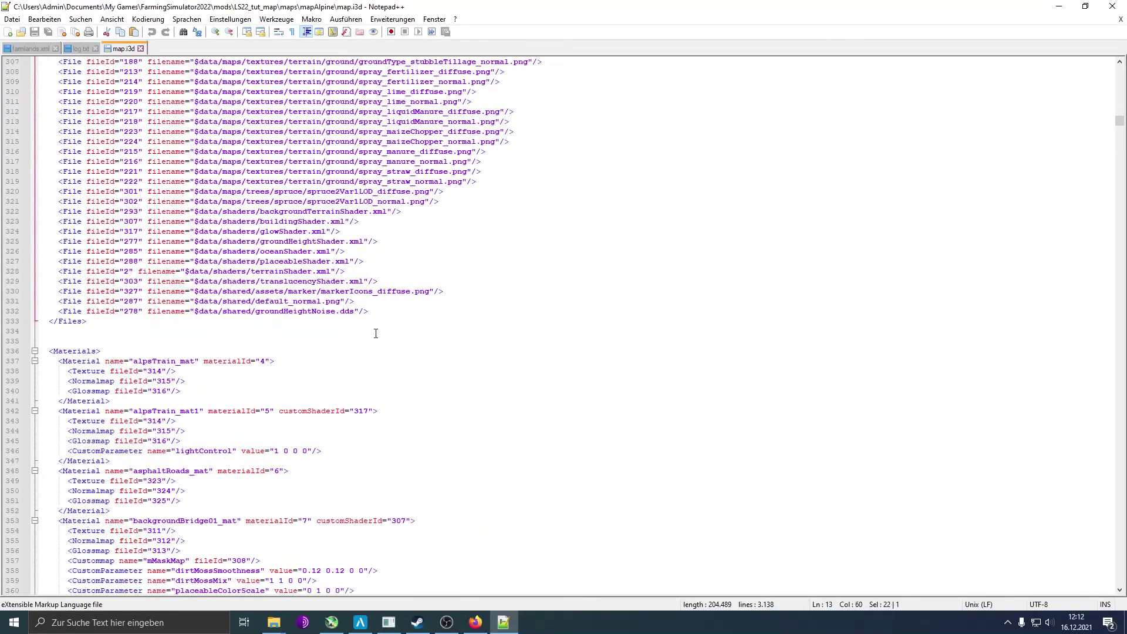
scroll(399, 242, "up", 2)
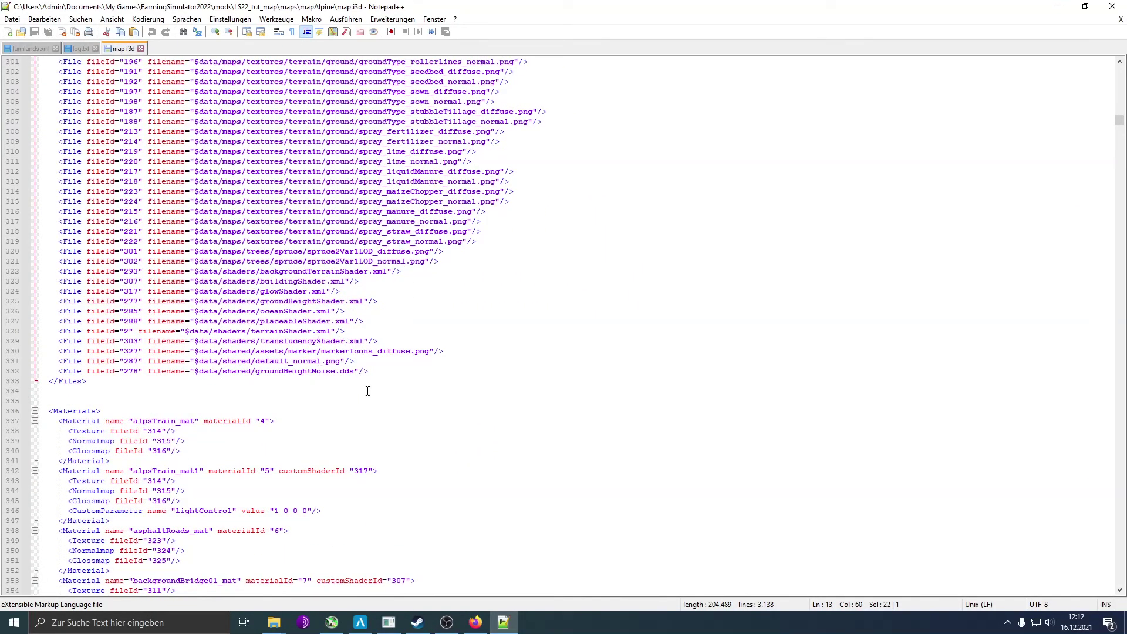
scroll(428, 376, "down", 3)
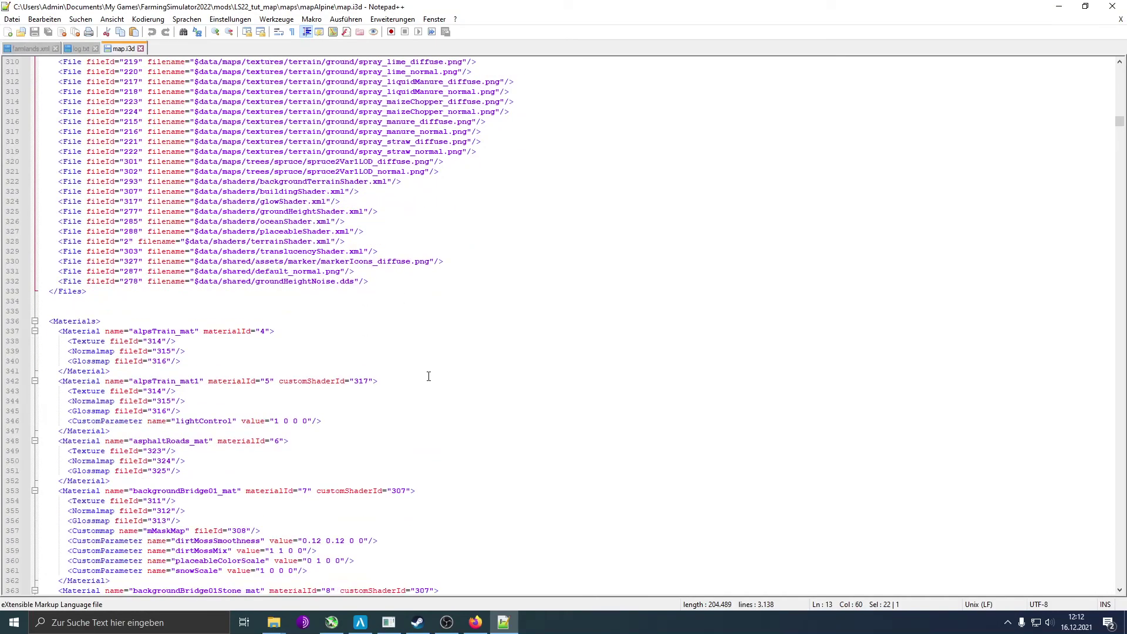
scroll(429, 376, "down", 6)
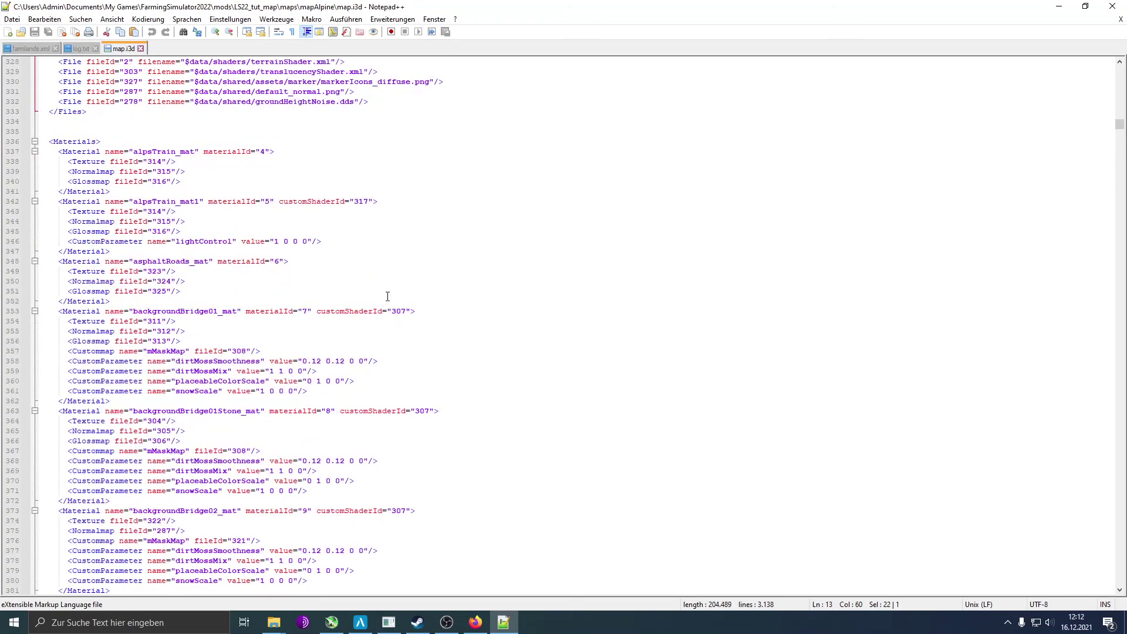
Close farmlands.xml and log.txt, and exit Notepad++
left_click(55, 48)
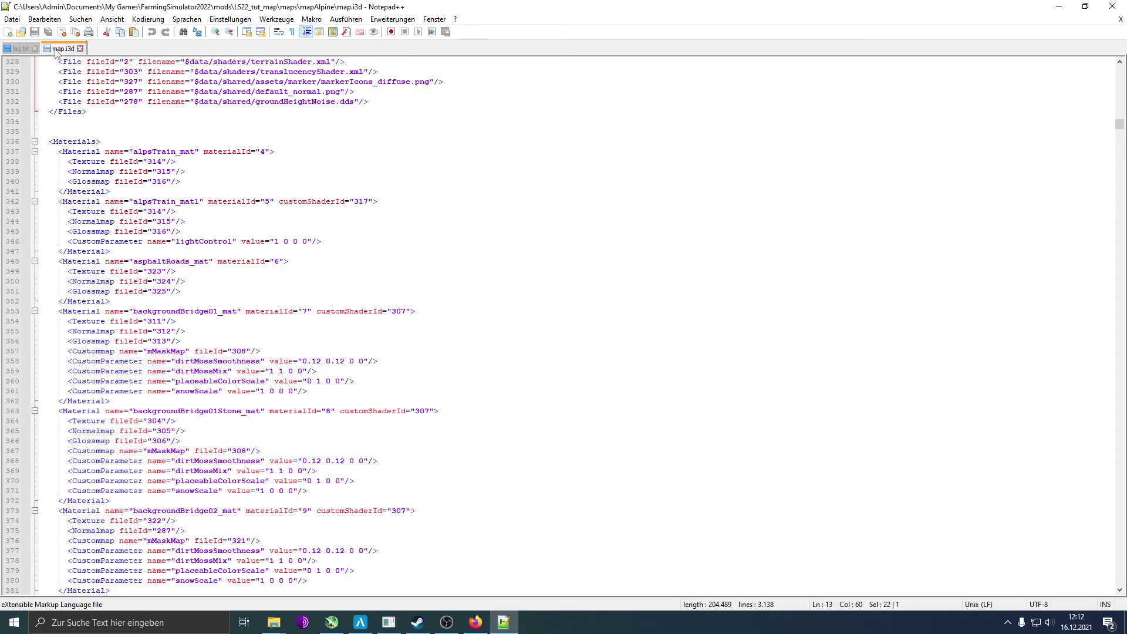
left_click(35, 48)
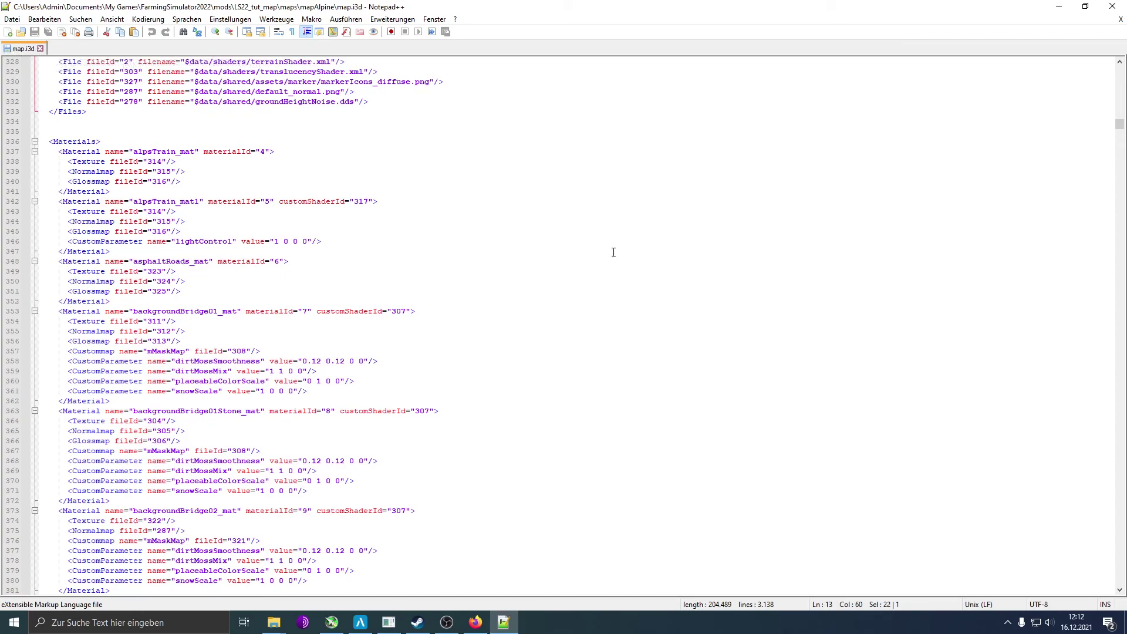
left_click(1113, 14)
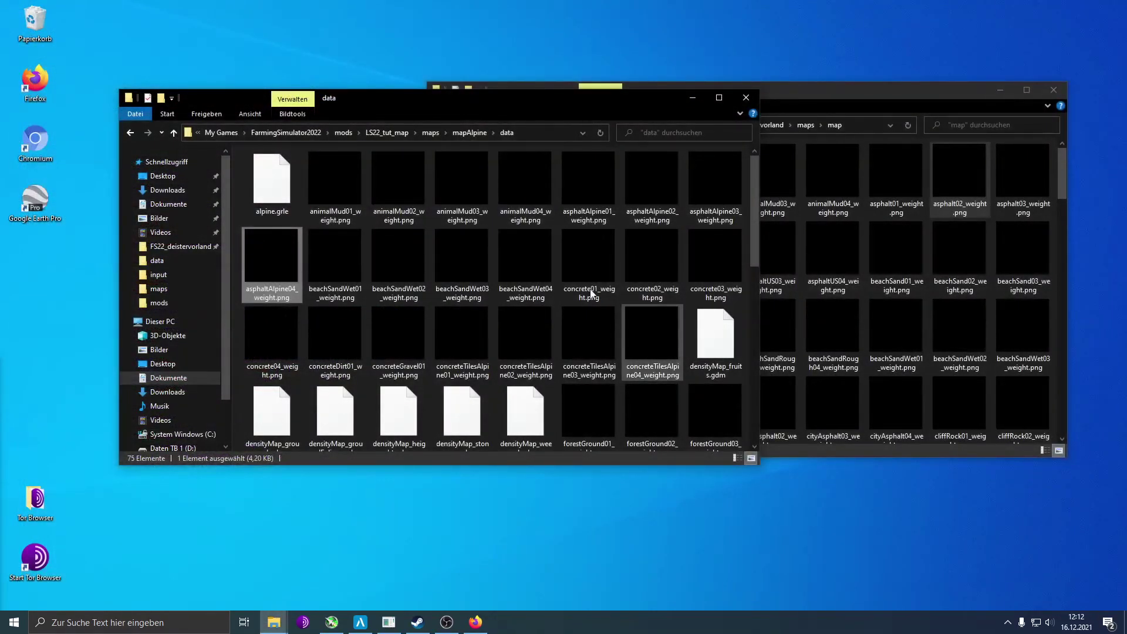
Go back to the mapAlpine folder and open farmlands.xml in Notepad++
left_click(429, 132)
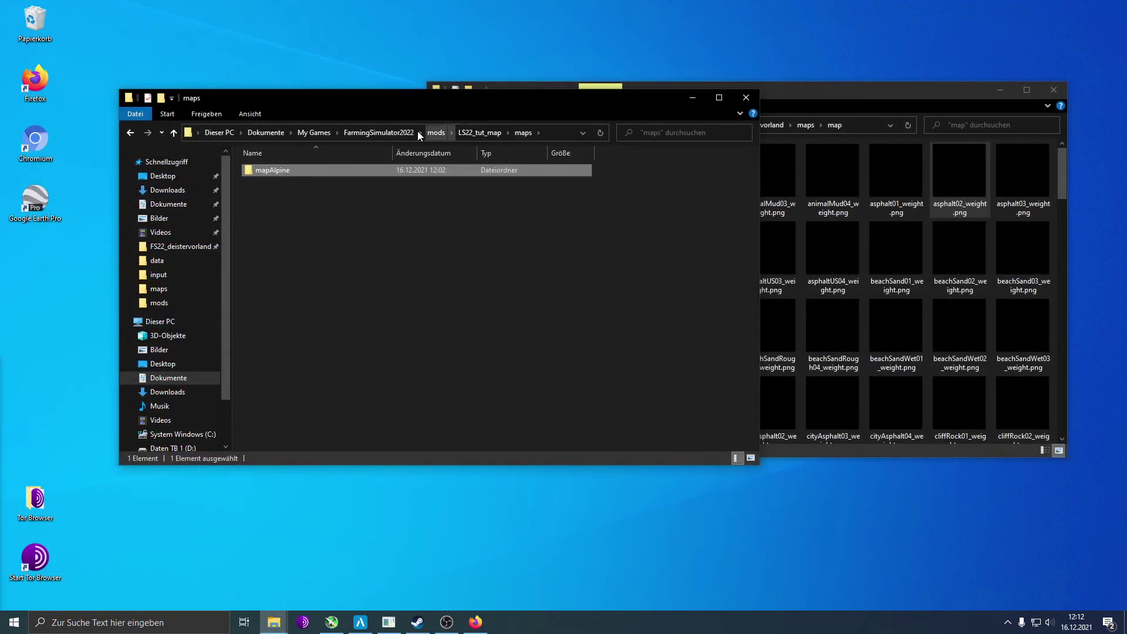
double_click(443, 169)
right_click(305, 230)
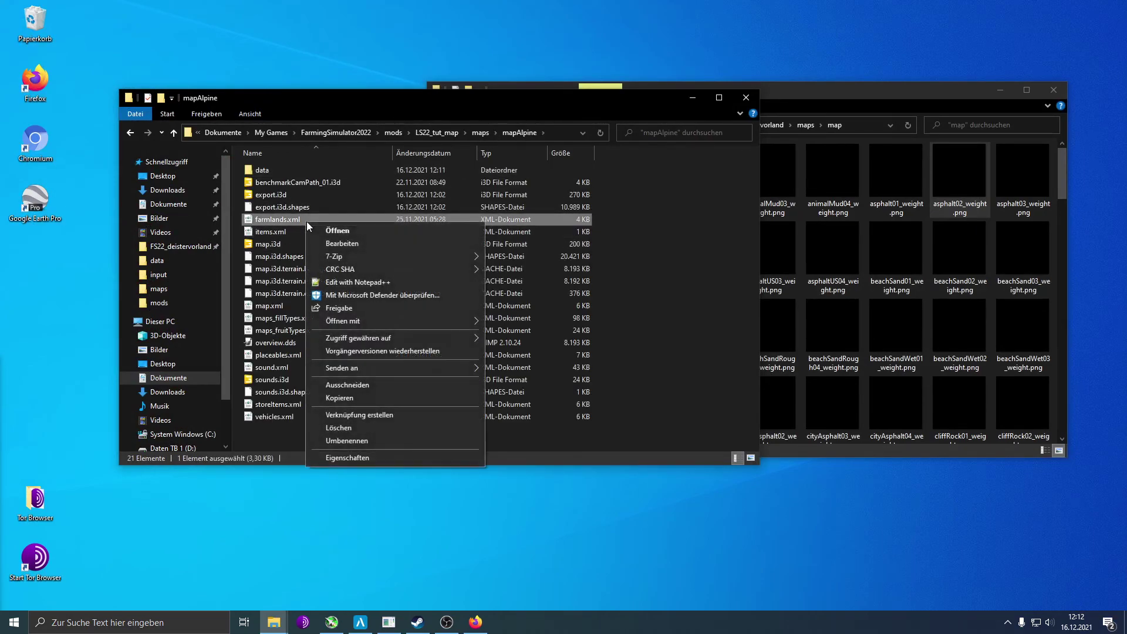
left_click(365, 286)
Set numChannels to 8 in the farmlands element, then save and close farmlands.xml
left_click(485, 82)
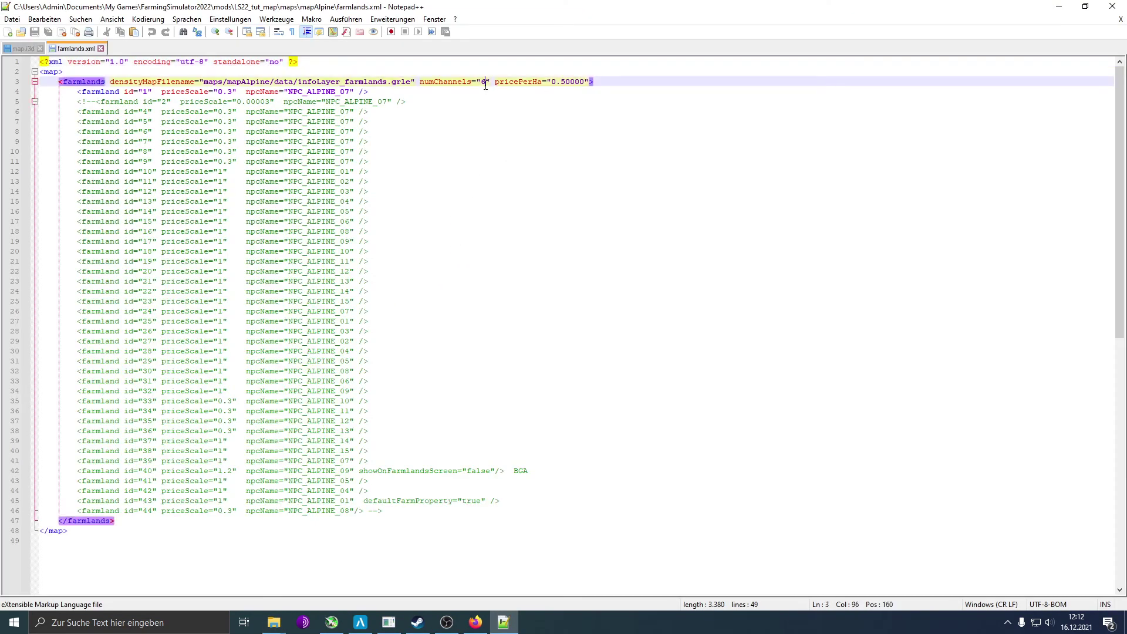
key("BackSpace")
type("8")
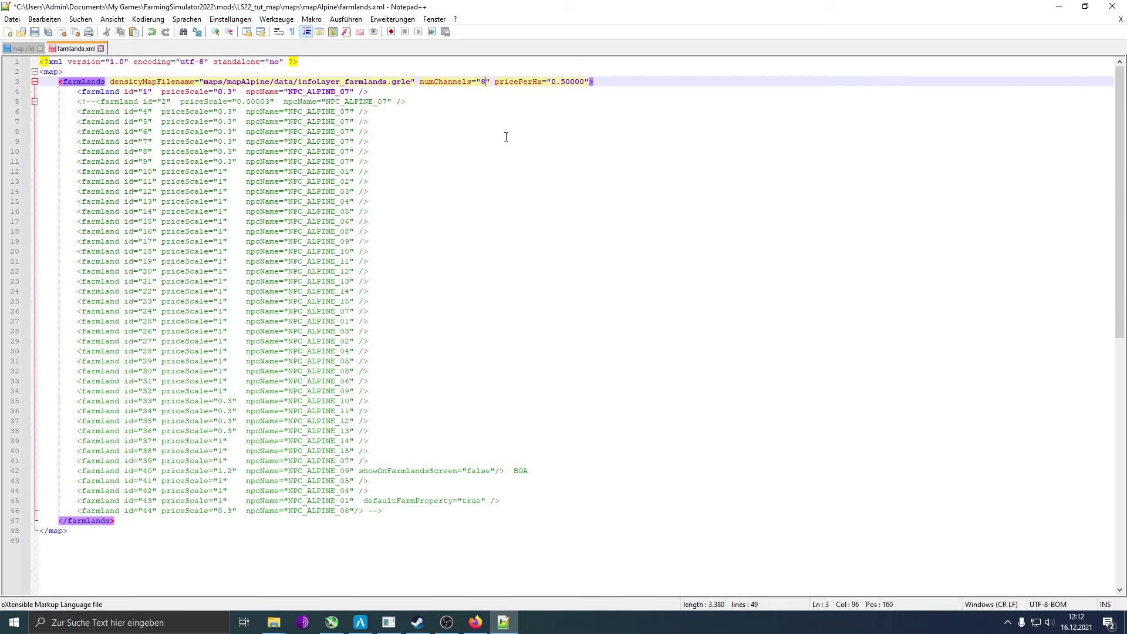
key("ctrl+s")
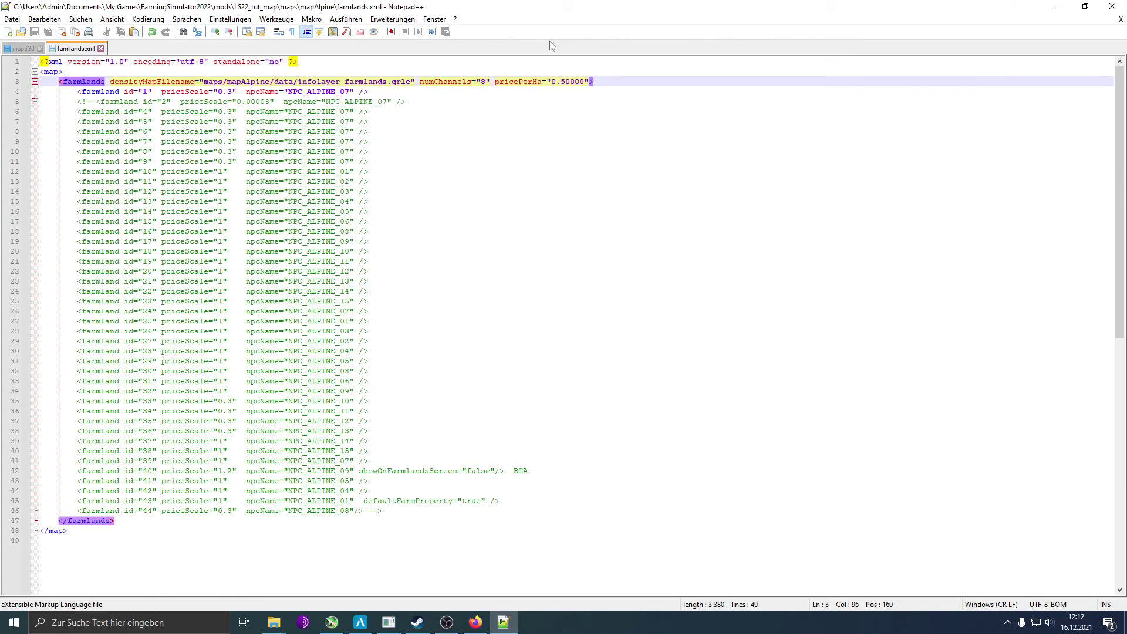
left_click(101, 49)
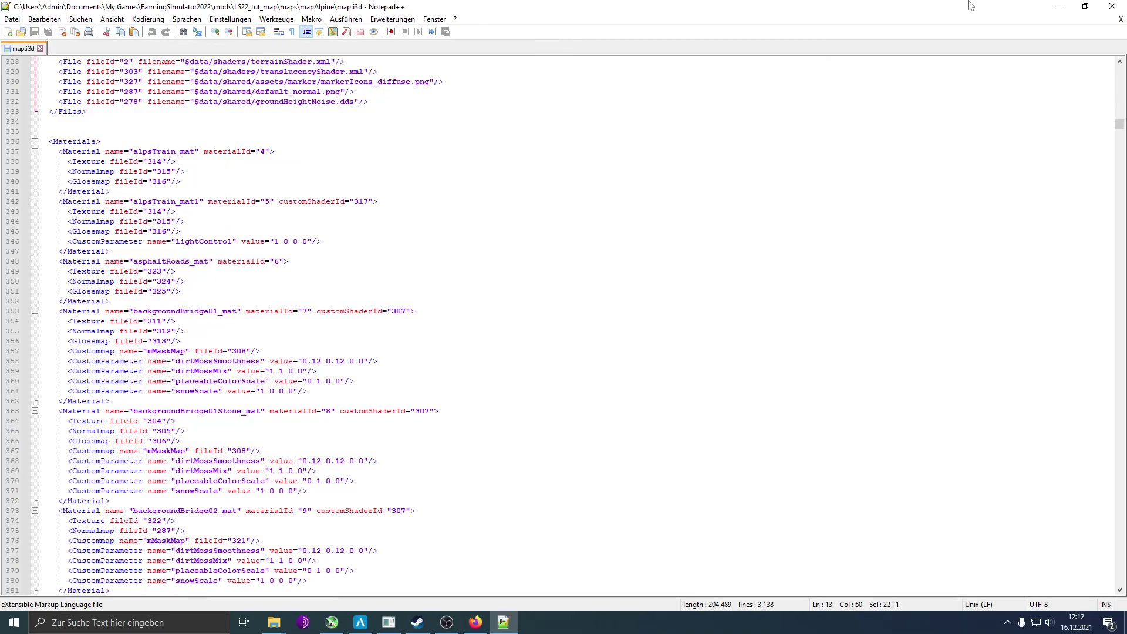
Return to the mapAlpine folder and open export.i3d in Notepad++
left_click(1059, 6)
left_click(352, 243)
right_click(294, 195)
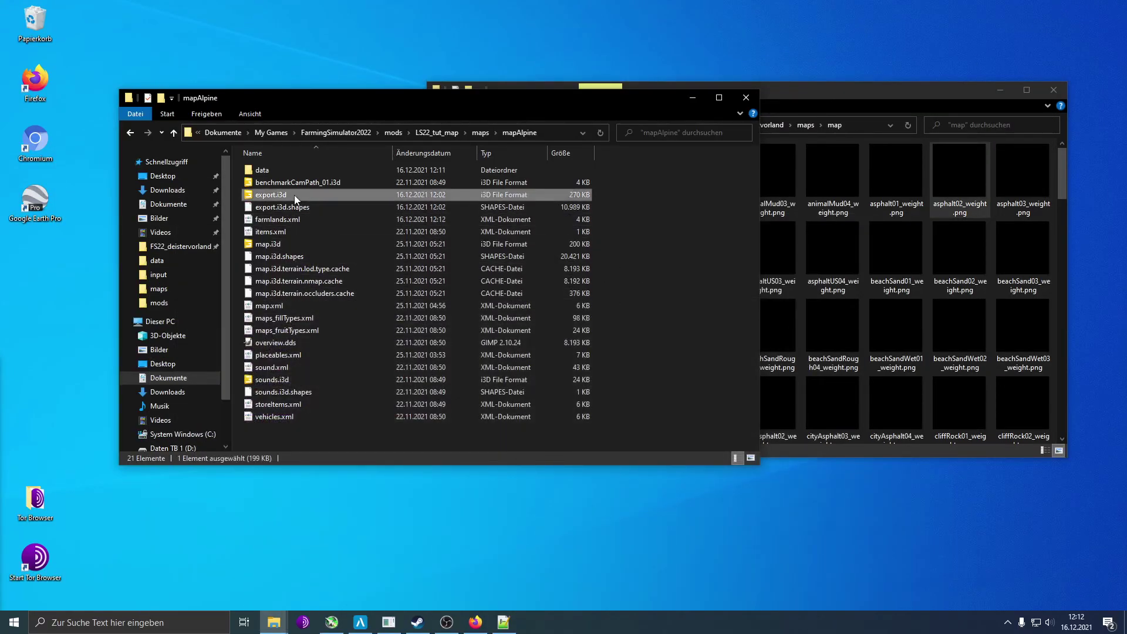
left_click(353, 244)
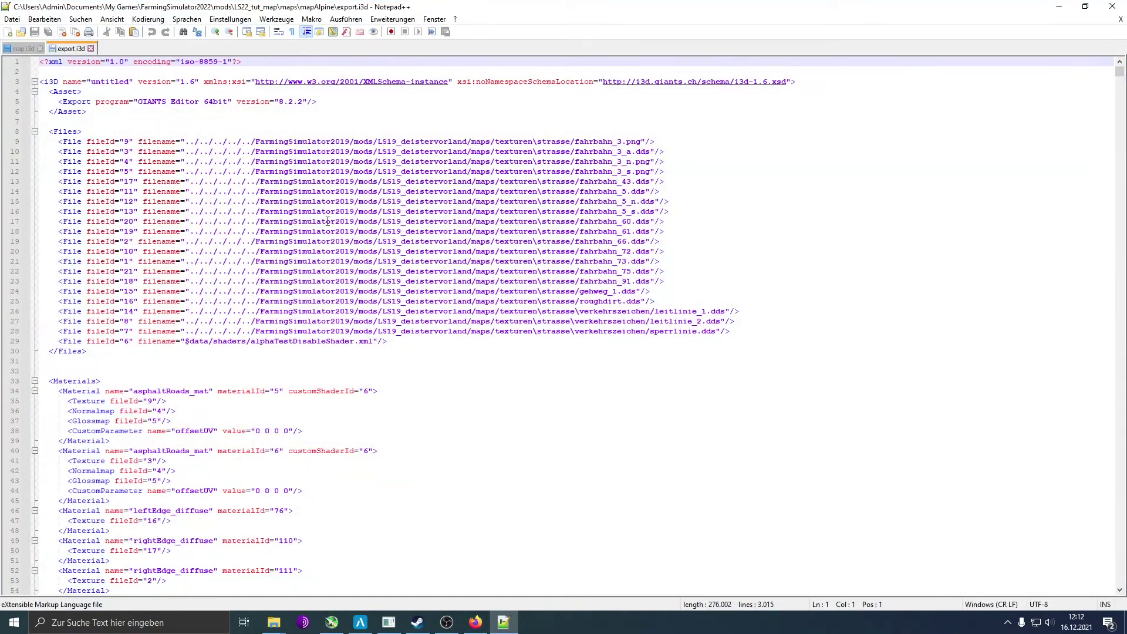
Examine the road texture paths and the $data shader path in the Files section of export.i3d
left_click(465, 154)
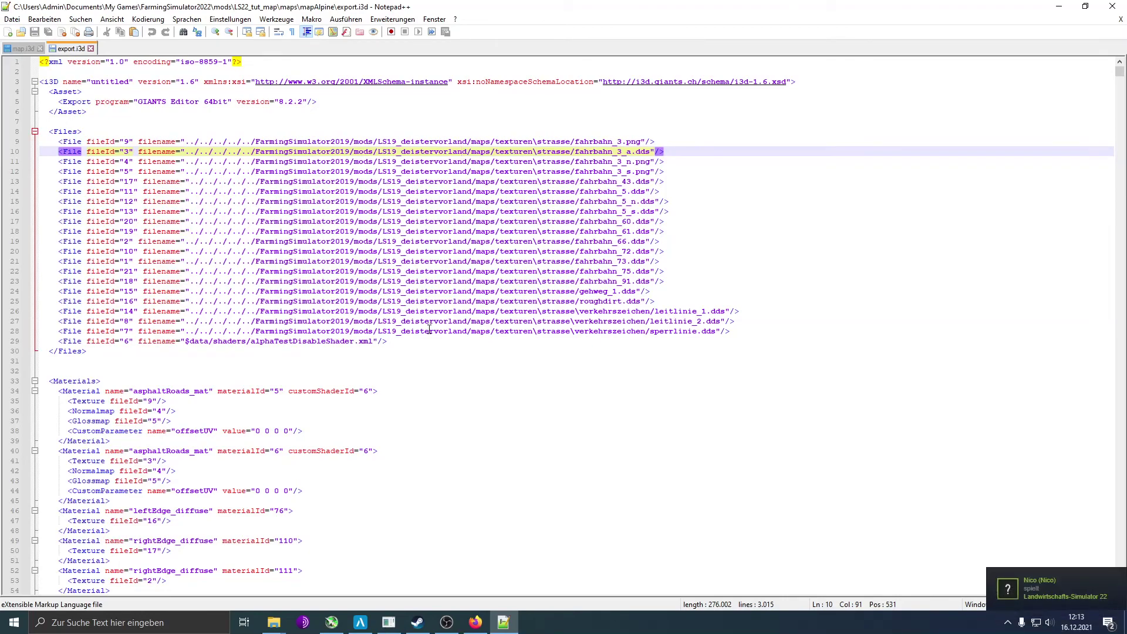
left_click_drag(327, 154, 422, 246)
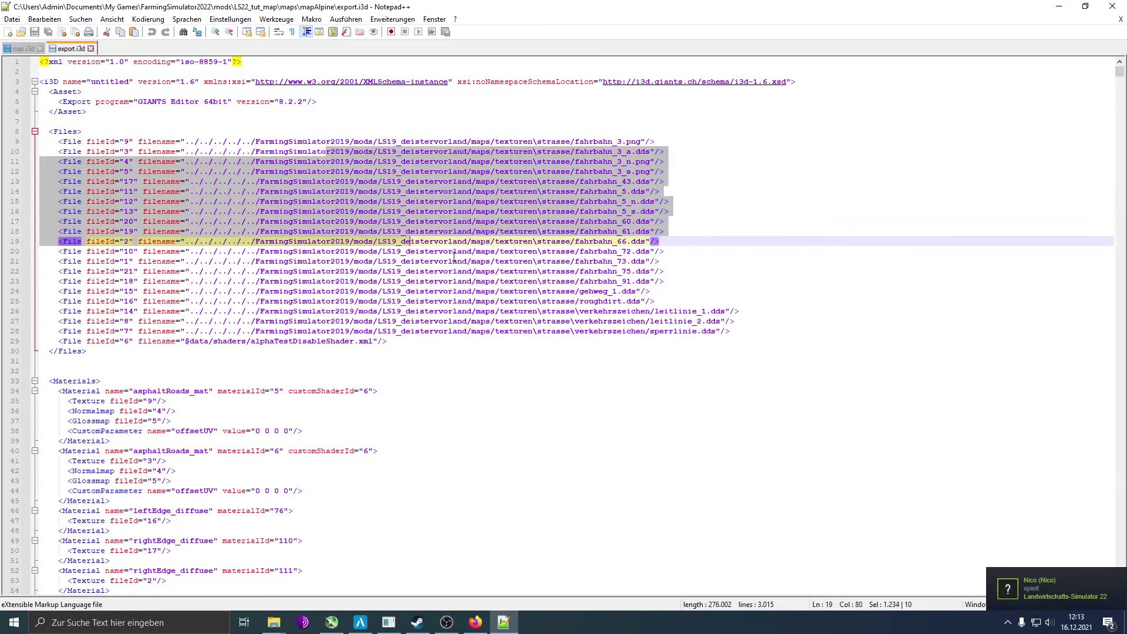
left_click(484, 271)
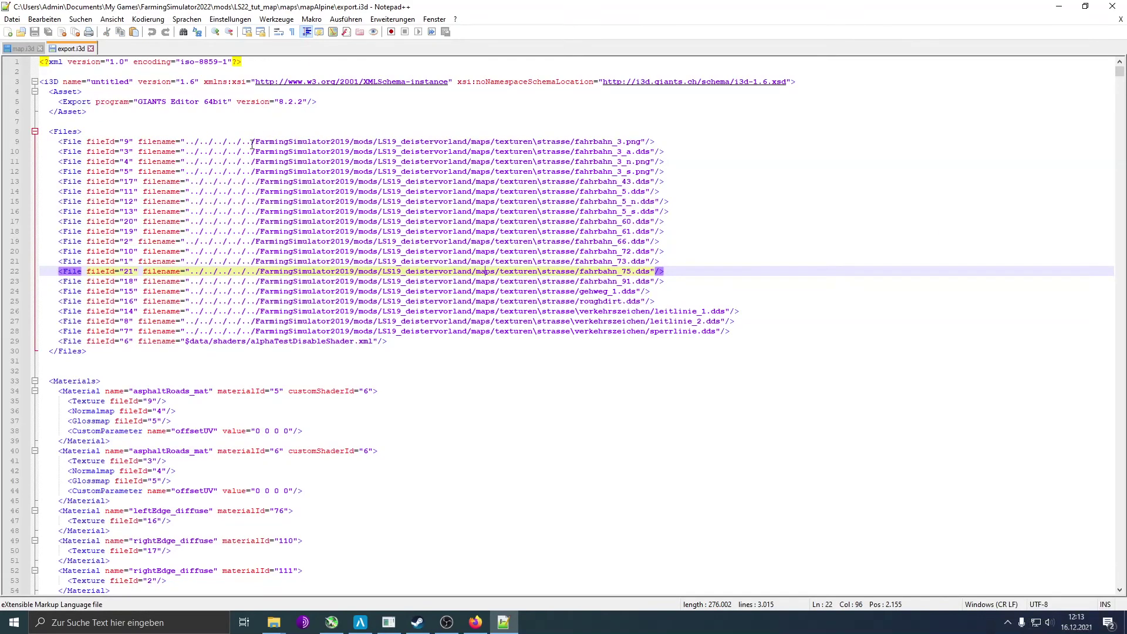
left_click(469, 142)
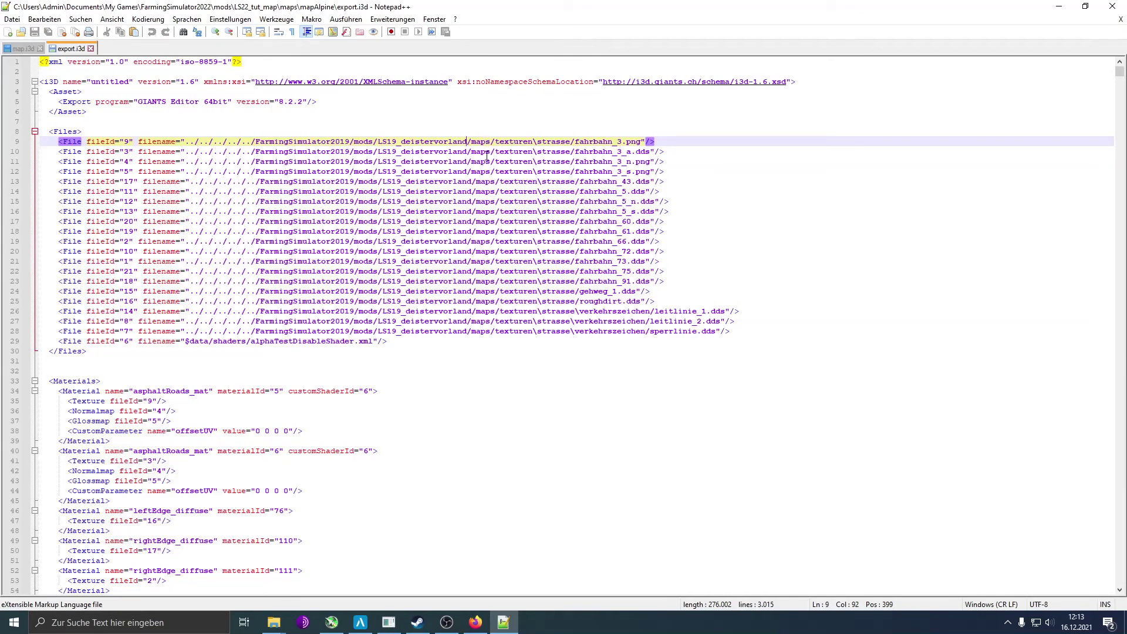
left_click_drag(469, 142, 615, 141)
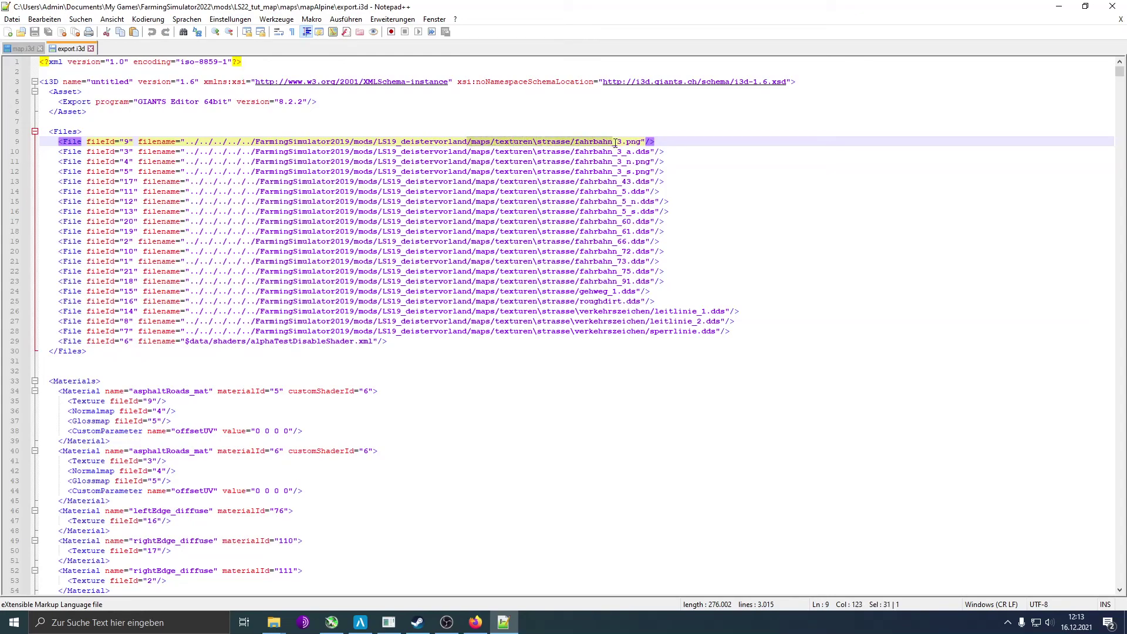
left_click(567, 210)
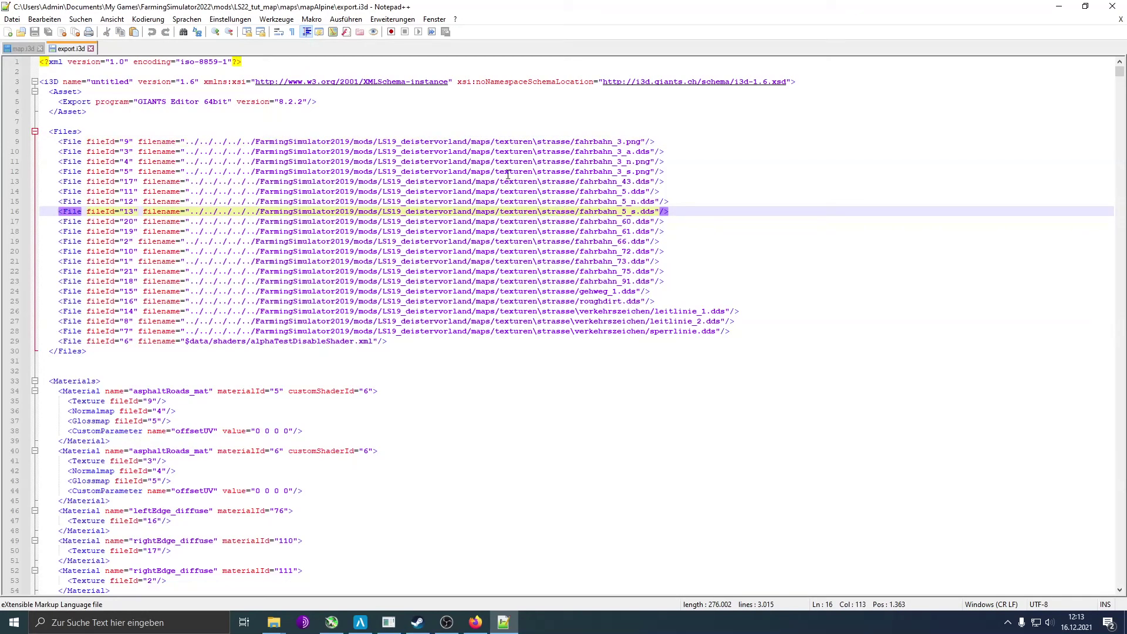
left_click(490, 142)
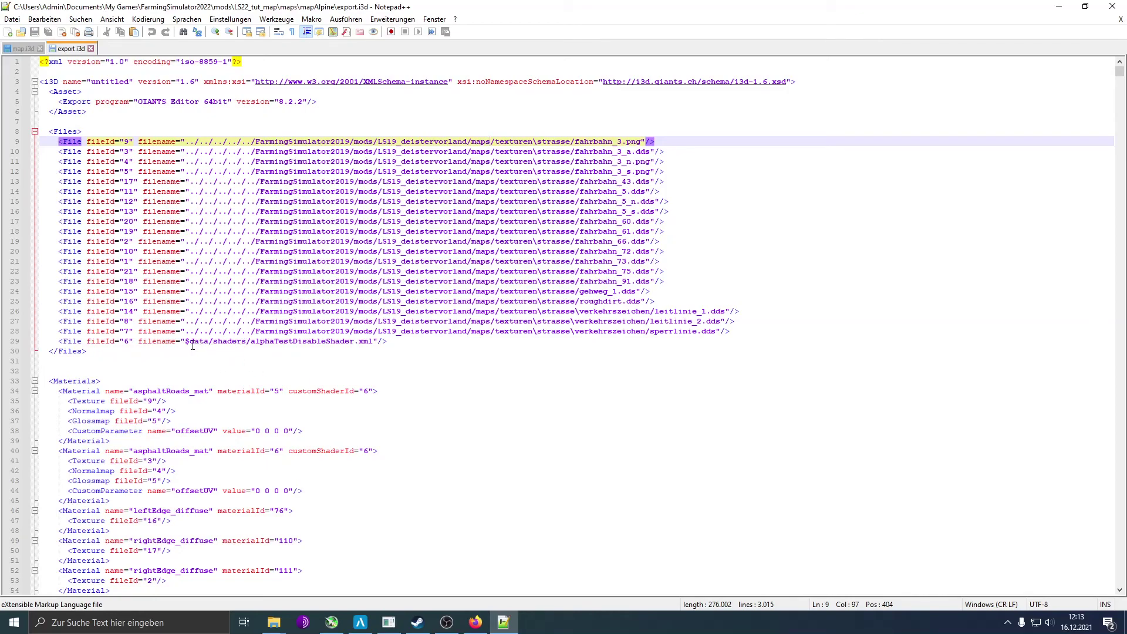
left_click(213, 341)
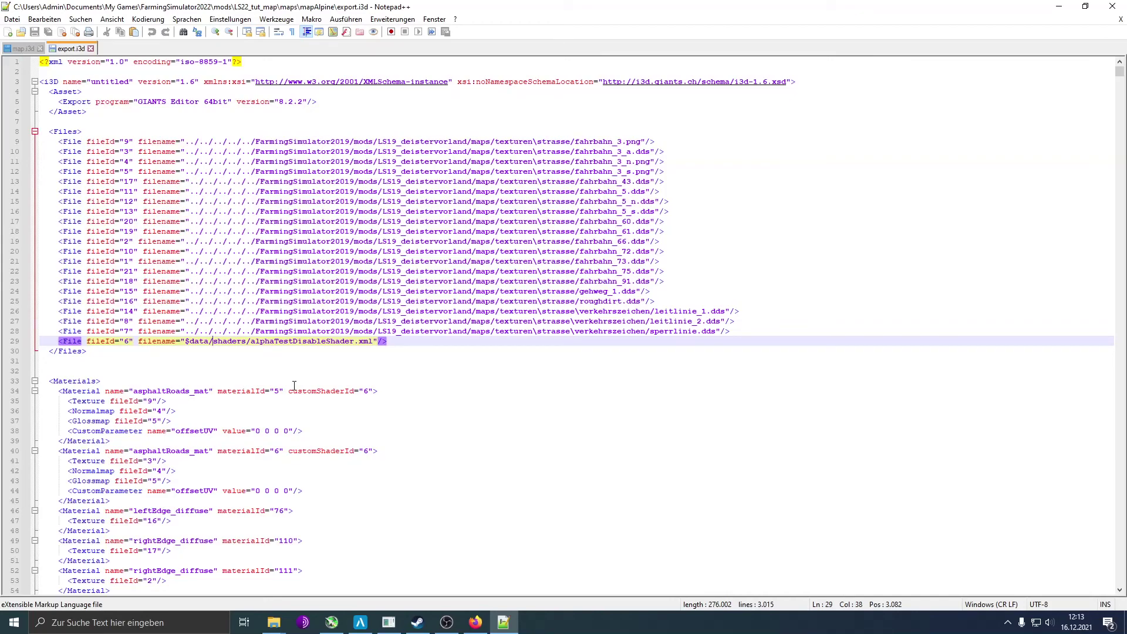
left_click_drag(185, 342, 208, 346)
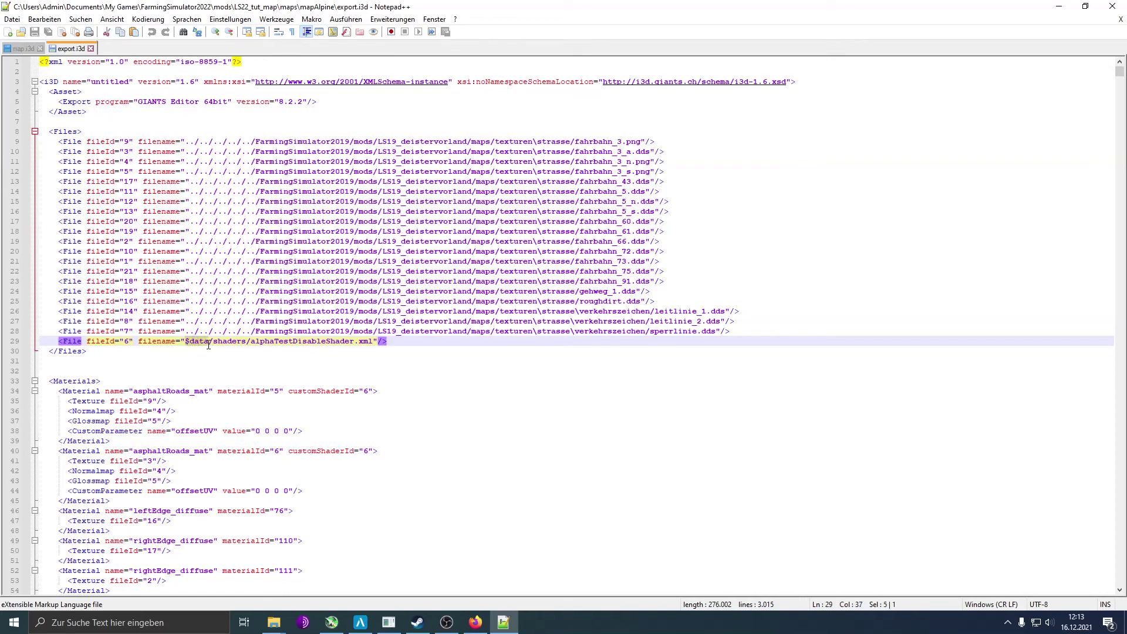
left_click(281, 355)
left_click_drag(185, 342, 210, 343)
left_click(210, 342)
left_click(274, 622)
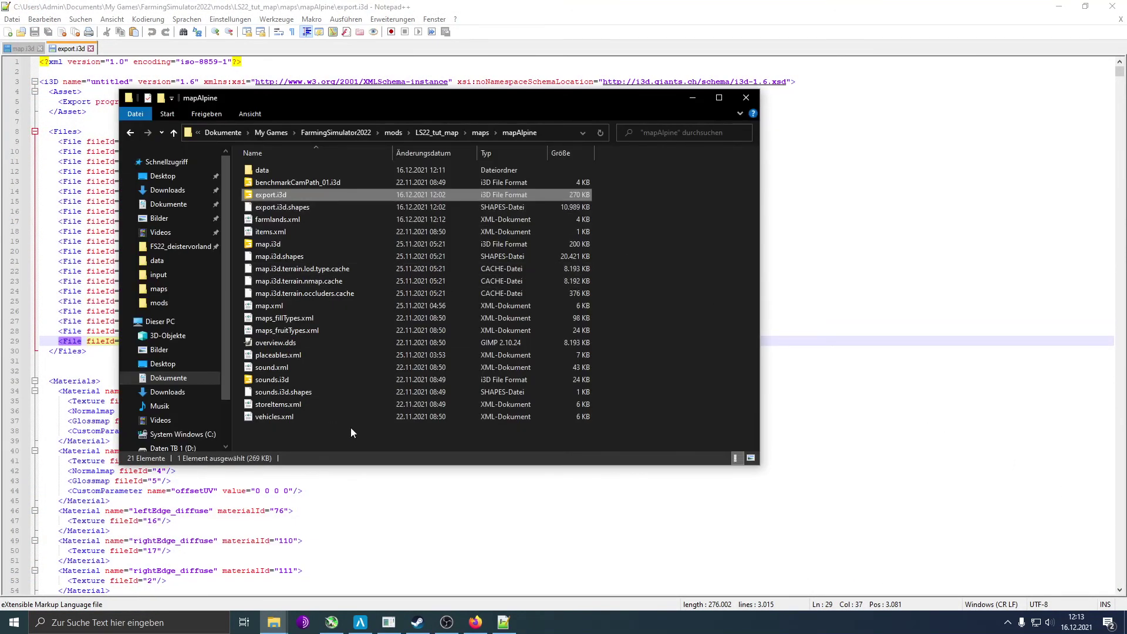
right_click(274, 622)
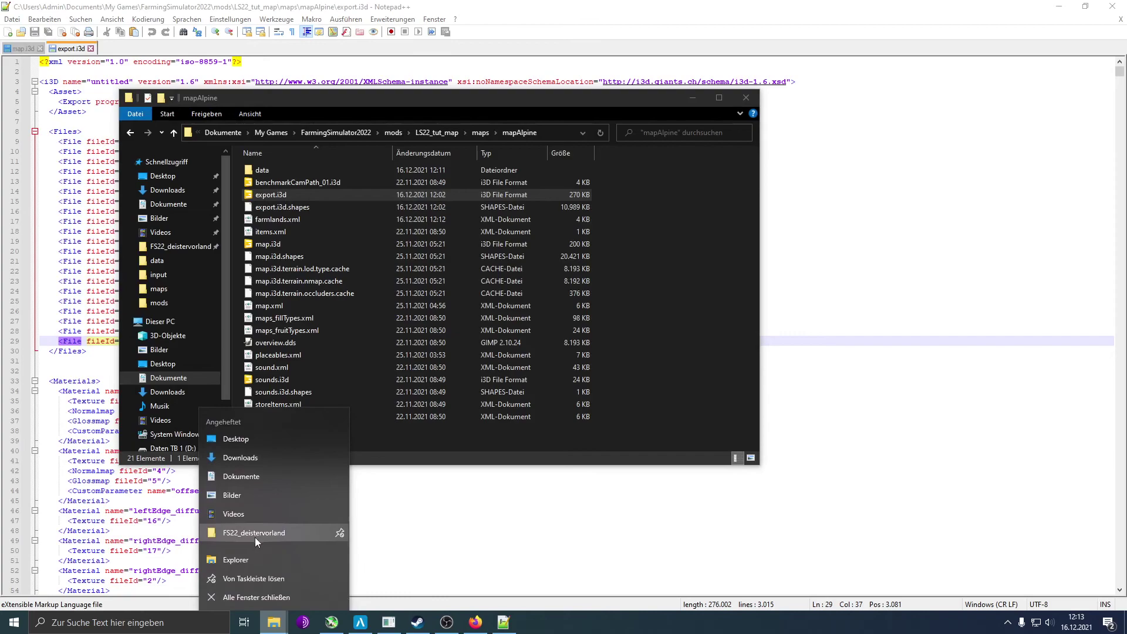
left_click(252, 557)
key("alt+F4")
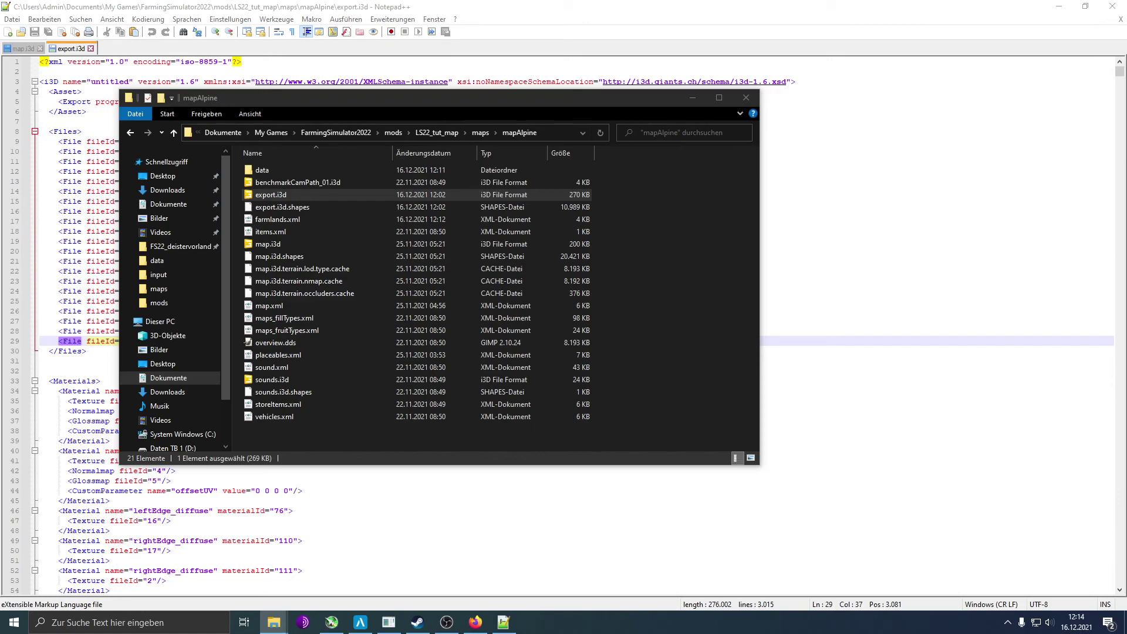
left_click(822, 172)
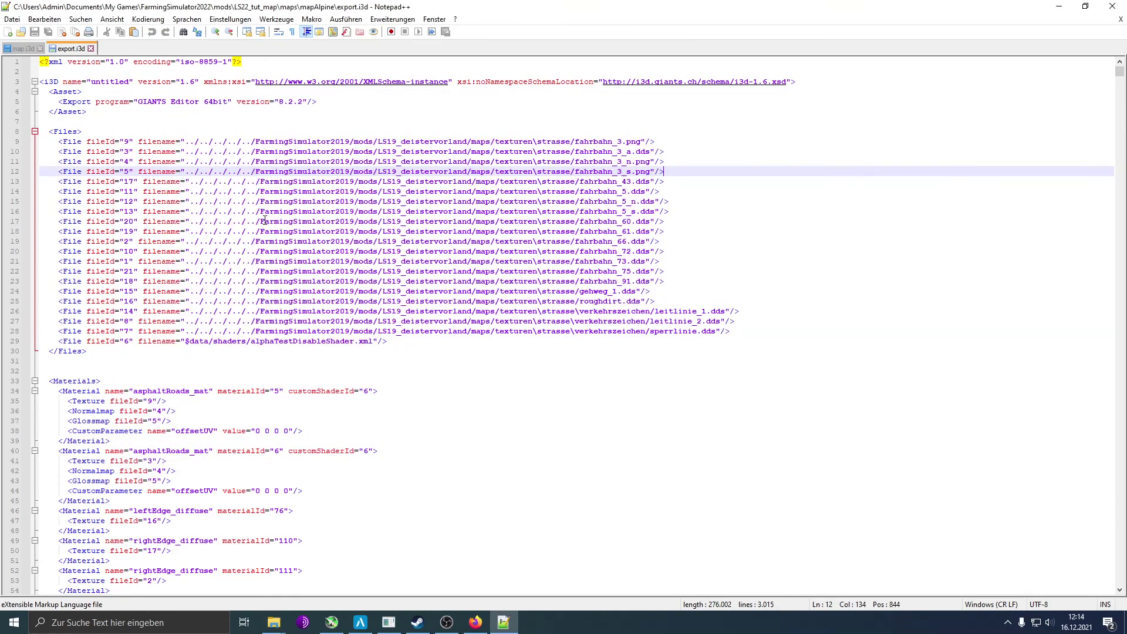
Insert "fs19support/" after "$data/" in the alphaTestDisableShader.xml path and save export.i3d
left_click(213, 342)
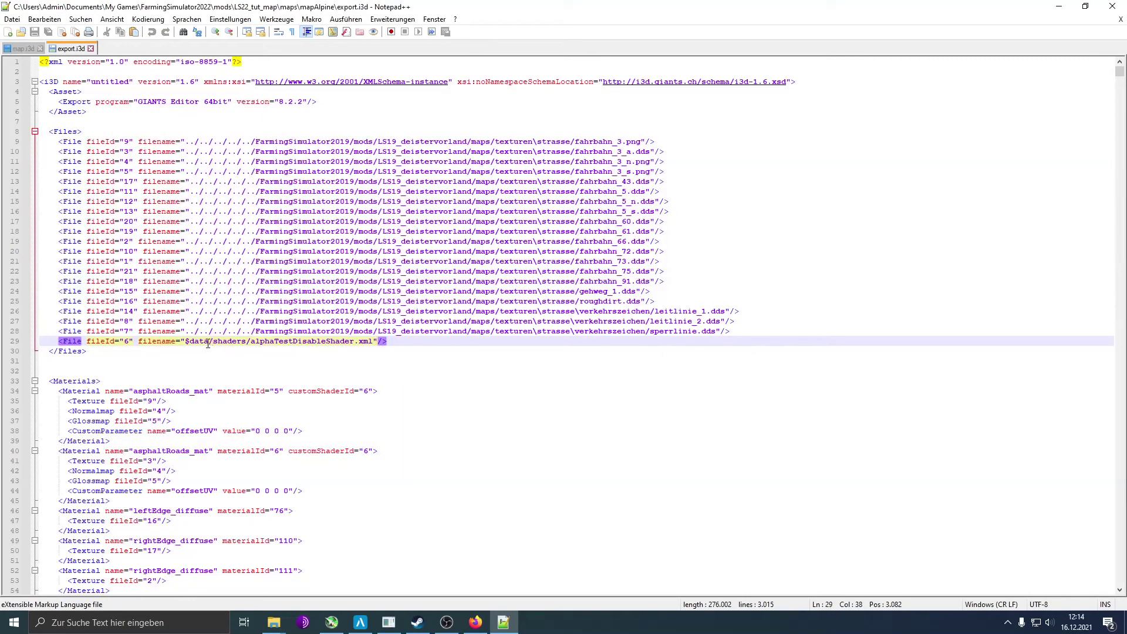
type("fs19support")
type("/")
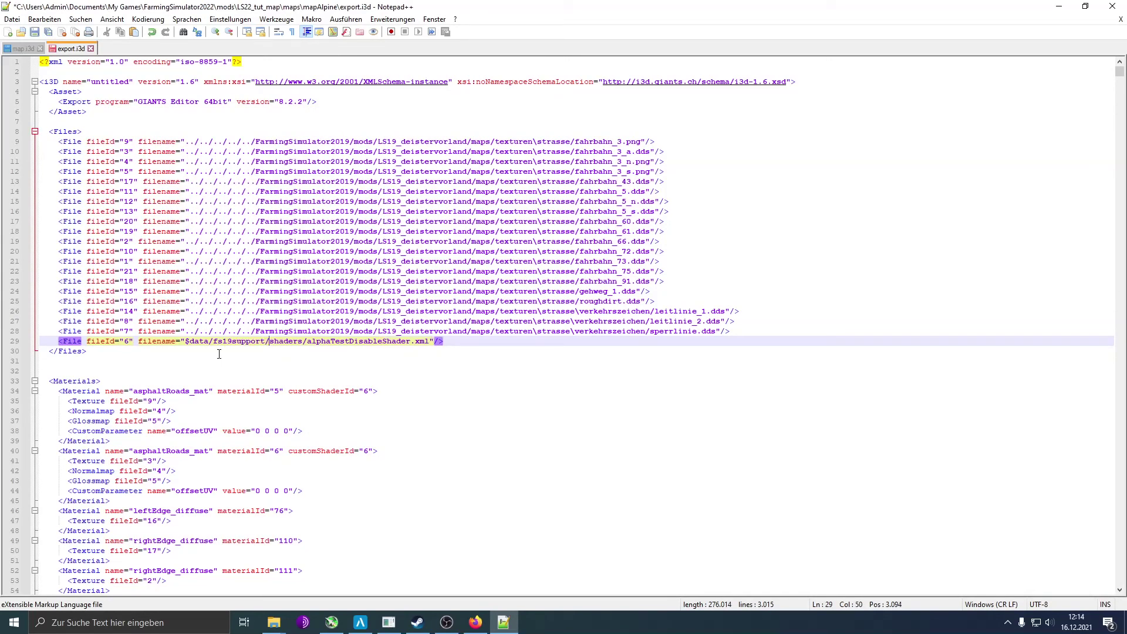
left_click_drag(364, 341, 420, 349)
left_click(465, 345)
left_click(504, 331)
left_click(474, 352)
key("ctrl+s")
Check the materials section of export.i3d, then close map.i3d and export.i3d and exit Notepad++
scroll(492, 201, "down", 15)
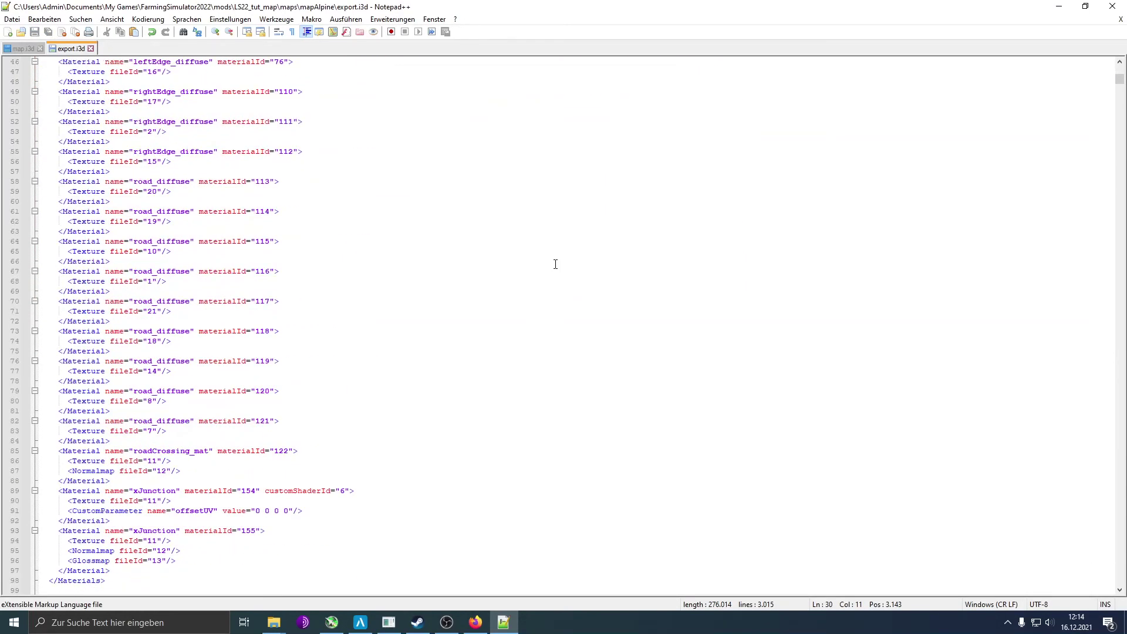
scroll(555, 264, "up", 15)
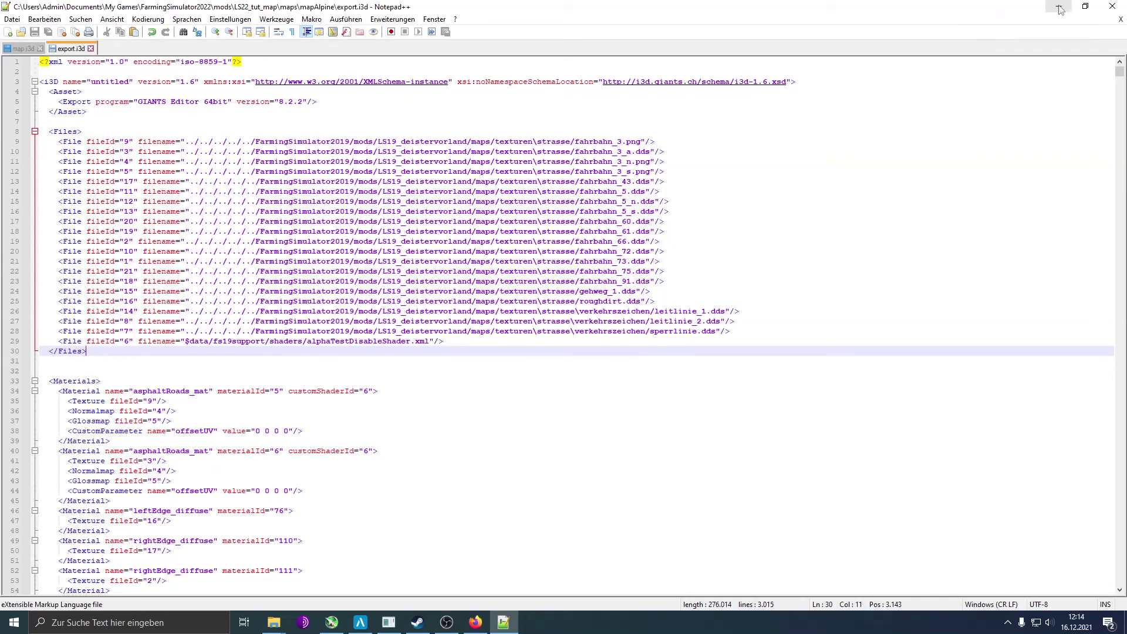
left_click(40, 48)
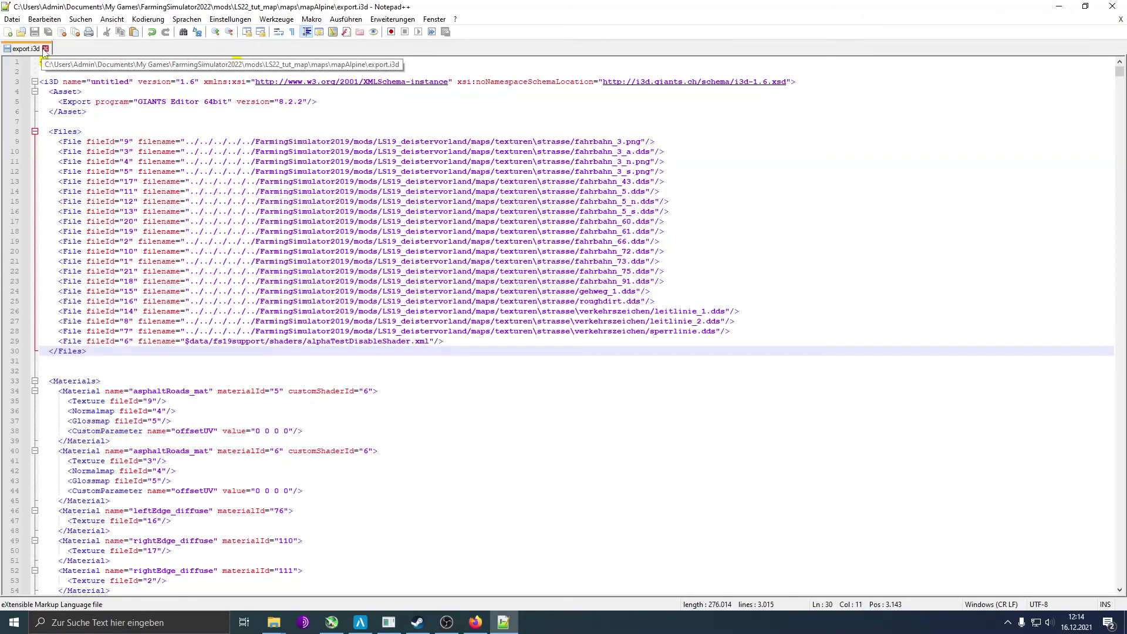
left_click(46, 48)
left_click(1107, 7)
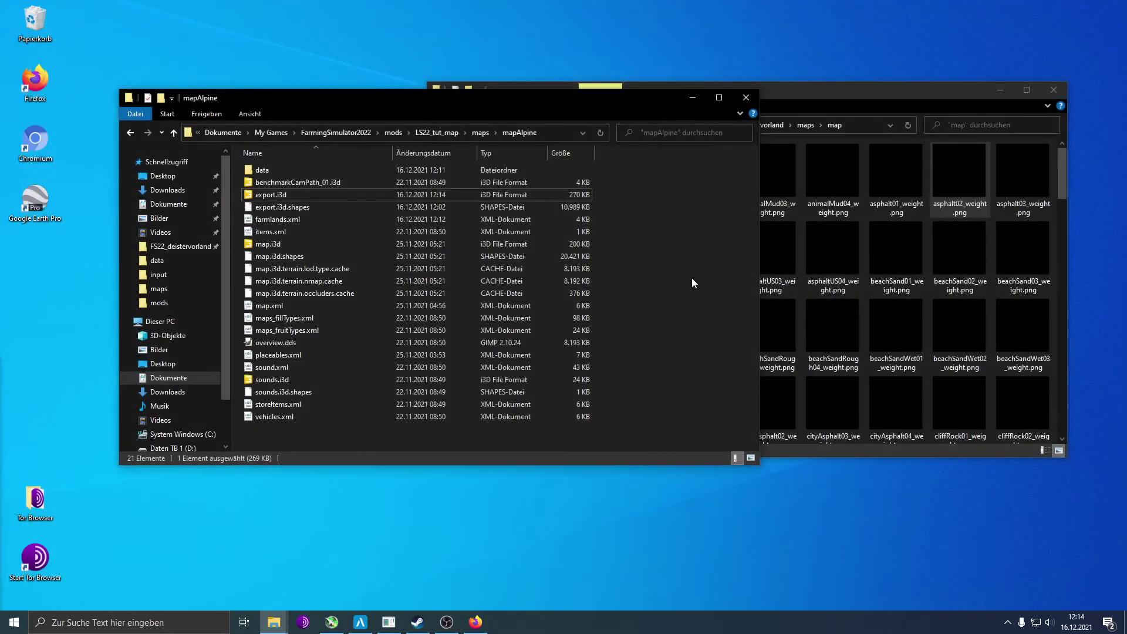
Open export.i3d from the mapAlpine folder in GIANTS Editor 9.0.1 and check the loading messages in the console
double_click(301, 195)
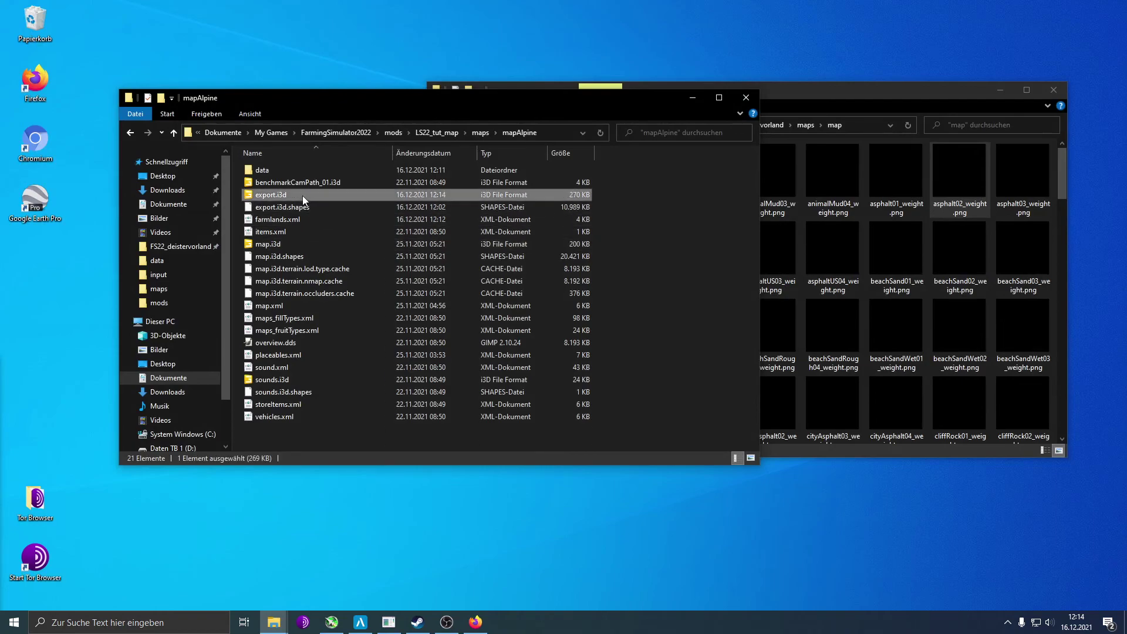
left_click(498, 292)
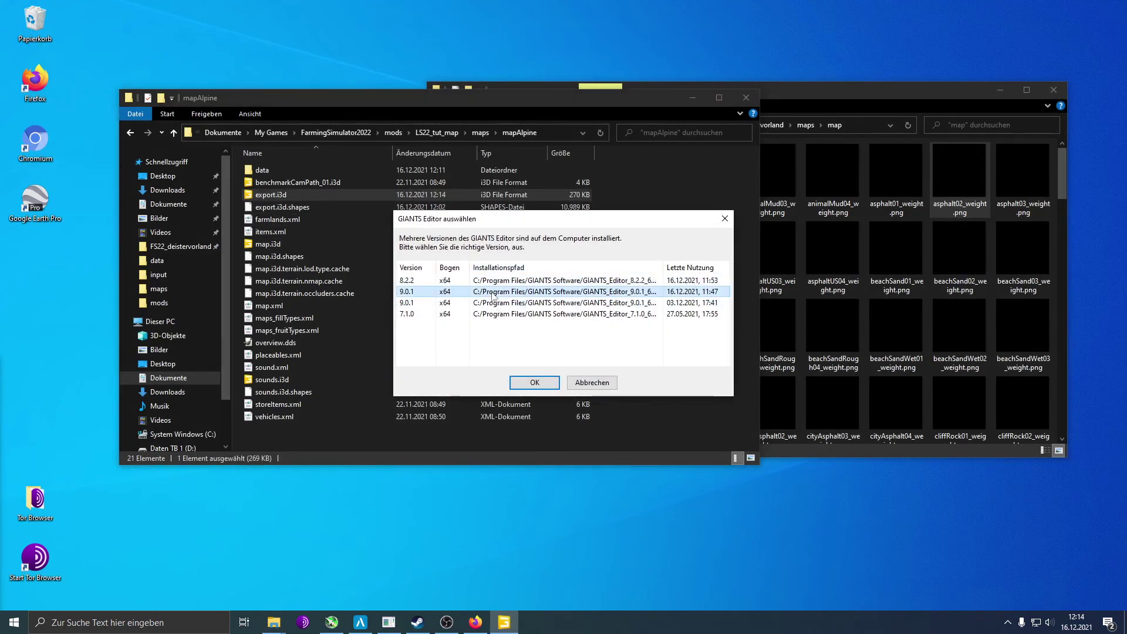
left_click(541, 383)
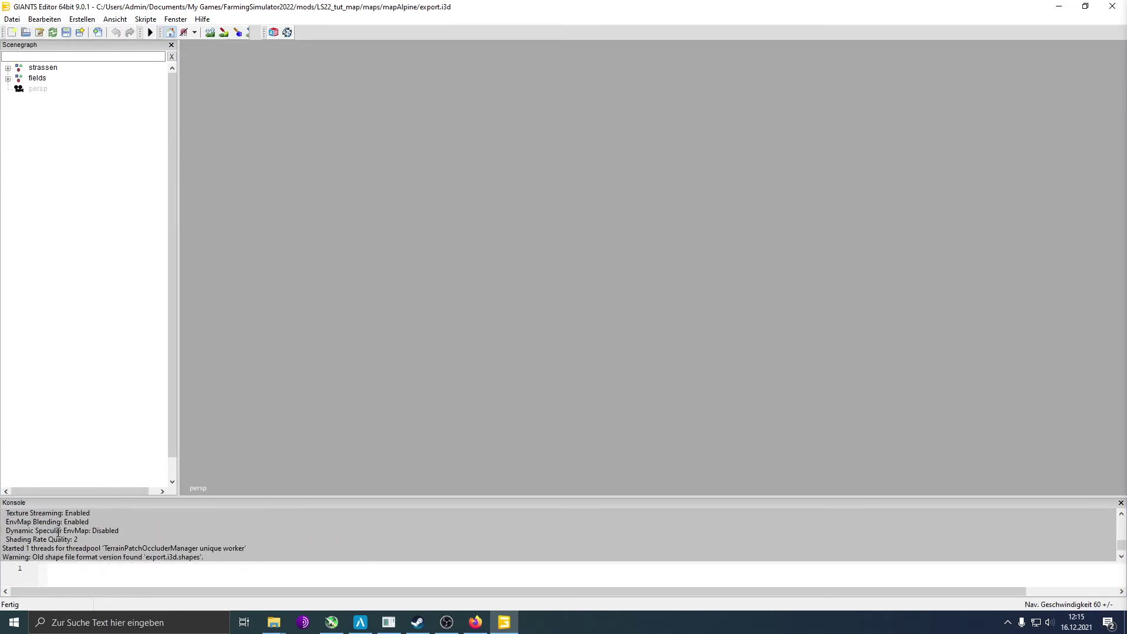
left_click_drag(43, 531, 293, 556)
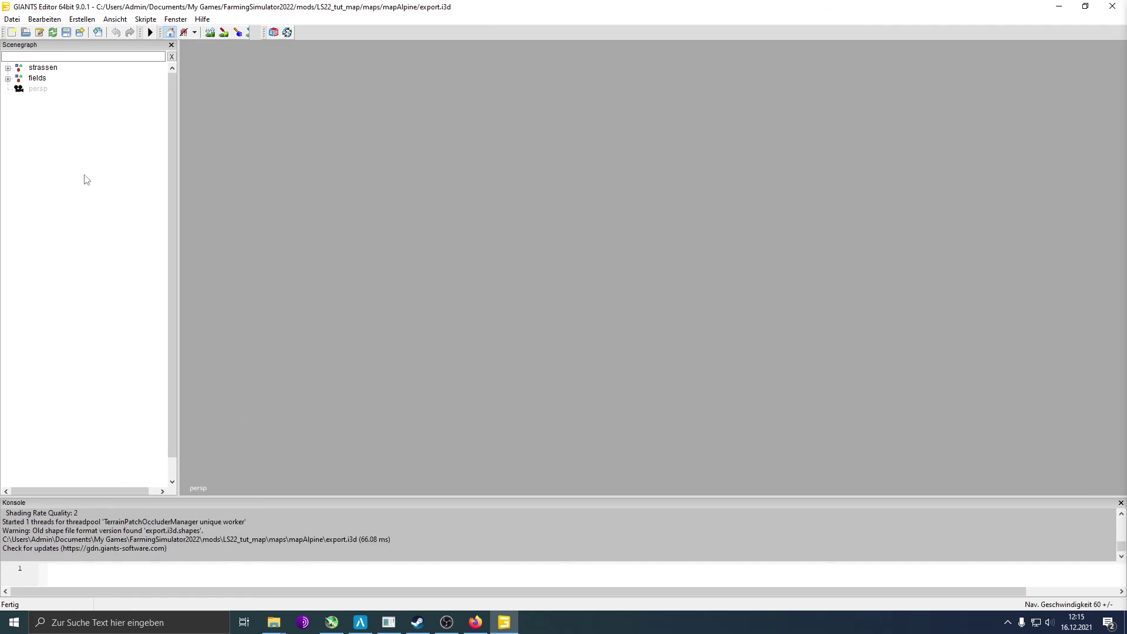
Examine the textures of the strassen roads, including the seam where the B17_8 road meets the marked road
left_click(41, 68)
right_click_drag(506, 277, 485, 229)
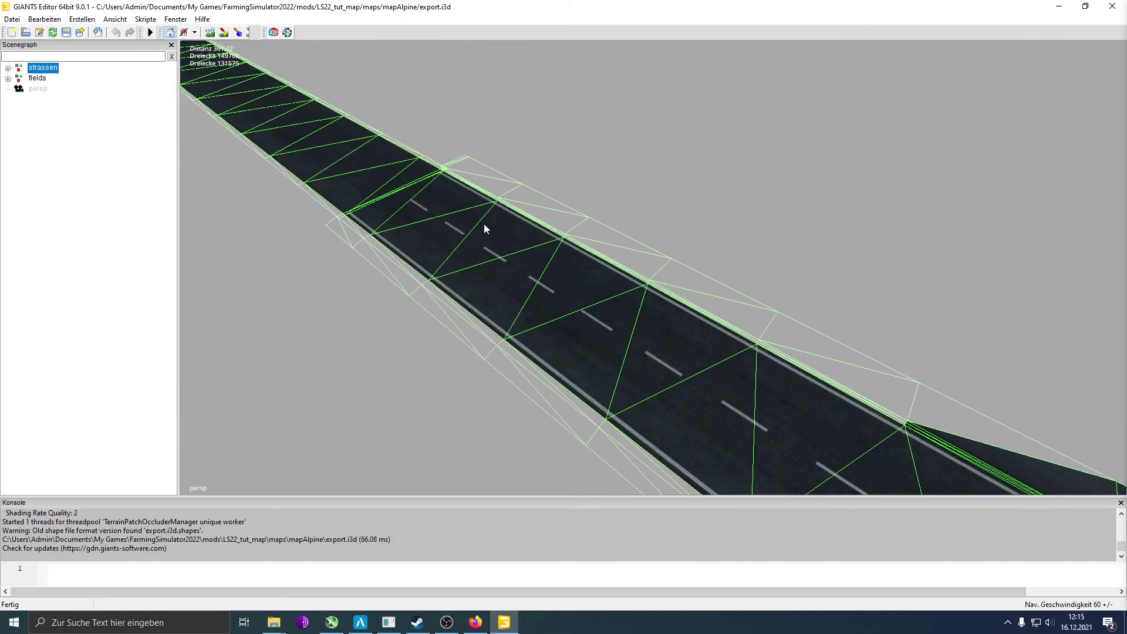
right_click_drag(485, 226, 534, 257)
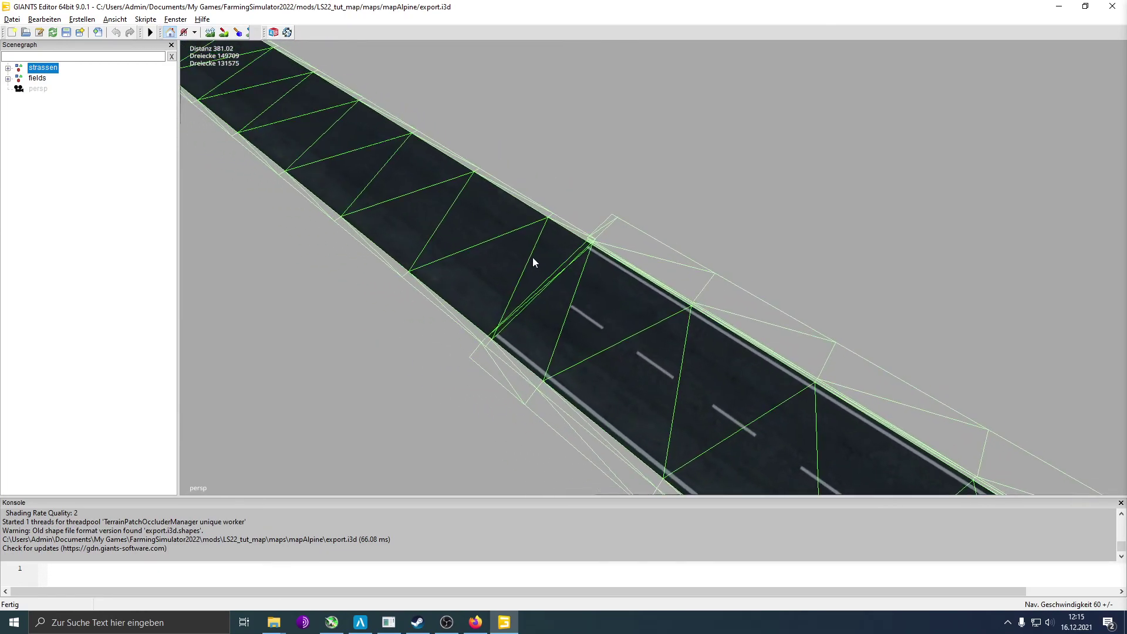
left_click(487, 256)
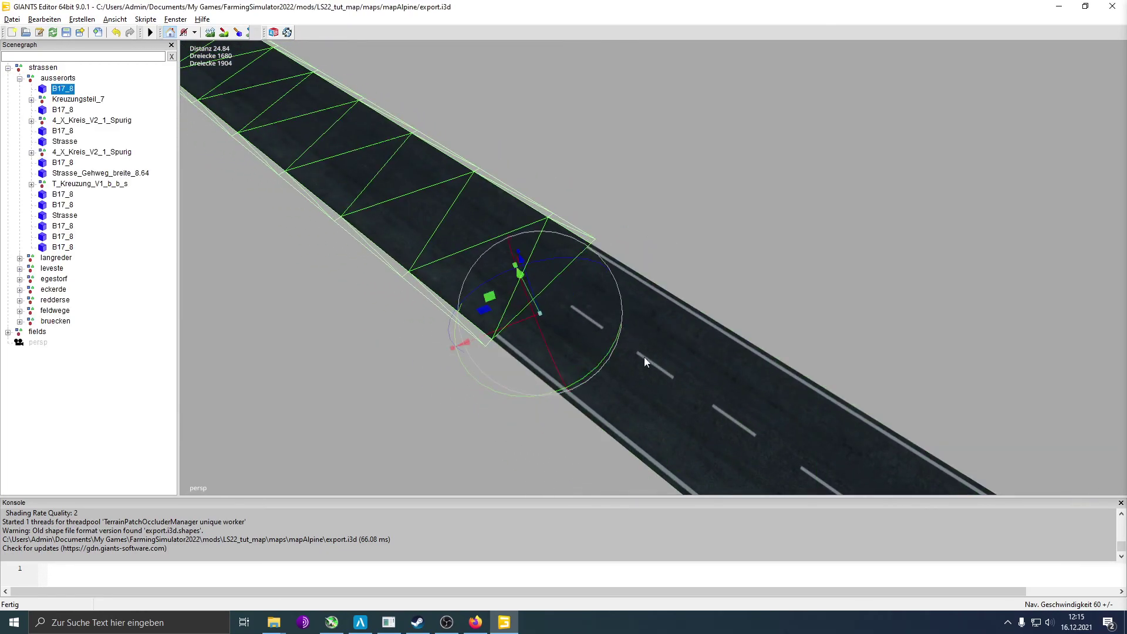
scroll(641, 355, "up", 3)
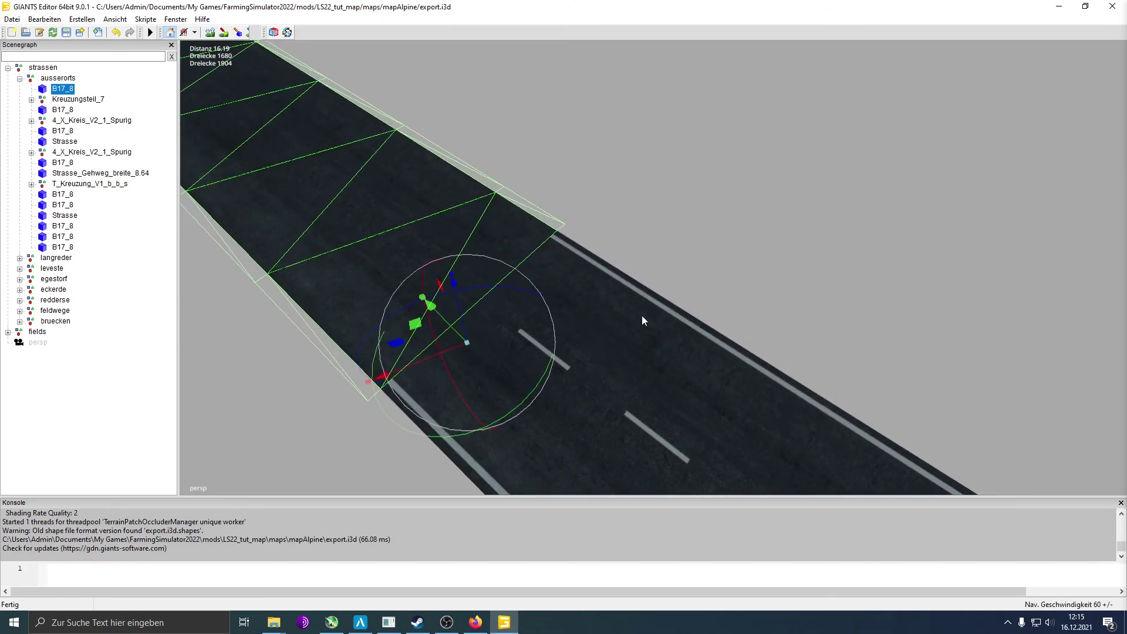
scroll(494, 229, "up", 5)
right_click_drag(513, 227, 506, 265)
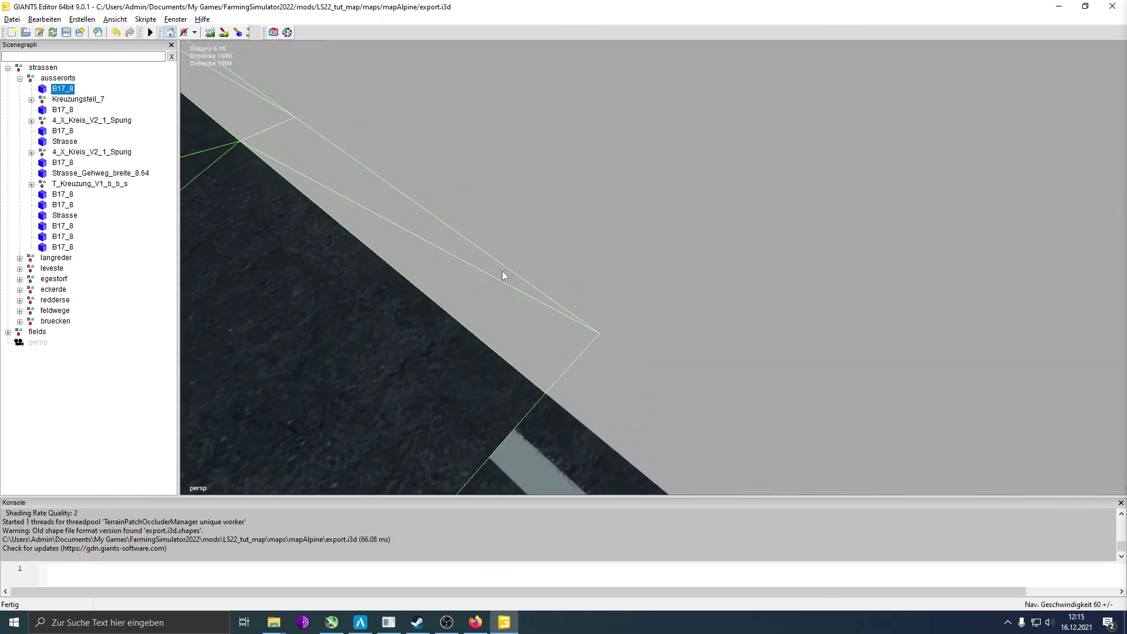
scroll(540, 332, "down", 8)
scroll(515, 346, "up", 4)
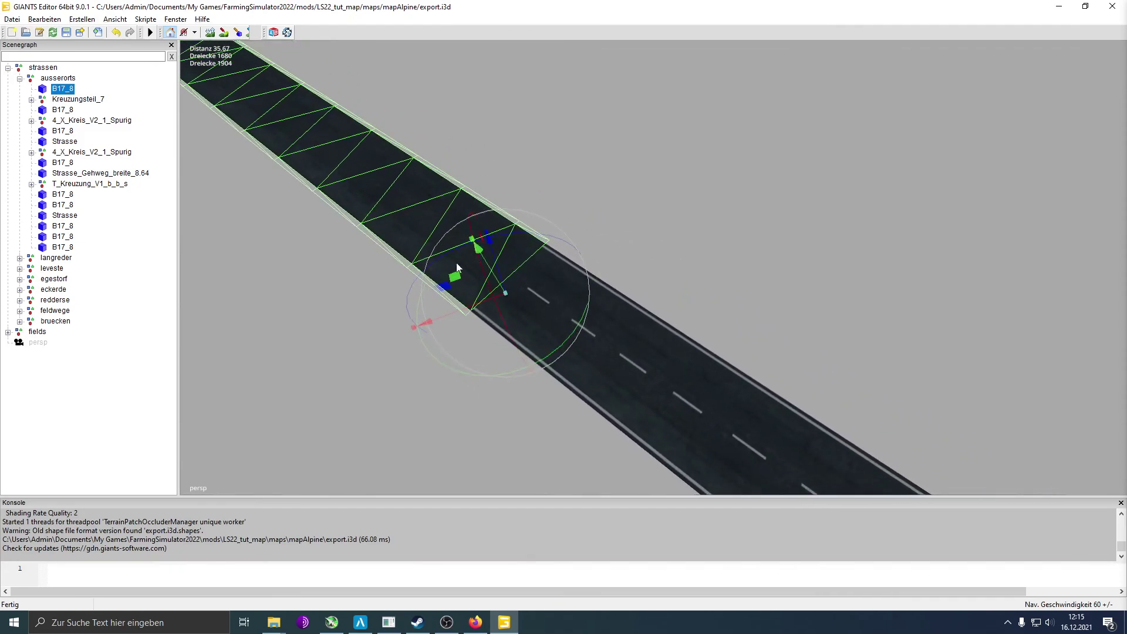
scroll(440, 233, "up", 5)
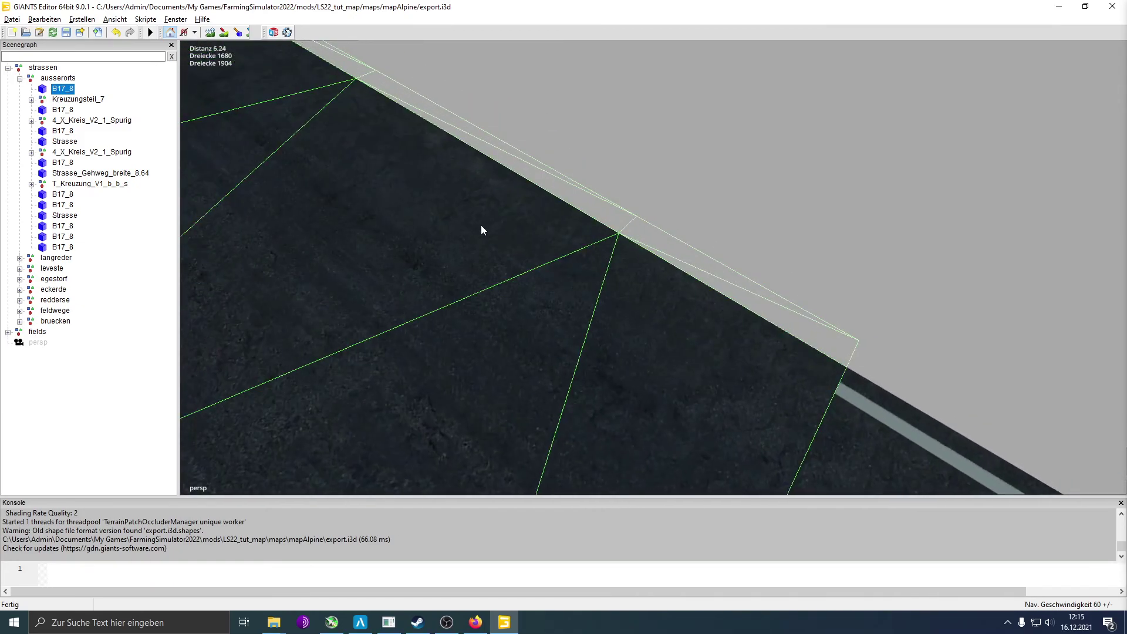
scroll(611, 279, "down", 10)
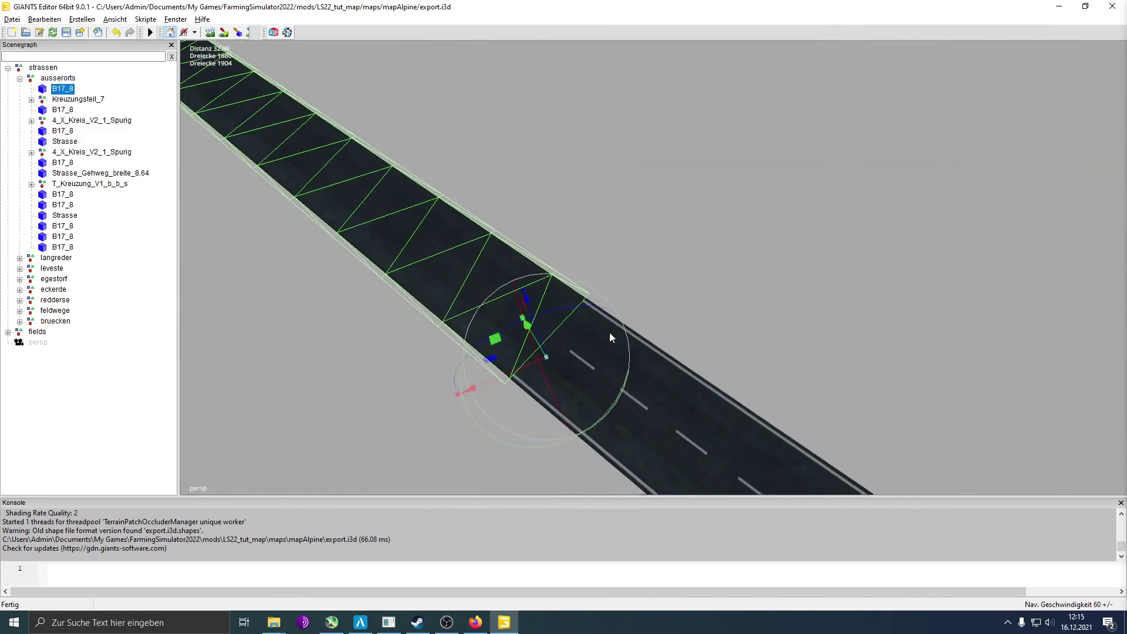
Inspect the Strasse_Gehweg_breite_8.64 road pieces, their sidewalks and the kreuzung_kurve junction for correct textures
left_click(705, 376)
scroll(739, 346, "up", 3)
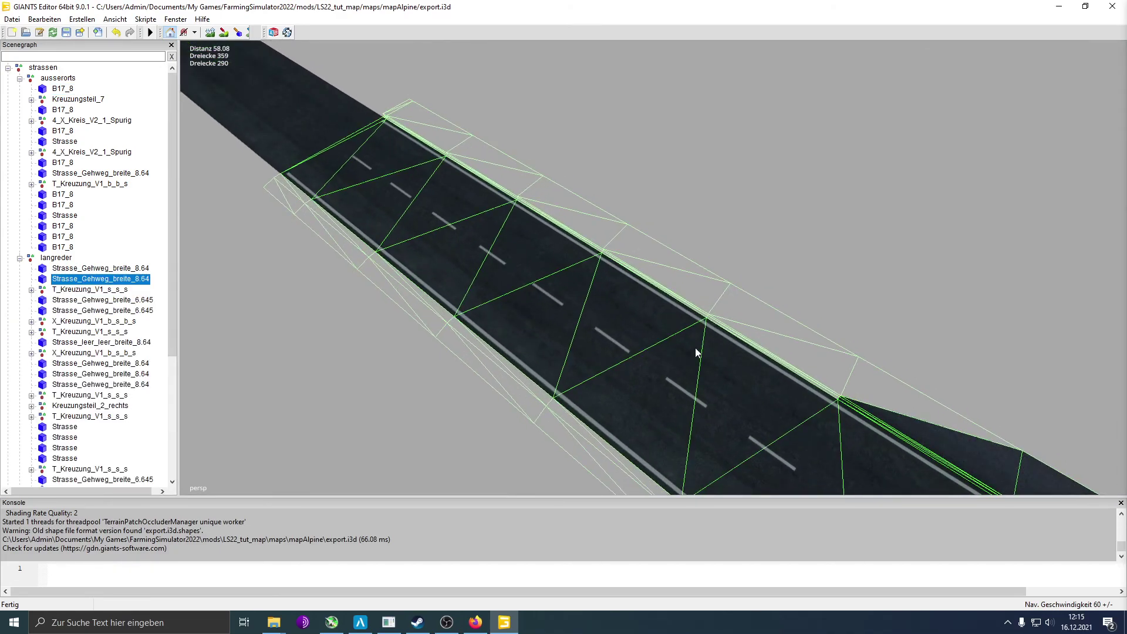
key("alt")
scroll(754, 354, "up", 5)
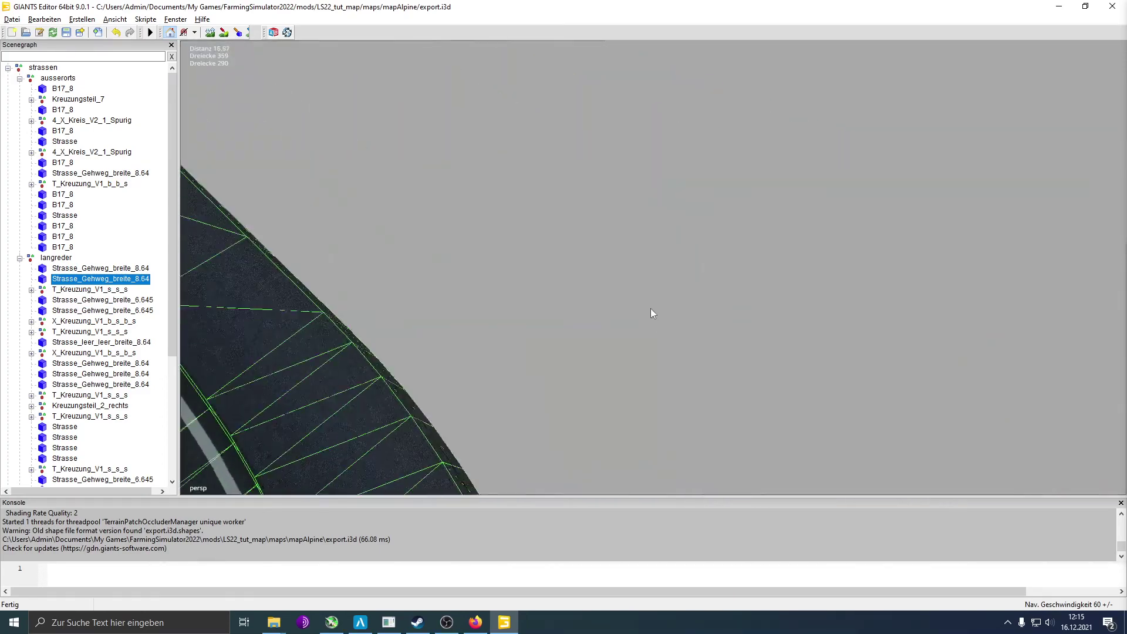
scroll(595, 304, "down", 3)
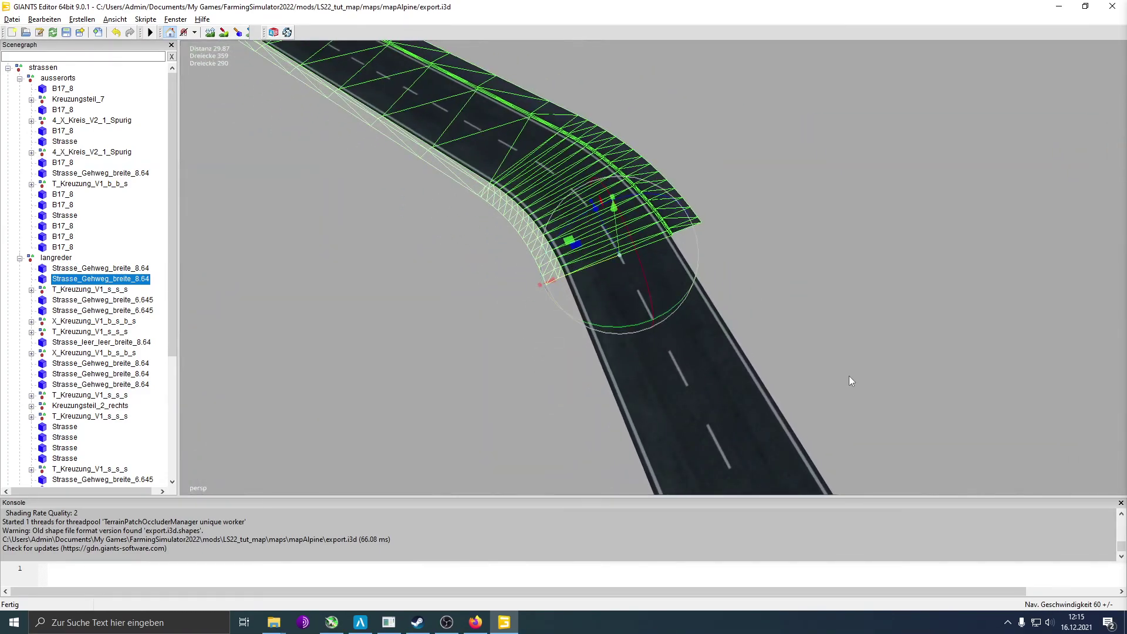
right_click_drag(799, 411, 699, 312)
left_click(643, 336)
left_click(541, 358)
right_click_drag(731, 387, 578, 396)
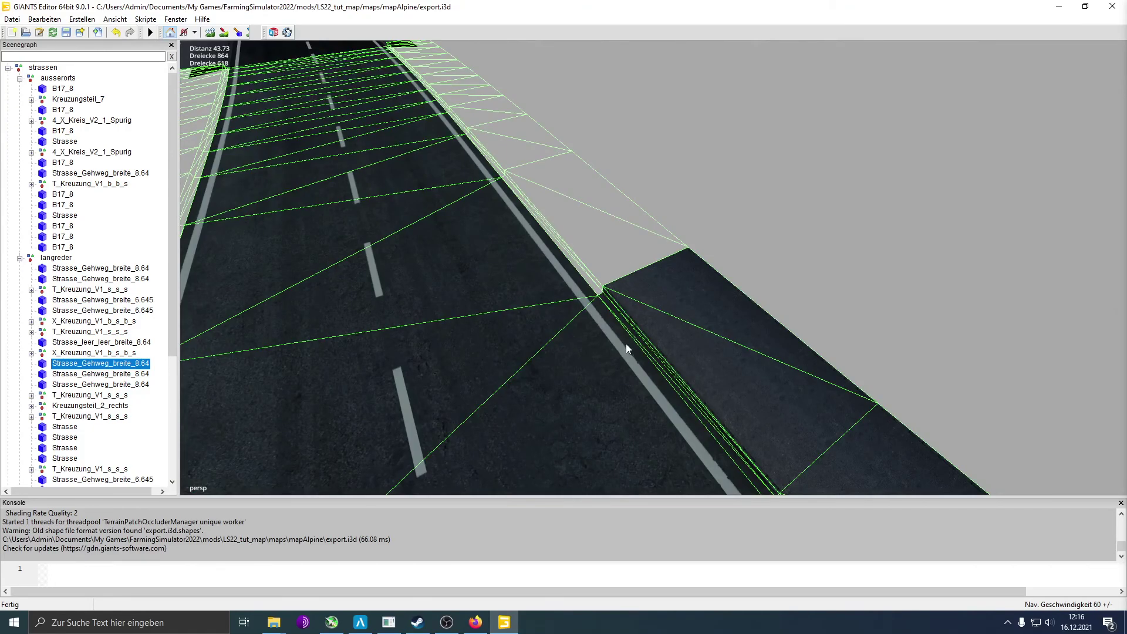
key("f")
right_click_drag(516, 324, 615, 254)
left_click(614, 255)
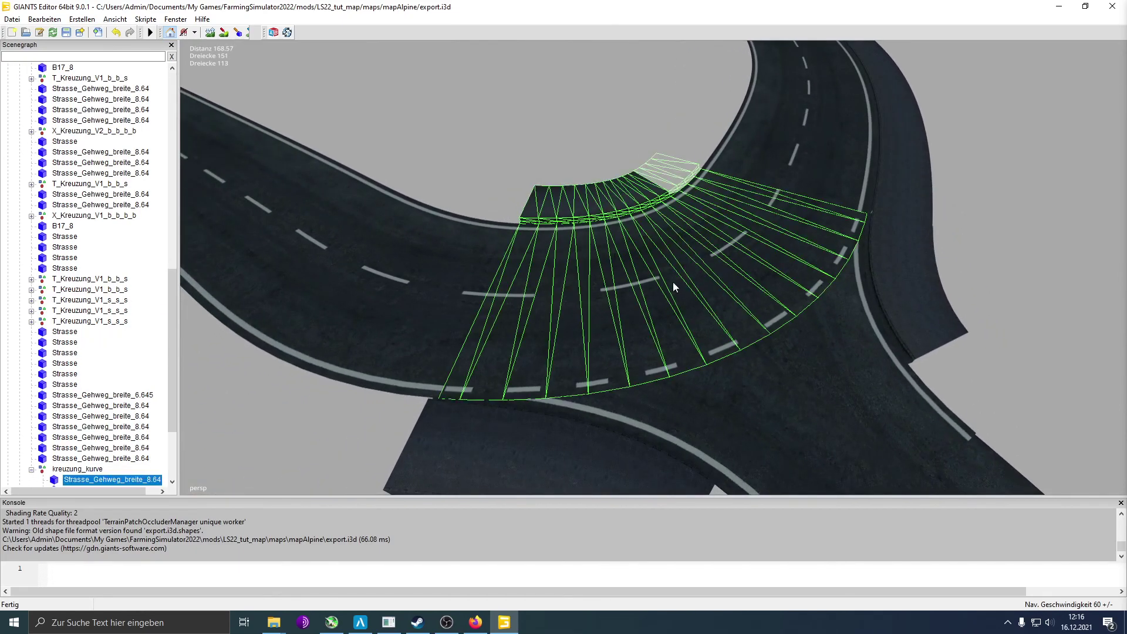
left_click(990, 243)
right_click_drag(799, 292, 712, 292)
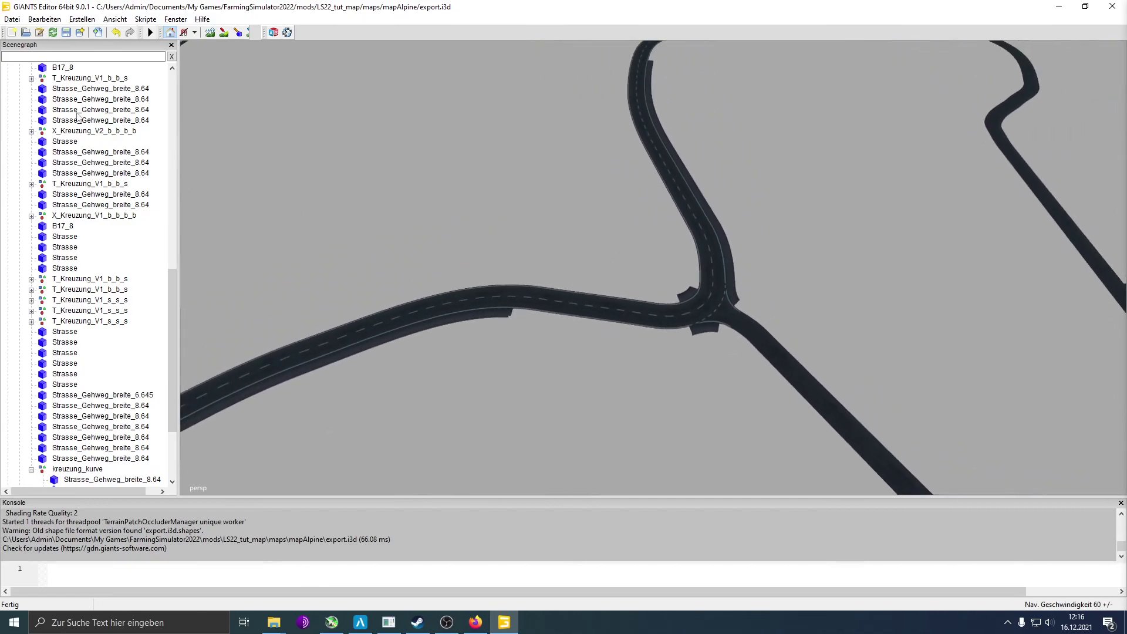
Collapse the strassen group, save export.i3d and close the editor after checking the console
scroll(78, 112, "up", 15)
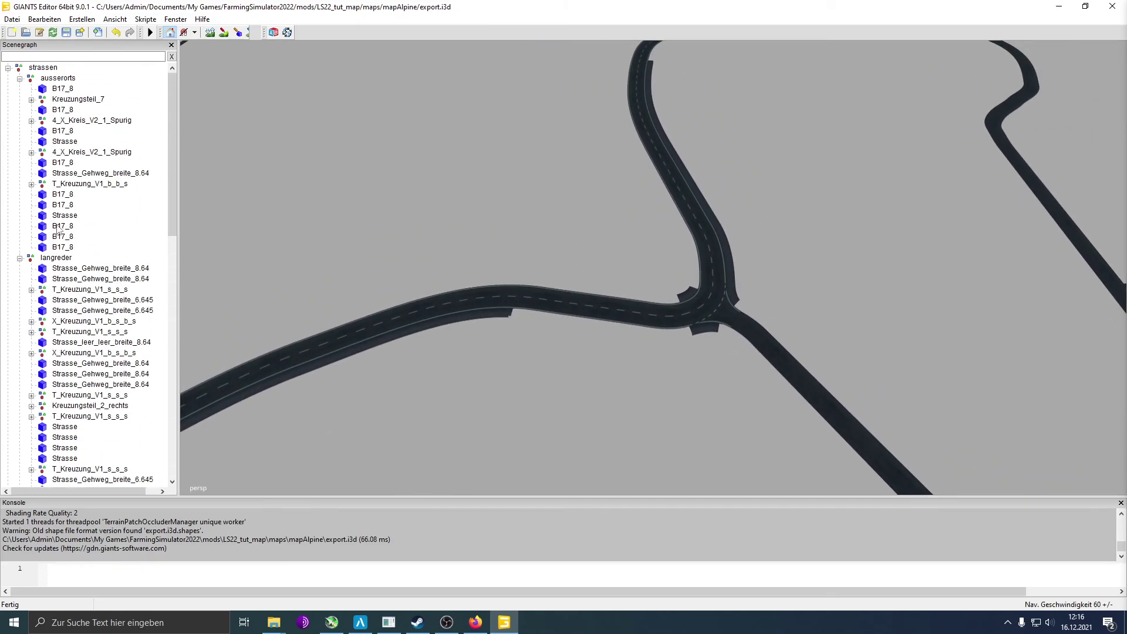
left_click(8, 69)
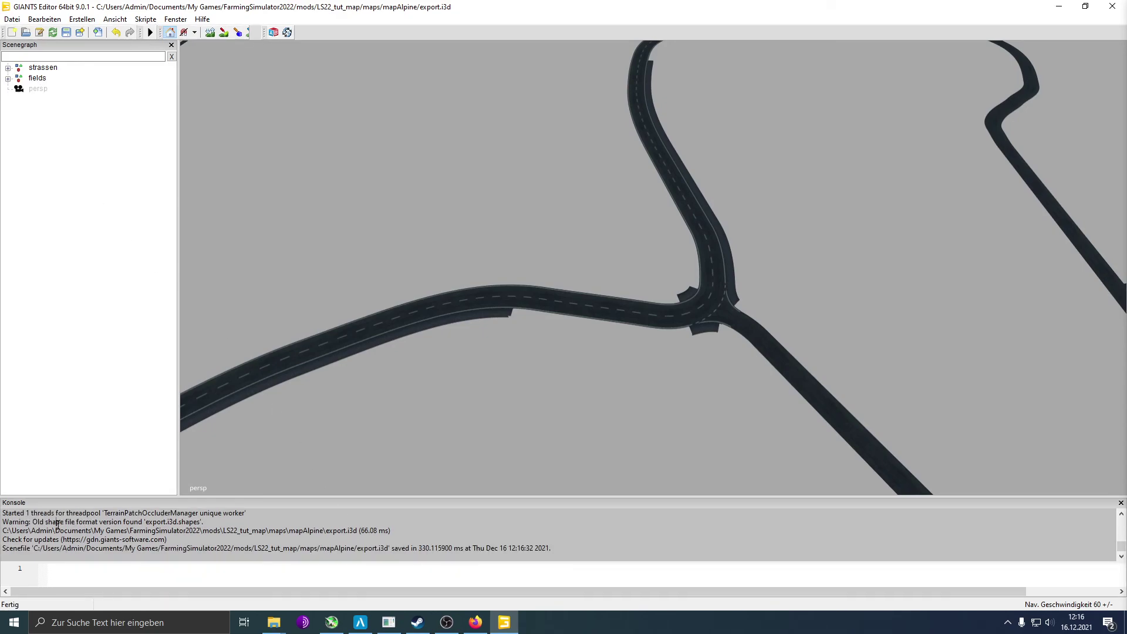
left_click_drag(57, 523, 291, 524)
left_click(322, 535)
left_click(1112, 7)
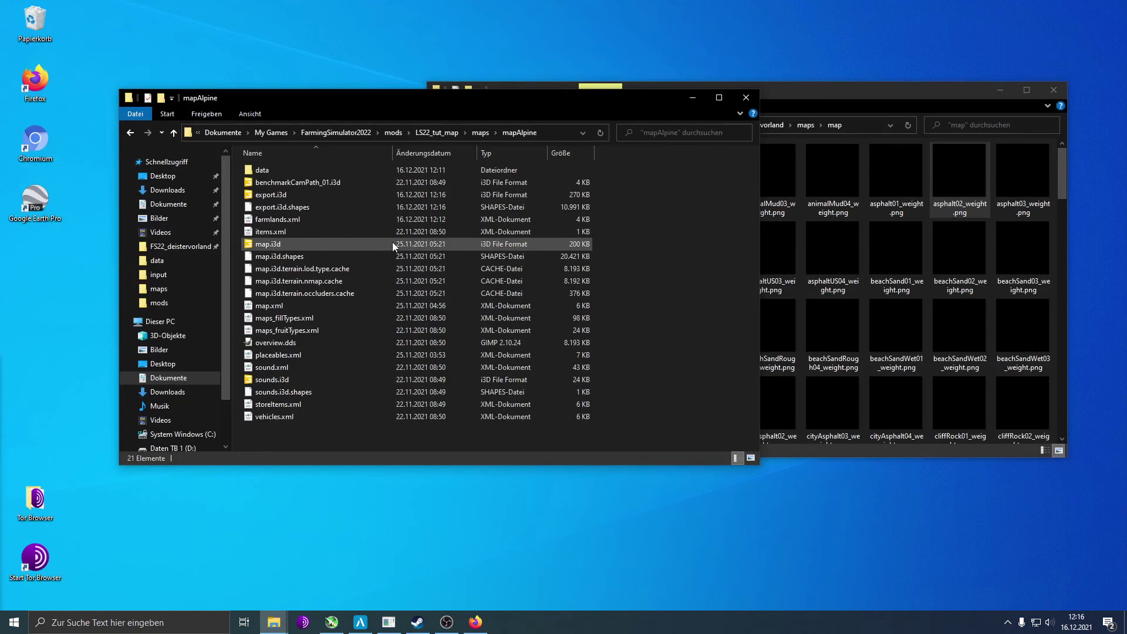
Open map.i3d from the mapAlpine folder in GIANTS Editor 9.0.1 and check the console errors
left_click(329, 240)
double_click(329, 242)
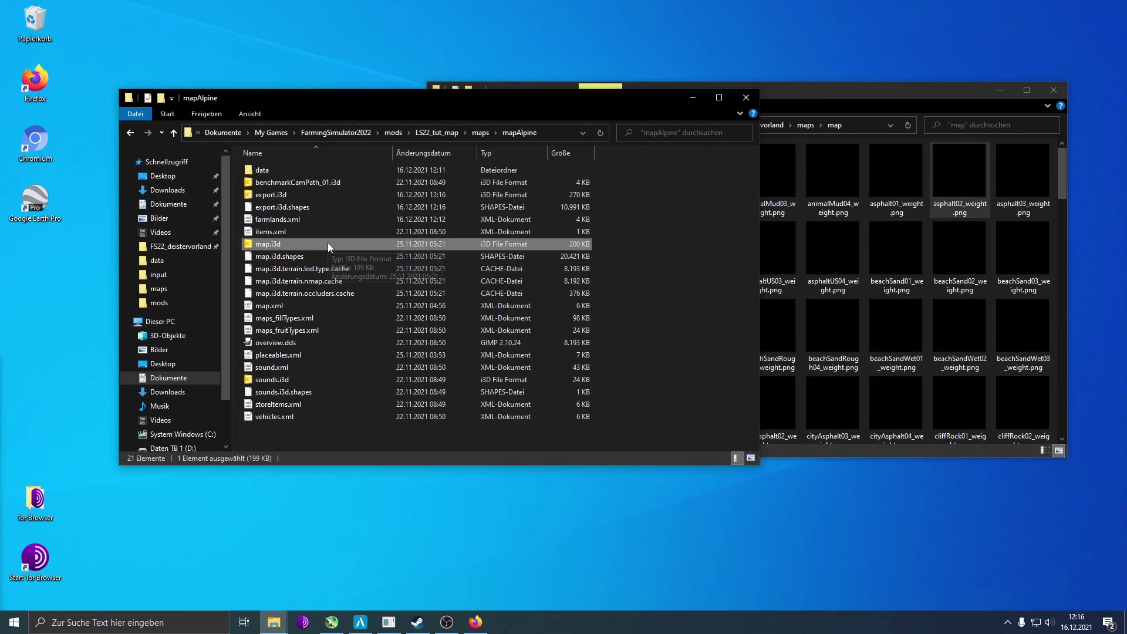
left_click(534, 382)
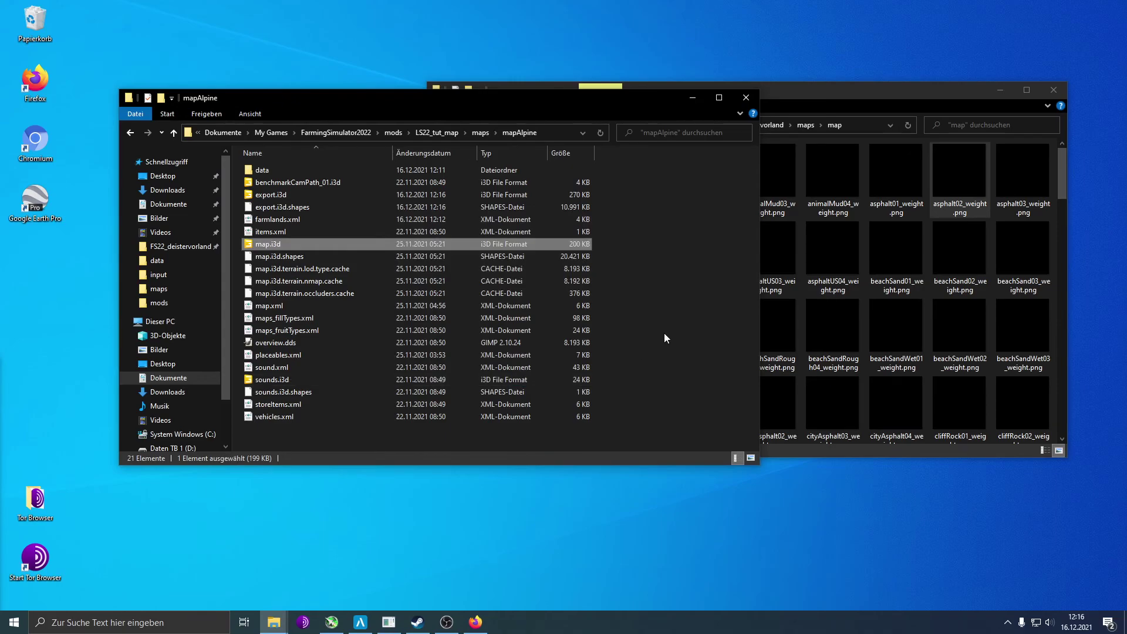
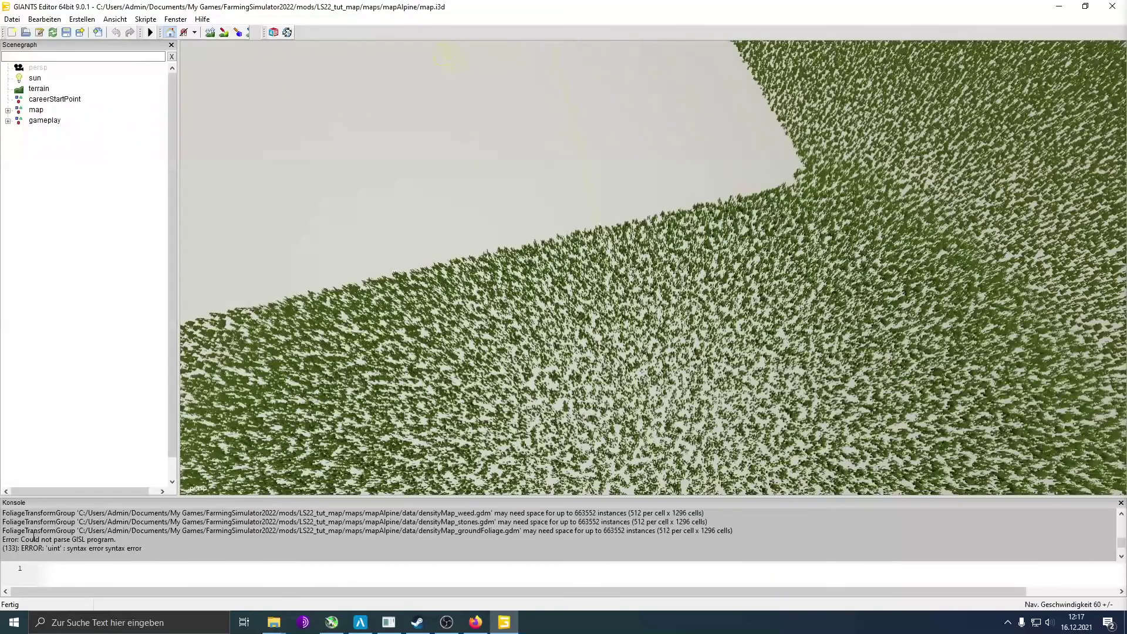
left_click_drag(42, 541, 117, 539)
Look over the map terrain, then import export.i3d with its roads and fields into map.i3d
scroll(457, 436, "down", 10)
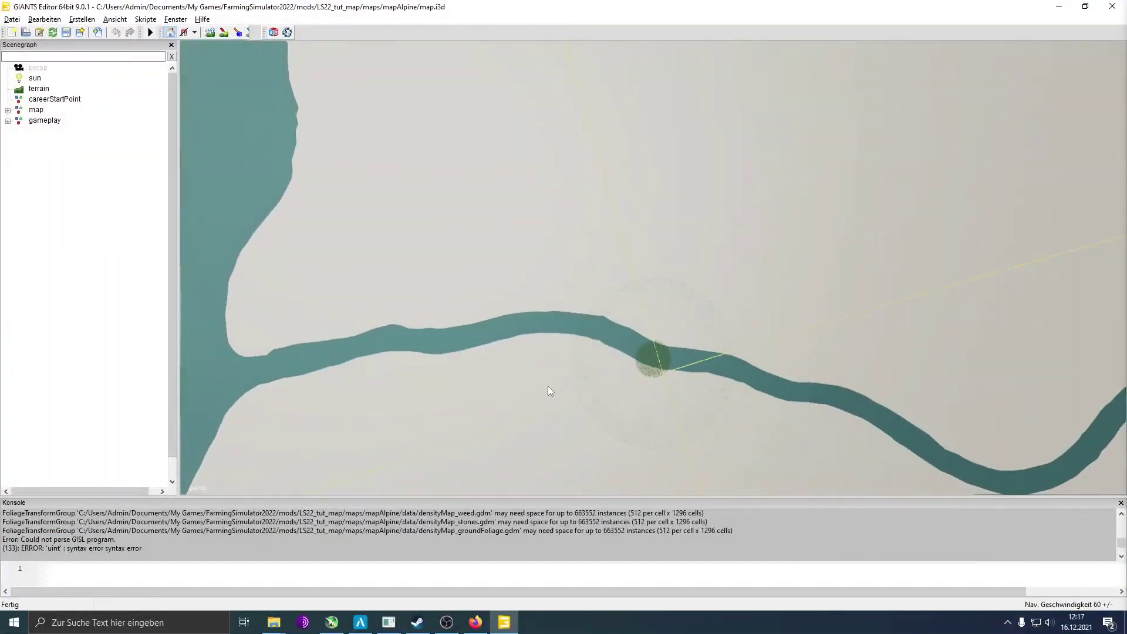
right_click_drag(547, 389, 603, 234)
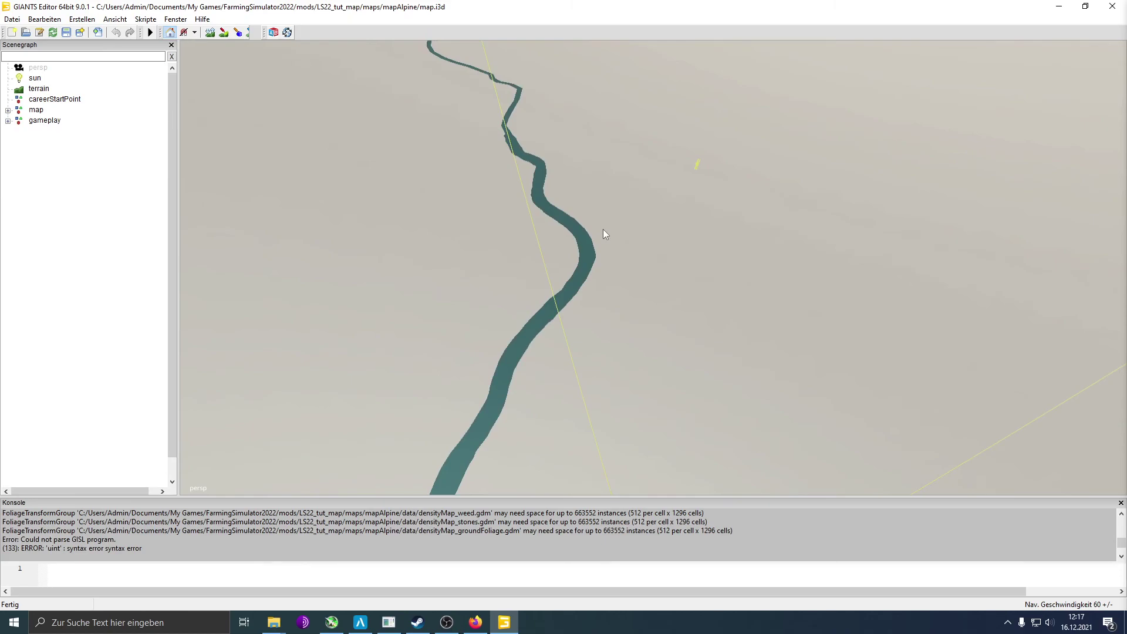
right_click_drag(608, 261, 477, 184)
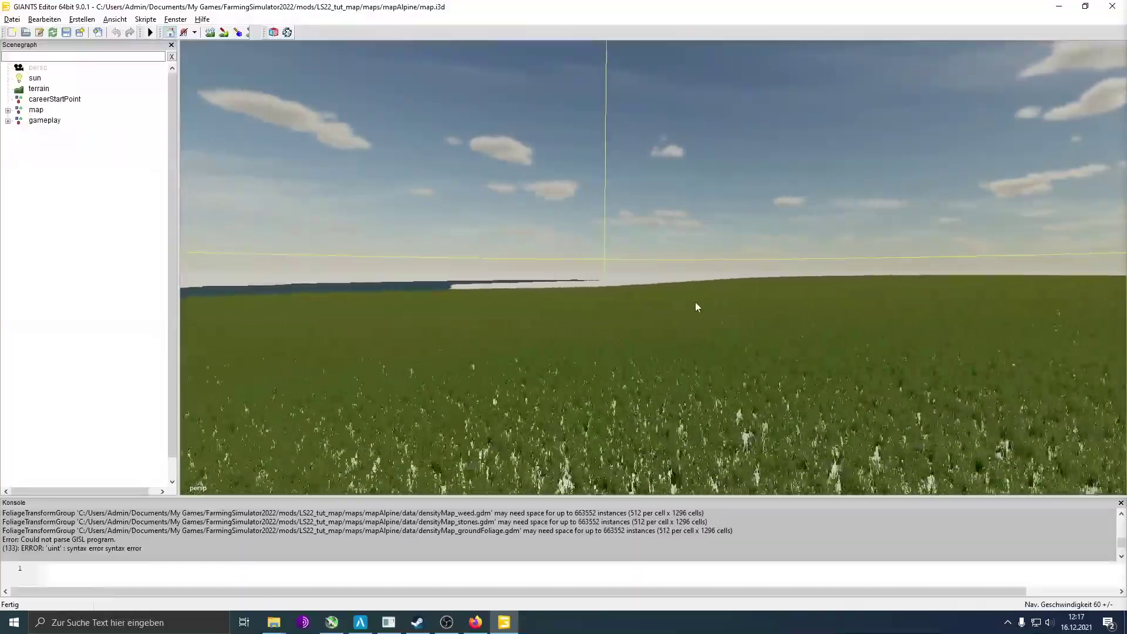
middle_click_drag(768, 334, 738, 454)
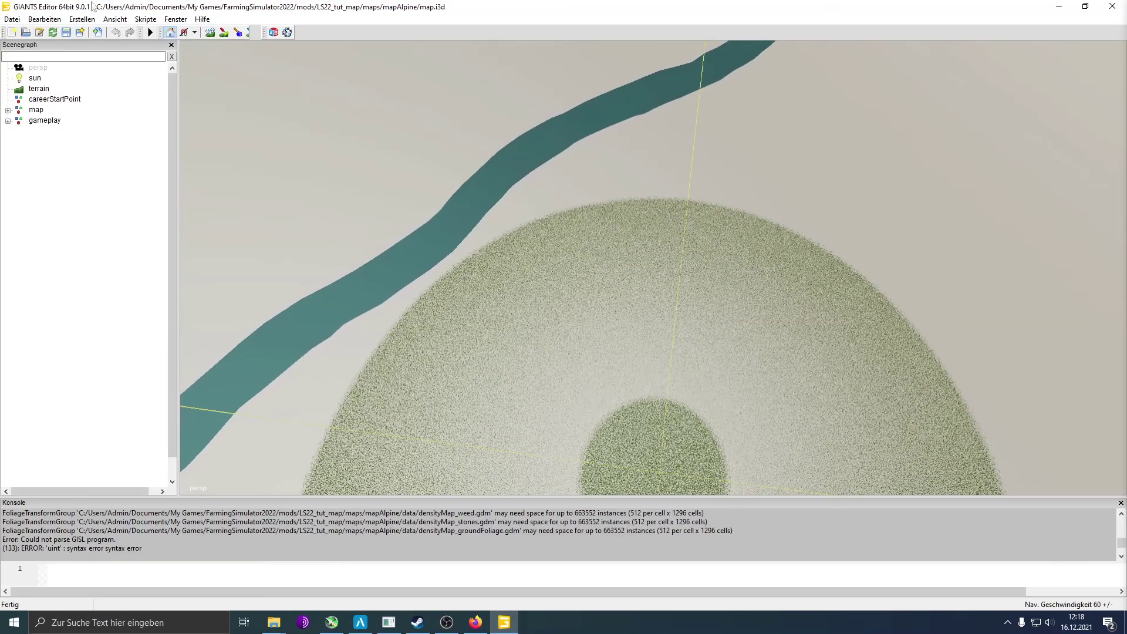
left_click(12, 19)
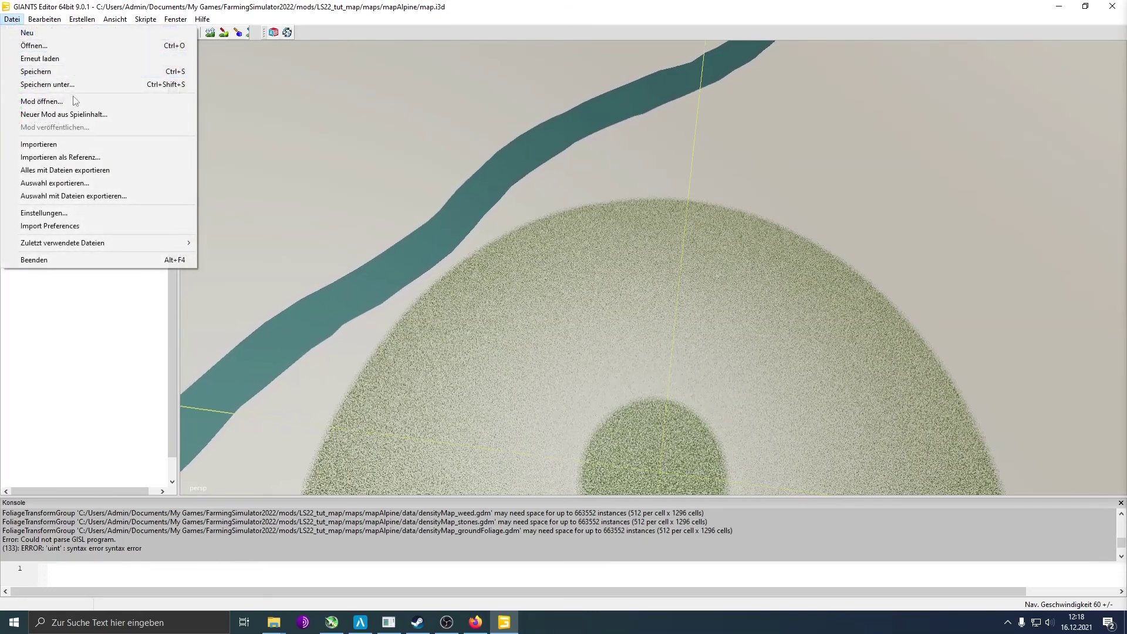
left_click(61, 144)
left_click(178, 135)
left_click(451, 324)
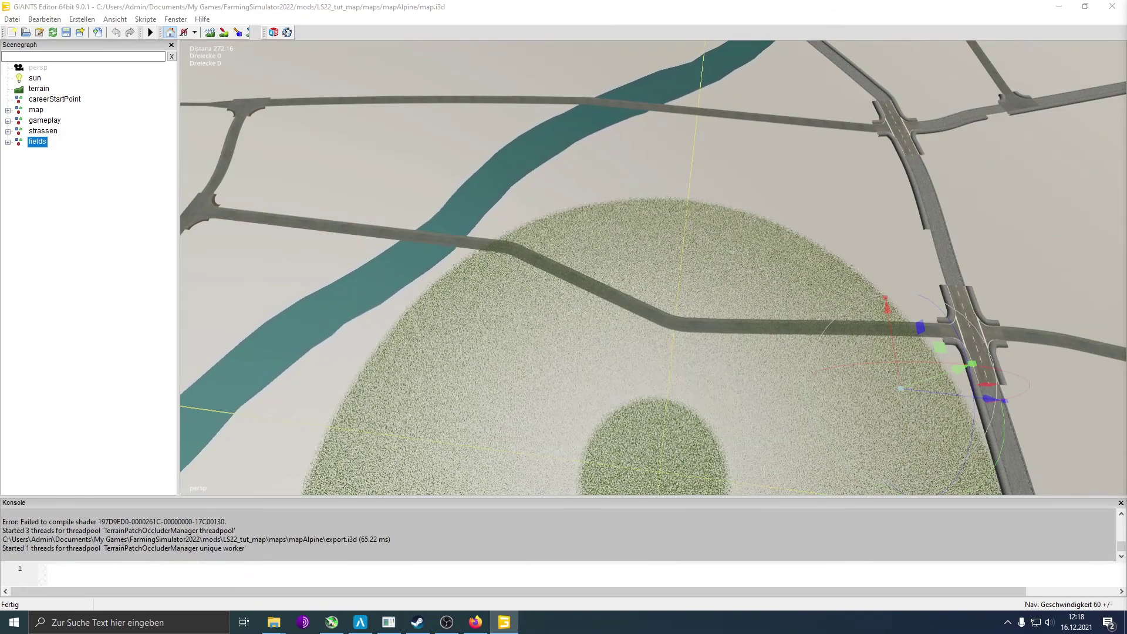
Check the contents of the map group, then delete the existing fields group inside gameplay
right_click_drag(361, 462, 515, 330)
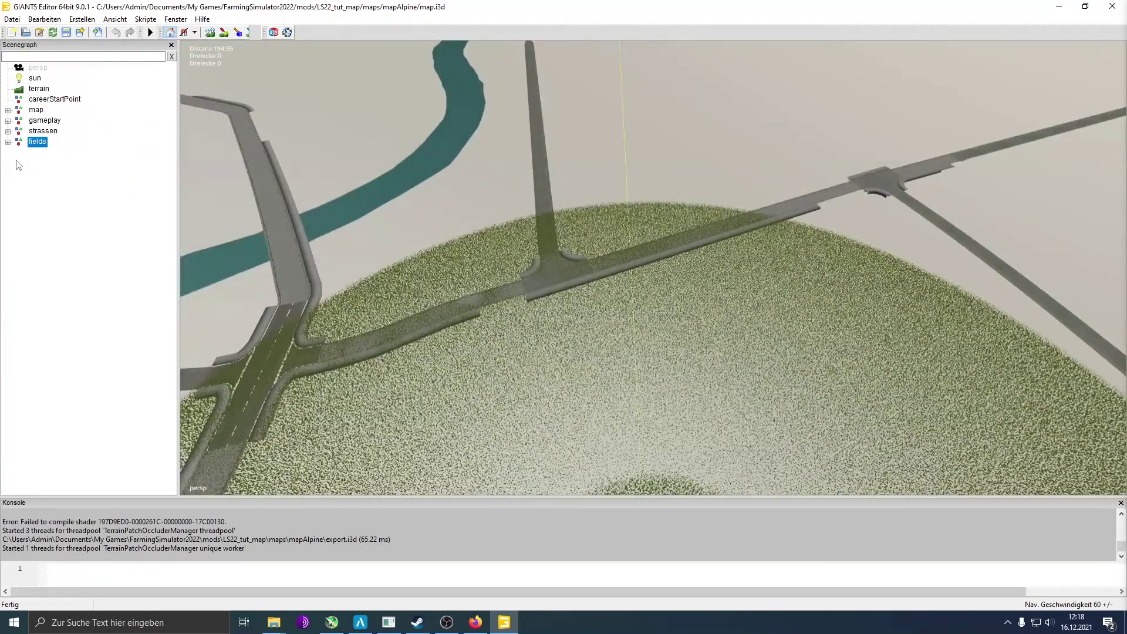
left_click(8, 149)
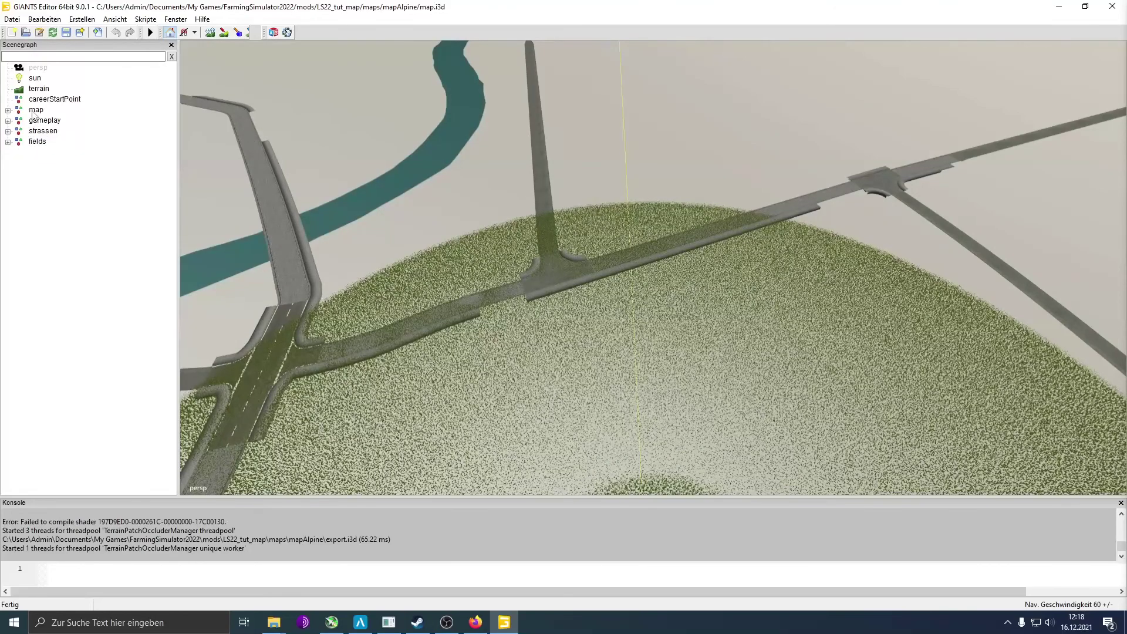
left_click(7, 110)
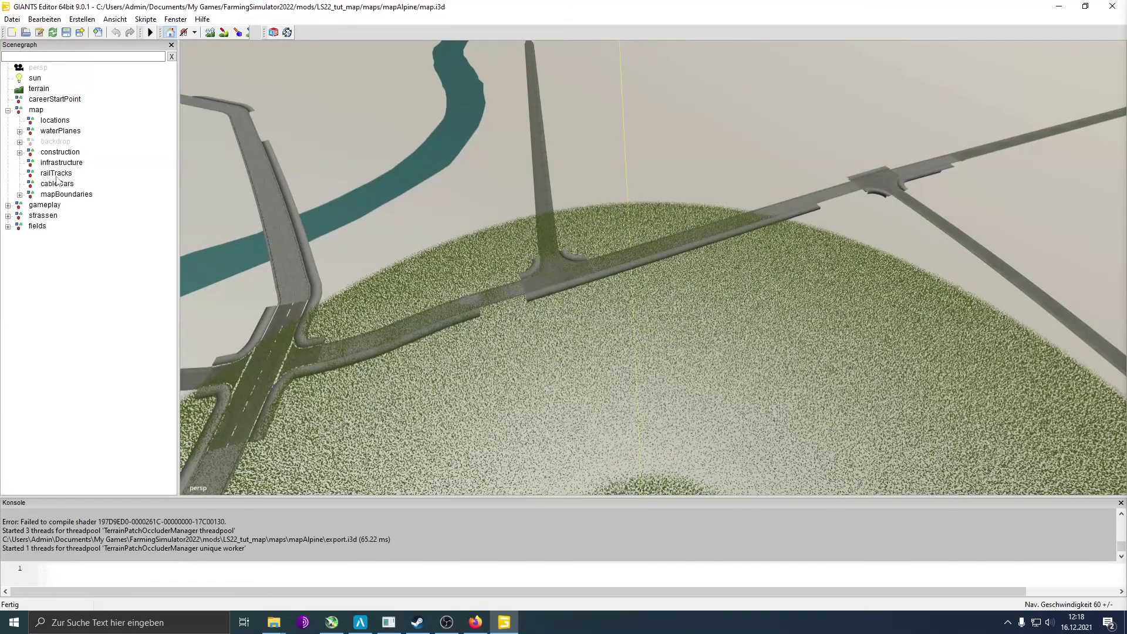
left_click(8, 110)
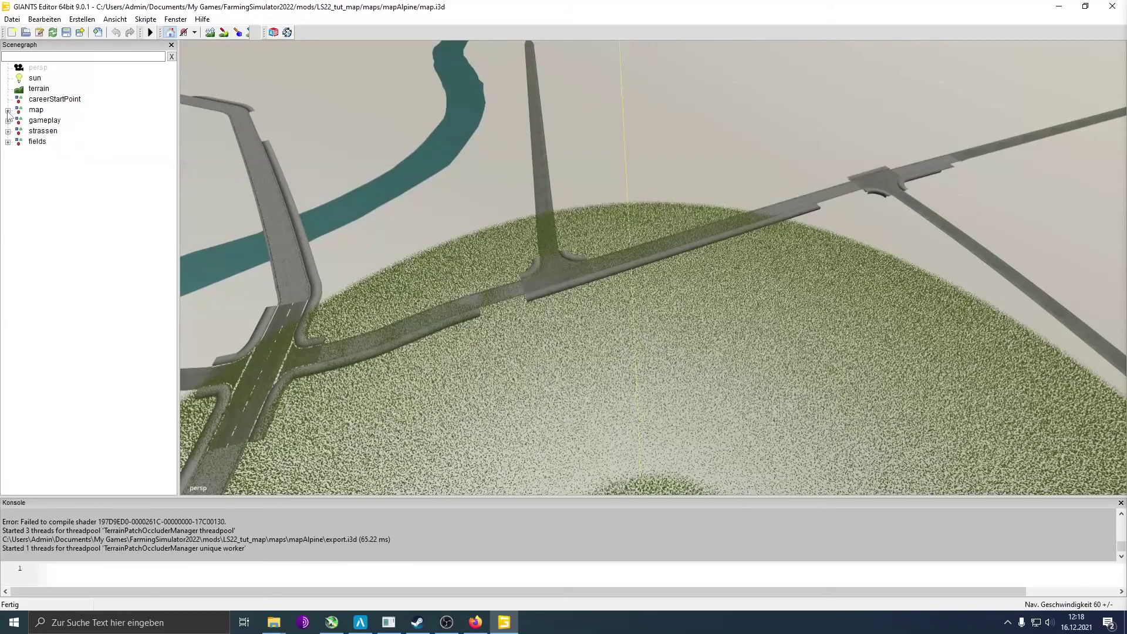
left_click(8, 121)
left_click(48, 131)
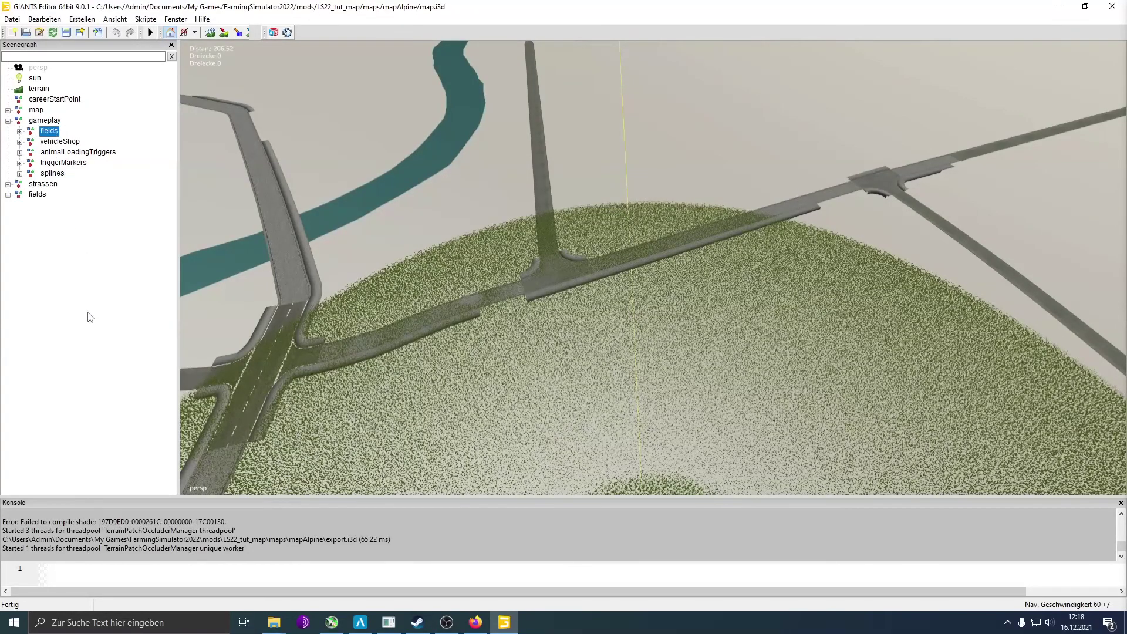
key("Delete")
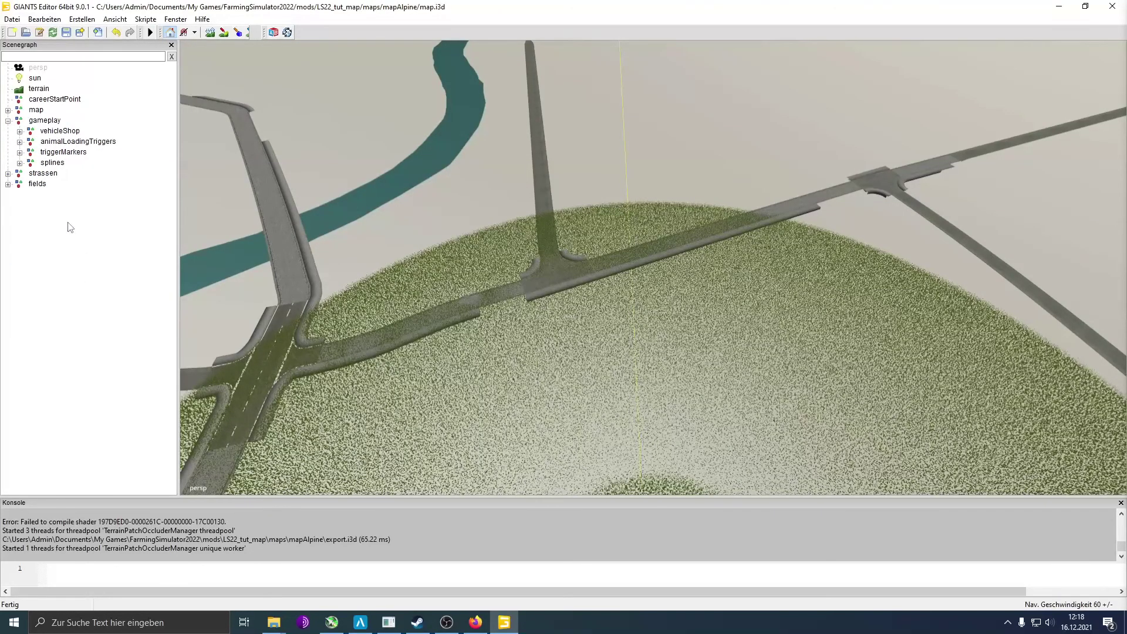
Move the imported fields group into the gameplay group and collapse gameplay
left_click(38, 184)
left_click(51, 120)
left_click(52, 120, "ctrl")
left_click_drag(38, 184, 45, 122)
left_click(7, 121)
Look over the strassen subgroups and the roads across the terrain, trying out the terrain info layer paint mode
left_click(7, 132)
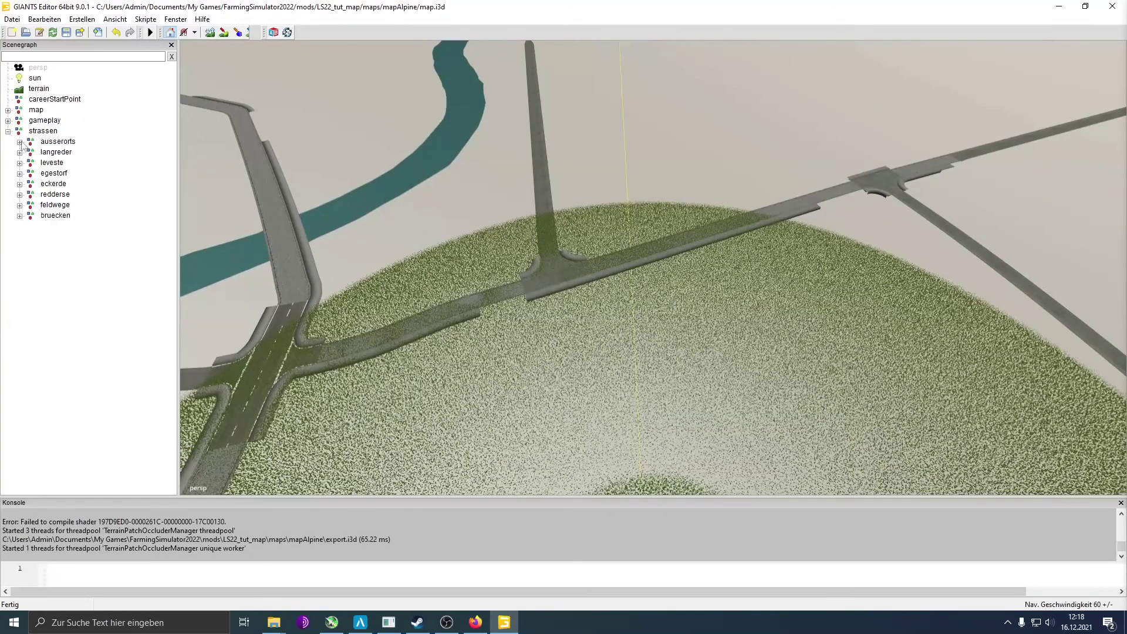
middle_click_drag(434, 244, 233, 180)
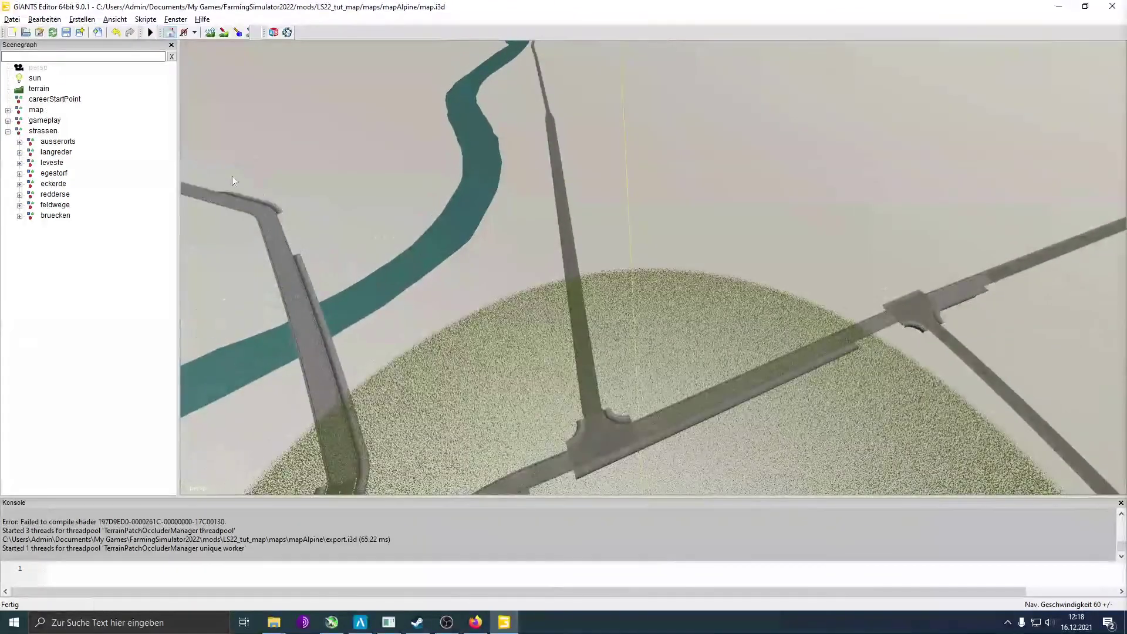
left_click(8, 132)
middle_click_drag(709, 291, 754, 264)
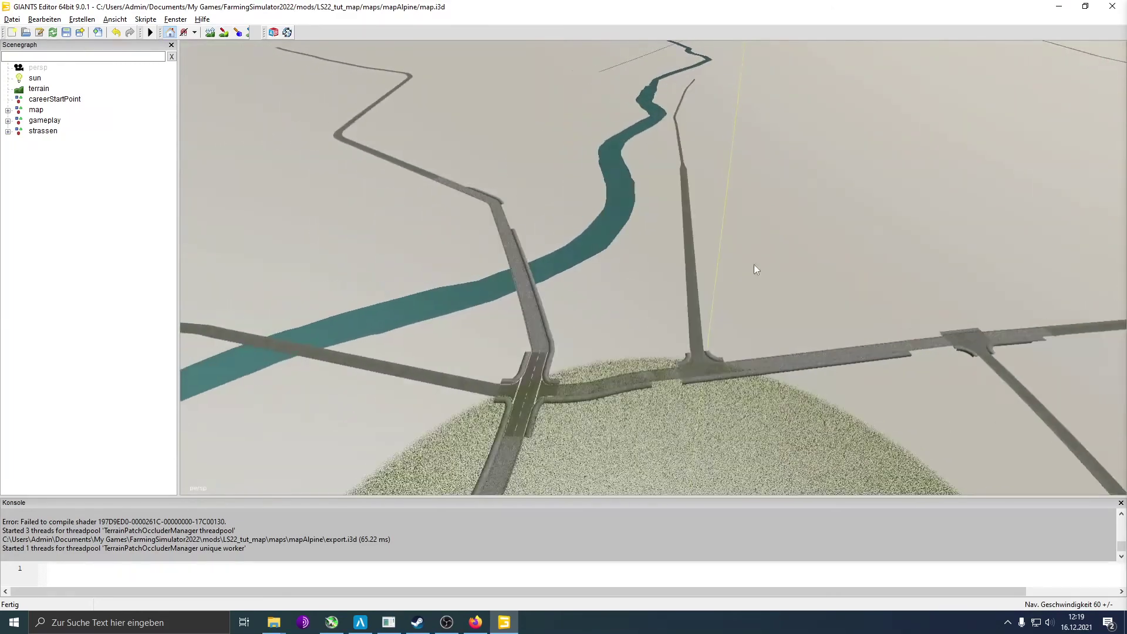
left_click(249, 33)
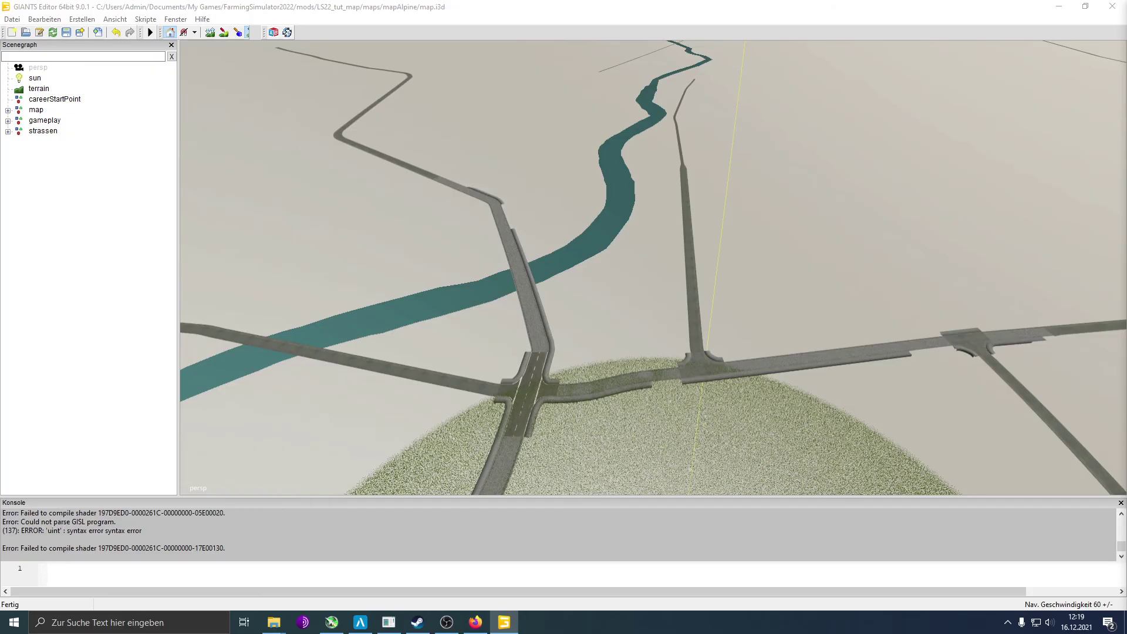
mouse_move(658, 289)
right_mouse_down()
mouse_move(573, 199)
mouse_move(433, 232)
mouse_move(327, 181)
mouse_move(234, 169)
mouse_move(256, 352)
mouse_move(193, 368)
mouse_move(750, 289)
mouse_move(591, 246)
mouse_move(407, 272)
mouse_move(405, 290)
mouse_move(597, 326)
mouse_move(798, 317)
mouse_move(639, 271)
mouse_move(446, 176)
right_mouse_up()
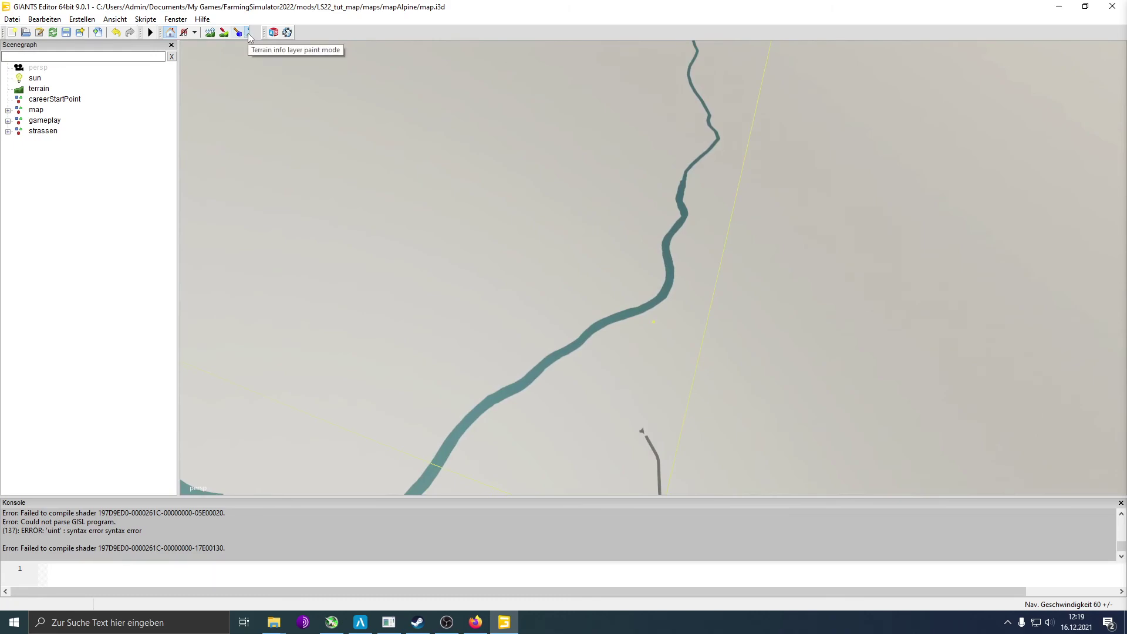
left_click(248, 33)
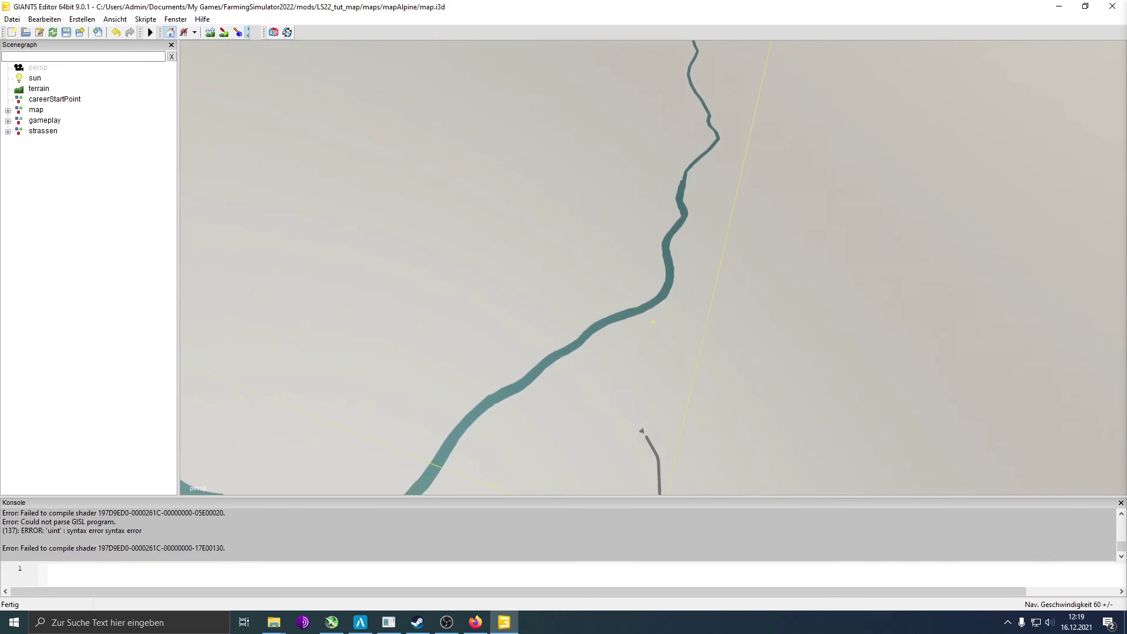
mouse_move(396, 386)
right_mouse_down()
mouse_move(442, 299)
mouse_move(638, 309)
mouse_move(610, 397)
mouse_move(725, 341)
mouse_move(707, 56)
mouse_move(619, 271)
mouse_move(656, 203)
right_mouse_up()
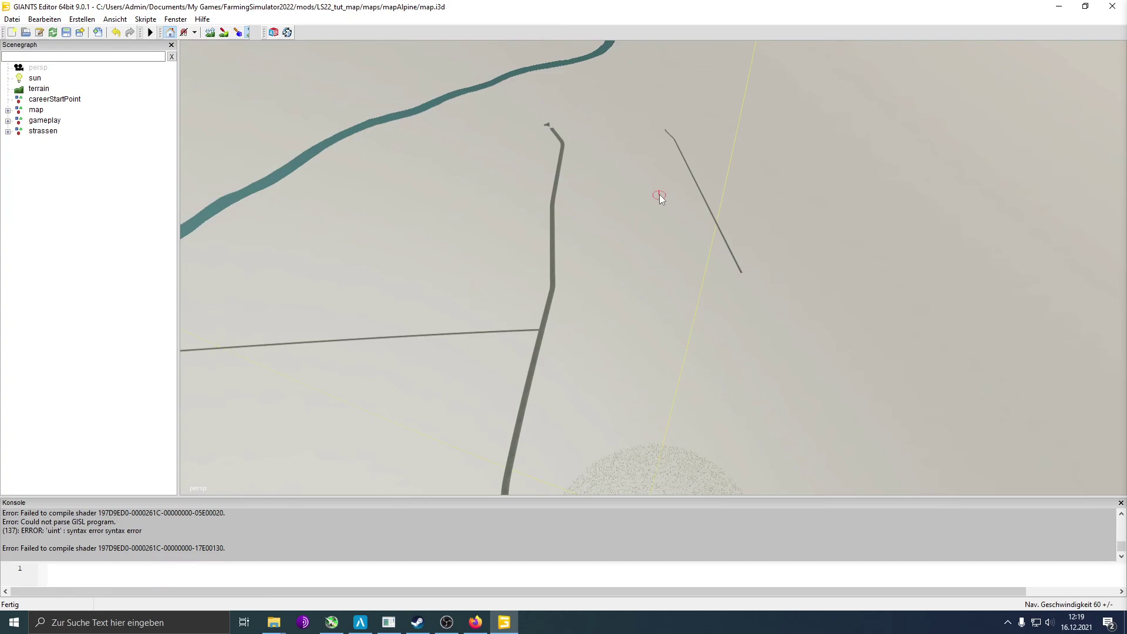
right_click_drag(659, 194, 695, 319)
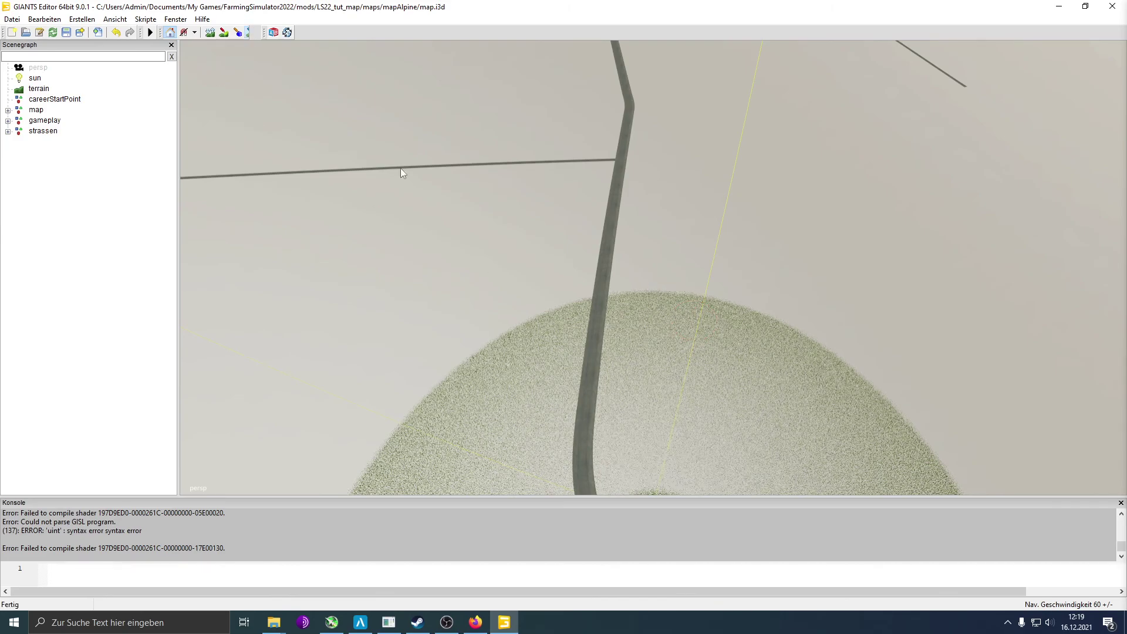
middle_click_drag(586, 247, 567, 268)
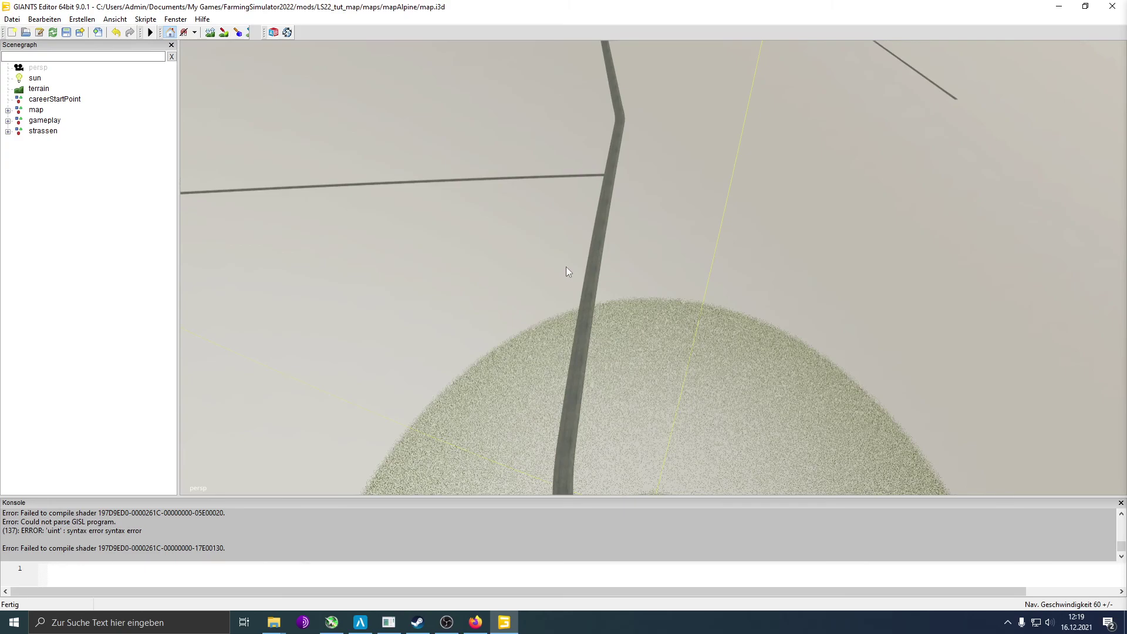
Save map.i3d and close the editor, returning to the mapAlpine folder in File Explorer
key("ctrl+s")
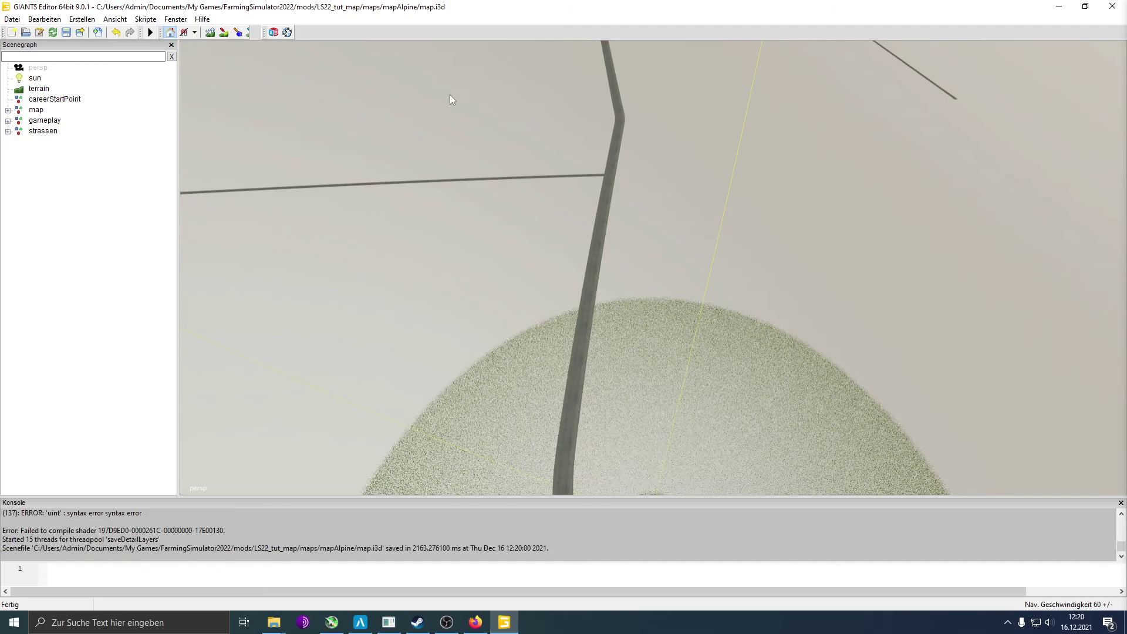
left_click(1111, 12)
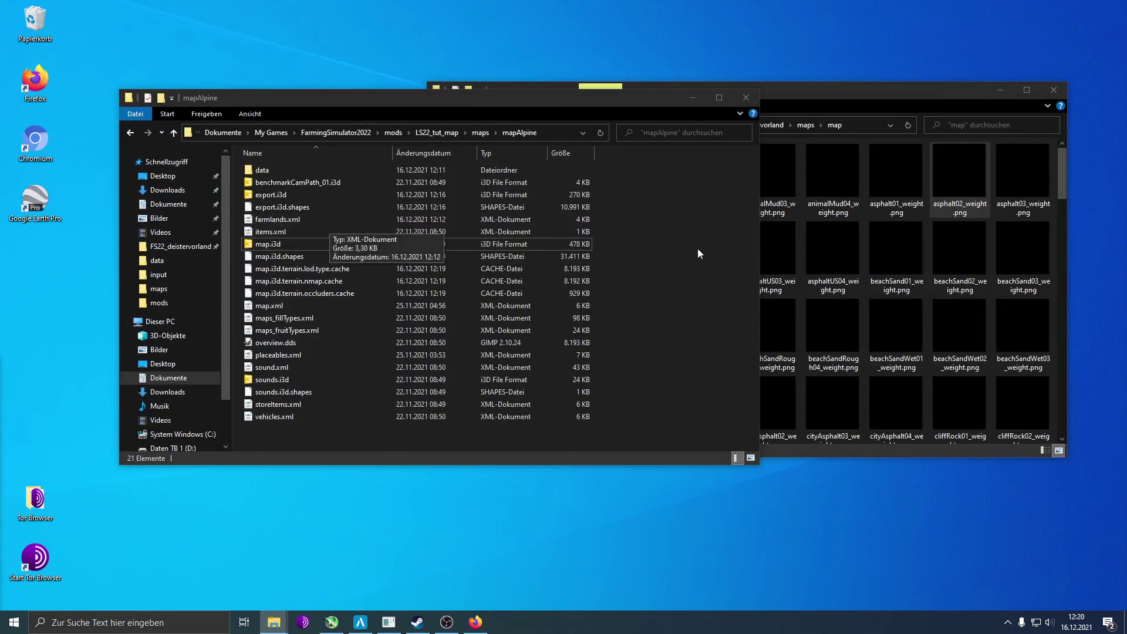
left_click_drag(428, 98, 487, 130)
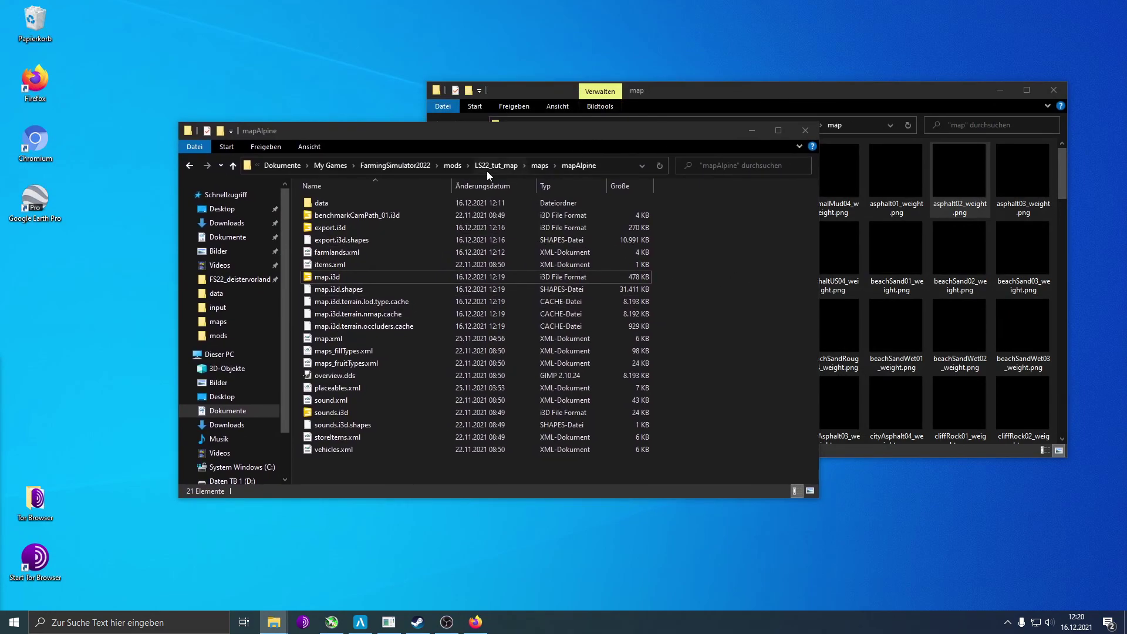
Copy farmlands.xml from the FS22_deistervorland maps folder into LS22_tut_map's mapAlpine folder, replacing the existing file
left_click(720, 89)
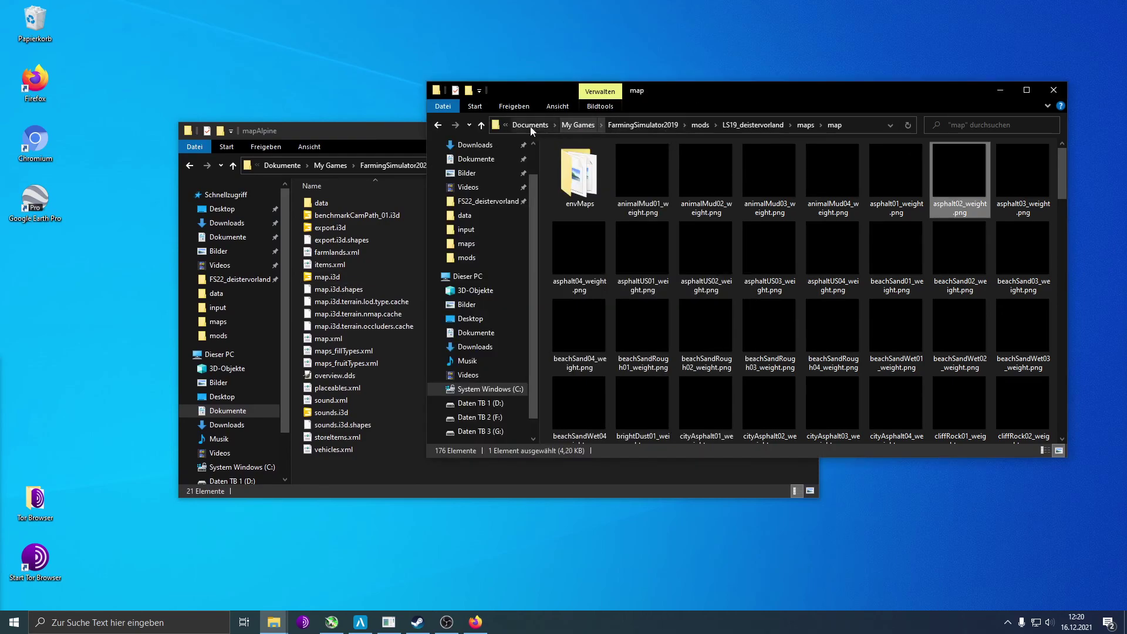
left_click(487, 201)
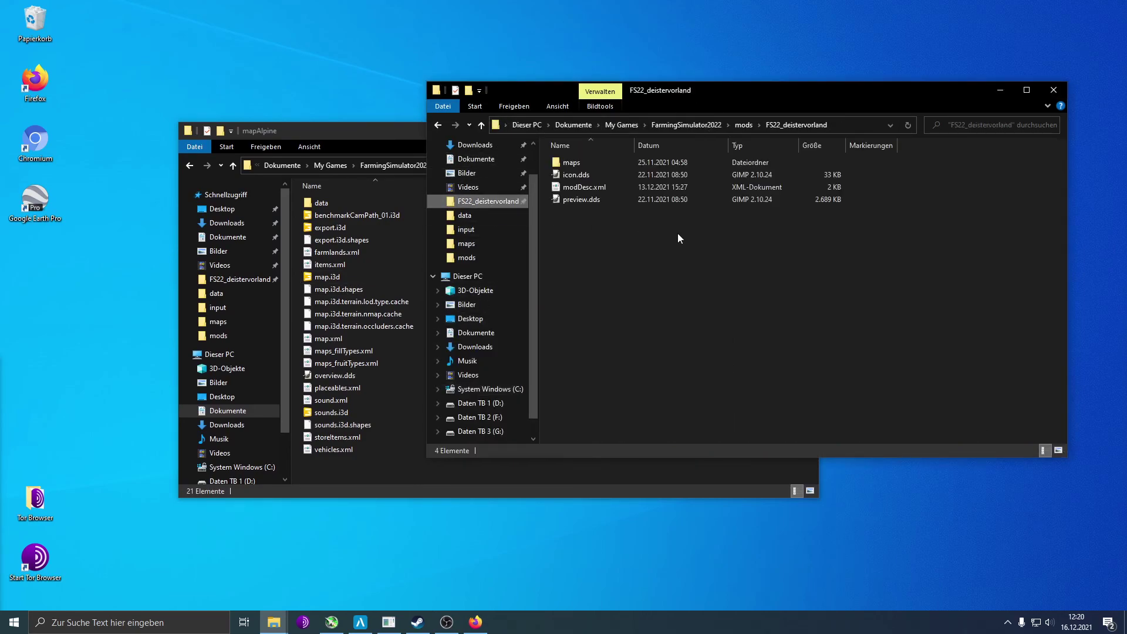
double_click(604, 164)
left_click(611, 212)
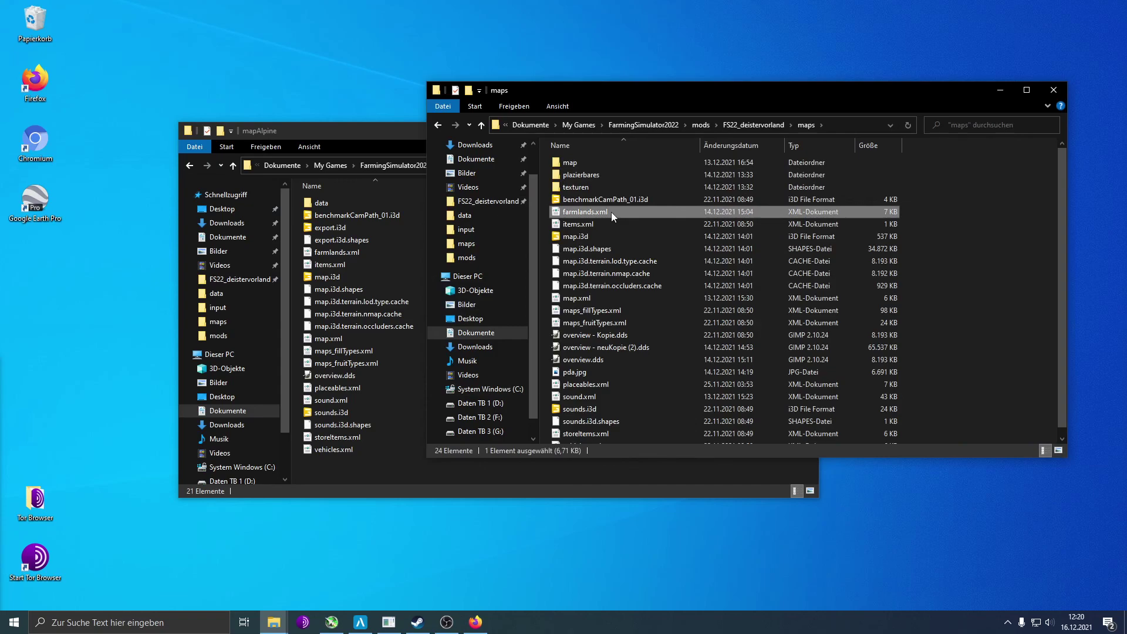
key("alt+Tab")
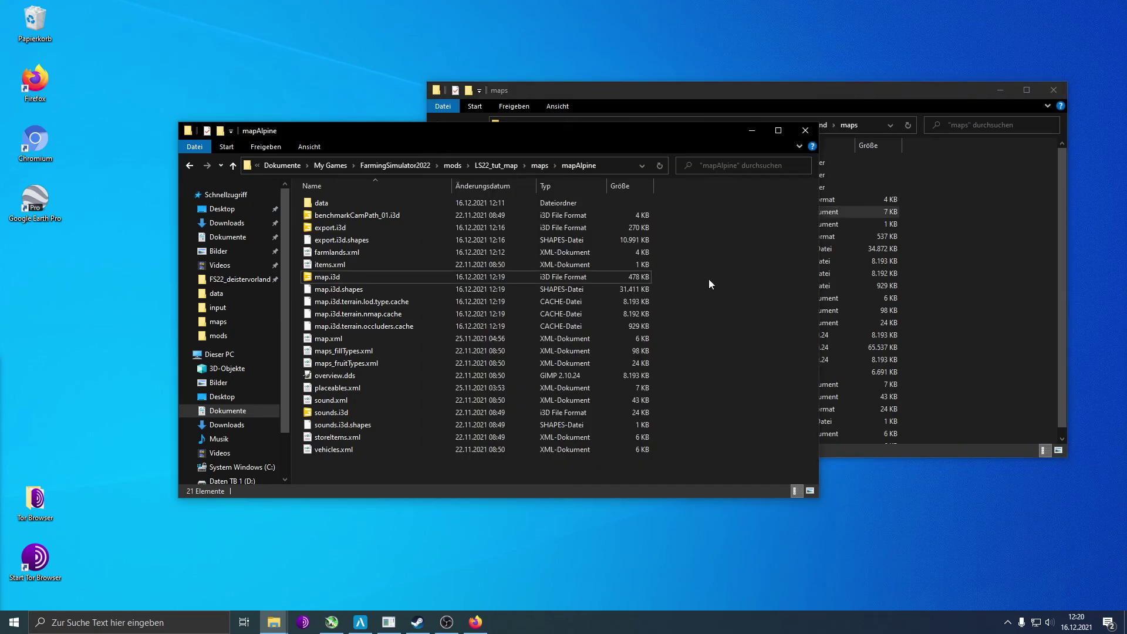
key("ctrl+v")
left_click(569, 224)
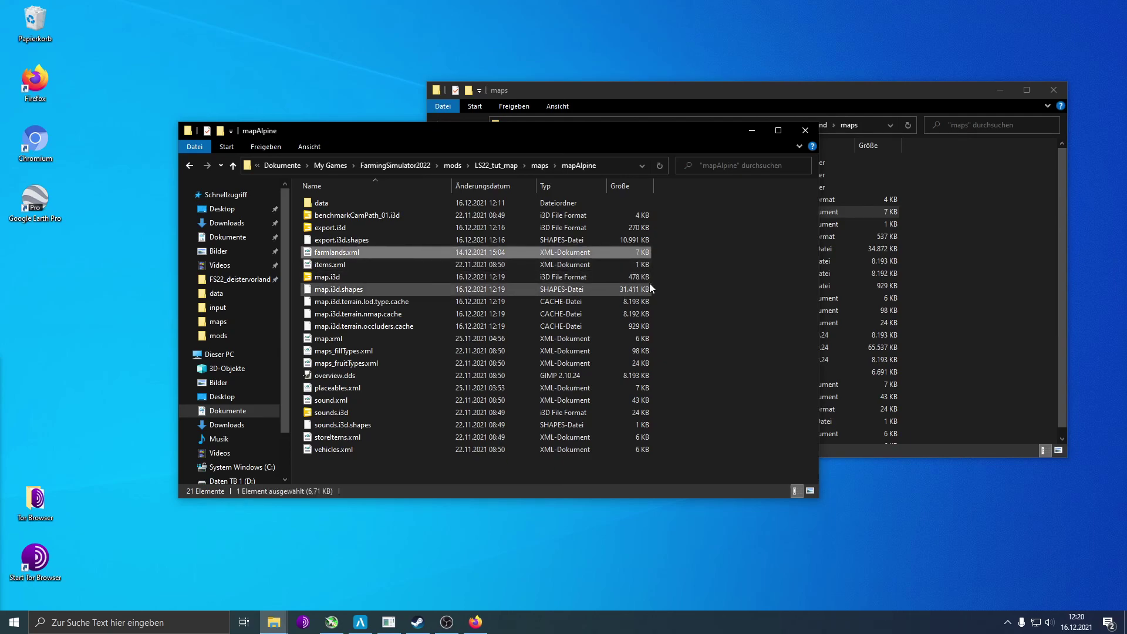
left_click(722, 258)
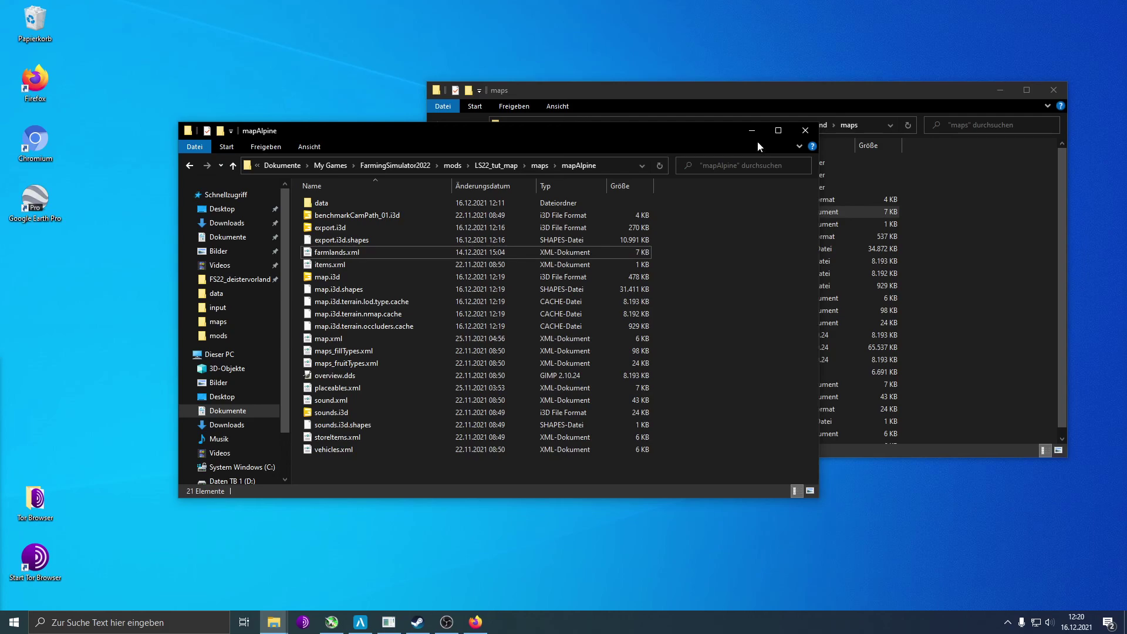
left_click(962, 163)
left_click(362, 131)
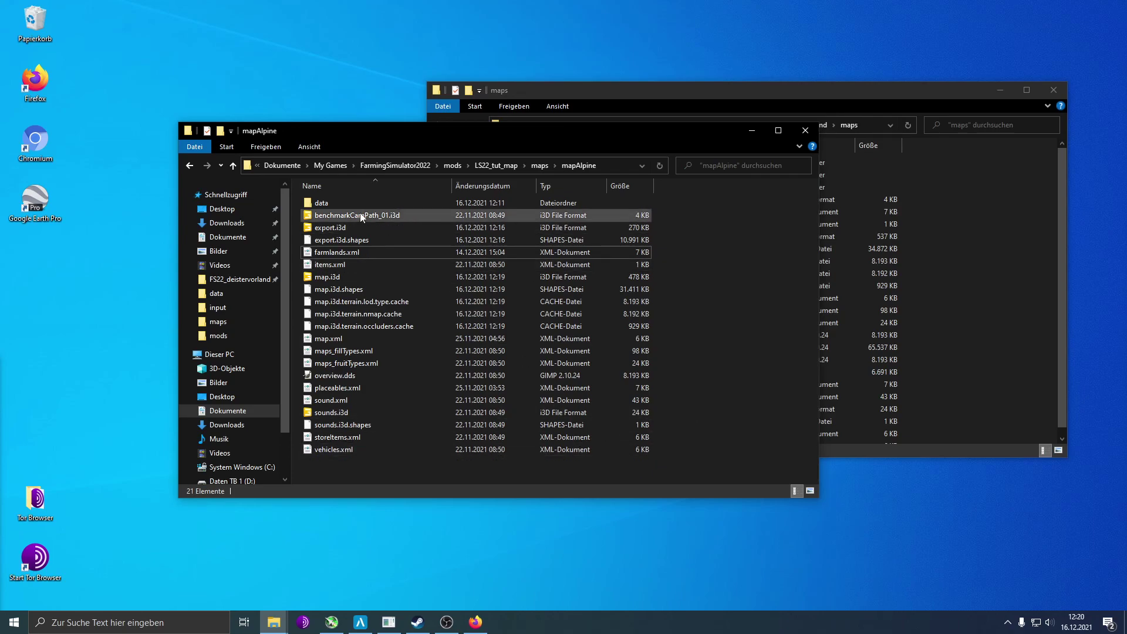
Open modDesc.xml from the LS22_tut_map folder in Notepad++
left_click(516, 162)
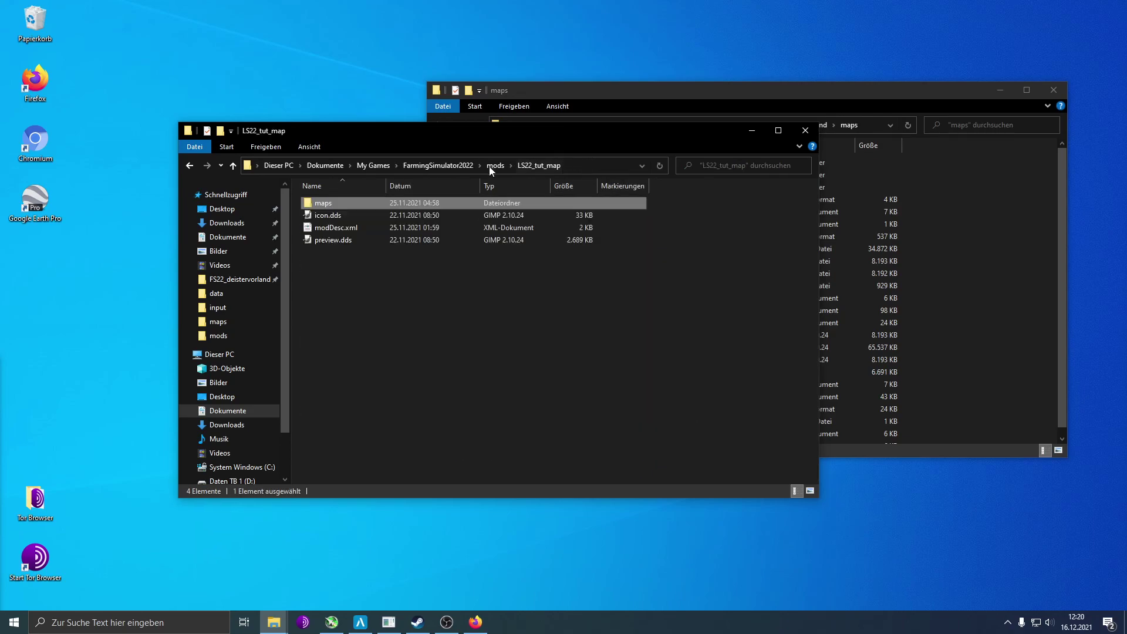
left_click(358, 230)
right_click(357, 230)
left_click(450, 292)
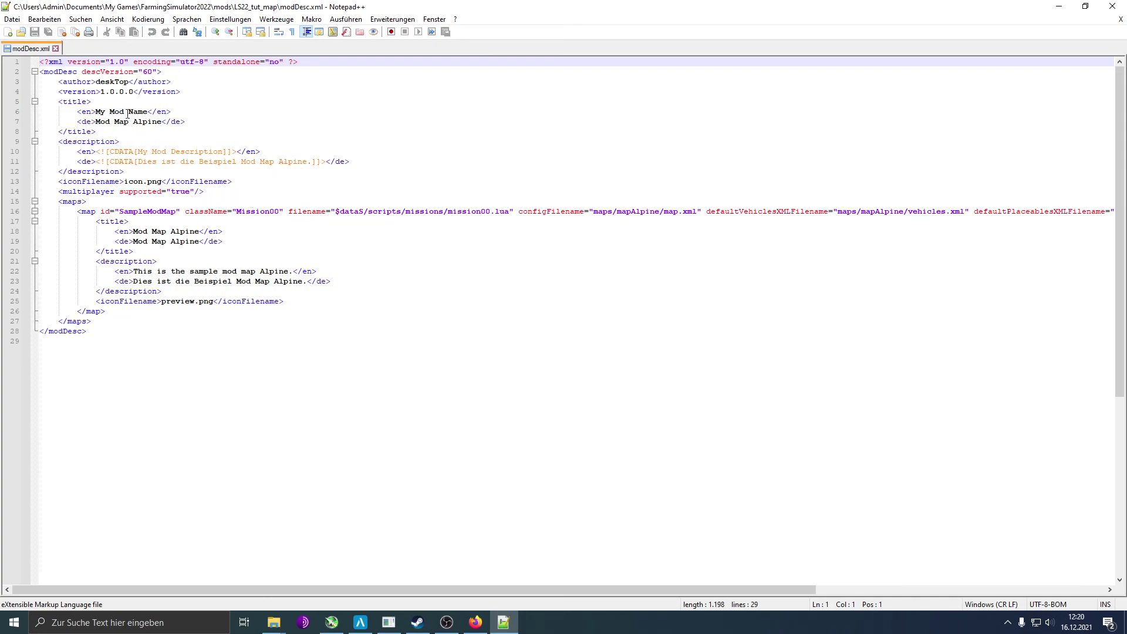
Set the English and German mod titles to "Tut map konvertierung" and save modDesc.xml
left_click_drag(96, 112, 150, 112)
type("Tut map ")
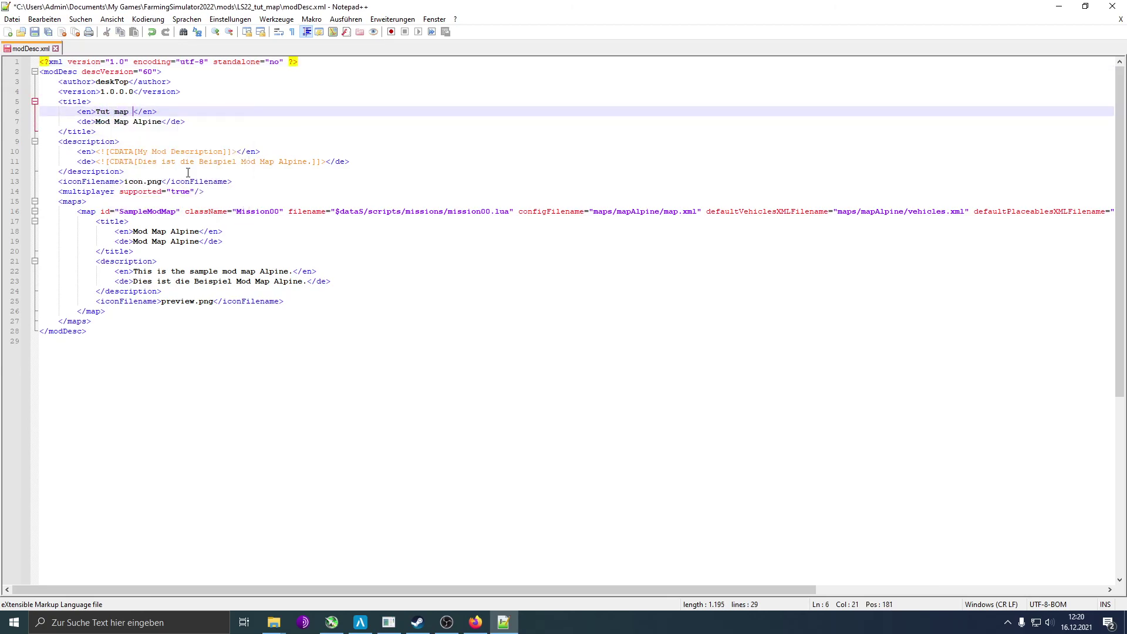
type("konvertierung")
left_click_drag(96, 112, 195, 112)
key("ctrl+c")
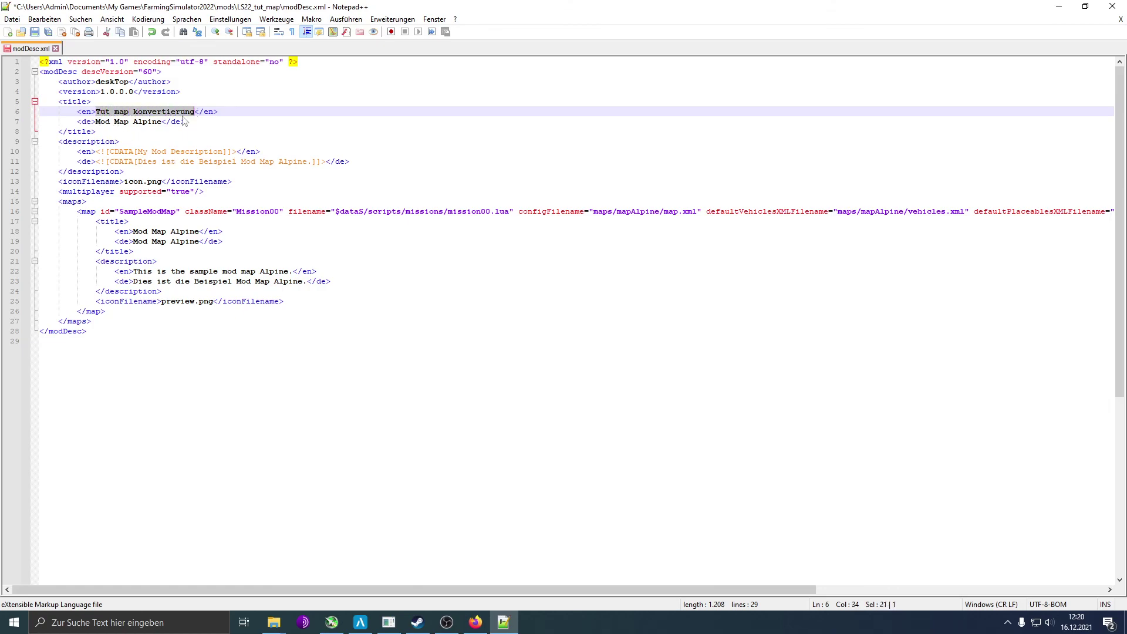
left_click_drag(95, 121, 161, 125)
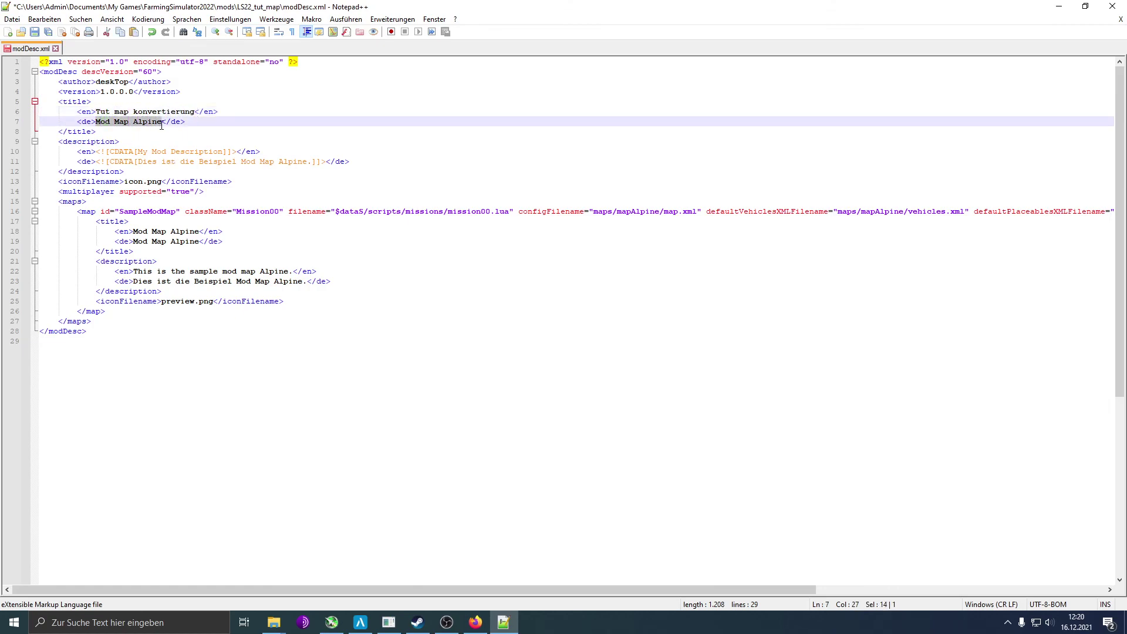
key("ctrl+v")
key("ctrl+s")
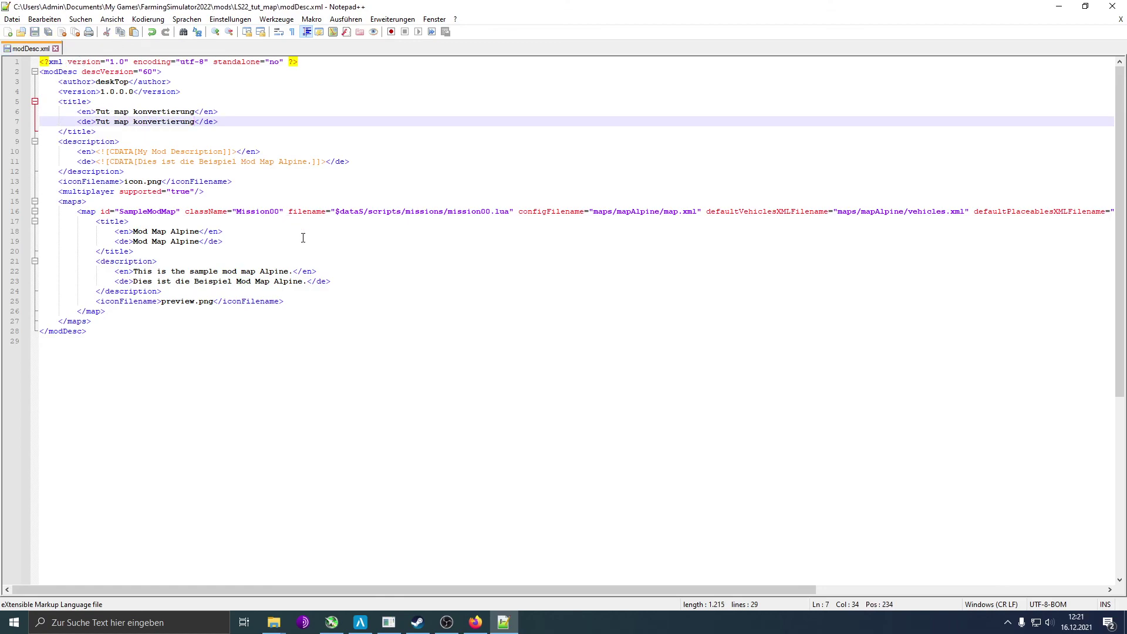
Change the mod author in modDesc.xml to "RealisticMaps" and save the file
left_click(387, 211)
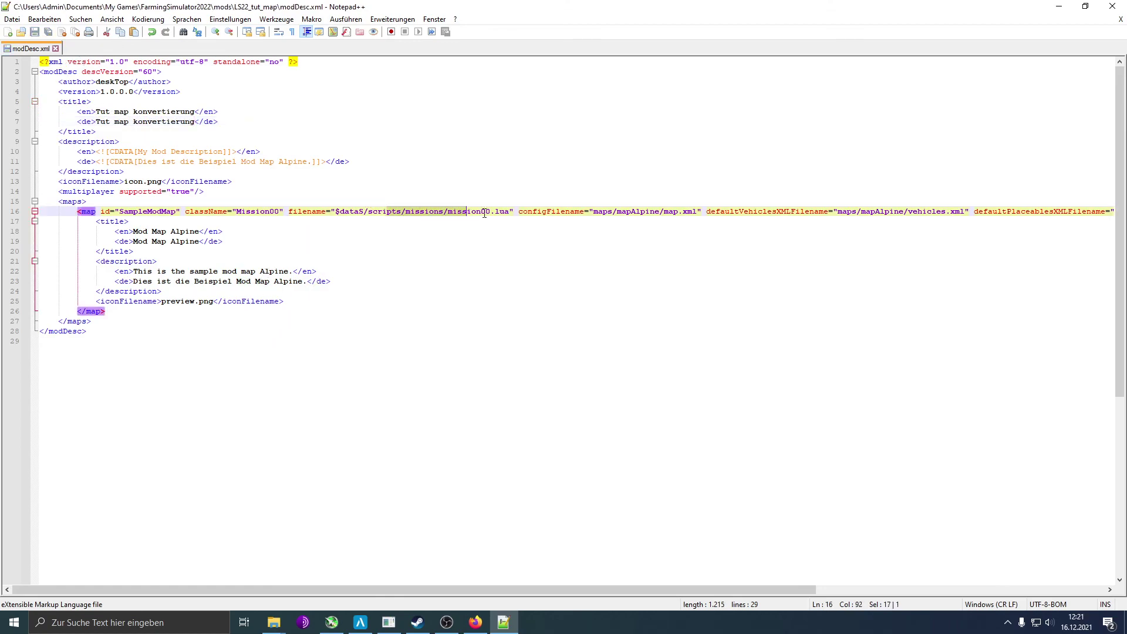
left_click(877, 211)
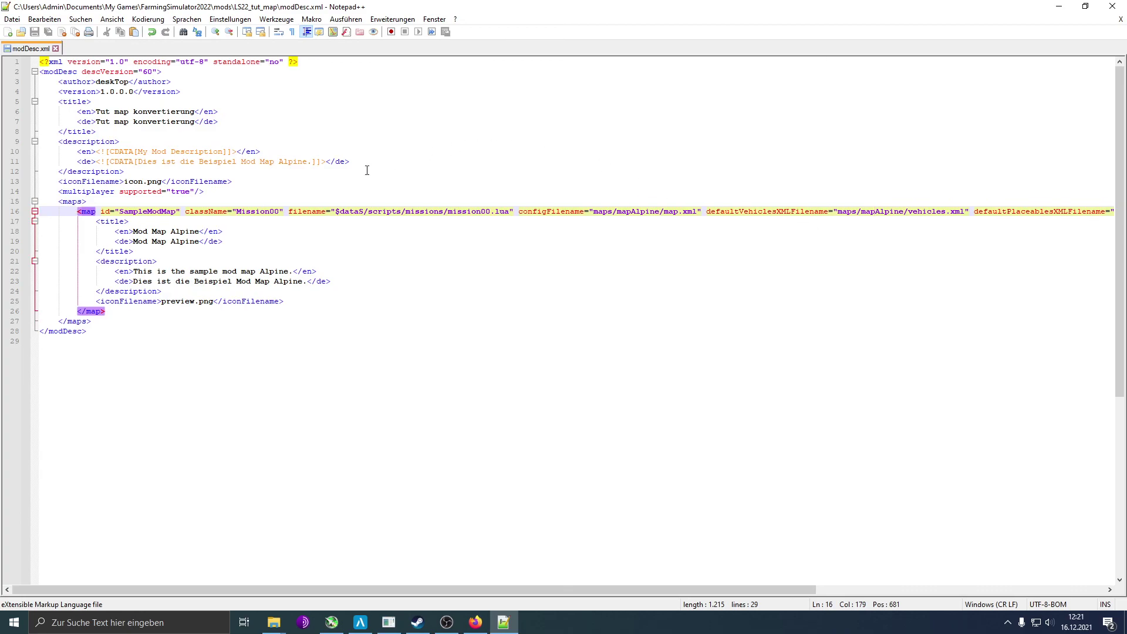
double_click(100, 82)
key("shift+Left")
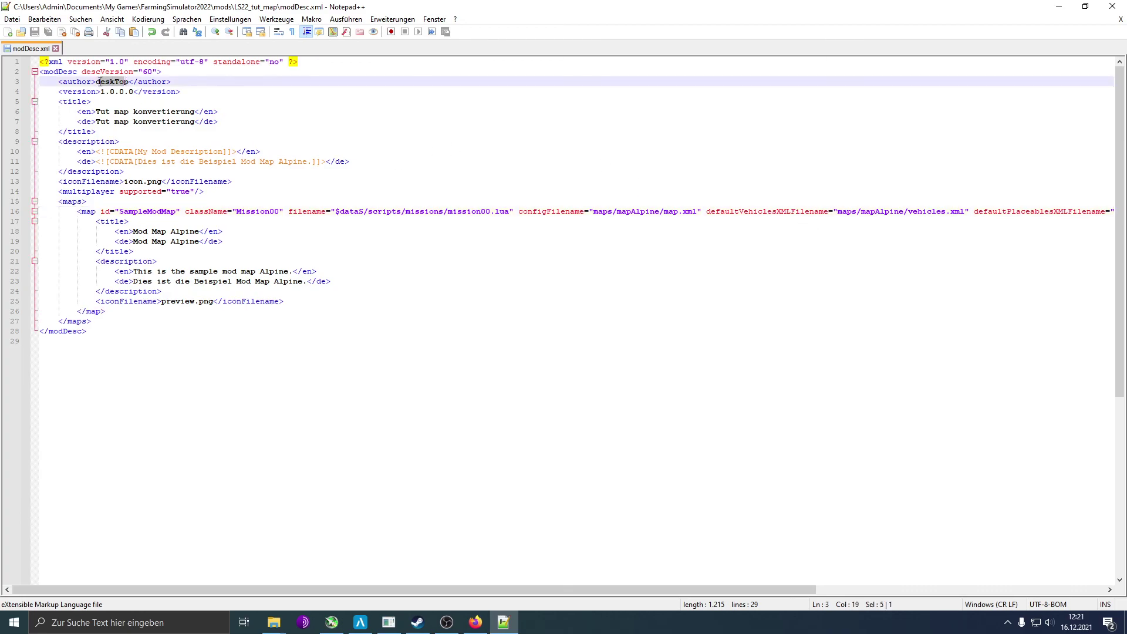
left_click_drag(99, 81, 130, 82)
type("Realisti")
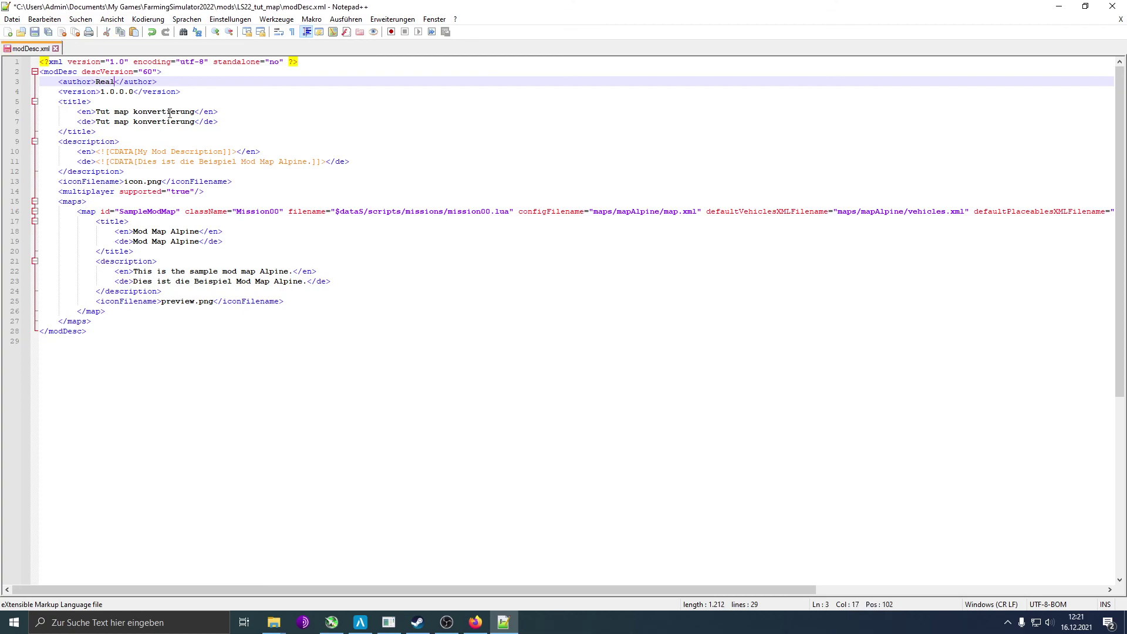
type("cMaps")
key("ctrl+s")
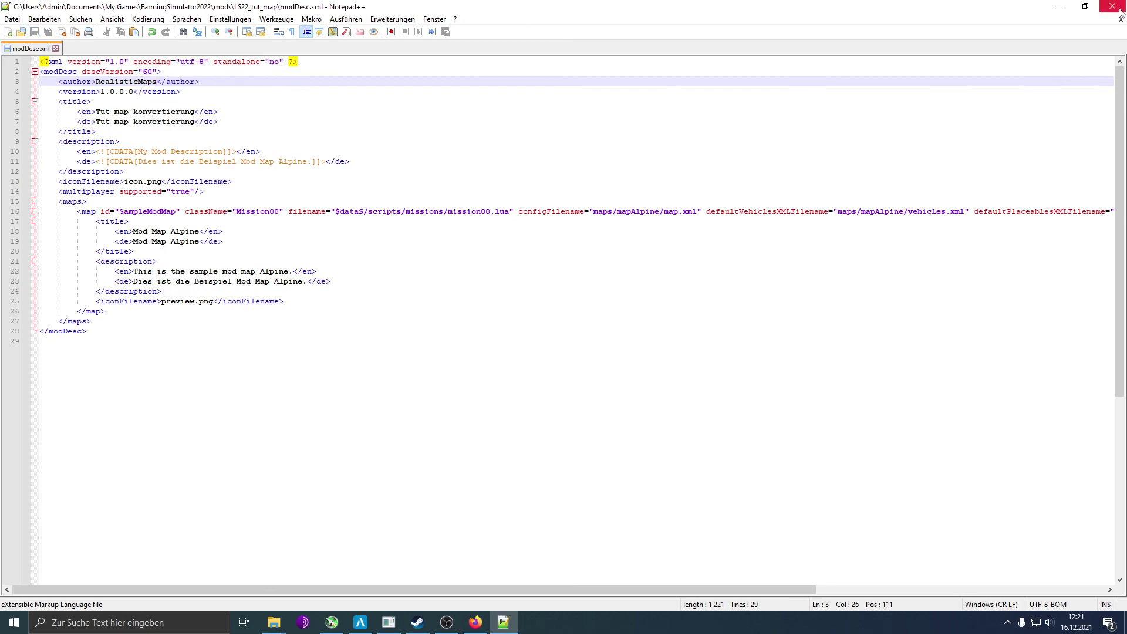
Close modDesc.xml and quit Notepad++, returning to the LS22_tut_map folder
left_click(55, 48)
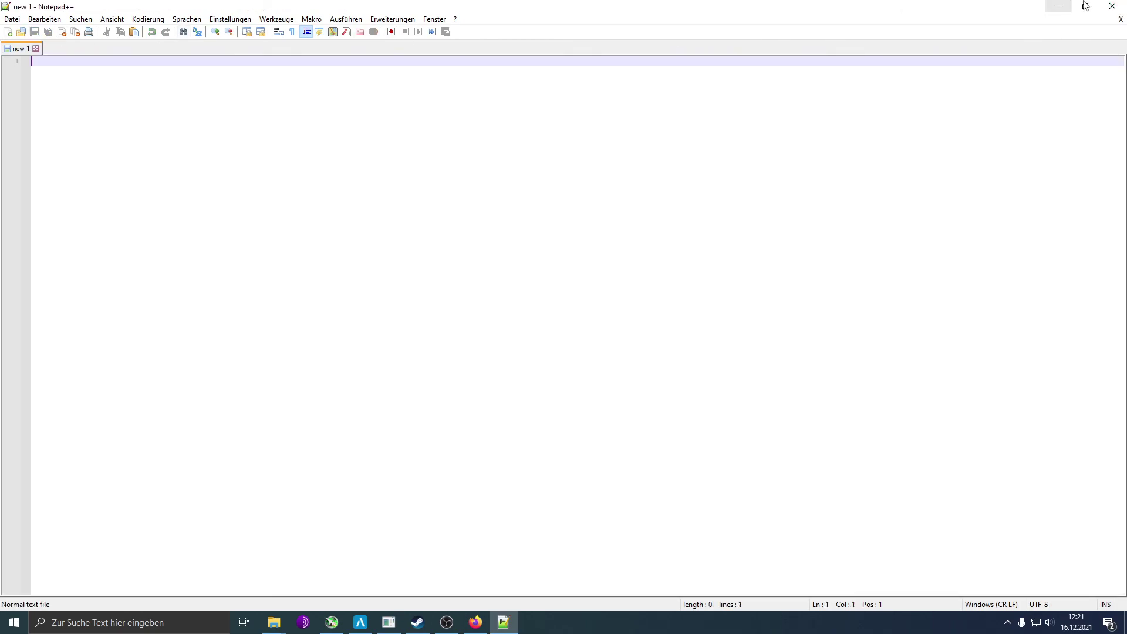
left_click(1112, 5)
left_click(427, 282)
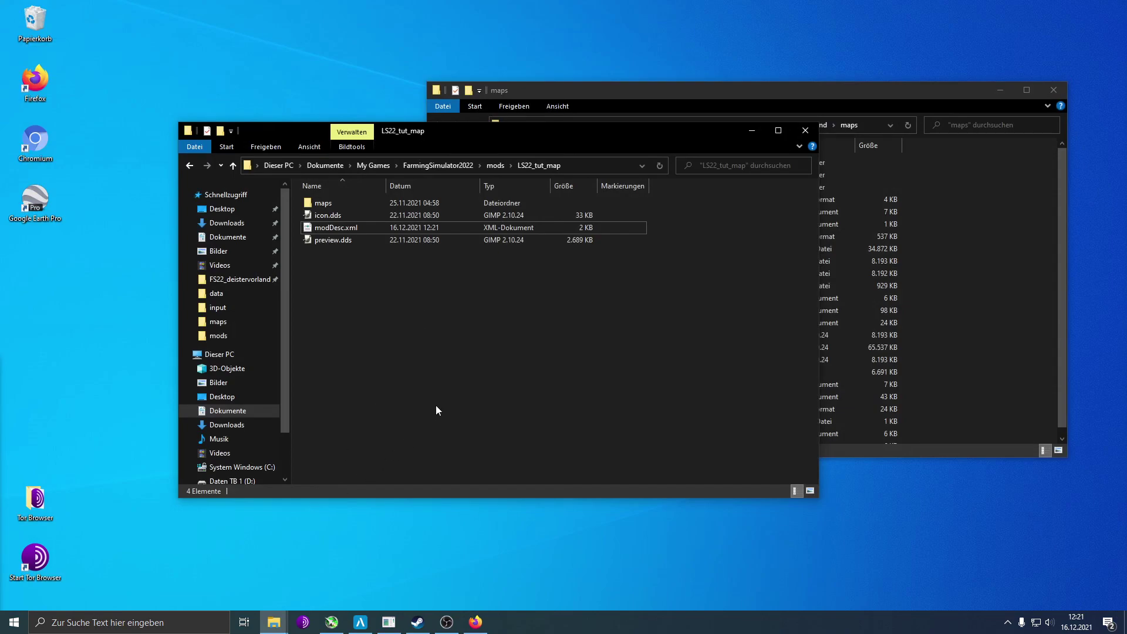
Launch Landwirtschafts Simulator 22 through the Windows search and skip the intro to reach the main menu
key("super")
type("l")
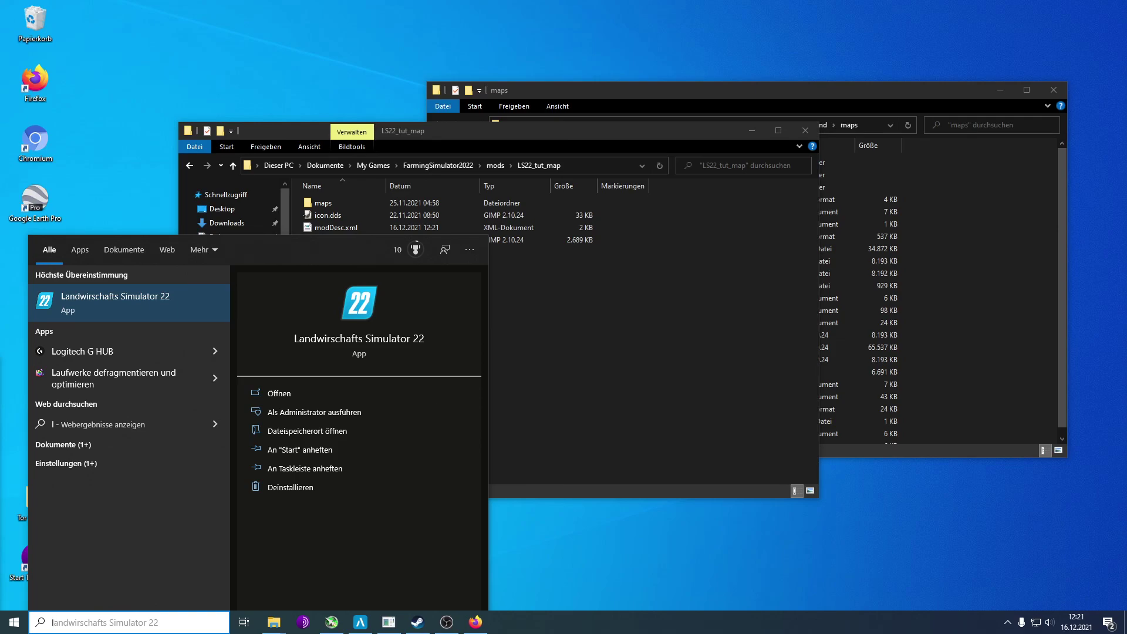
key("Return")
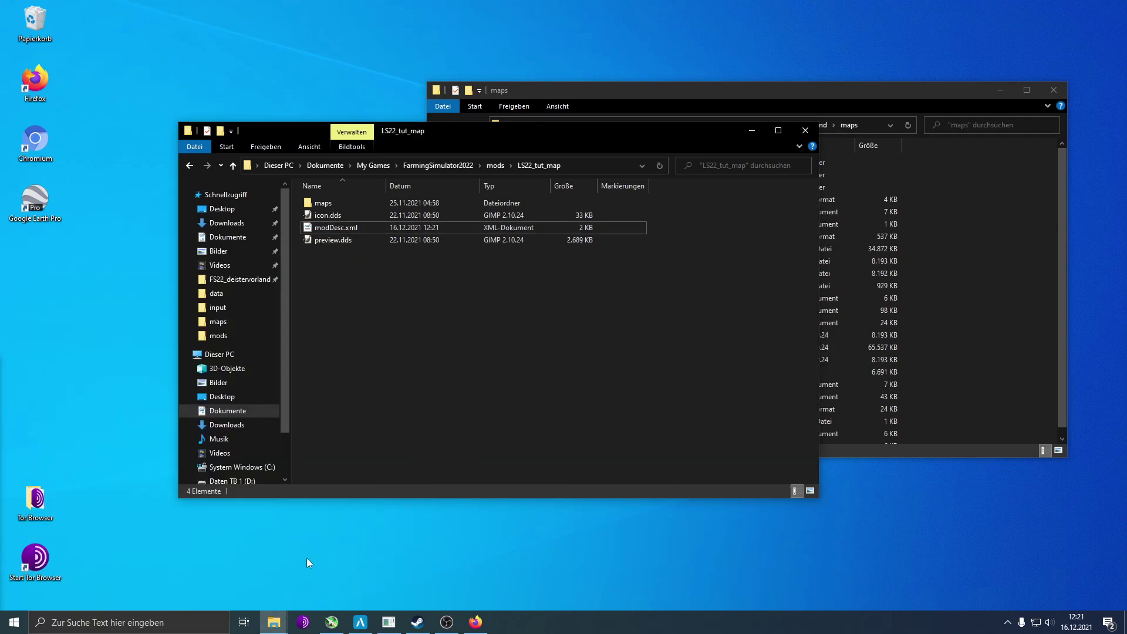
key("super")
type("l")
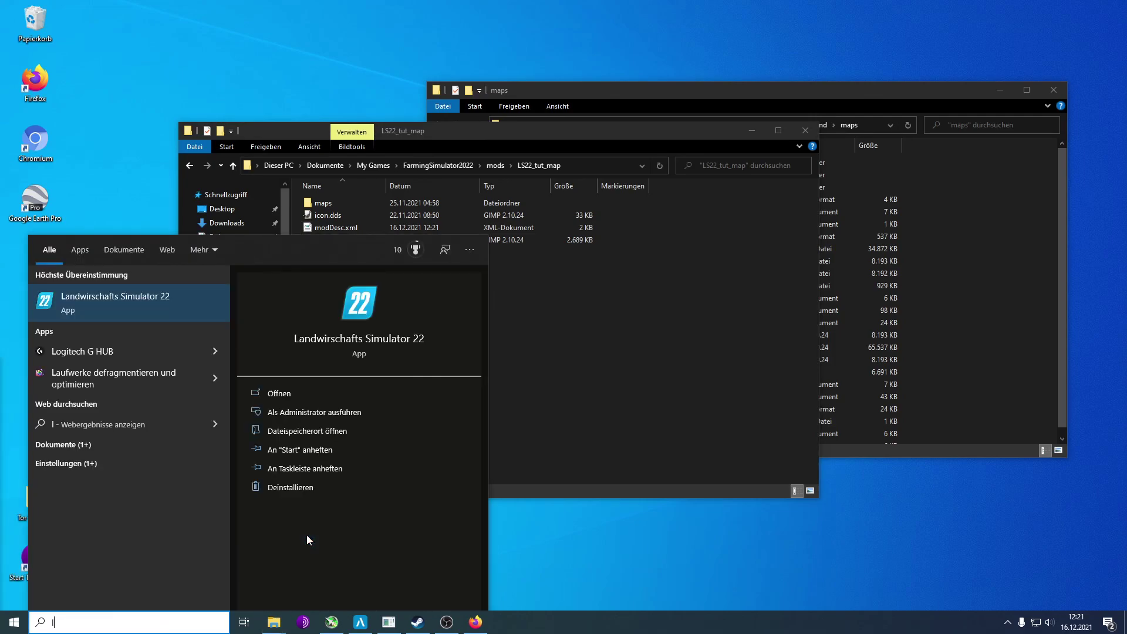
key("Return")
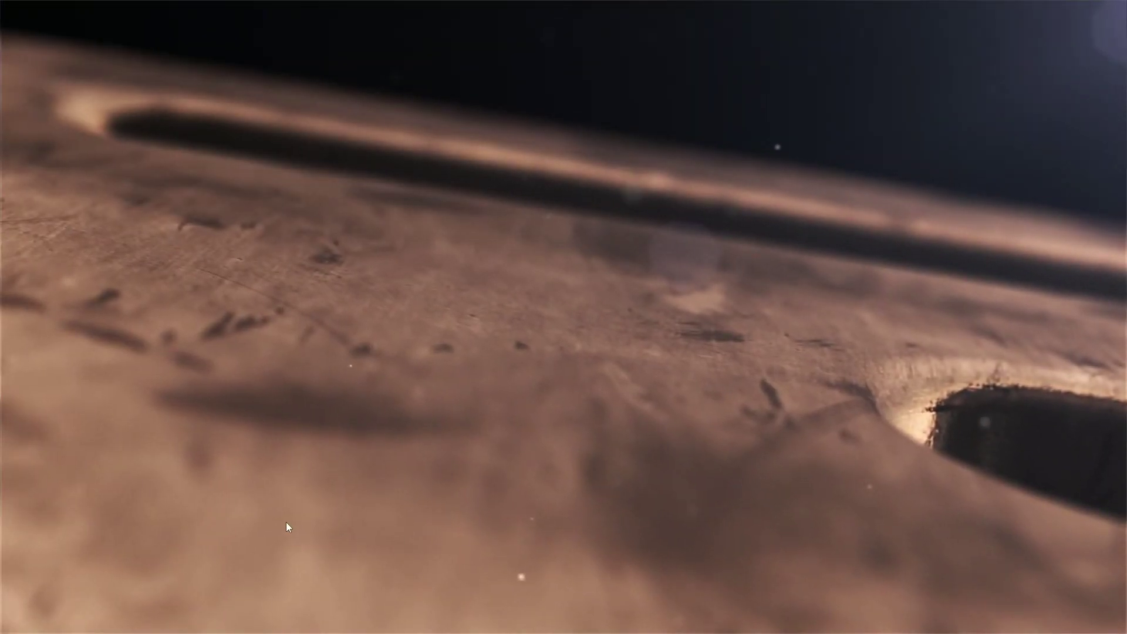
left_click(286, 527)
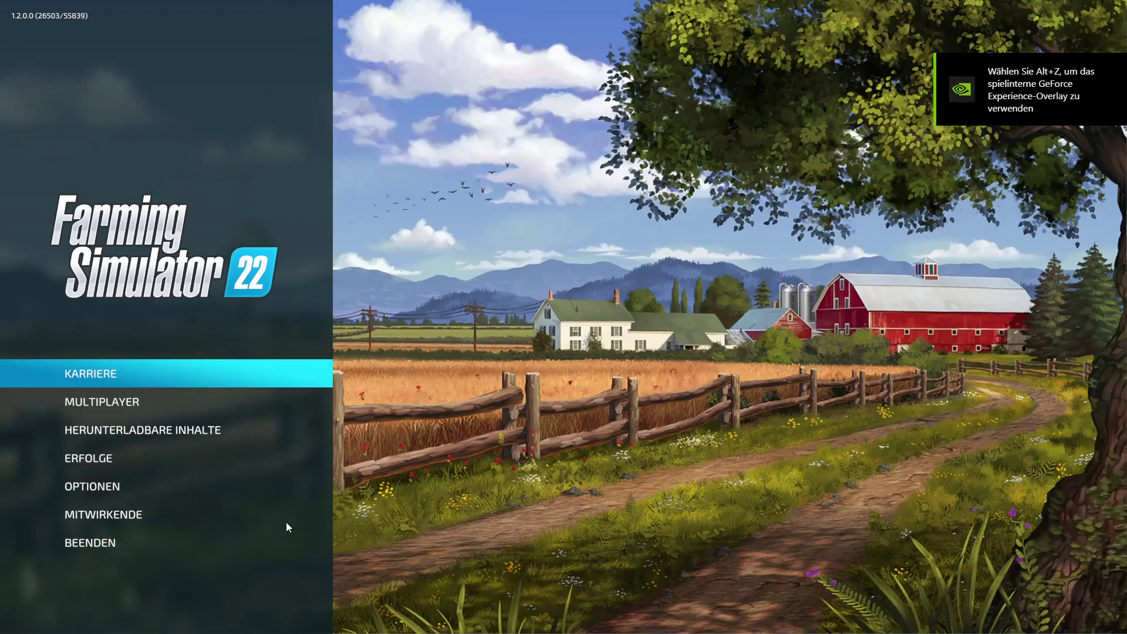
Begin a new career in a free savegame slot with the "Bei Null Beginnen" mode
left_click(133, 374)
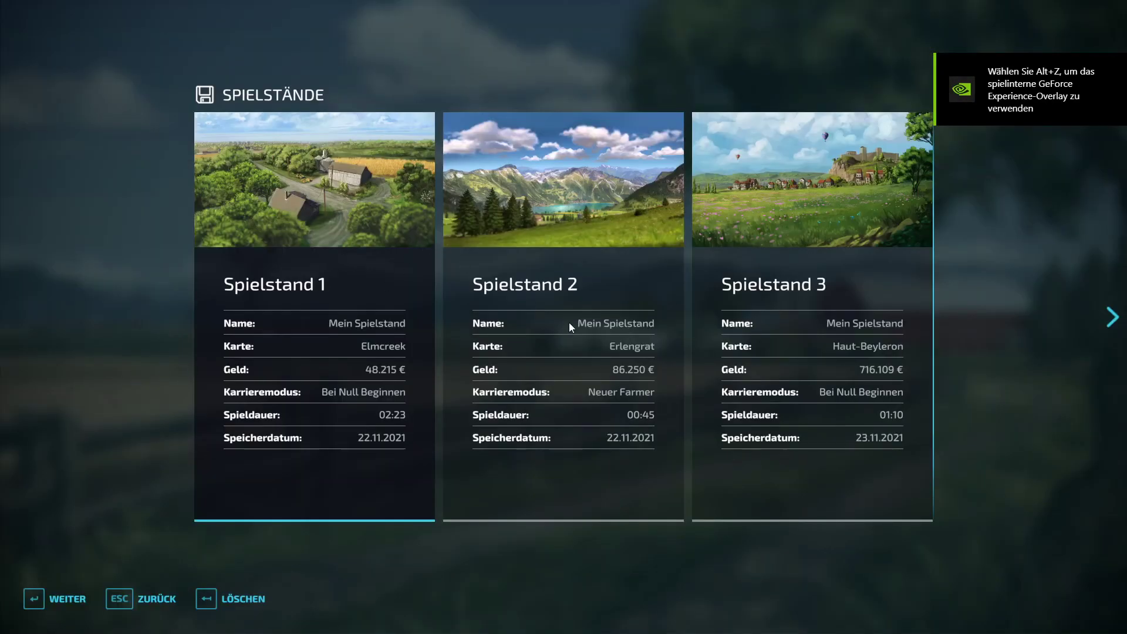
scroll(572, 329, "down", 2)
key("Escape")
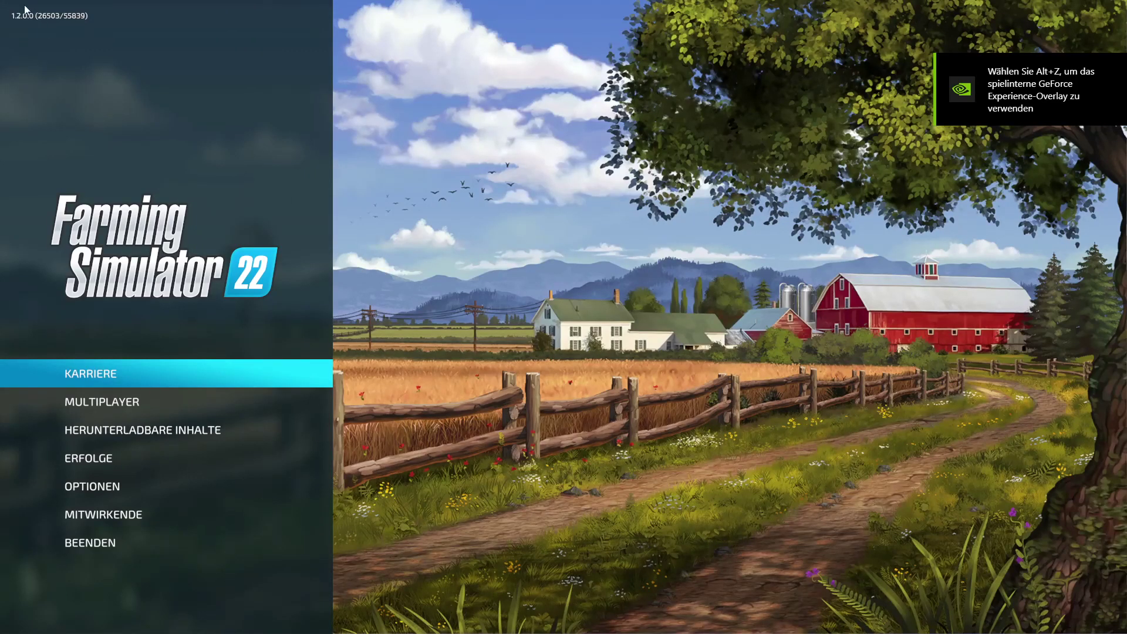
left_click(244, 378)
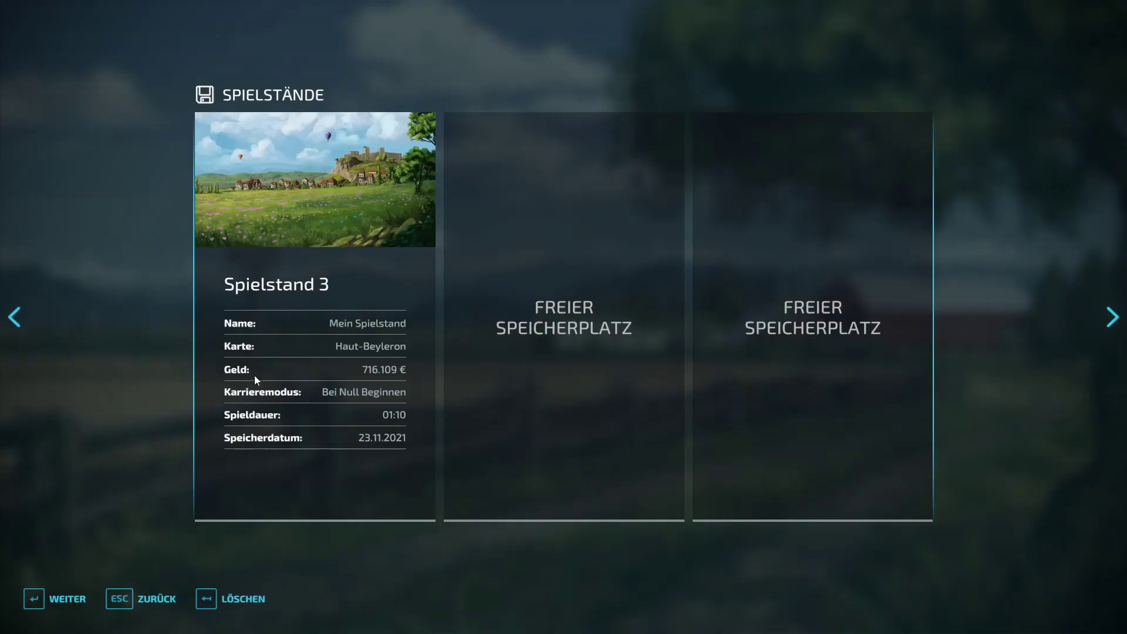
left_click(502, 334)
left_click(364, 368)
key("Escape")
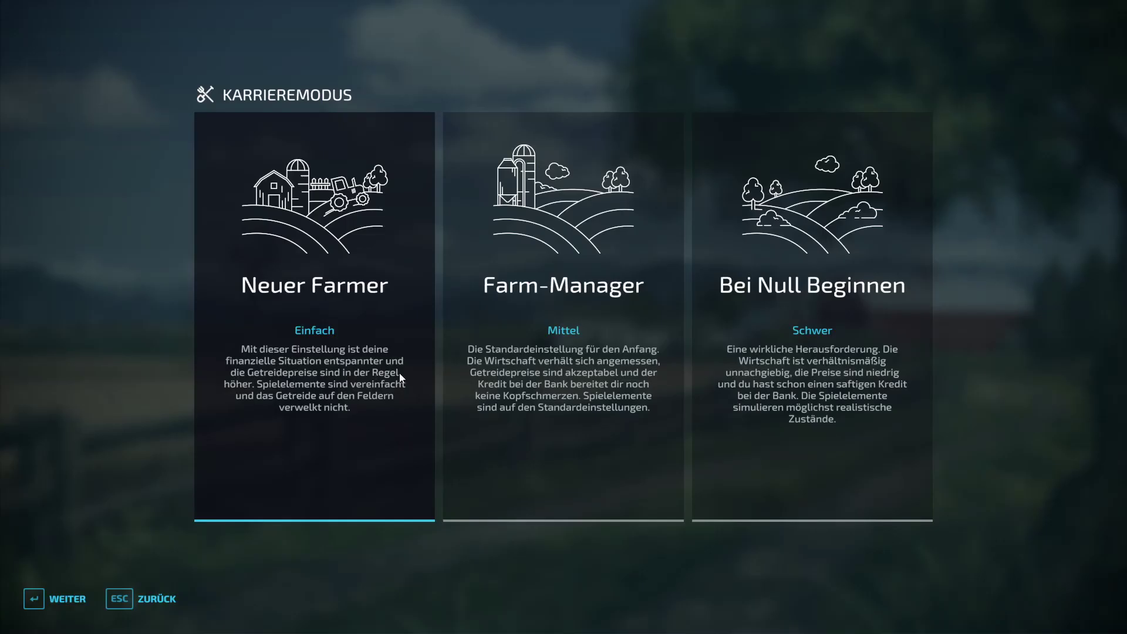
left_click(771, 372)
Browse the available maps, including Mod Map Alpine, and settle on the Deistervorland map
key("Right")
key("Right")
key("Right")
key("Right")
key("Right")
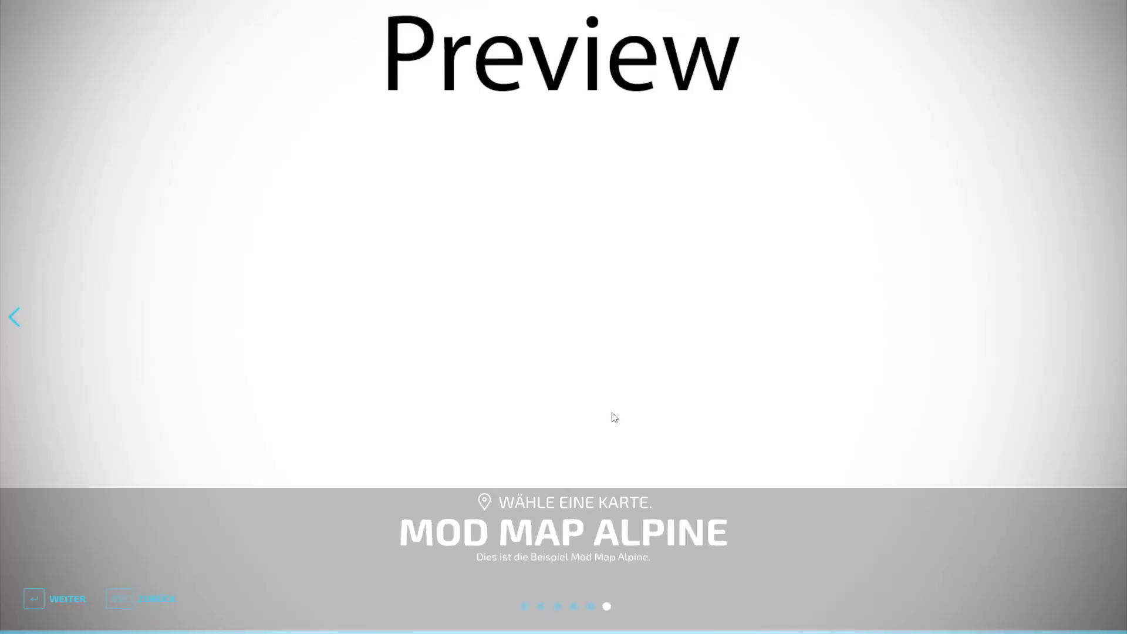
key("Left")
key("Right")
key("Left")
key("Left")
key("Left")
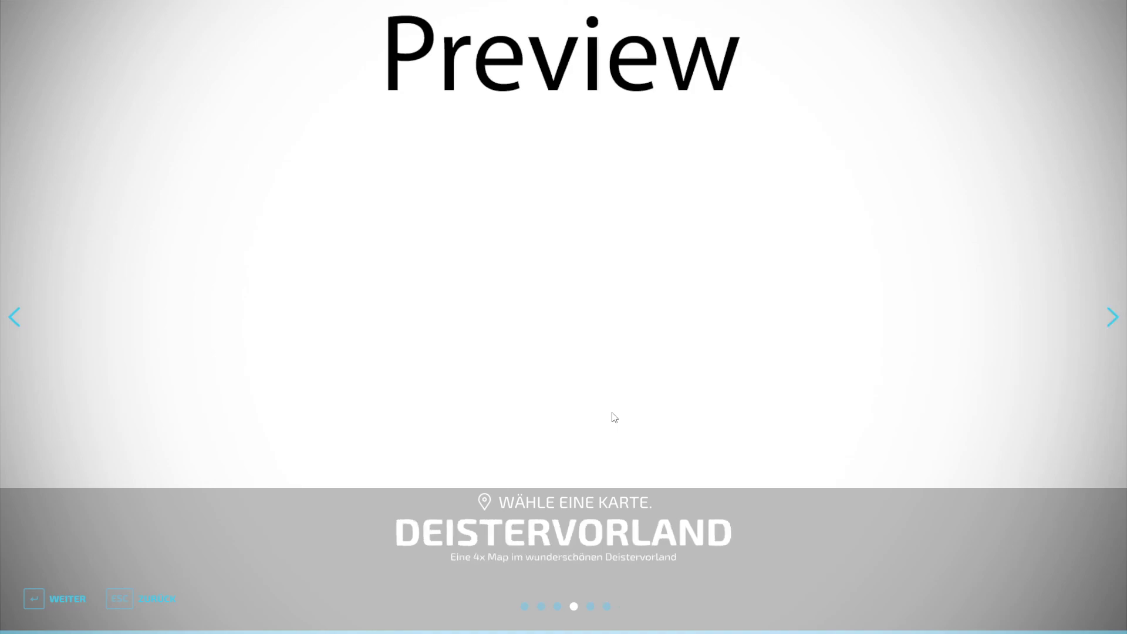
key("Right")
key("Right")
key("Right")
key("Left")
key("Left")
Confirm the map, leave all listed mods and DLCs enabled, and start the game once it has loaded
left_click(47, 594)
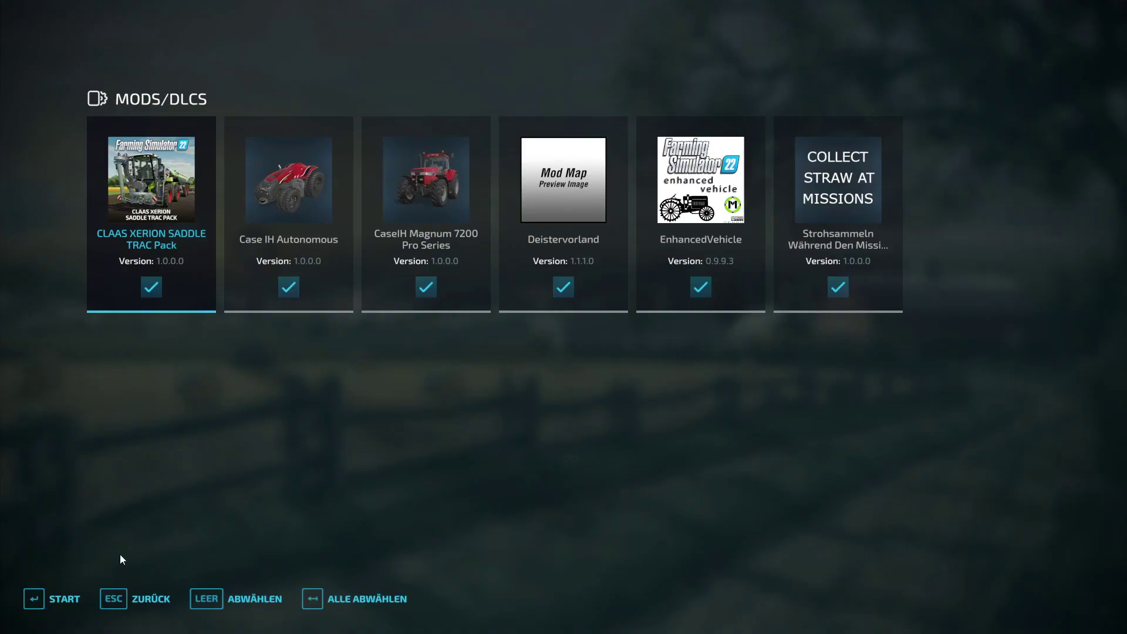
left_click(53, 598)
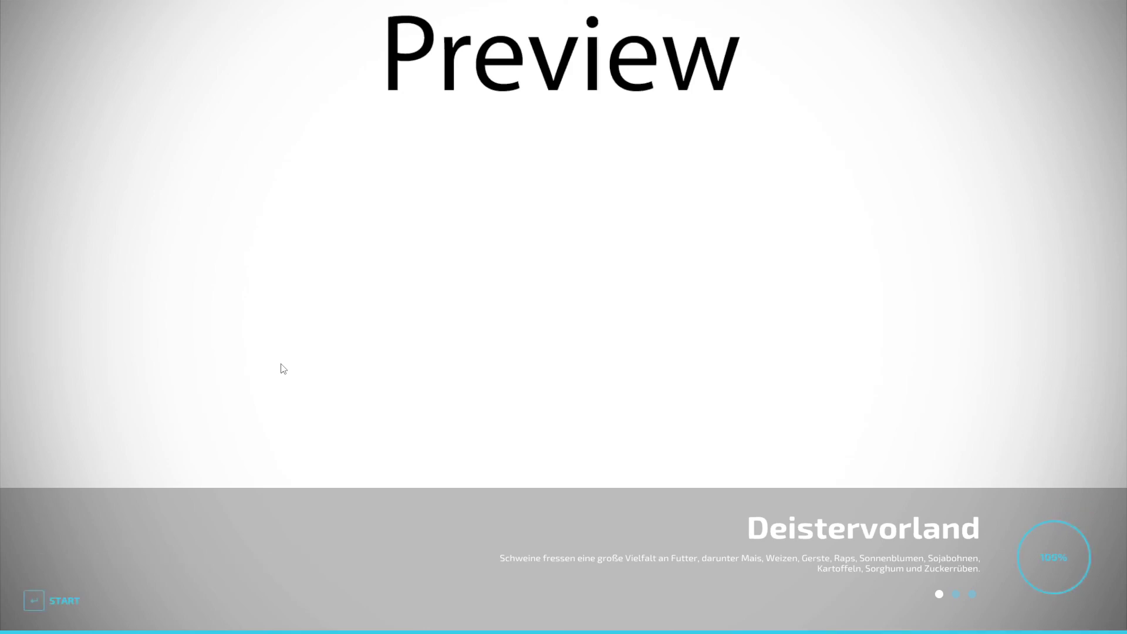
key("Return")
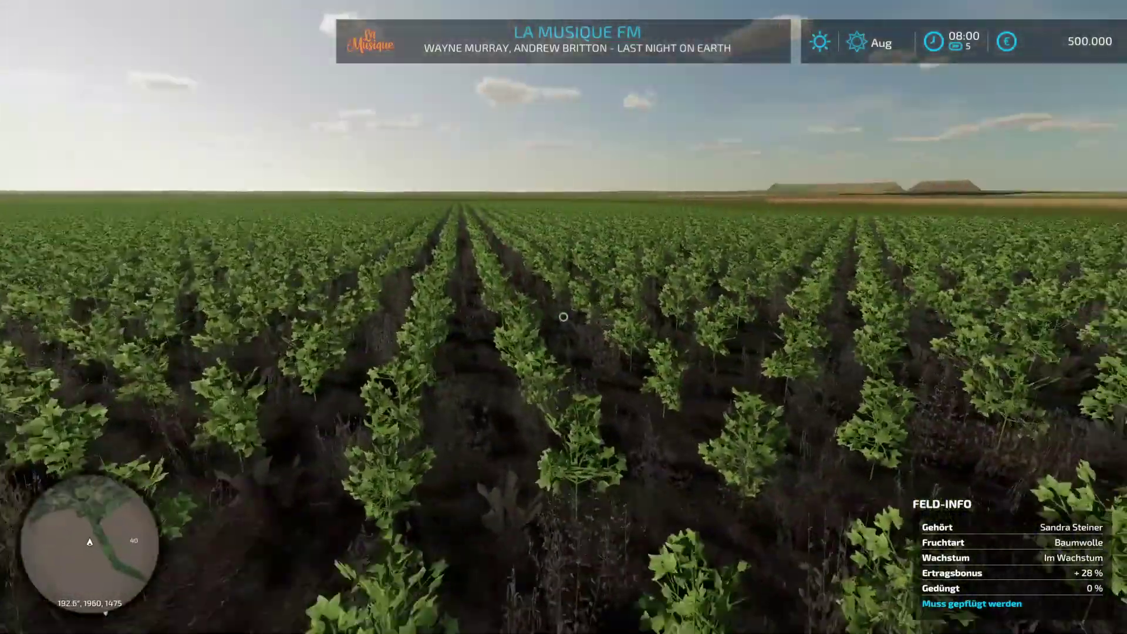
Open the vehicle shop and bring up the configuration of the Lizard Pickup 2017 in the Autos category
key("p")
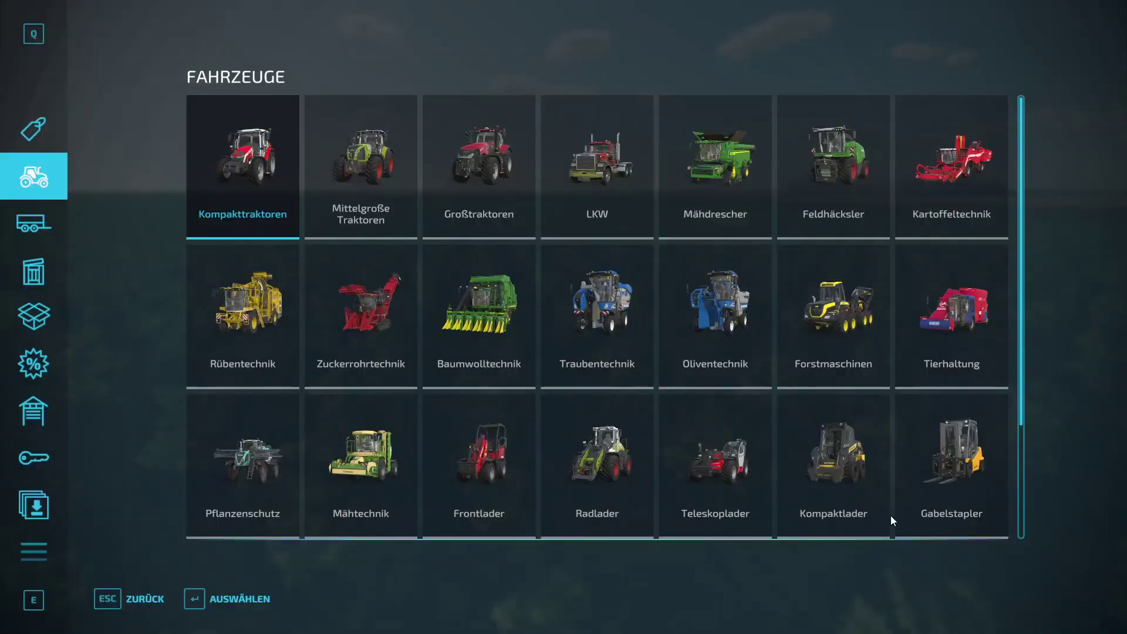
scroll(587, 275, "down", 1)
scroll(452, 317, "up", 1)
scroll(618, 352, "down", 1)
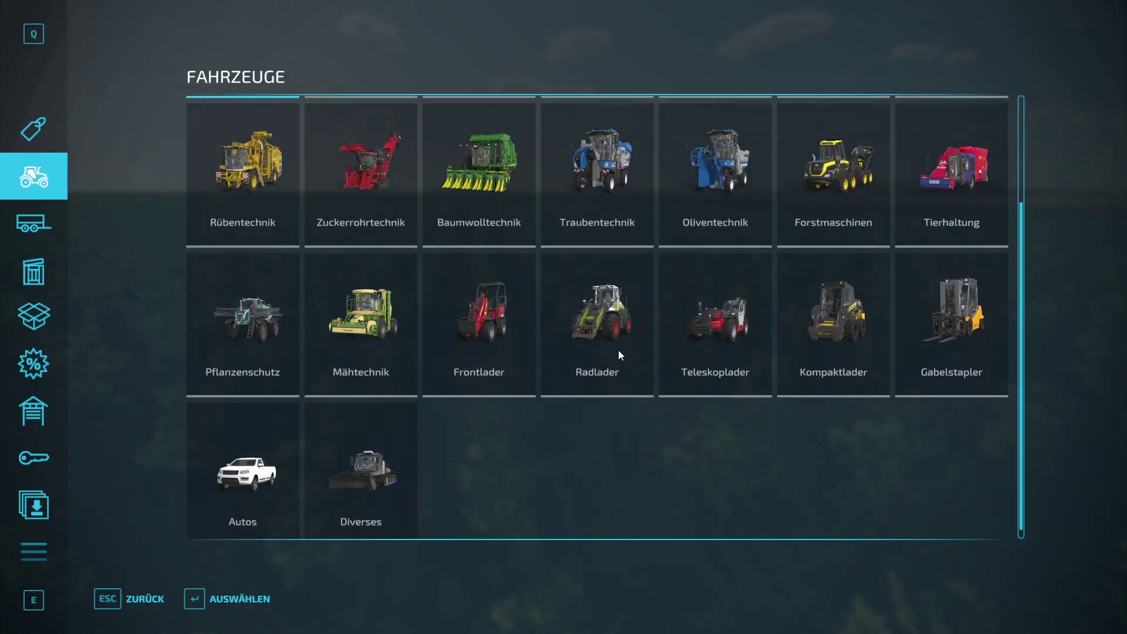
left_click(276, 482)
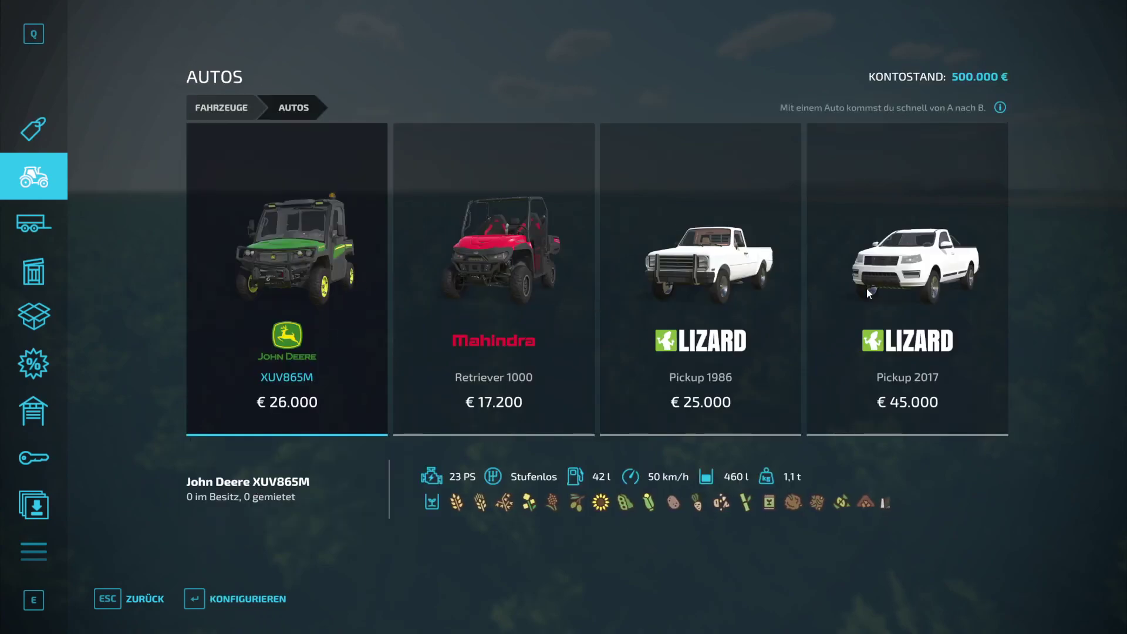
double_click(879, 298)
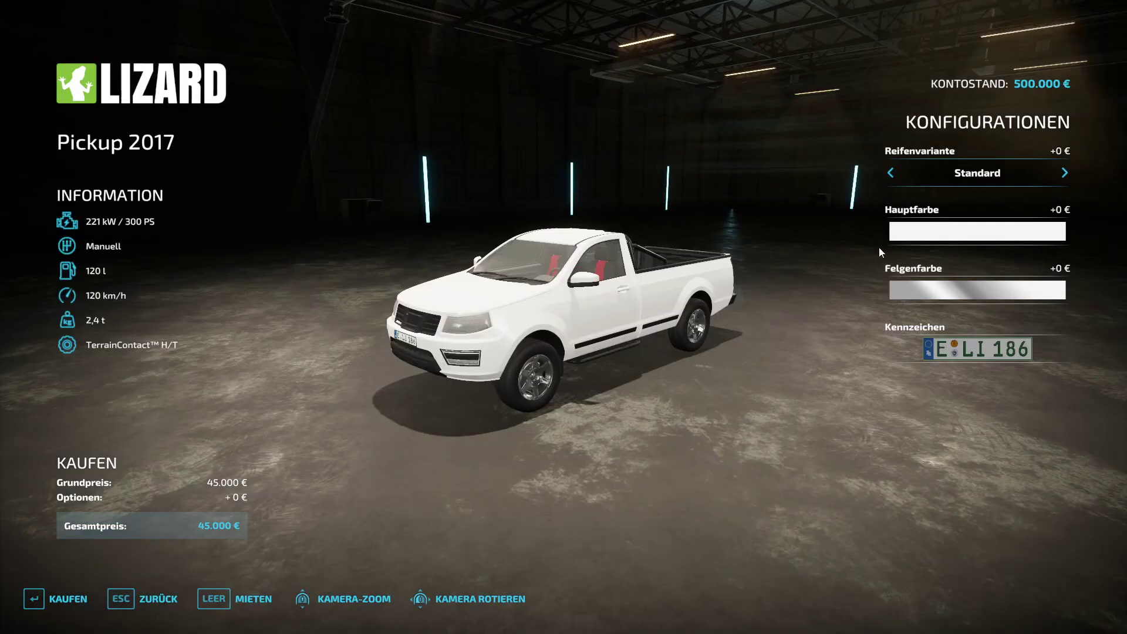
Set the pickup's main colour to black and keep the default chrome rim colour
left_click(914, 231)
left_click(672, 248)
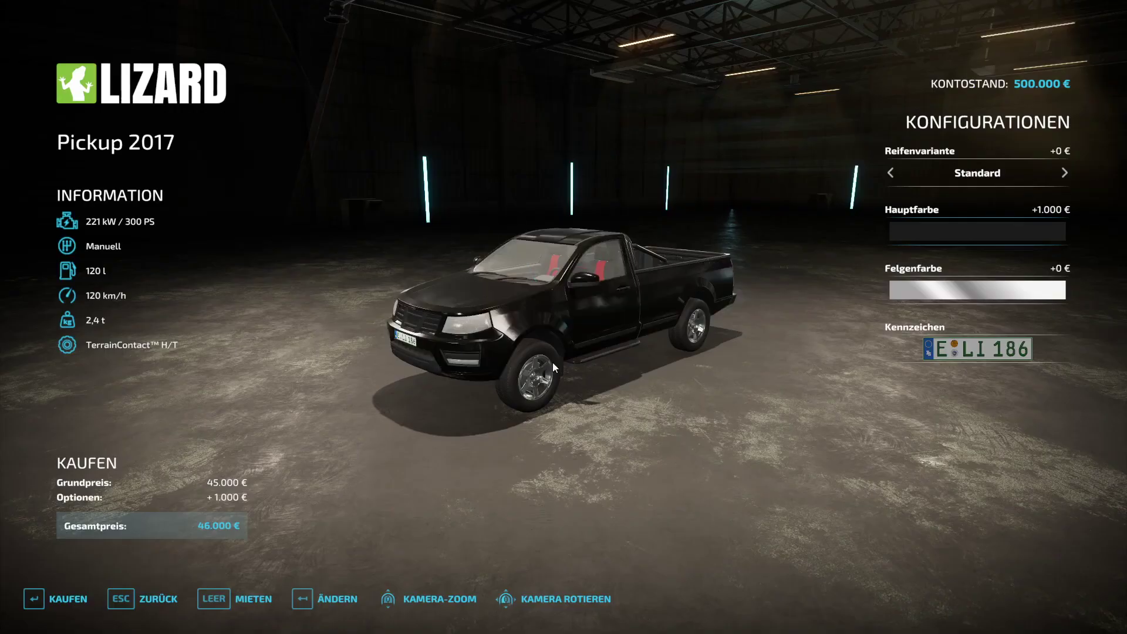
left_click_drag(604, 307, 925, 280)
left_click(946, 291)
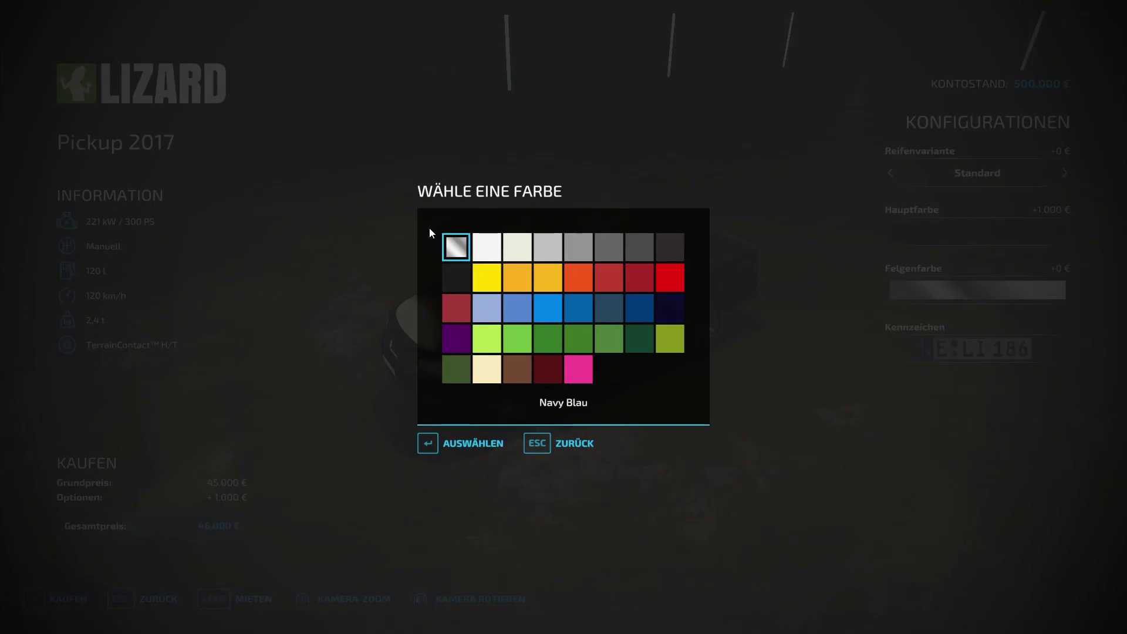
left_click(453, 242)
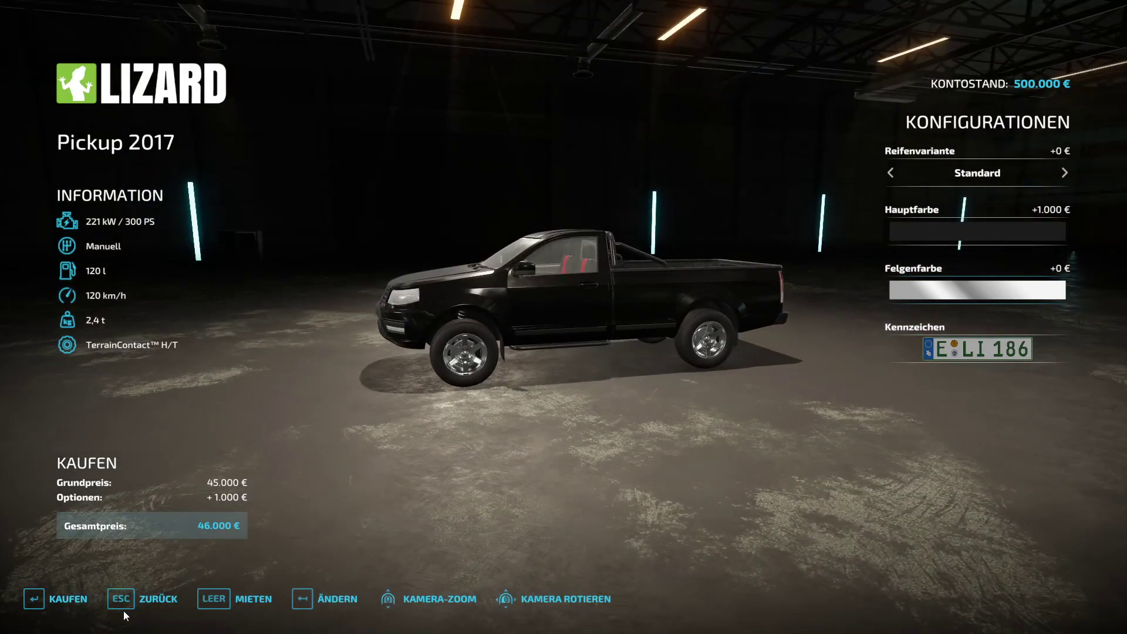
Buy the configured Lizard Pickup 2017 and confirm the purchase
left_click(34, 599)
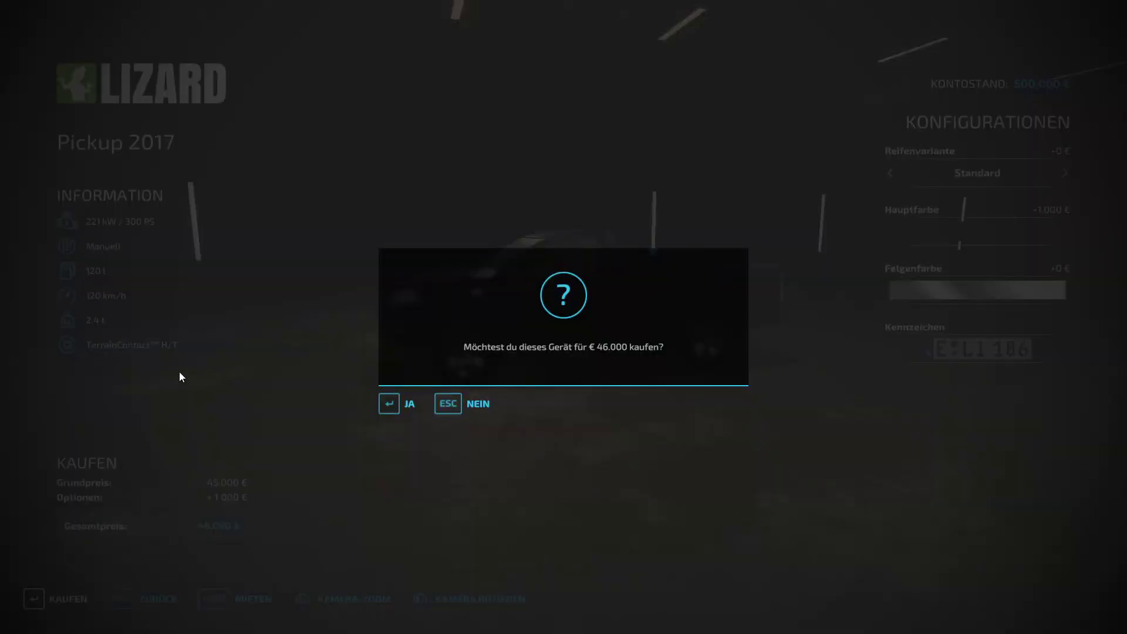
left_click(389, 404)
left_click(396, 404)
Leave the shop and switch into the purchased pickup, getting out and back in once
key("Escape")
key("Escape")
key("Tab")
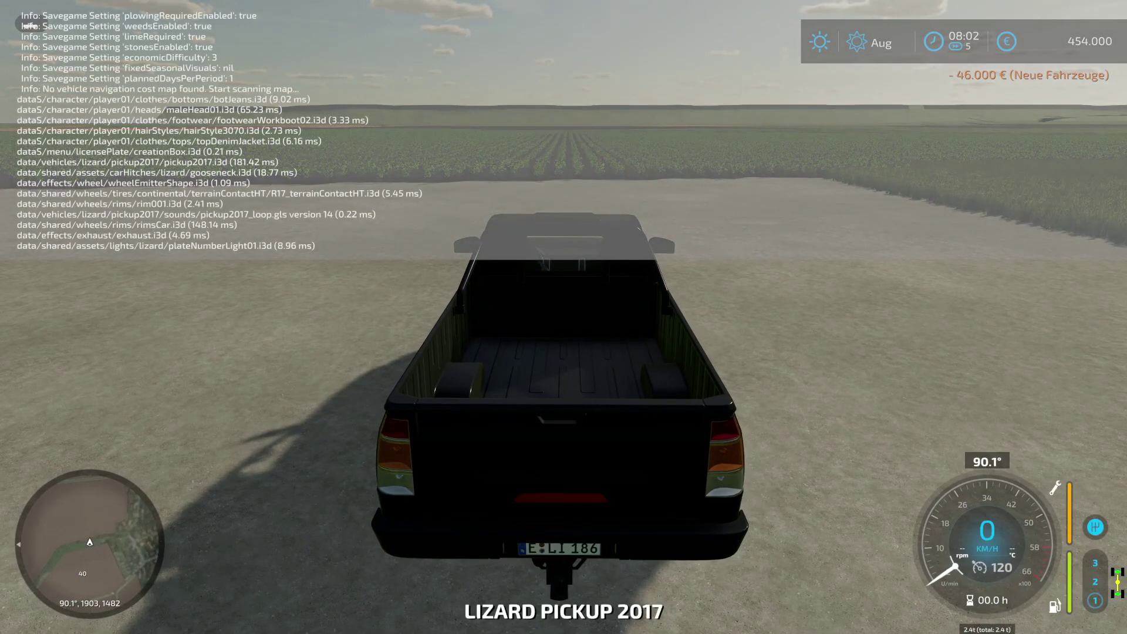
scroll(563, 352, "up", 3)
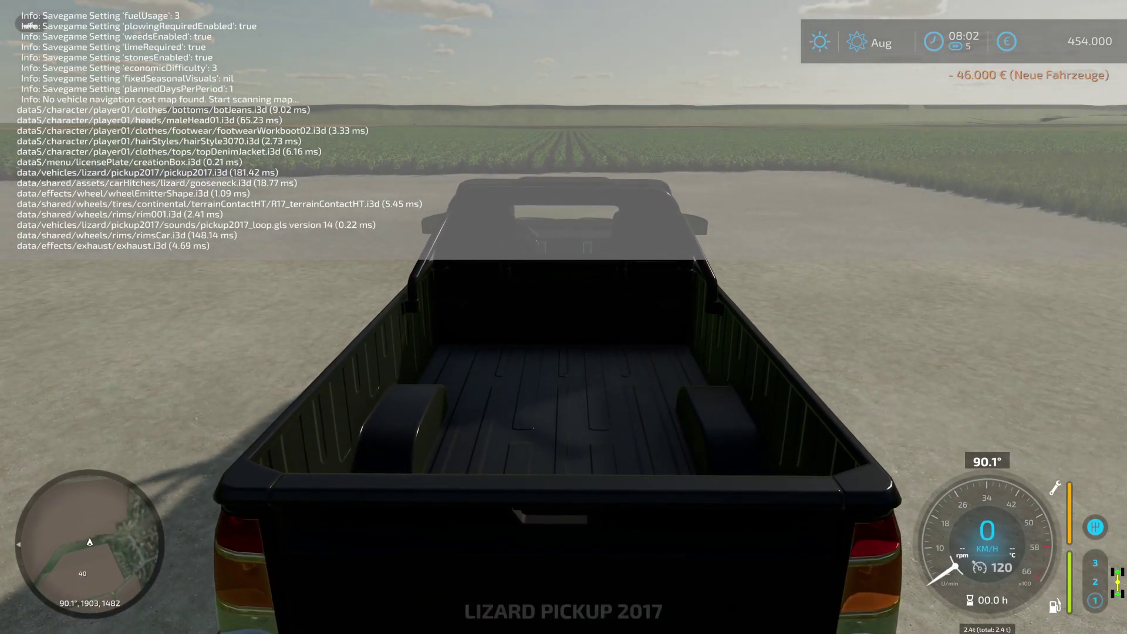
key("e")
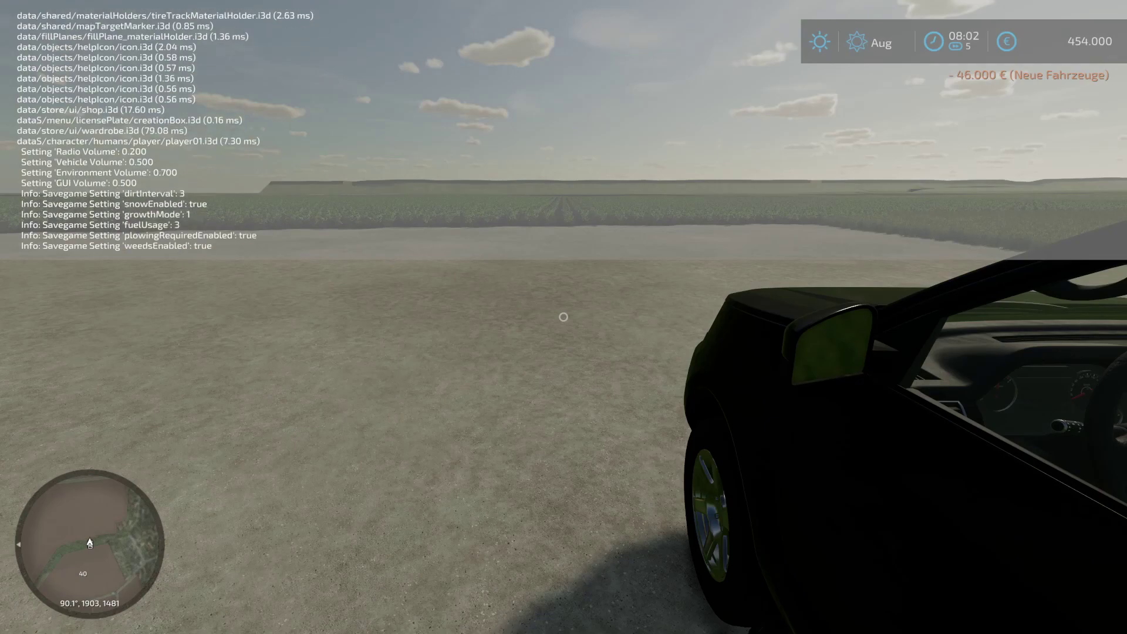
key("e")
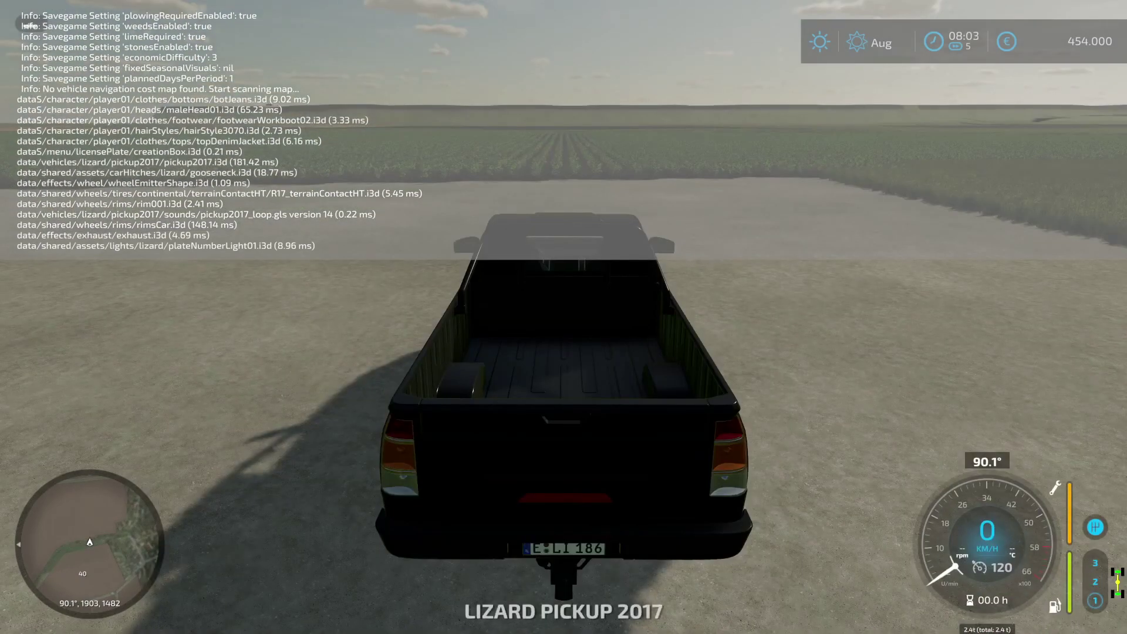
Open the in-game map and examine the numbered fields and their crops around the village and farther north
key("Escape")
scroll(490, 382, "up", 5)
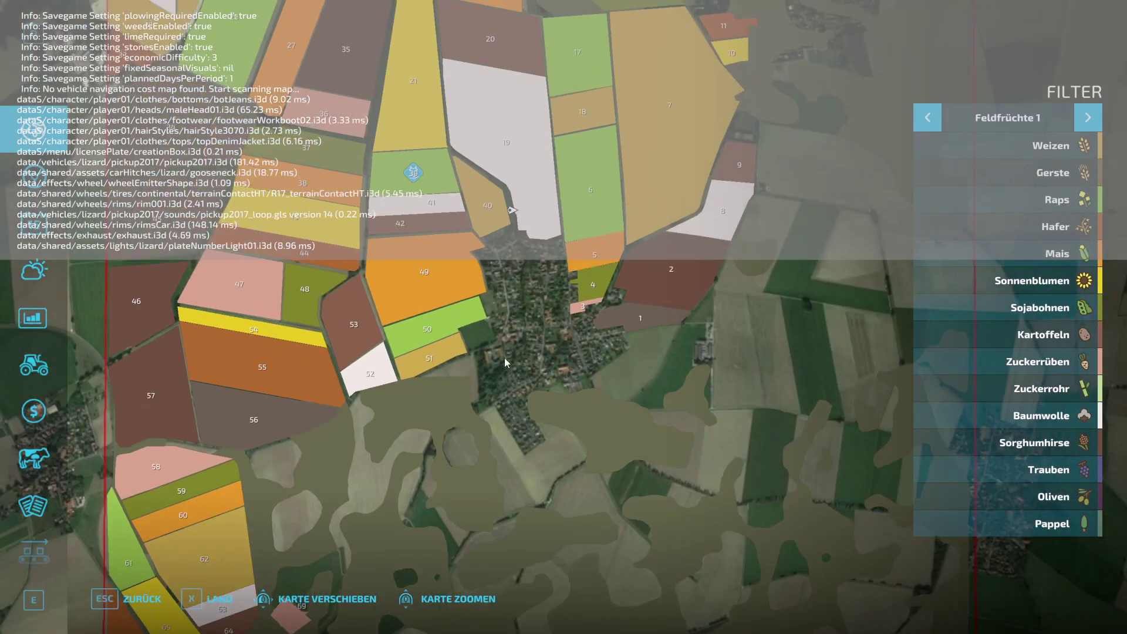
key("w")
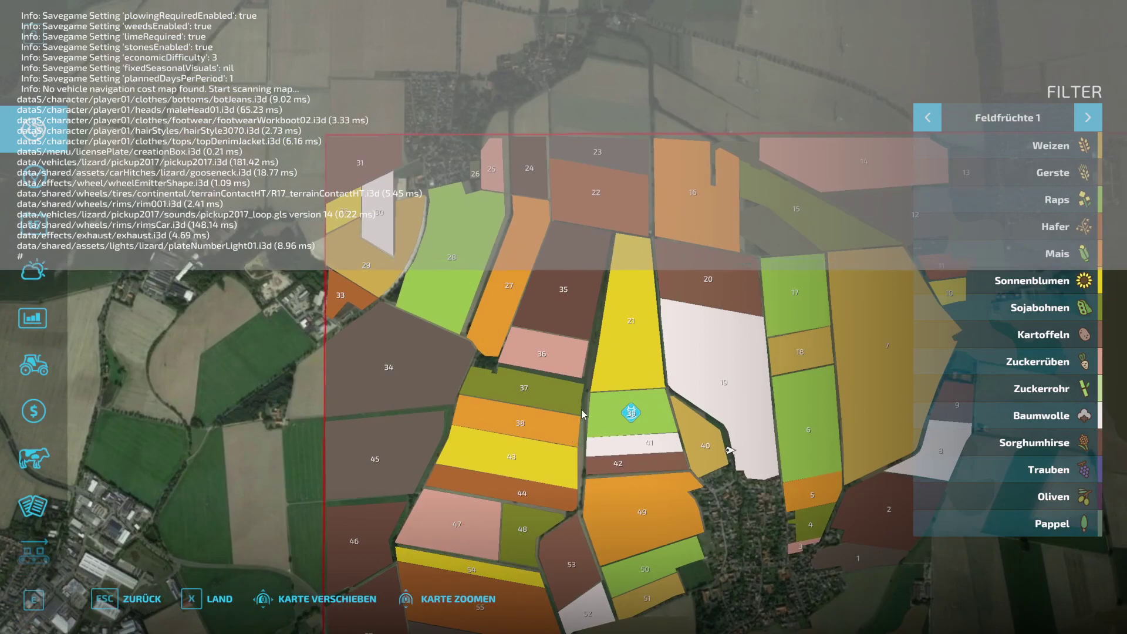
Examine the numbered fields and crops on the map from the northern border down to the south-western corner
key("d")
key("s")
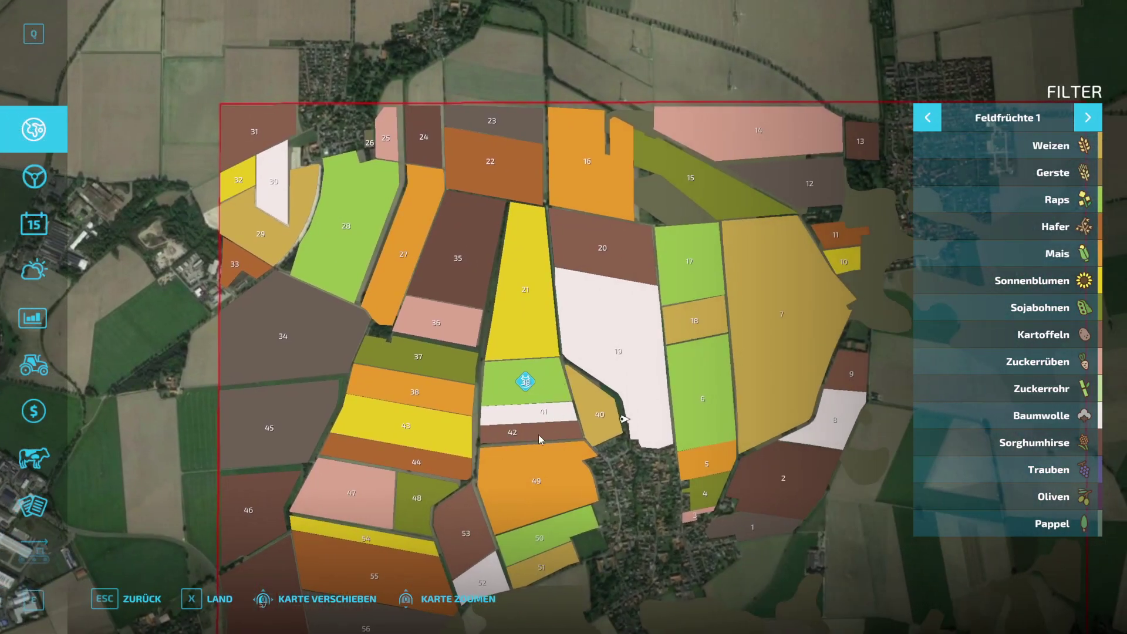
key("d")
key("s")
key("s")
key("a")
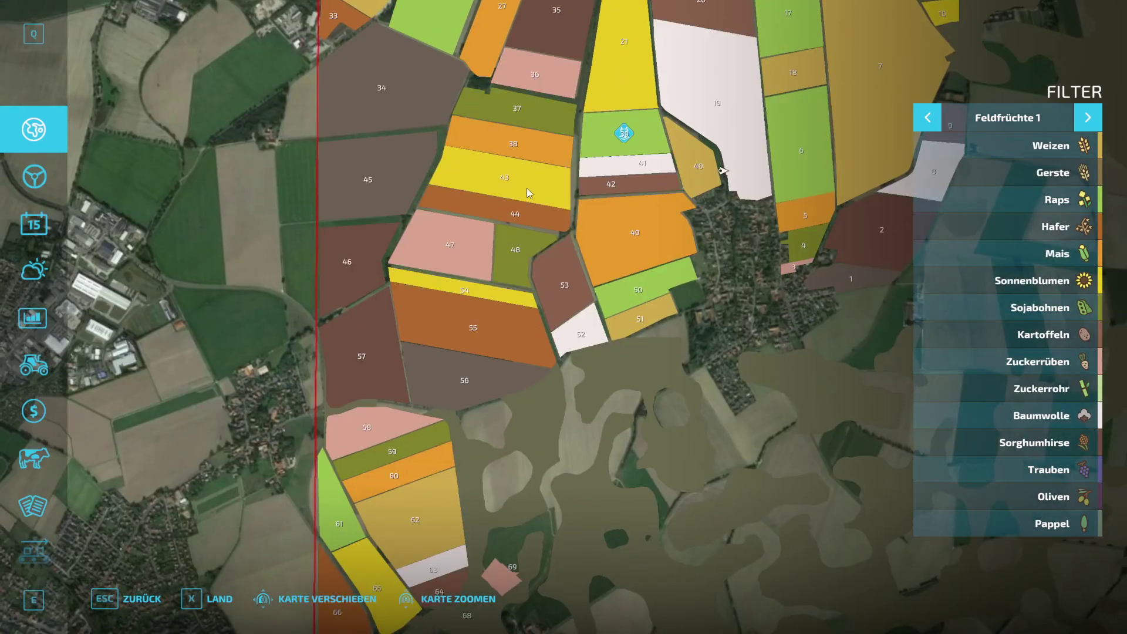
Inspect the fields around the village at closer range on the map, including fields 40 to 53 and 1 to 6
scroll(526, 188, "up", 3)
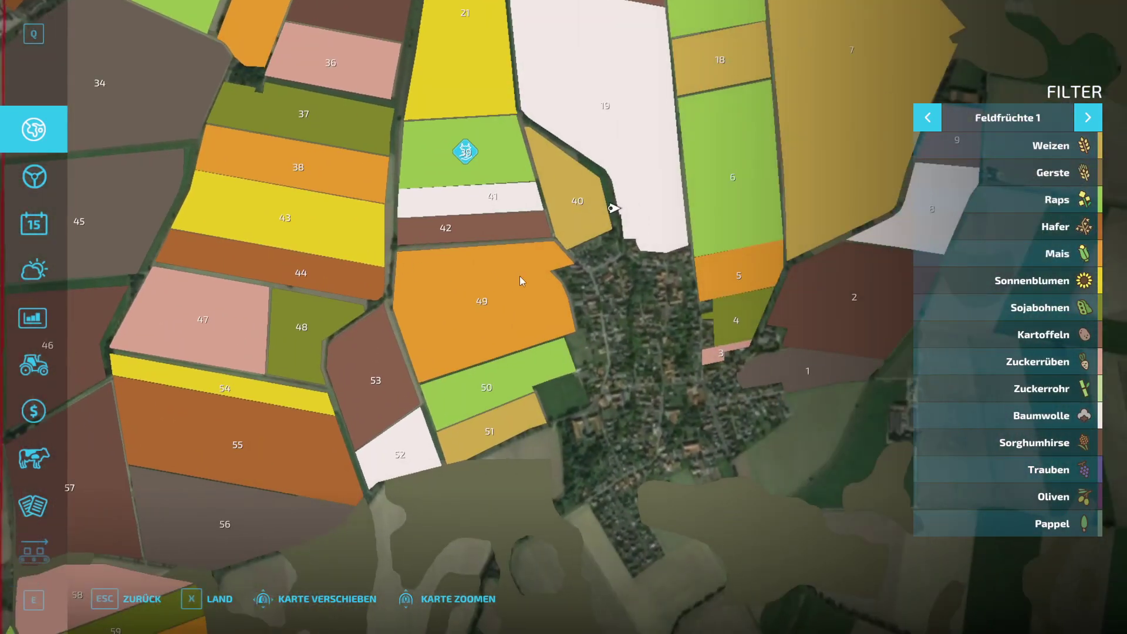
key("w")
key("d")
key("a")
key("w")
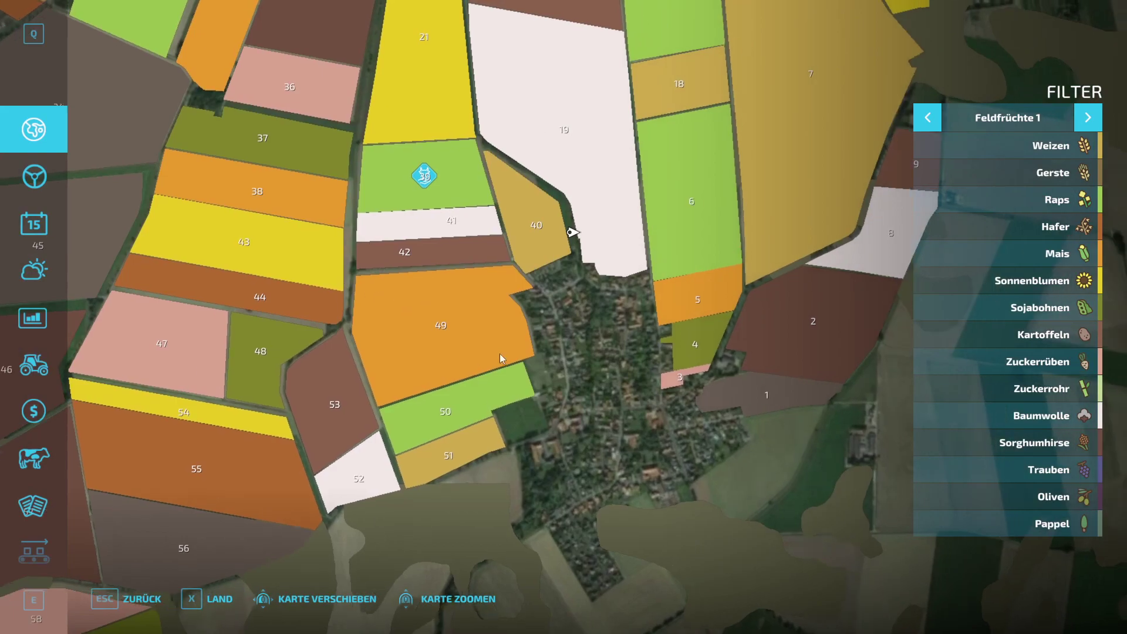
key("s")
key("d")
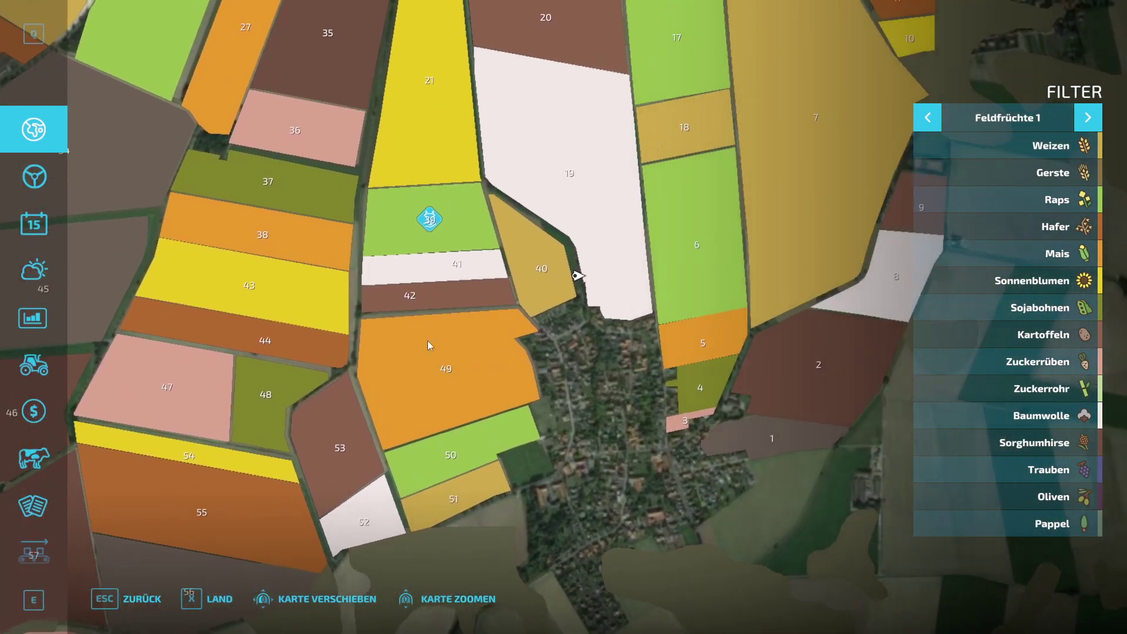
key("a")
key("s")
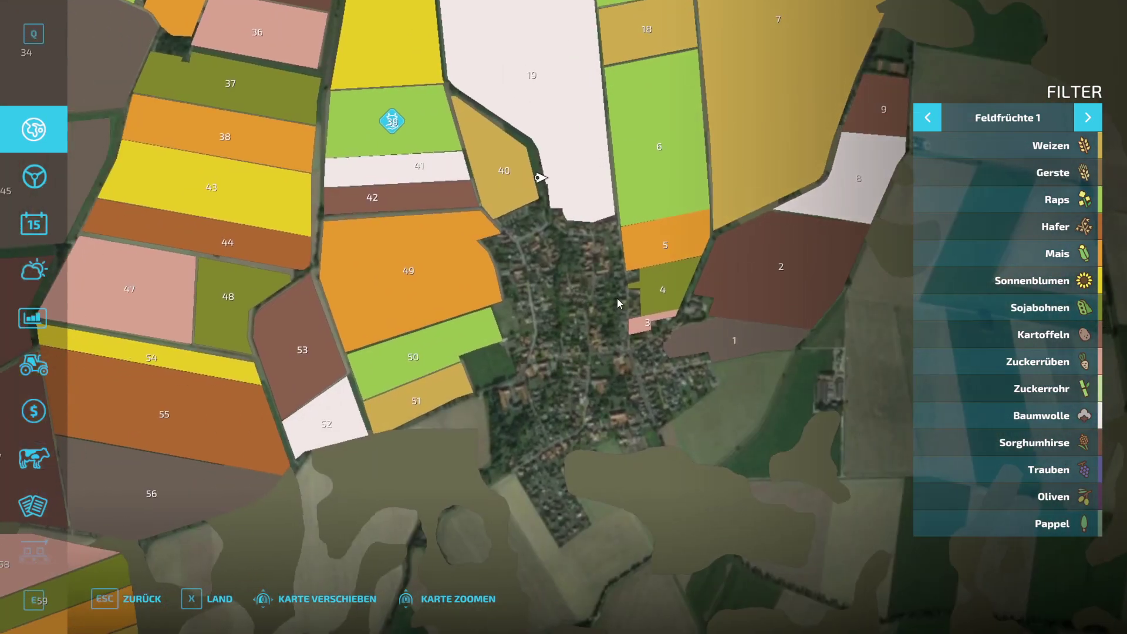
Check fields 58 to 69 in the south and the north-eastern fields on the map, and return to the pickup
key("s")
key("a")
key("d")
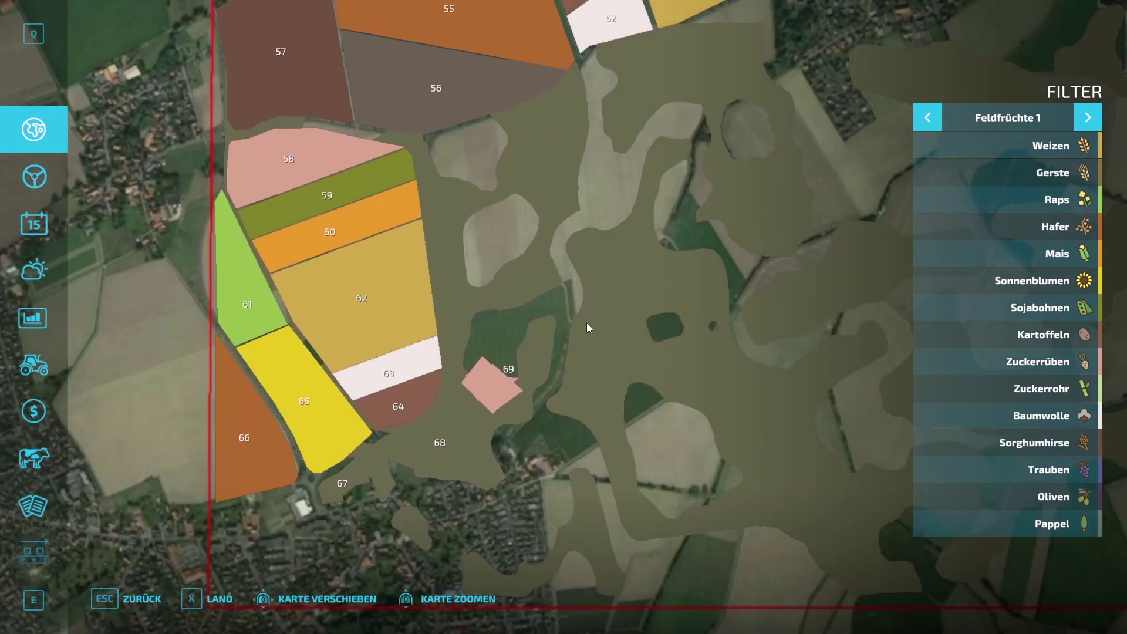
scroll(586, 322, "down", 4)
key("w")
key("d")
key("w")
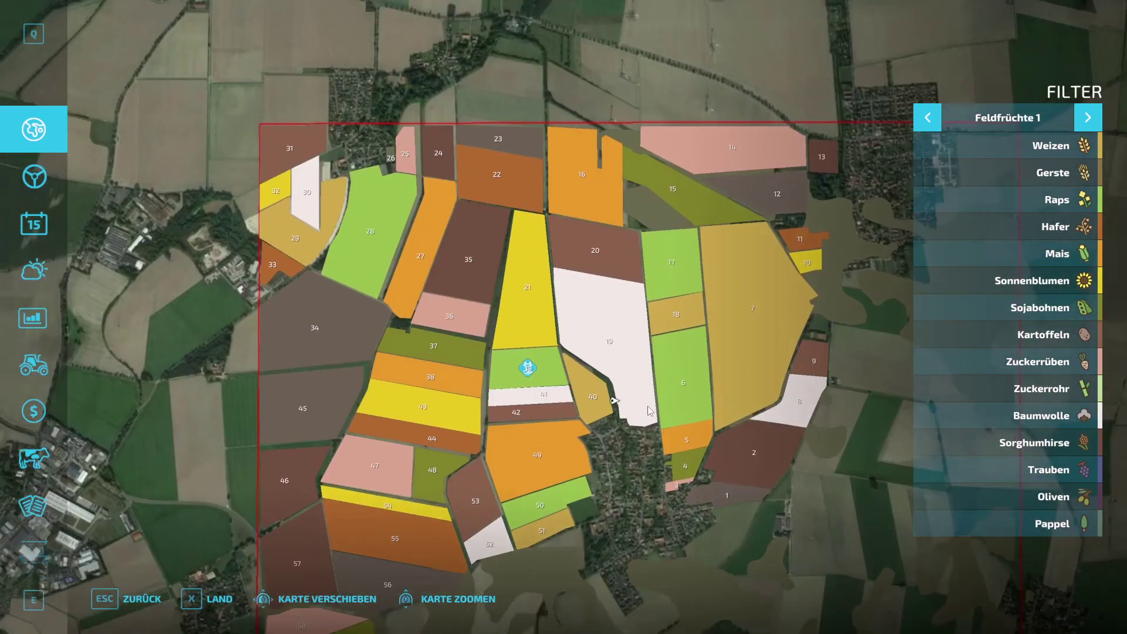
key("d")
key("w")
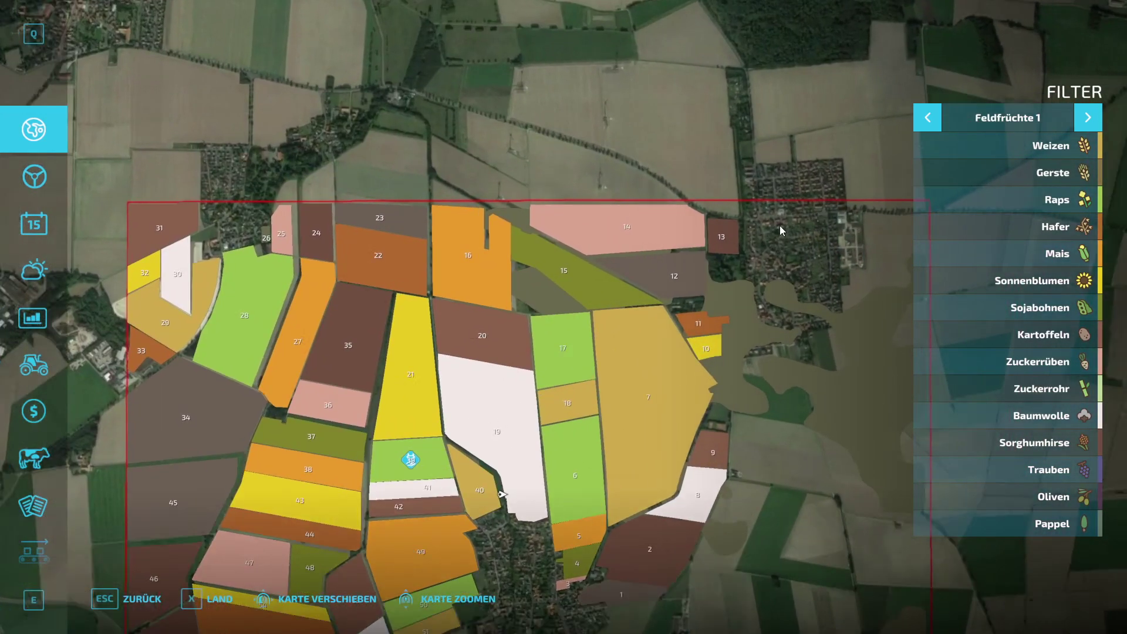
scroll(779, 225, "up", 3)
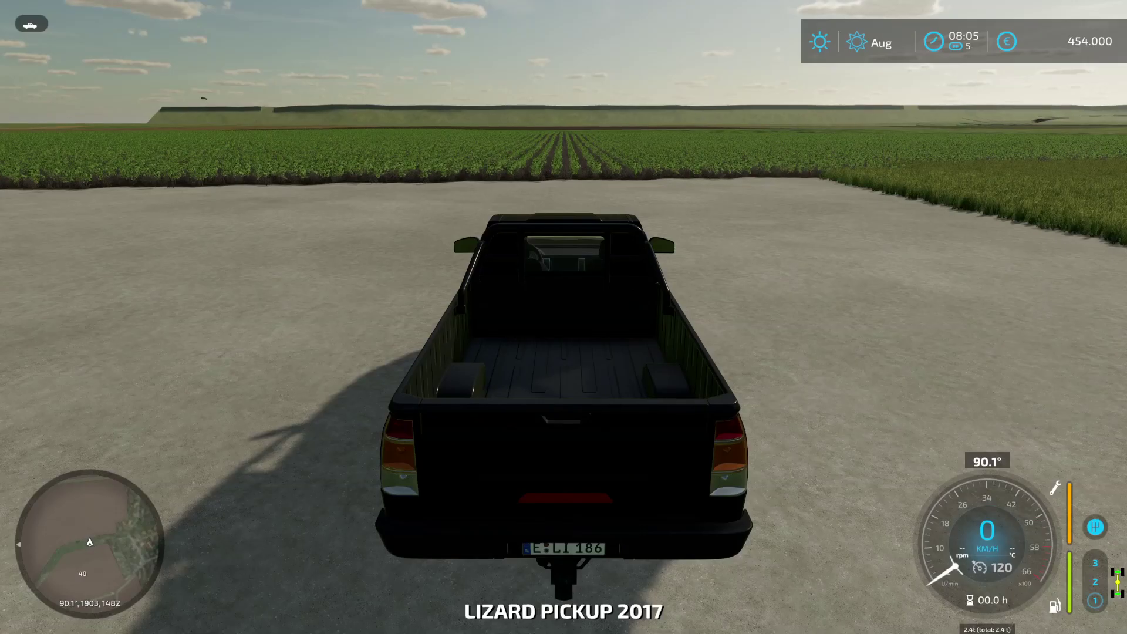
Look around the parked pickup and drive it across the concrete area towards the crop field to the east
key("w")
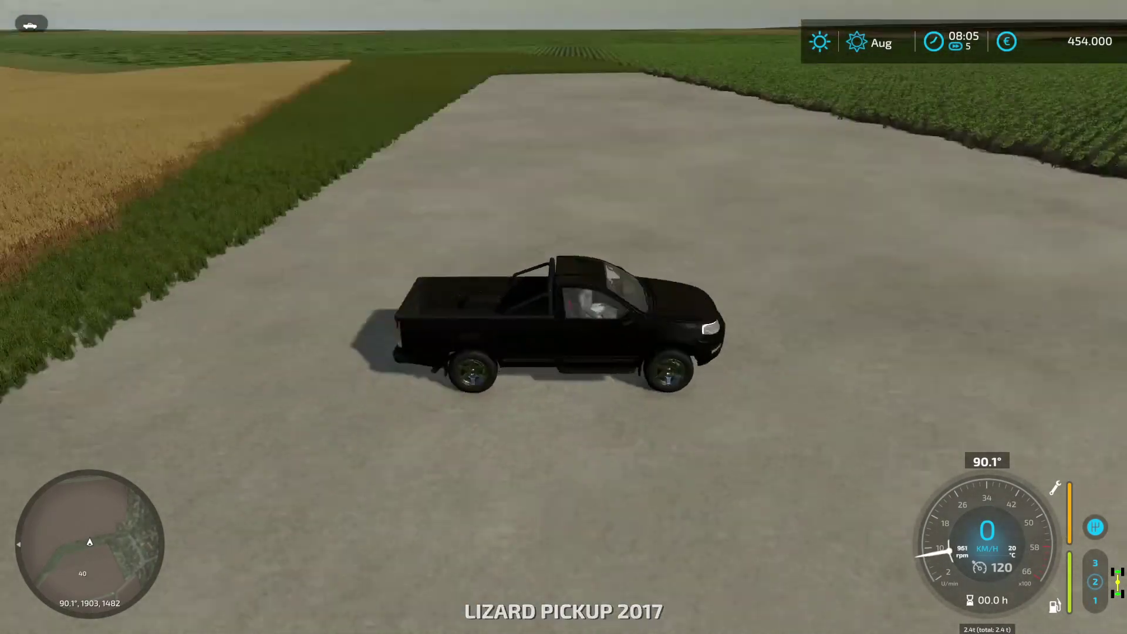
key("w")
key("d")
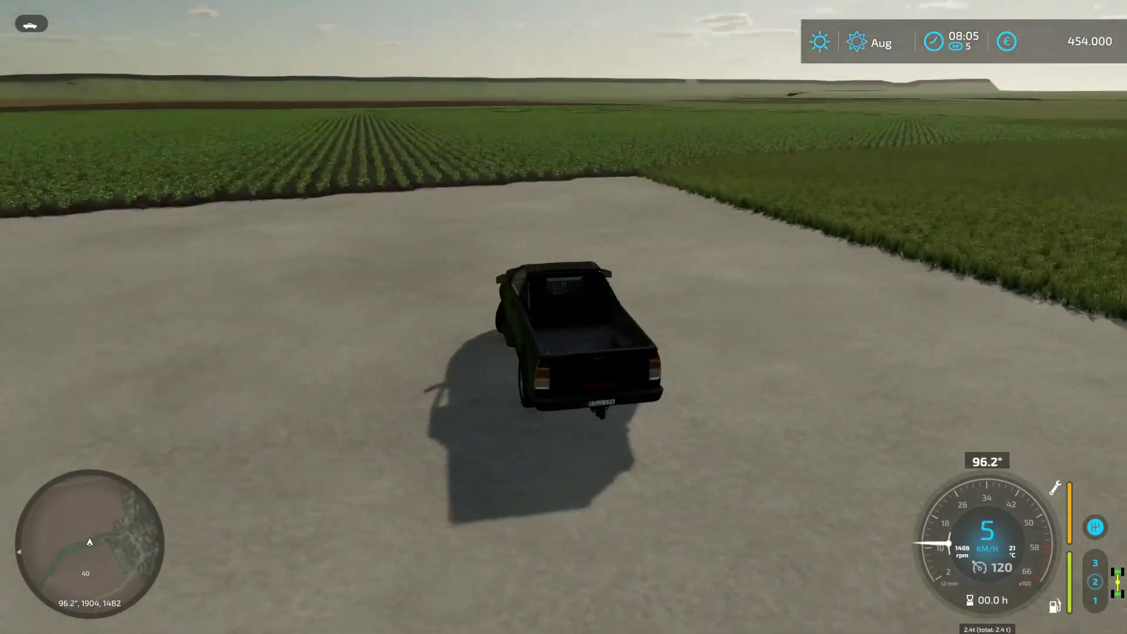
key("w")
key("a")
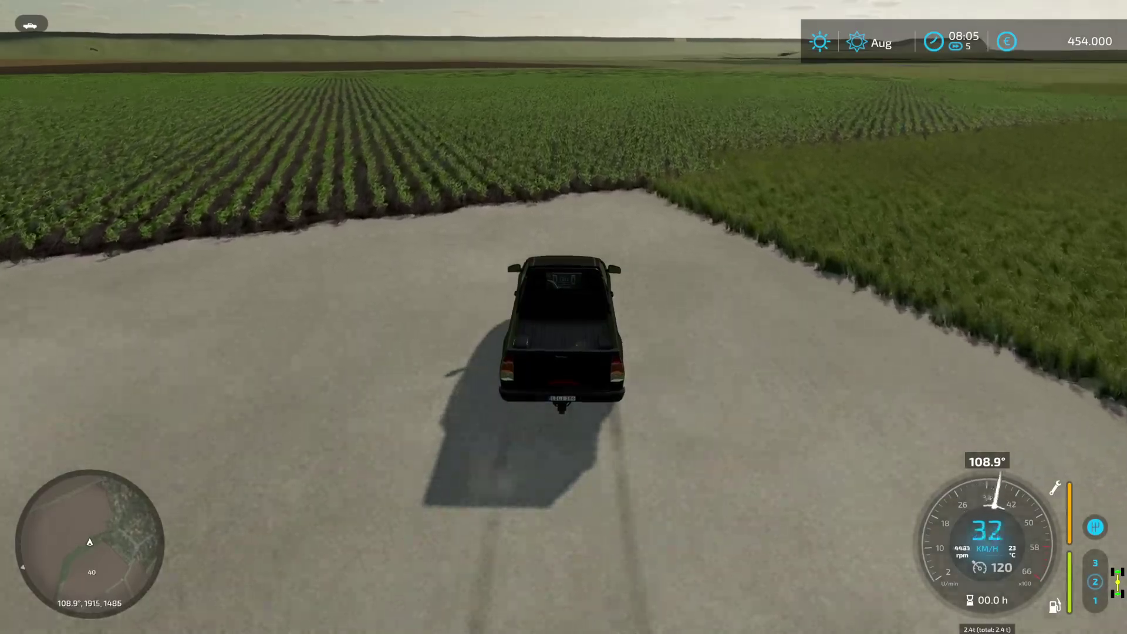
Drive the pickup eastward through the row crop field and on across the neighbouring fields
key("w")
key("a")
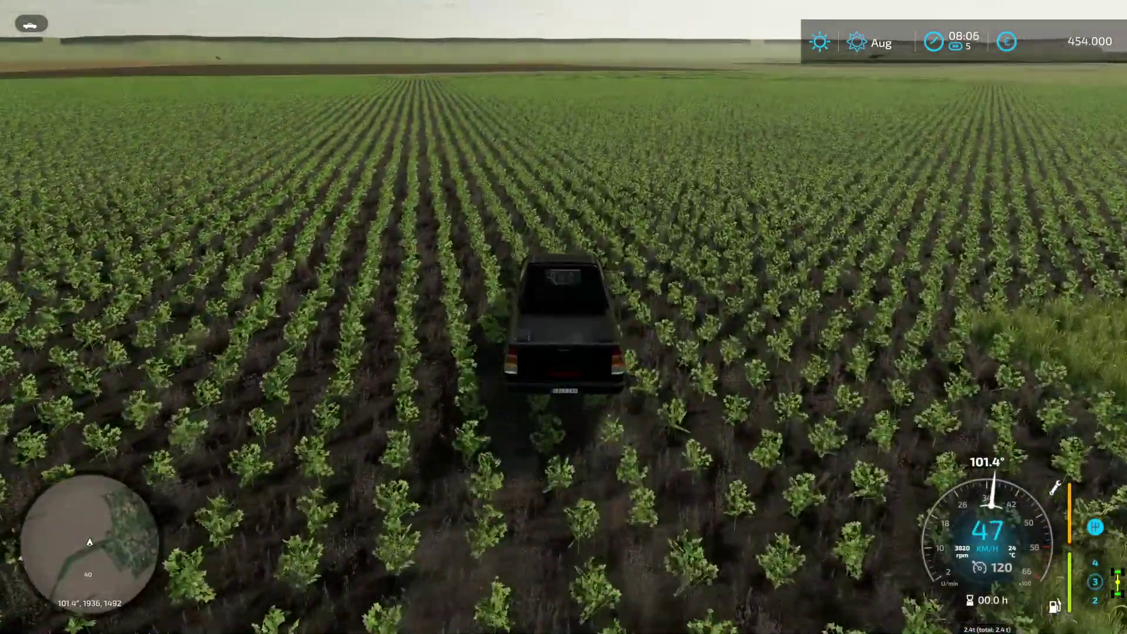
key("w")
key("a")
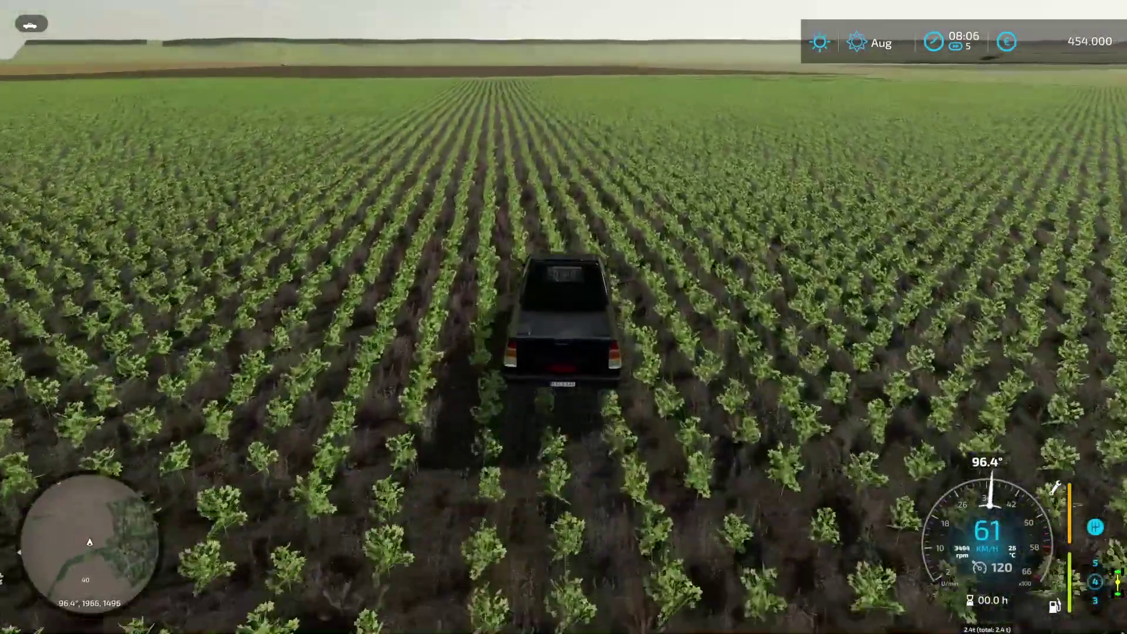
key("w")
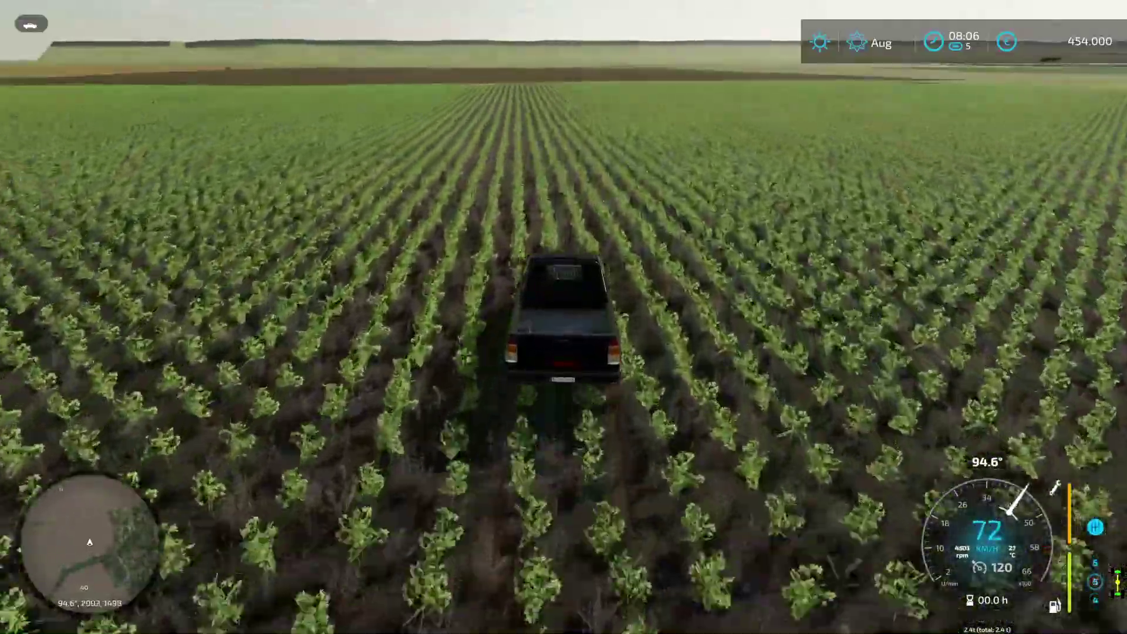
key("w")
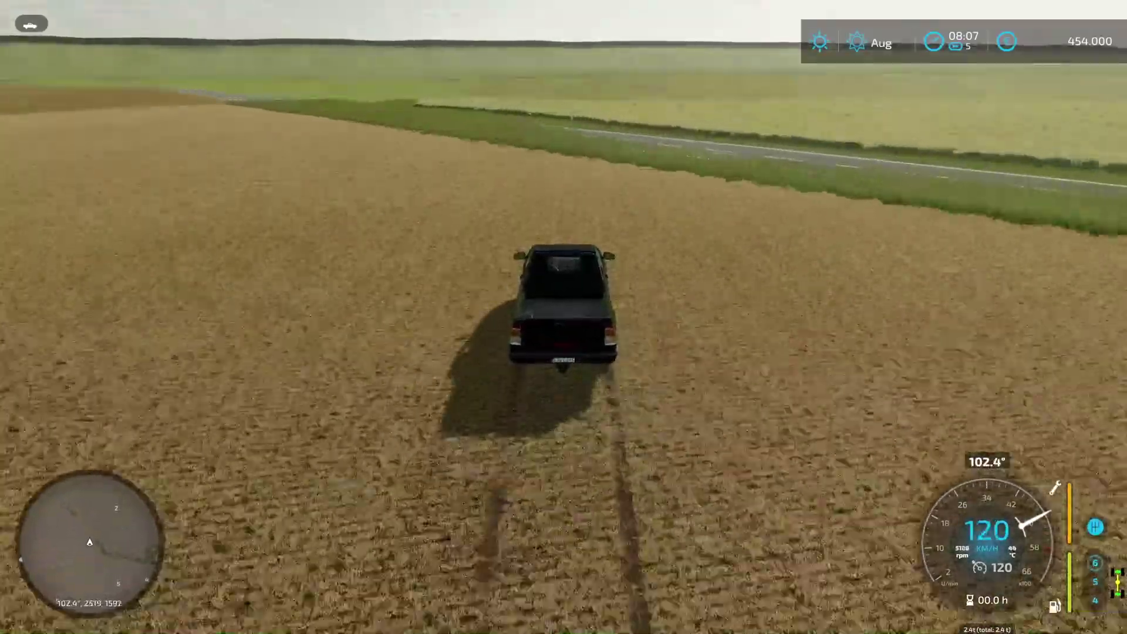
Turn the pickup north through the crops onto the grass-covered road between the fields and slow down there
key("a")
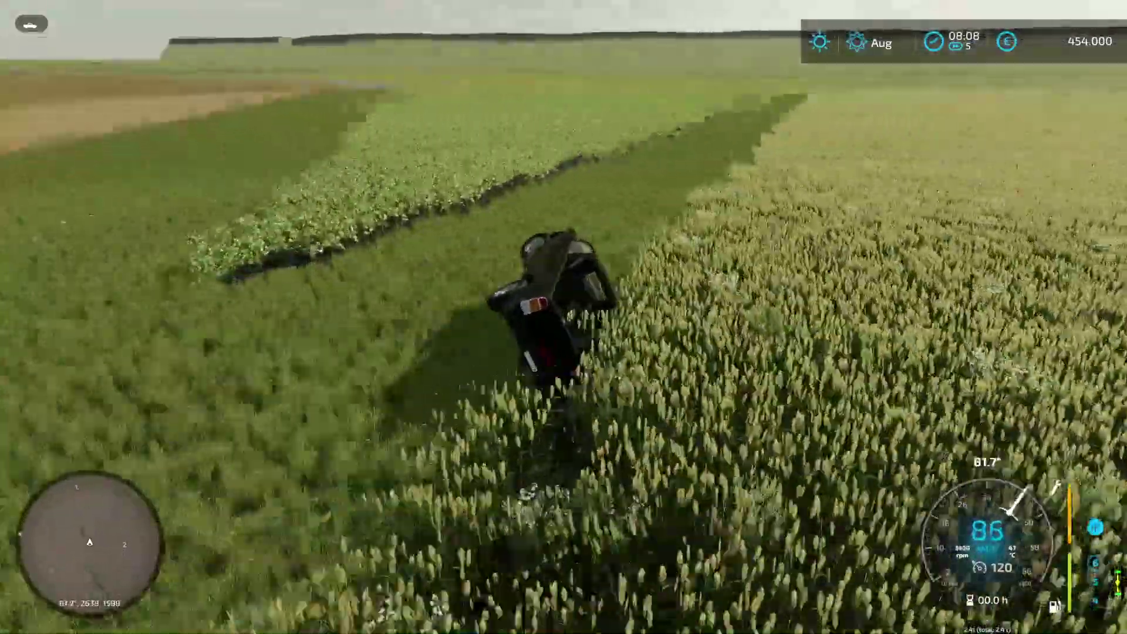
key("a")
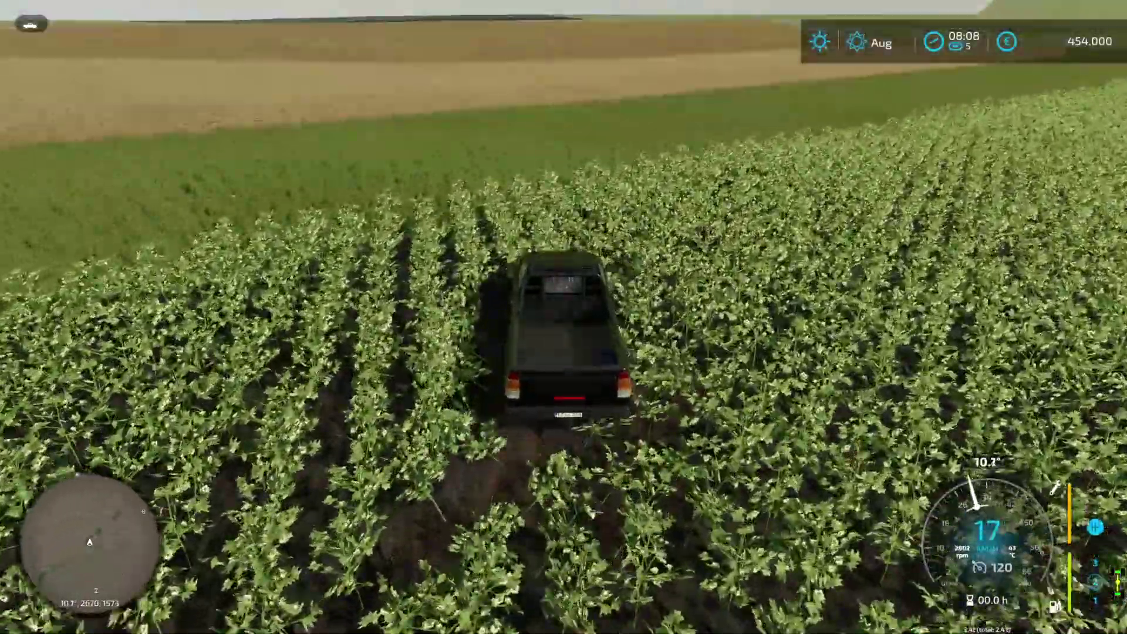
key("w")
key("a")
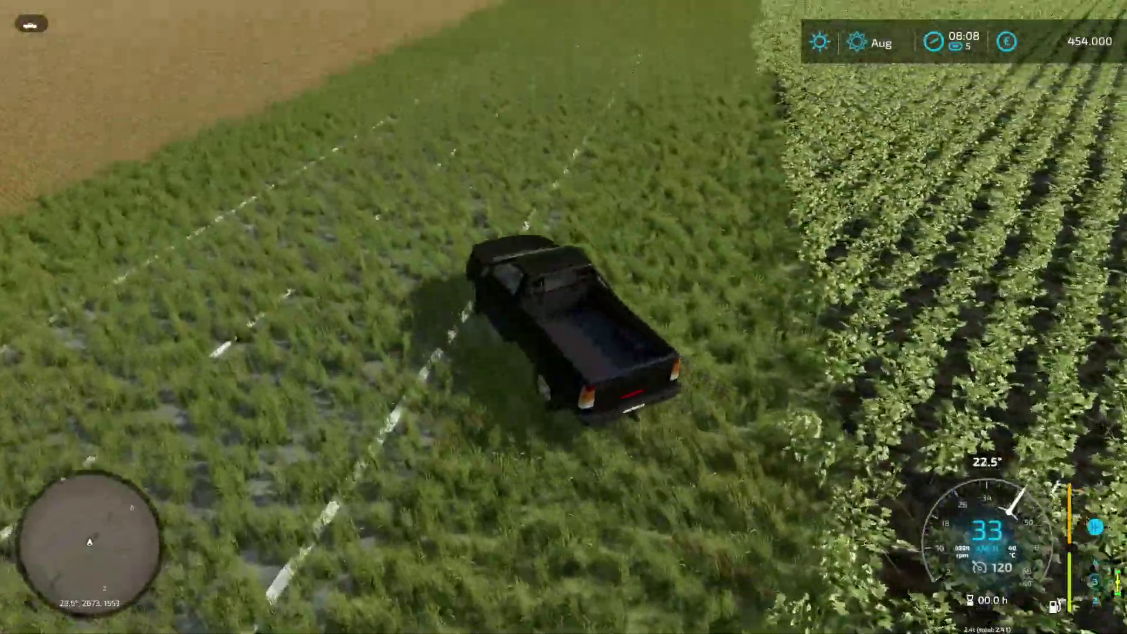
key("d")
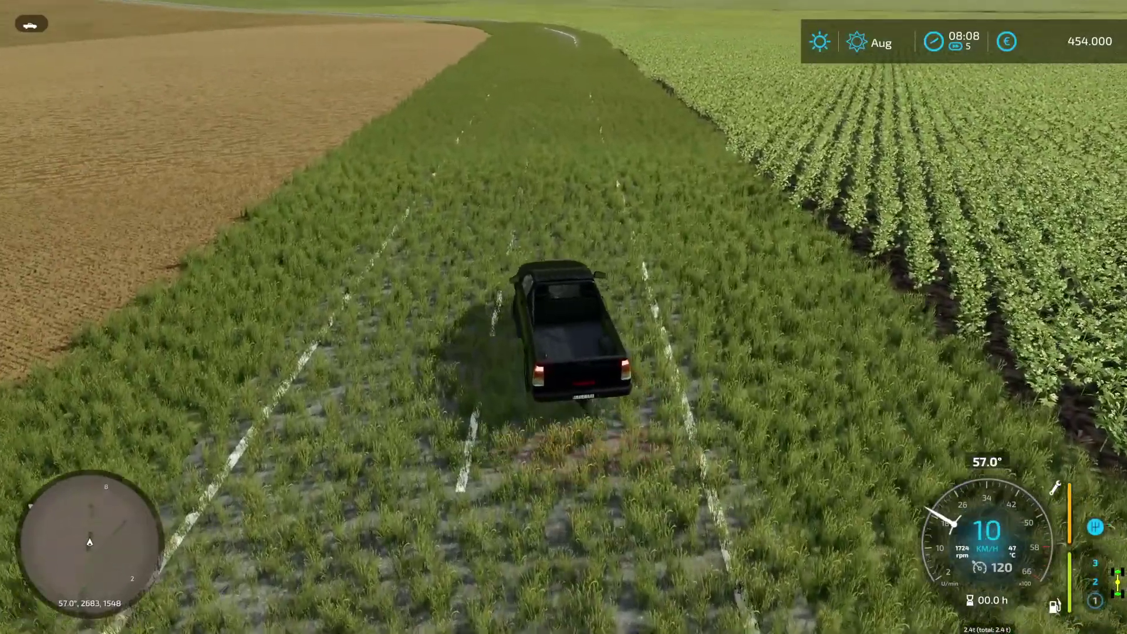
Lower the overall volume (Lautstärke Gesamt) by two increments in the general settings and return to the game
key("Escape")
scroll(43, 466, "down", 4)
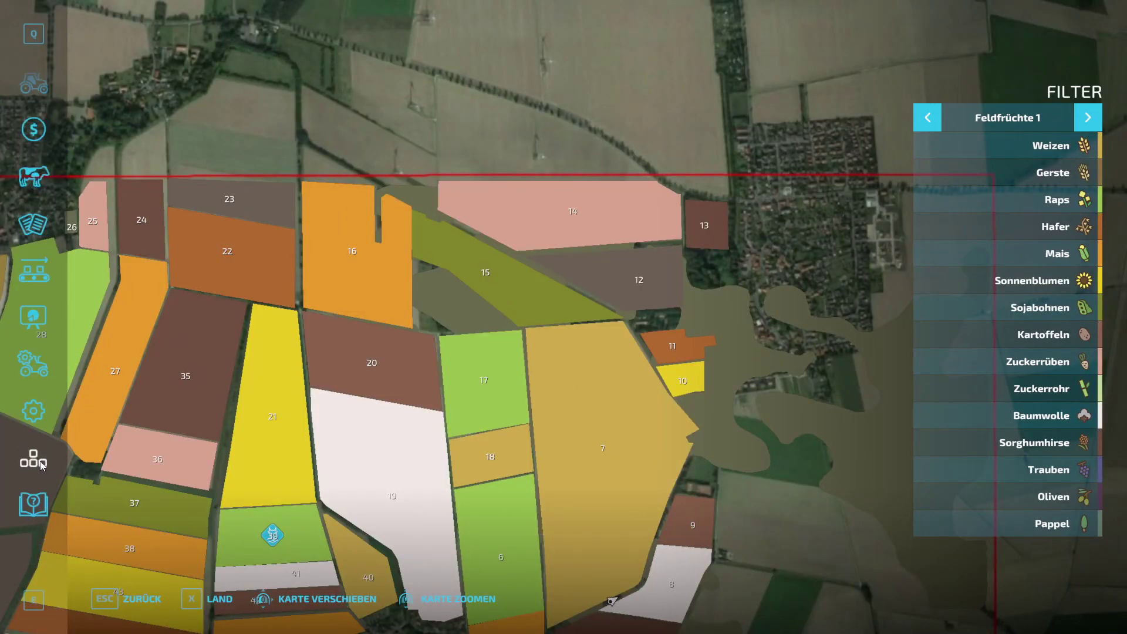
left_click(34, 365)
scroll(351, 249, "down", 10)
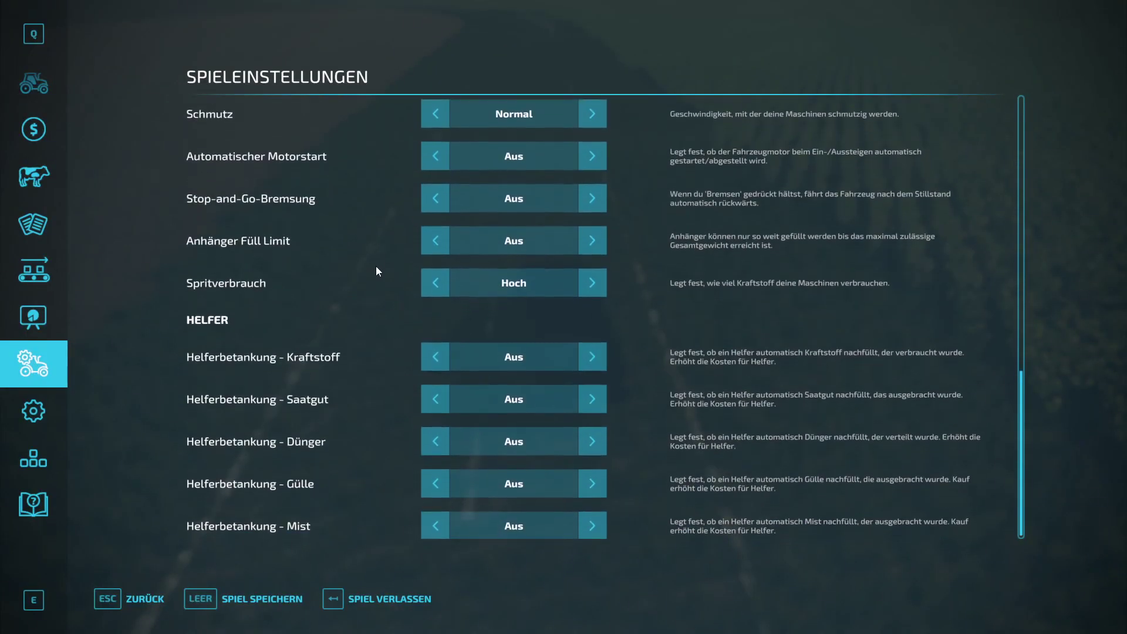
left_click(58, 408)
scroll(272, 337, "down", 15)
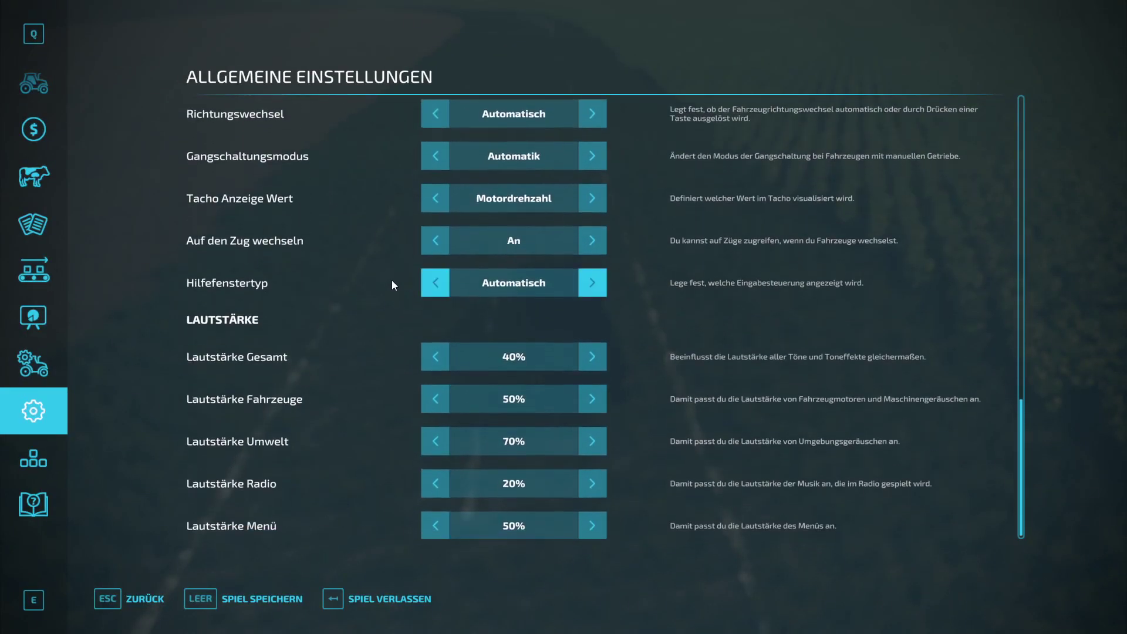
left_click(435, 356)
left_click(435, 357)
key("Escape")
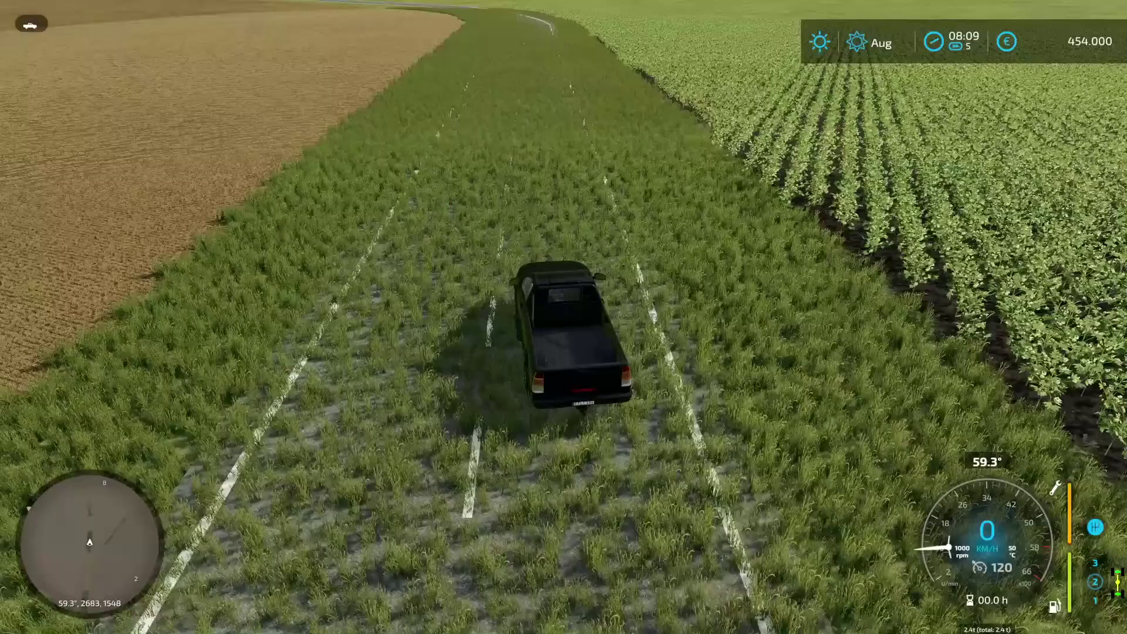
Drive the pickup north-east along the overgrown road beside the fields, with the camera farther back
key("w")
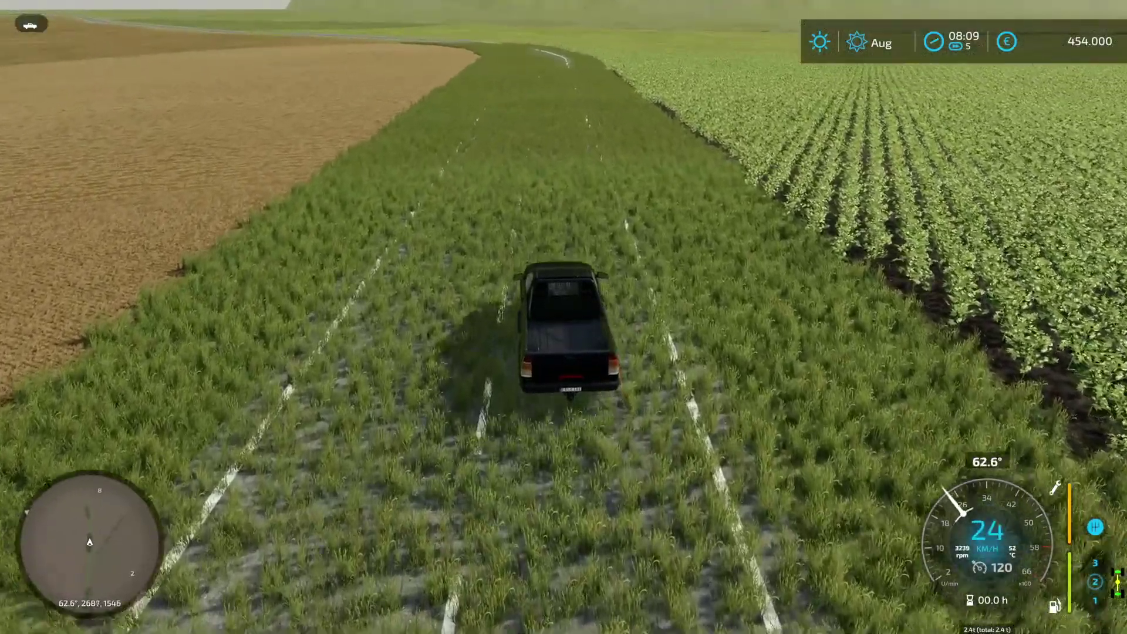
key("w")
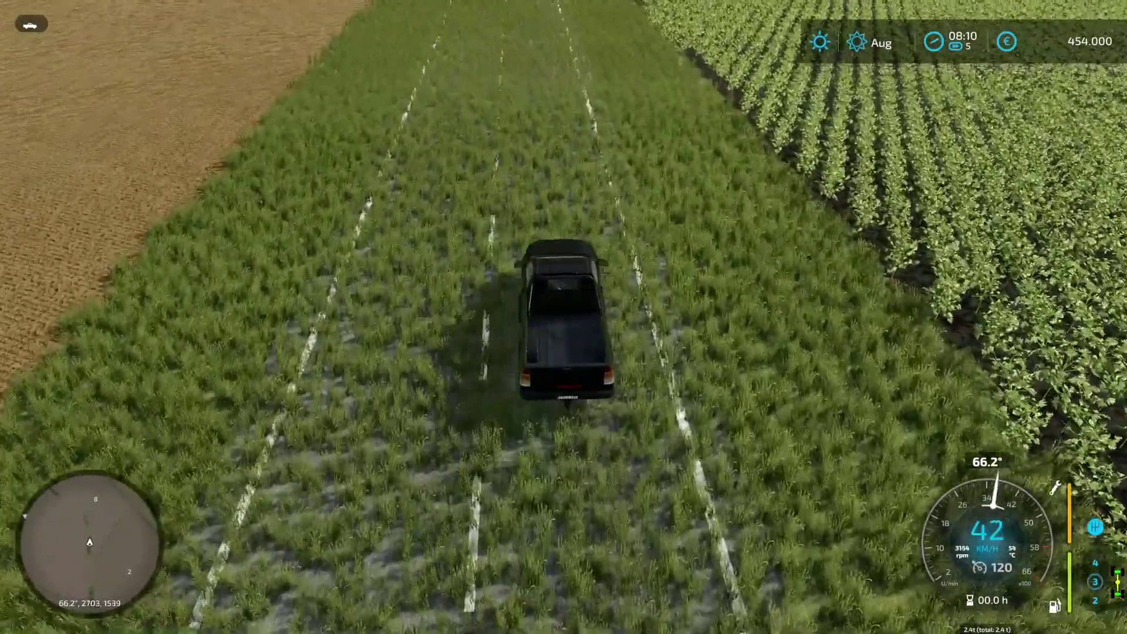
key("w")
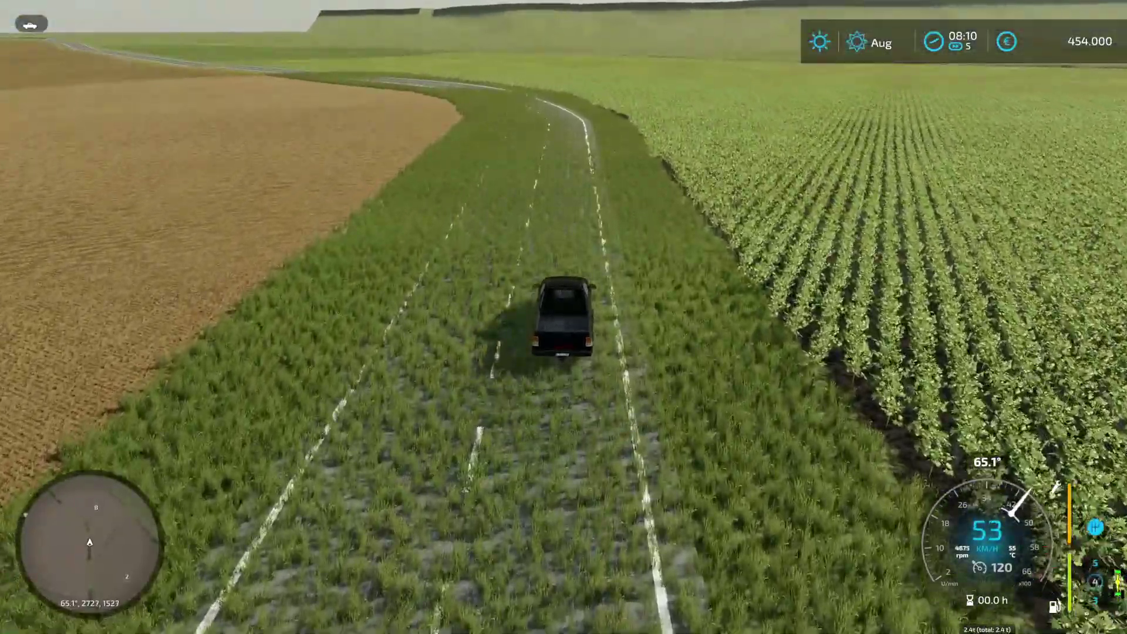
key("w")
key("w")
key("a")
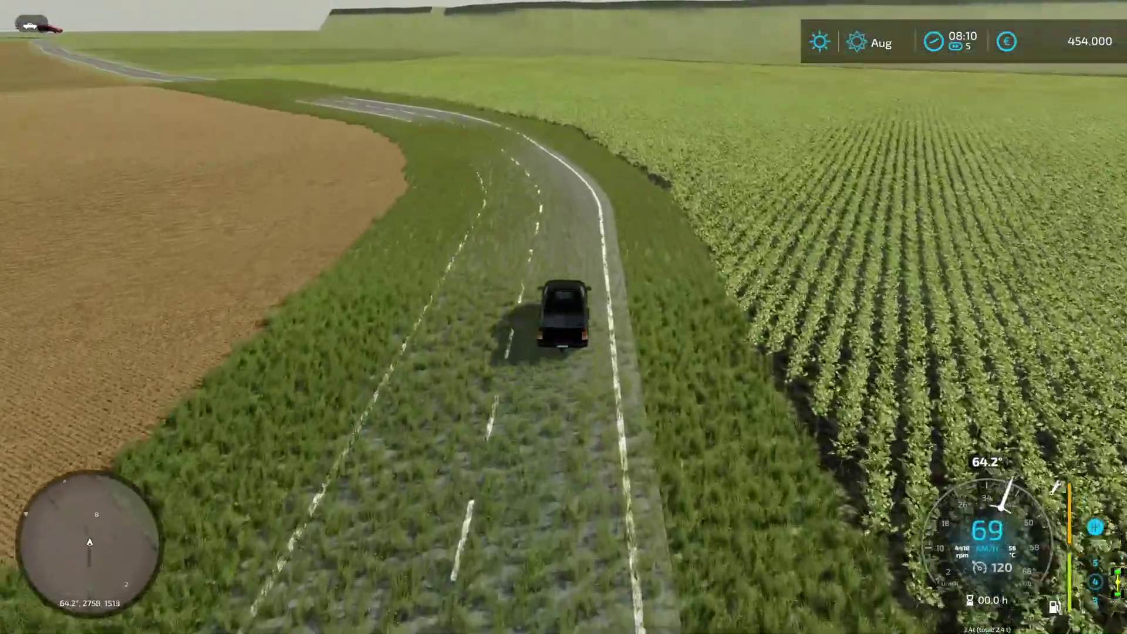
key("w")
key("a")
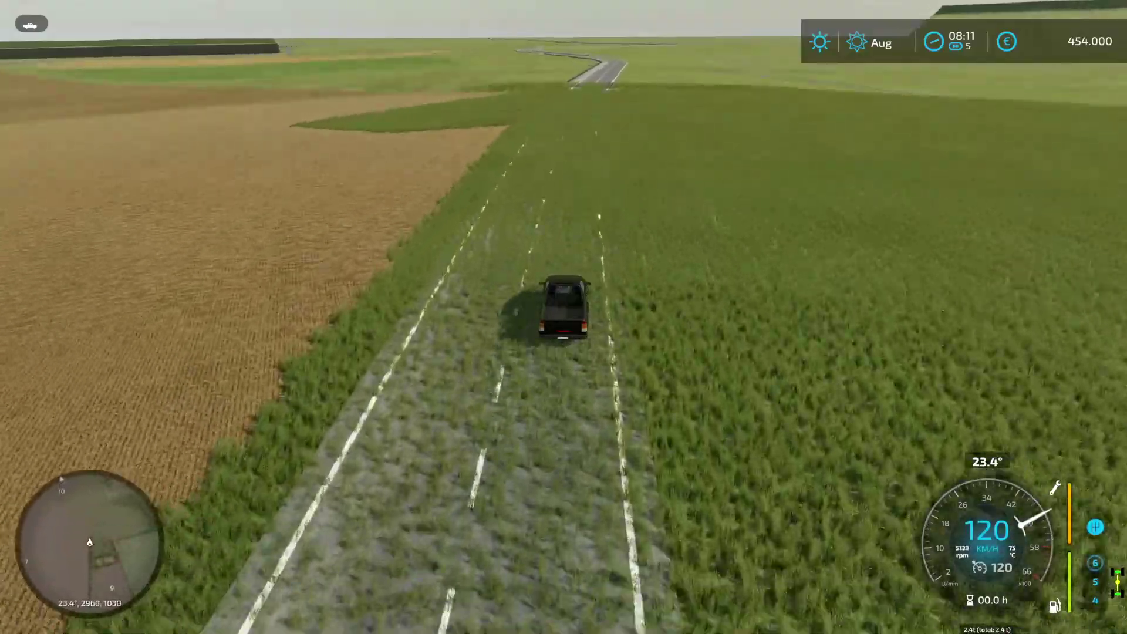
Follow the overgrown road between its raised edges to the junction in the north-east and brake there
key("d")
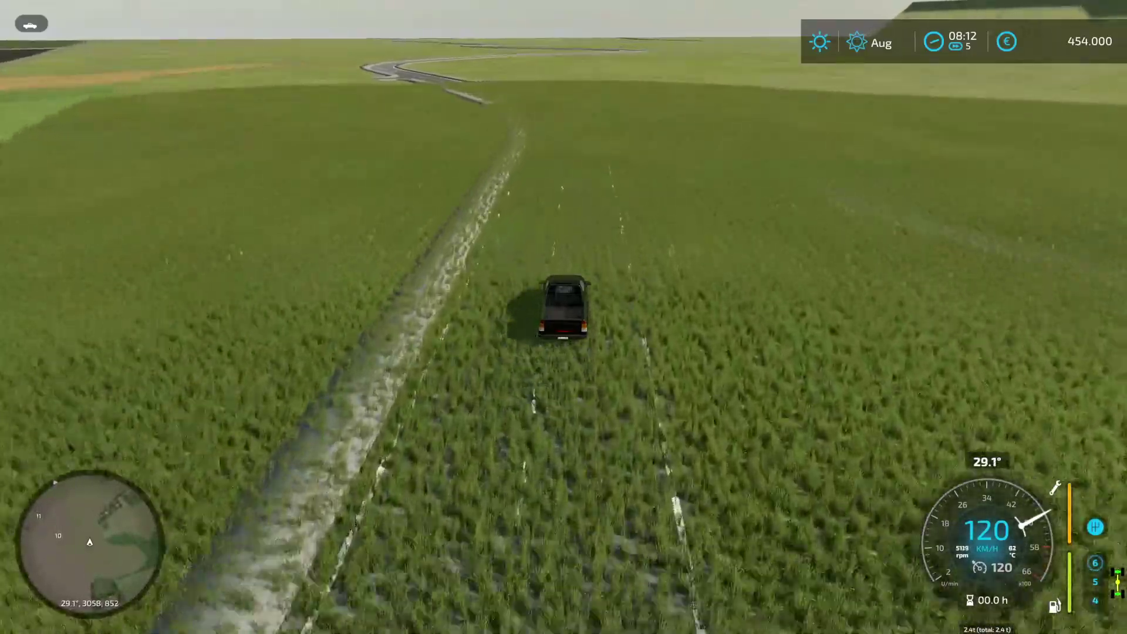
key("a")
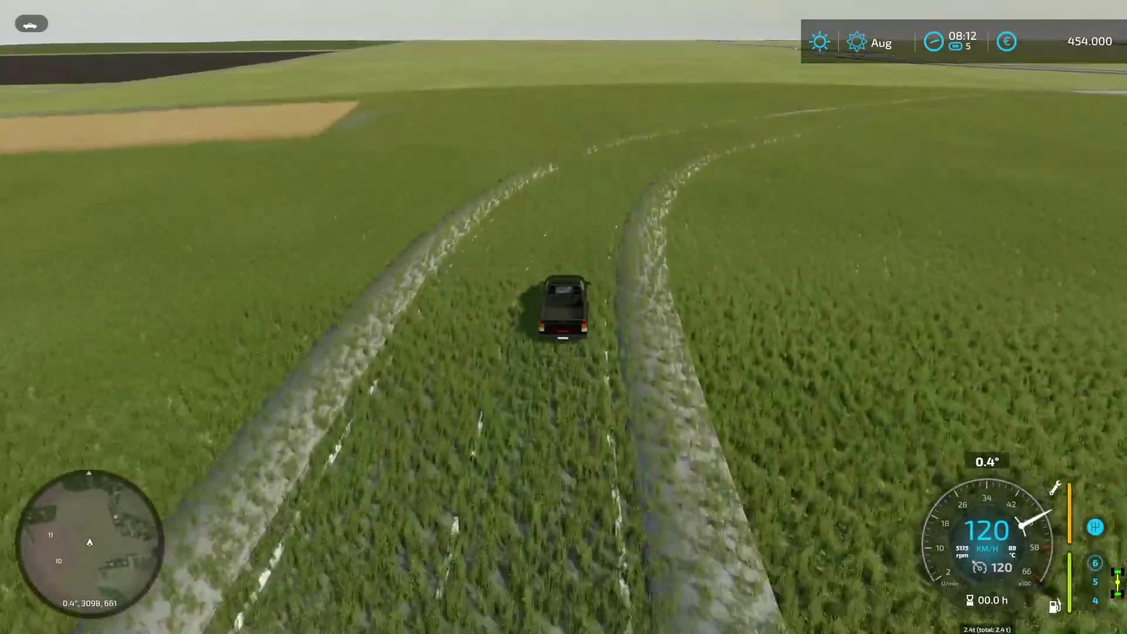
key("d")
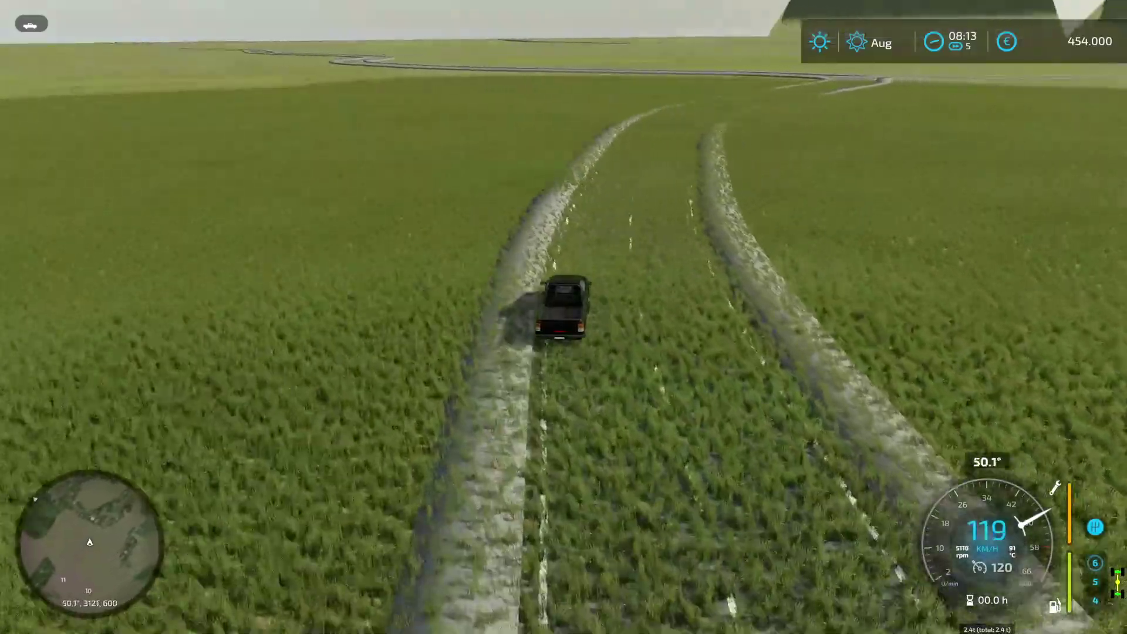
key("d")
key("d")
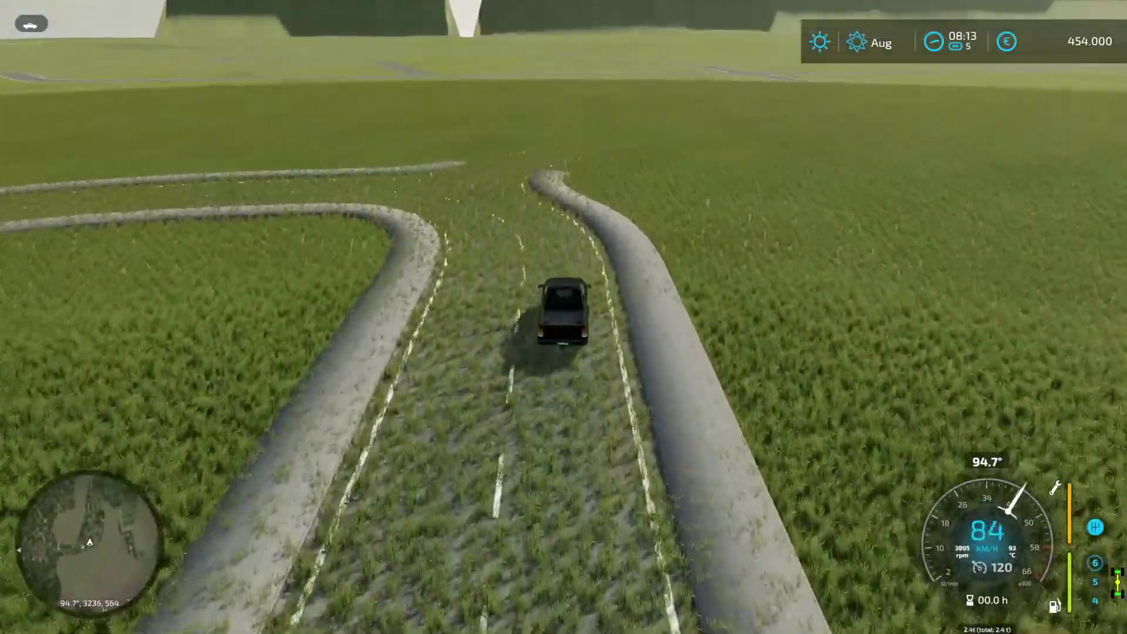
key("a")
key("s")
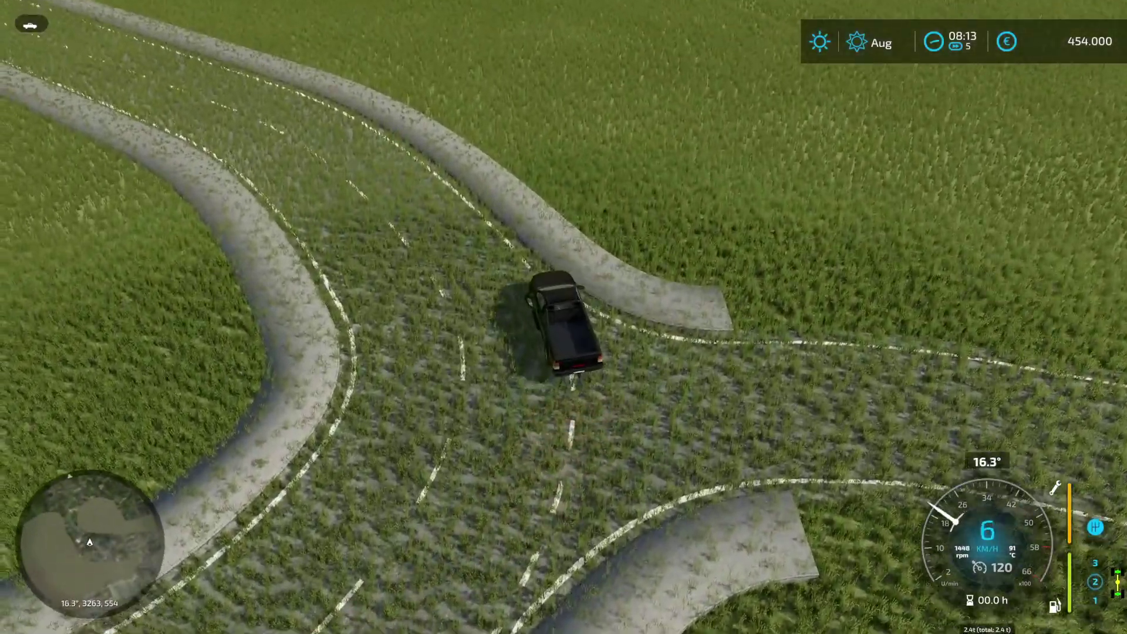
Manoeuvre the pickup at the junction and reverse it into the side road without raised edges
key("w")
key("a")
key("s")
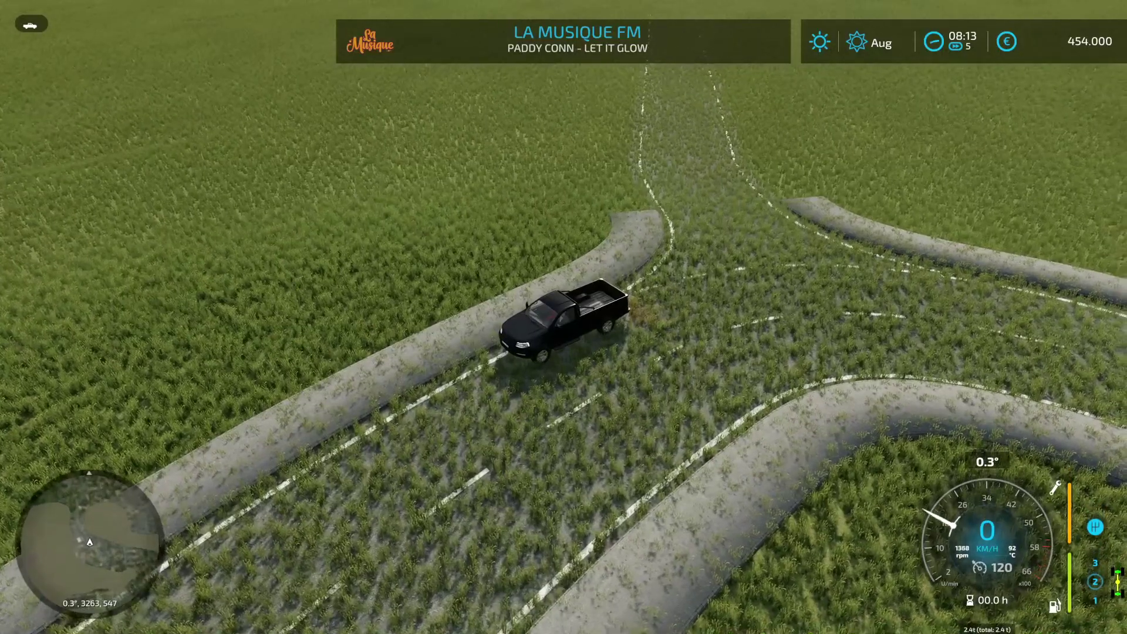
key("s")
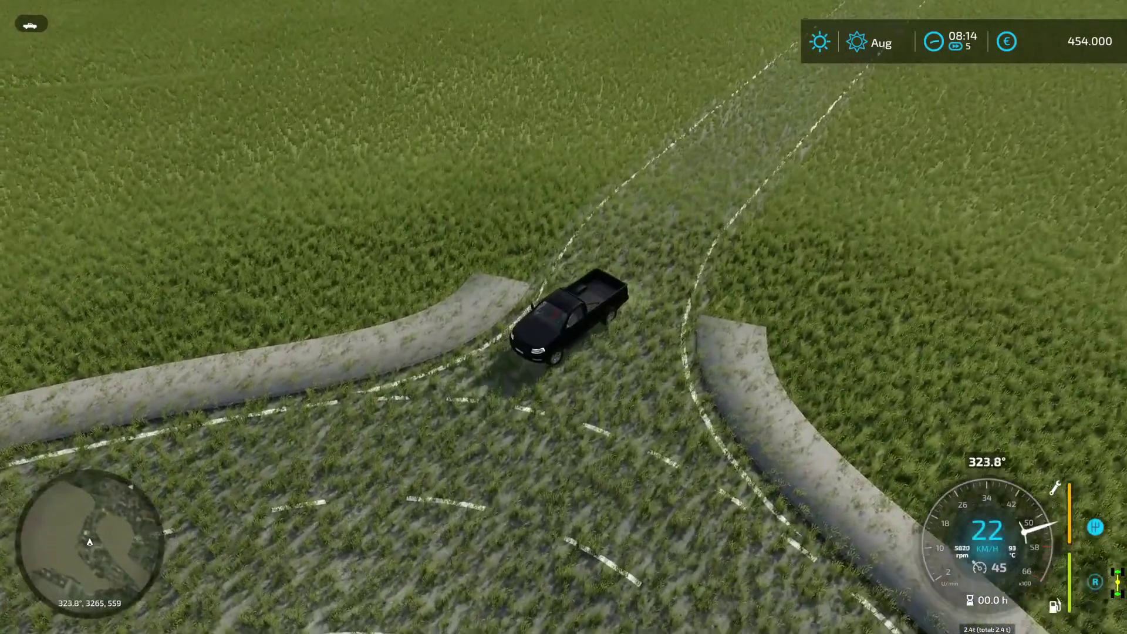
key("w")
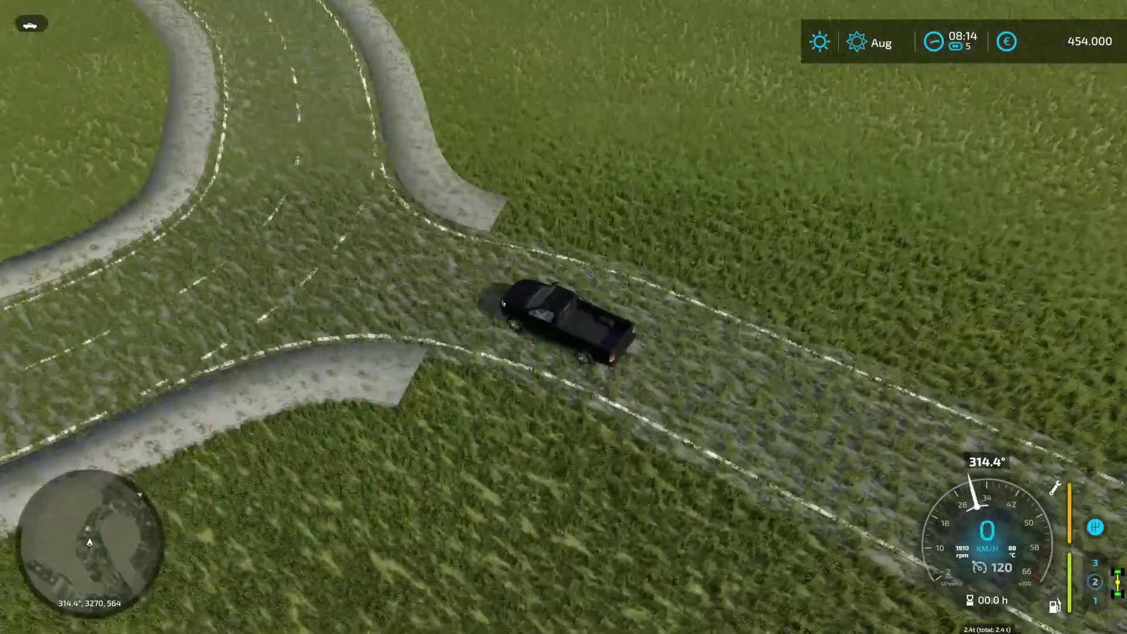
Drive the pickup out of the side road and north-west along the overgrown road between its raised edges
key("w")
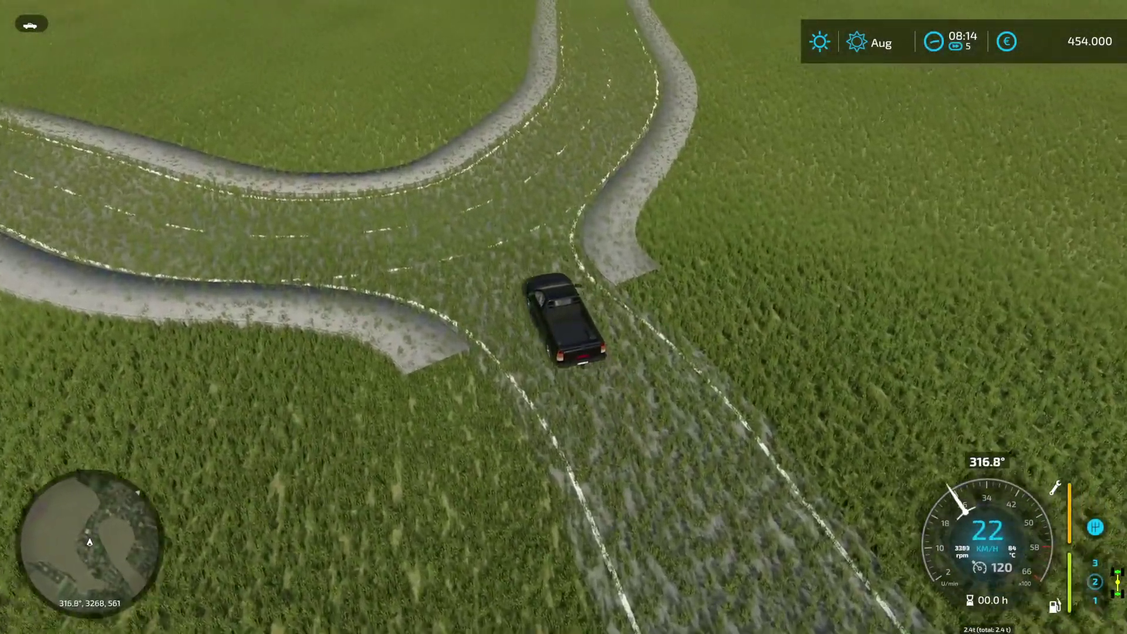
key("d")
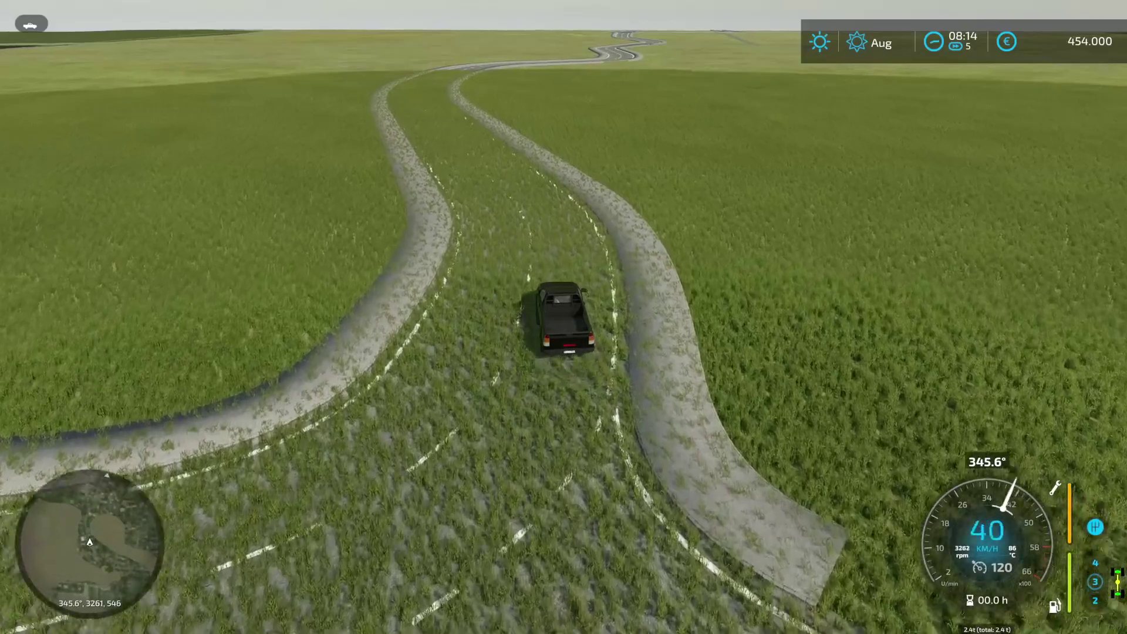
key("a")
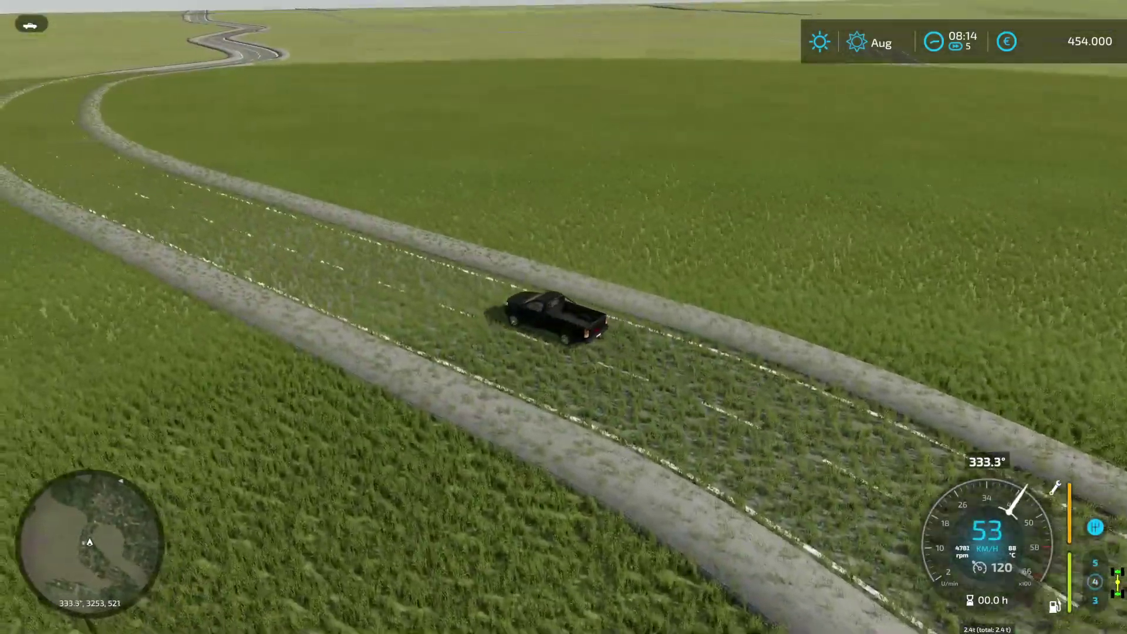
key("w")
key("d")
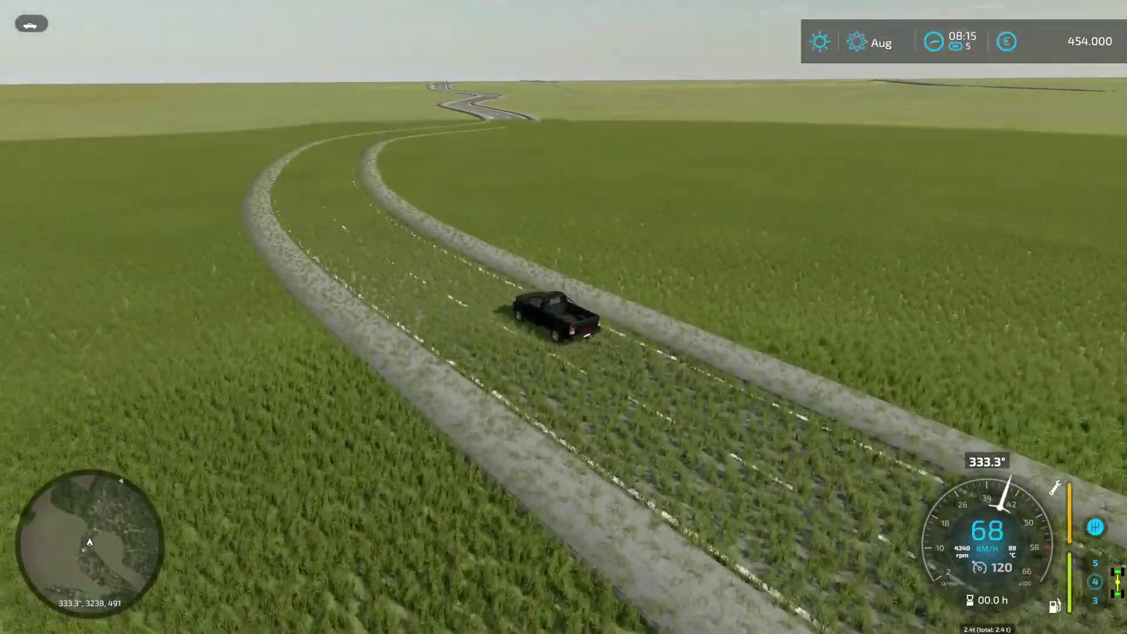
Leave the road over its raised edge and cross the grassland north-east, curving north towards the narrow paved path
key("d")
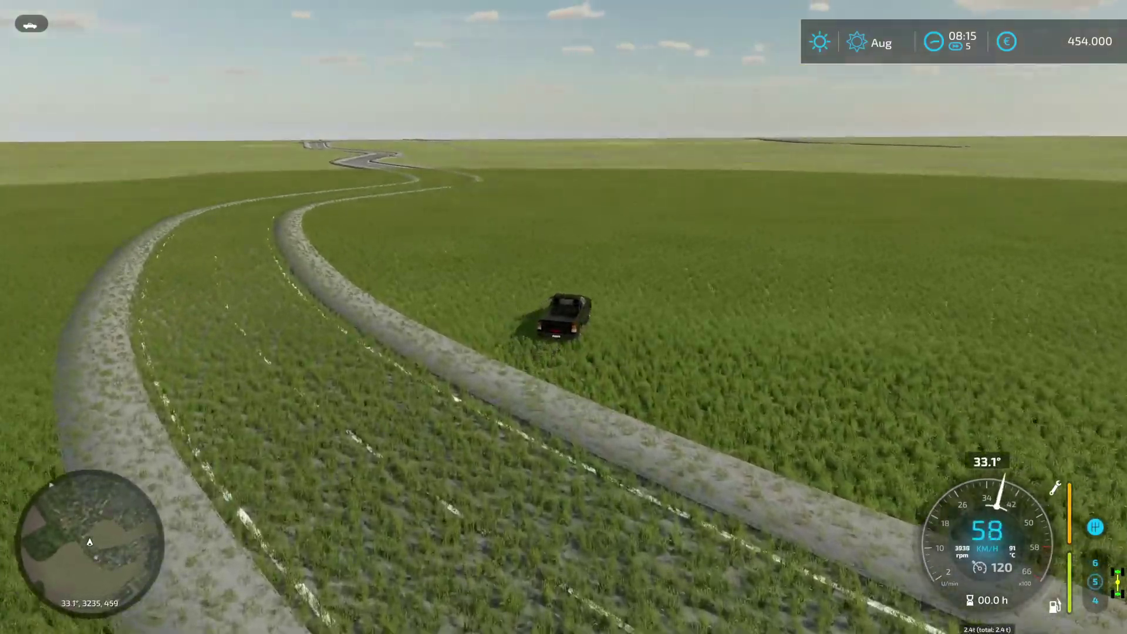
key("w")
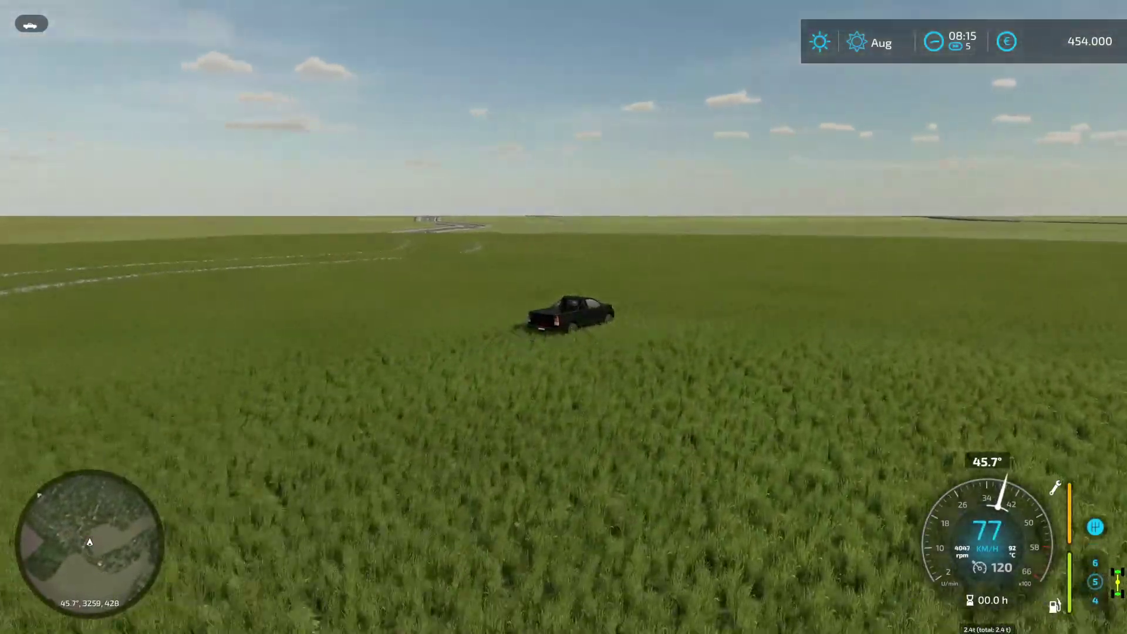
key("w")
key("a")
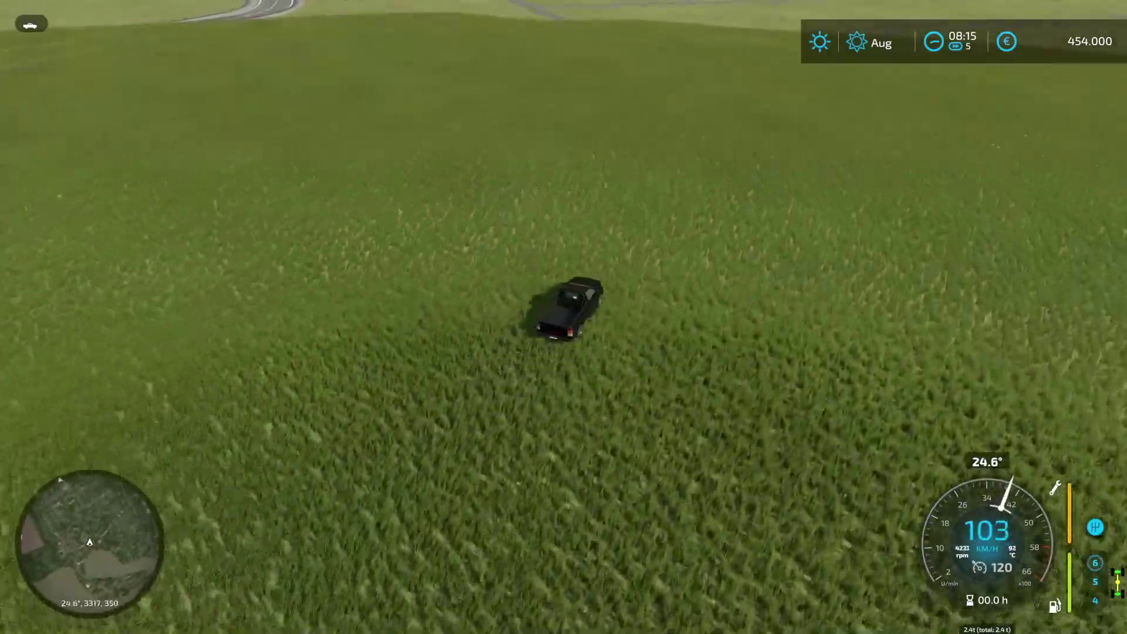
key("w")
key("a")
key("w")
key("a")
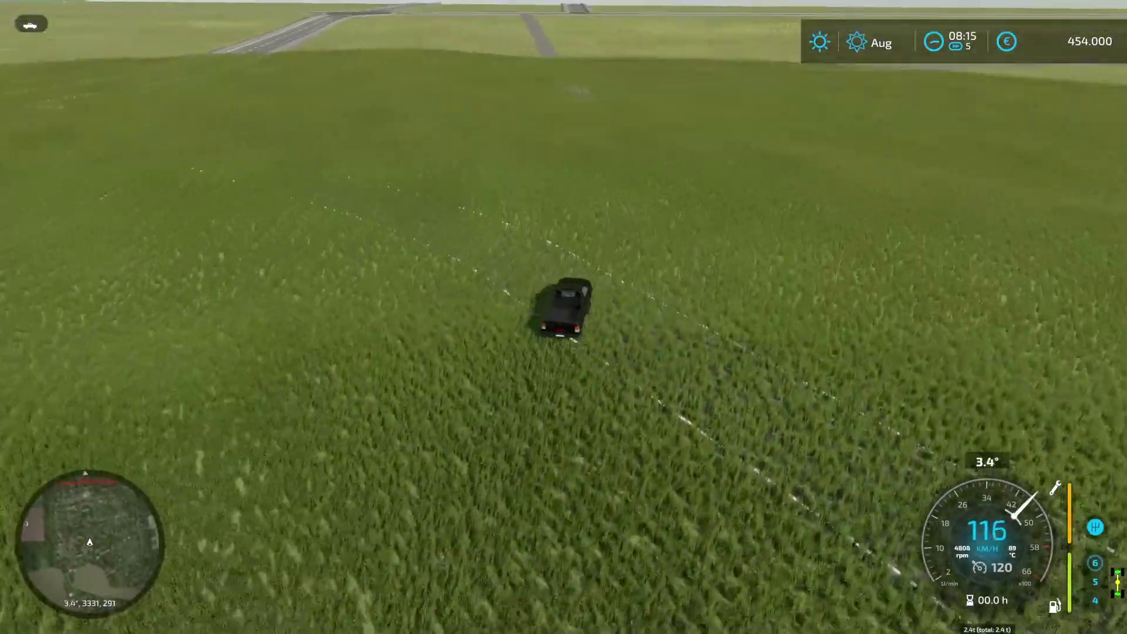
Follow the partly overgrown narrow path north to the T-junction and brake into a turn there
key("w")
key("a")
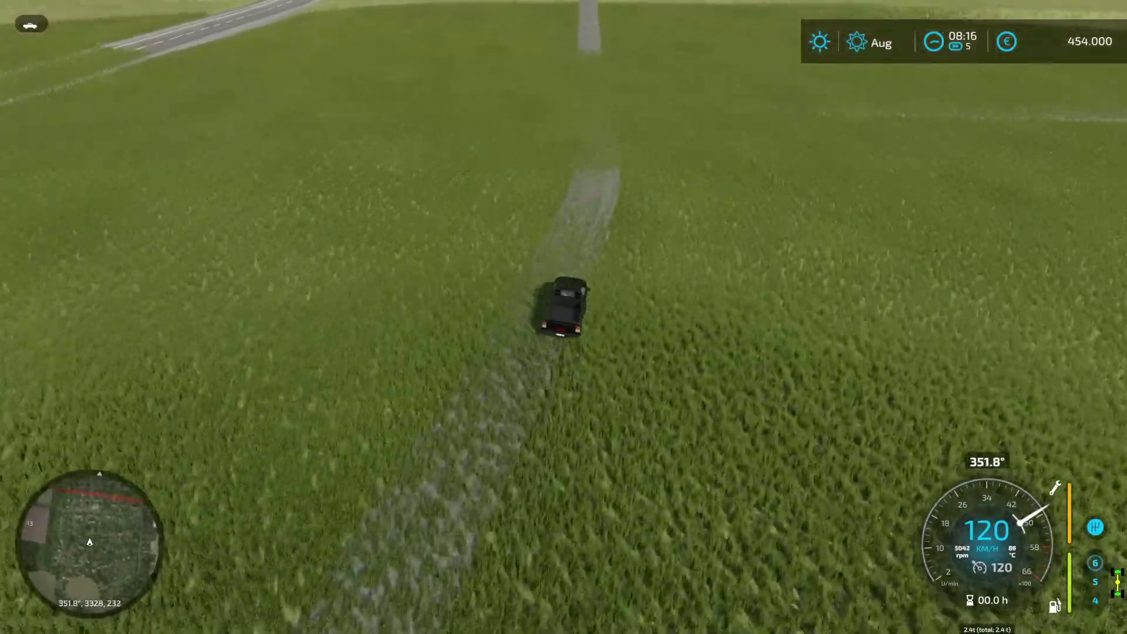
key("w")
key("a")
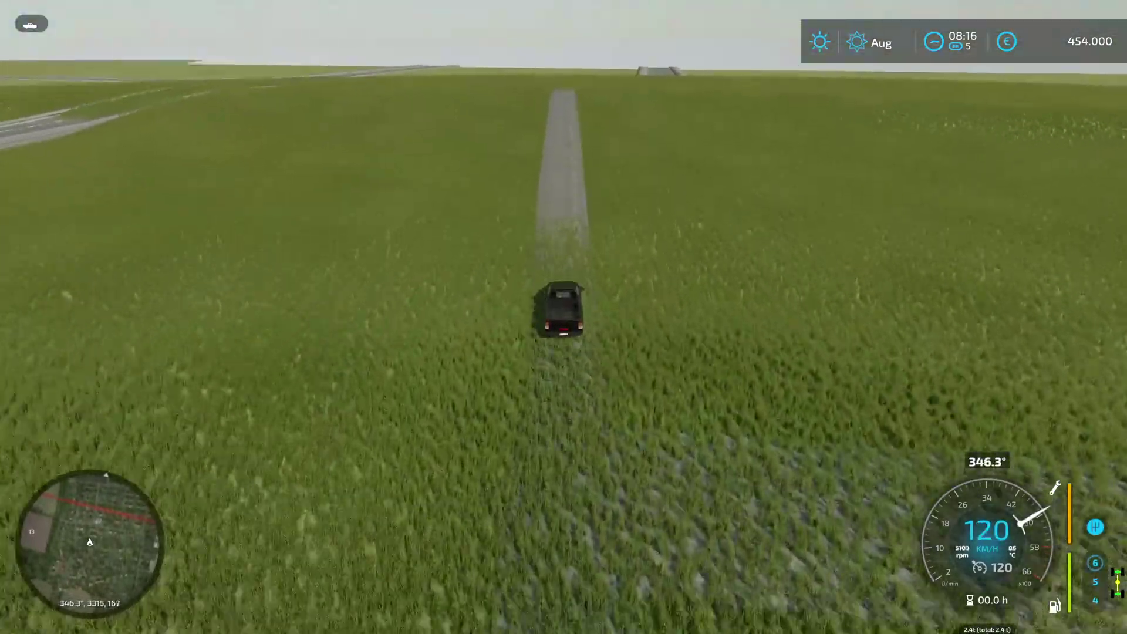
key("d")
key("s")
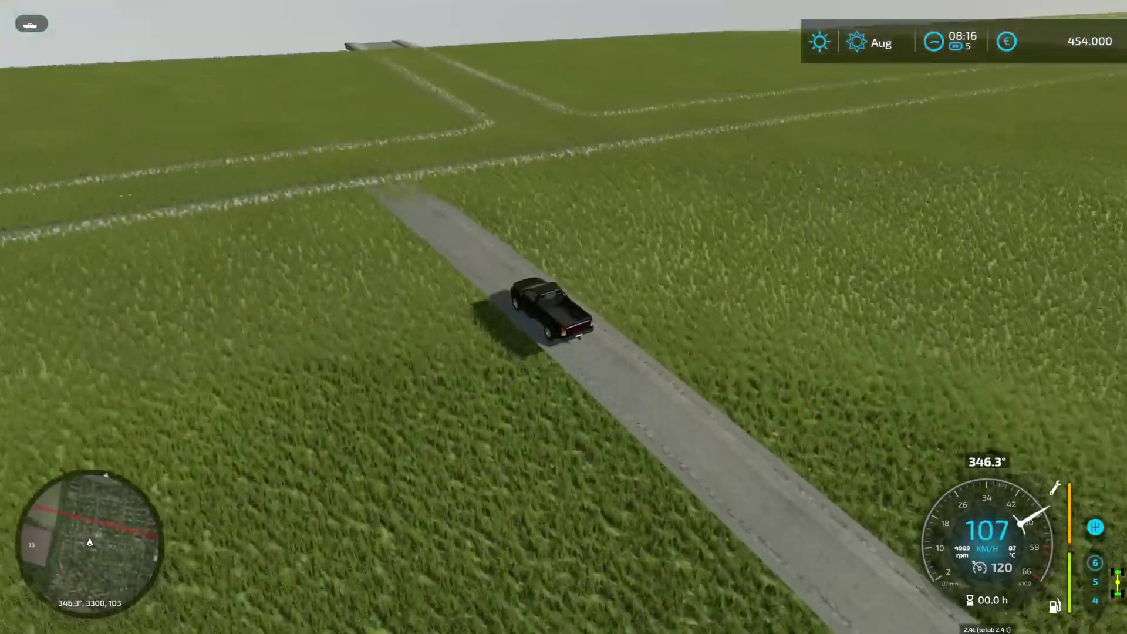
key("s")
key("d")
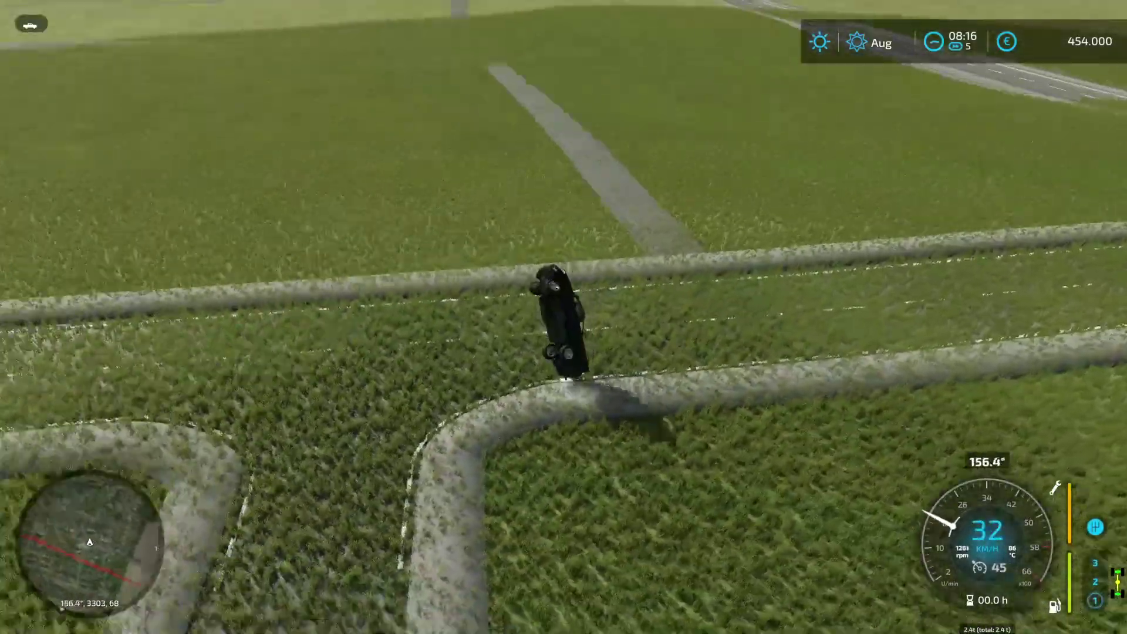
Get the tipped pickup back onto its wheels beside the raised edge of the T-junction
key("s")
key("a")
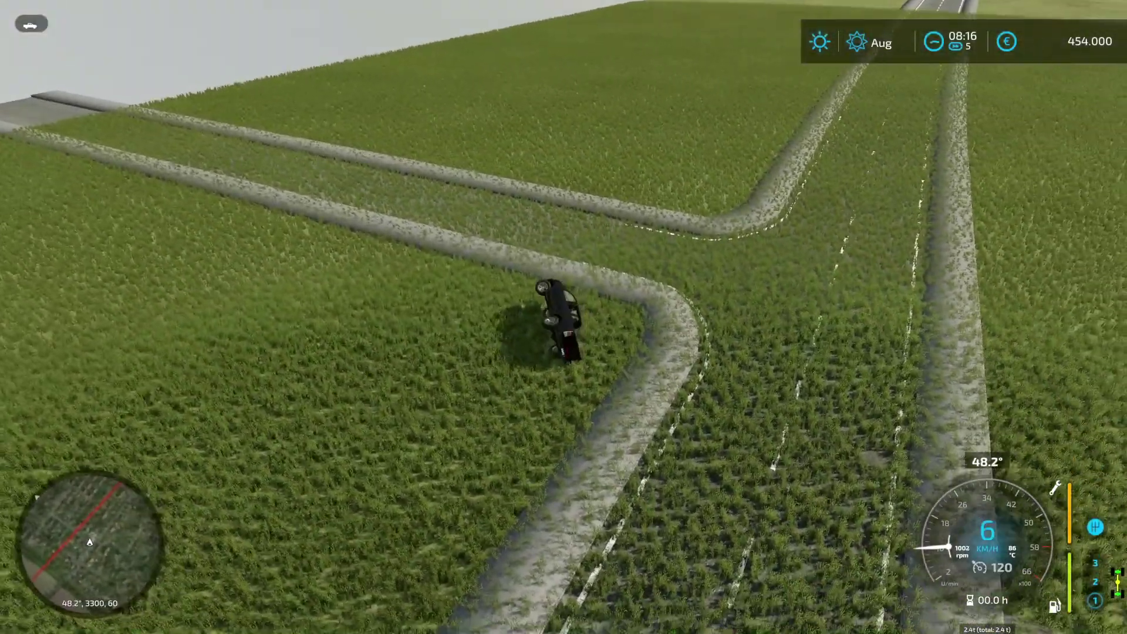
key("s")
key("w")
key("d")
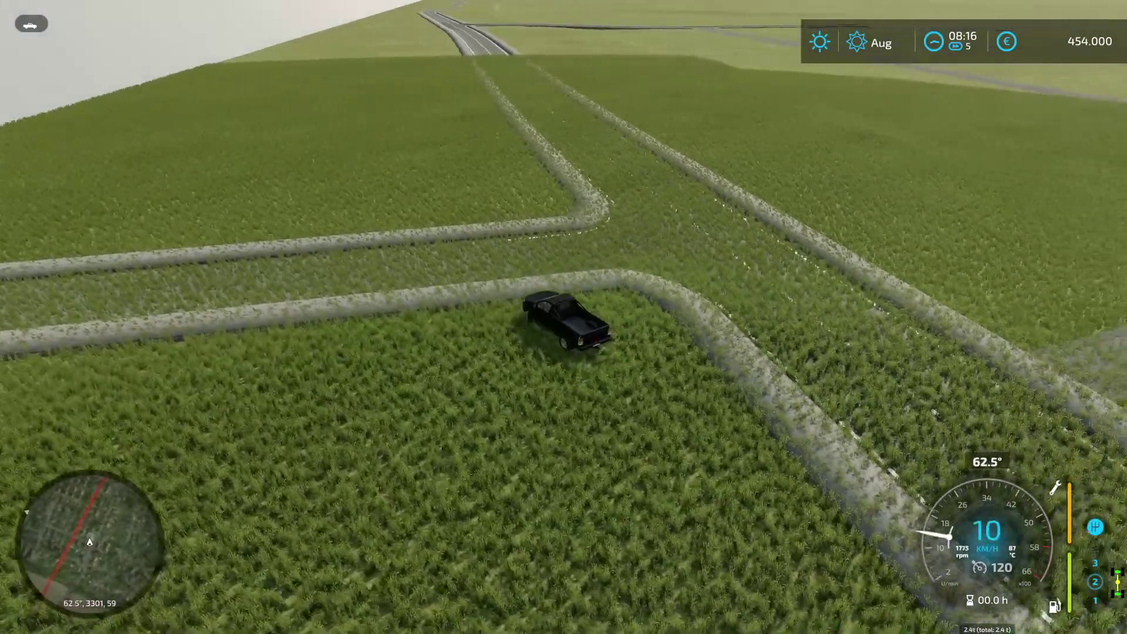
Turn the pickup south across the T-junction and stop it in the grass beside the narrow paved path
key("w")
key("d")
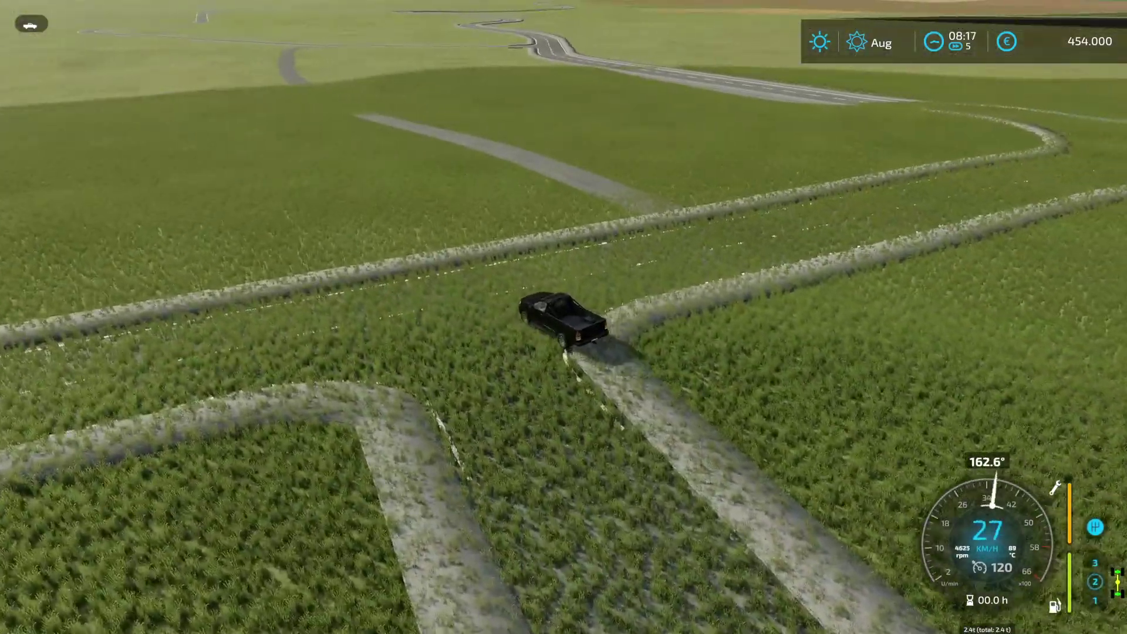
key("d")
key("w")
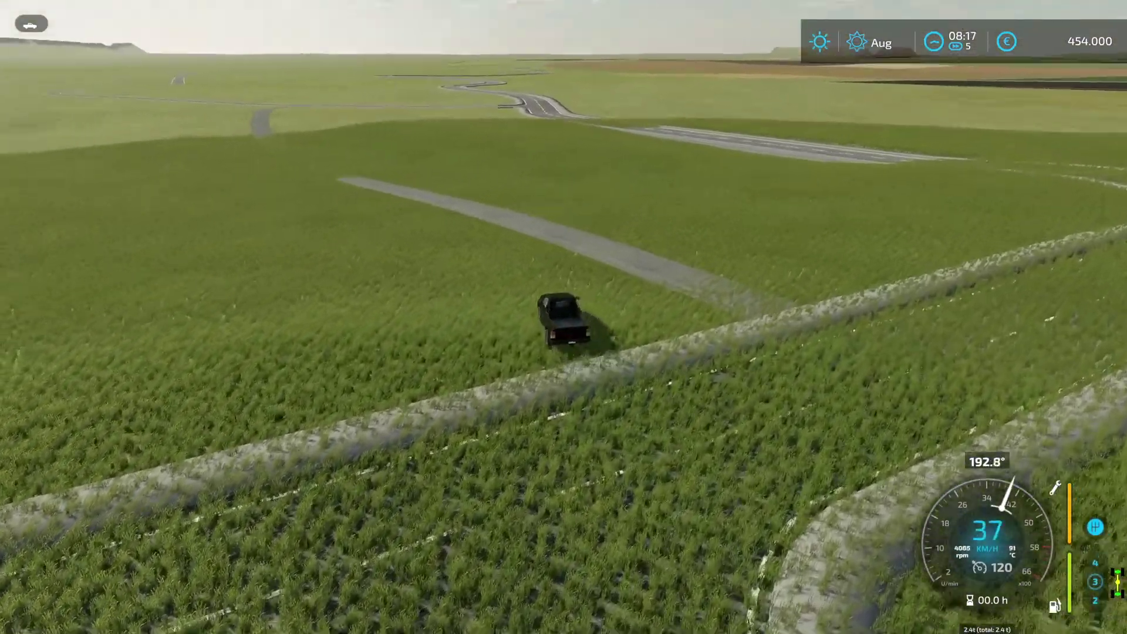
key("s")
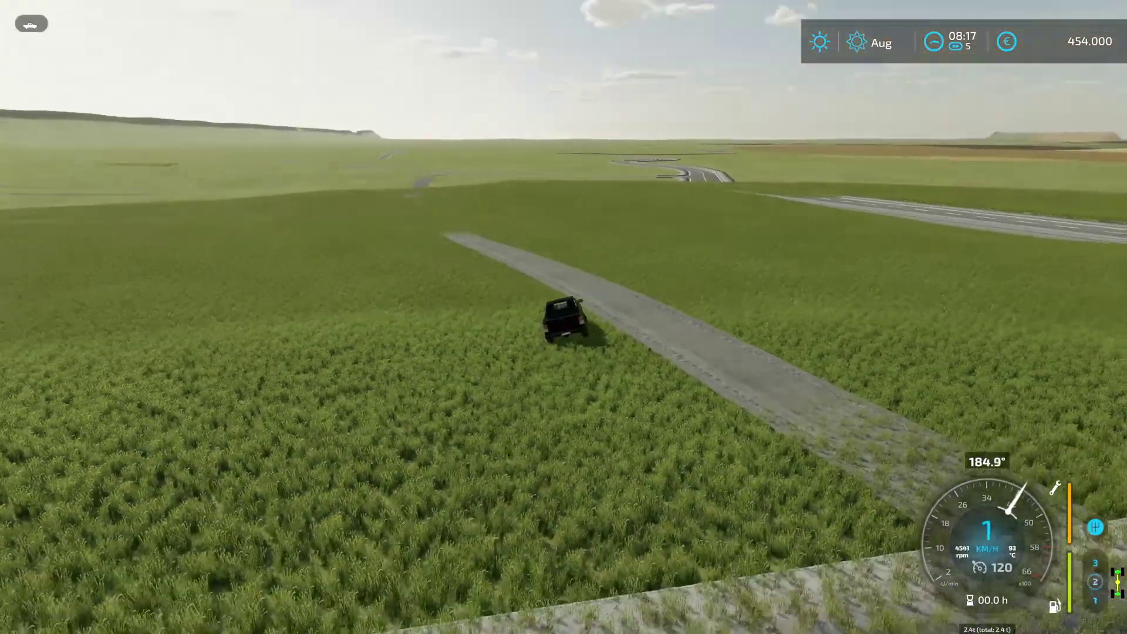
key("s")
key("d")
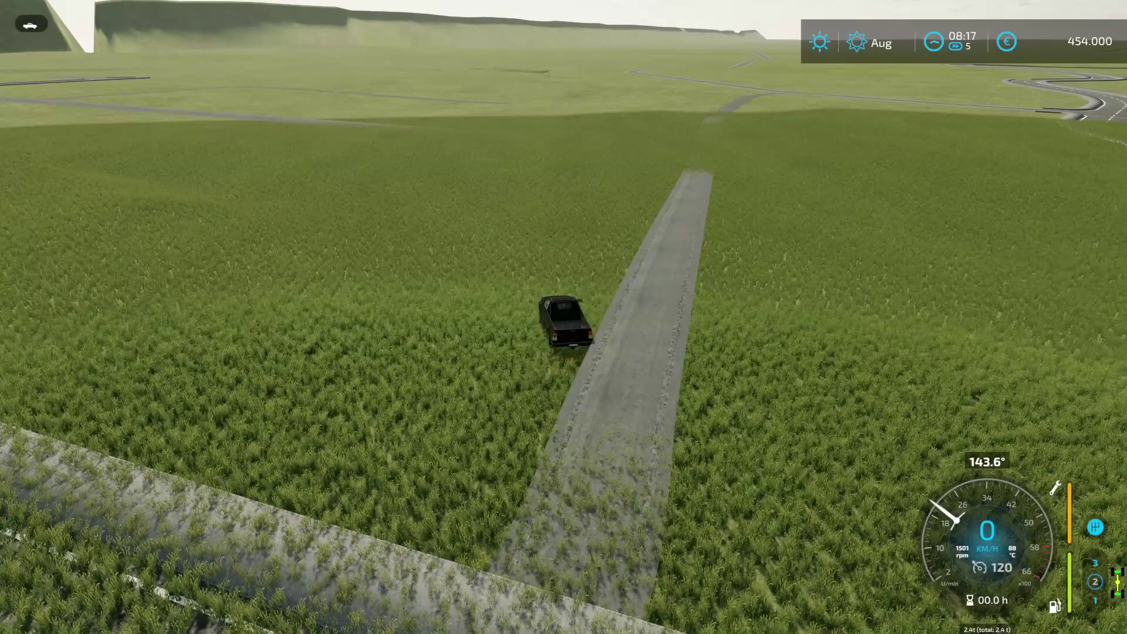
Drive the pickup south alongside the narrow paved path and onto its overgrown continuation
key("w")
key("d")
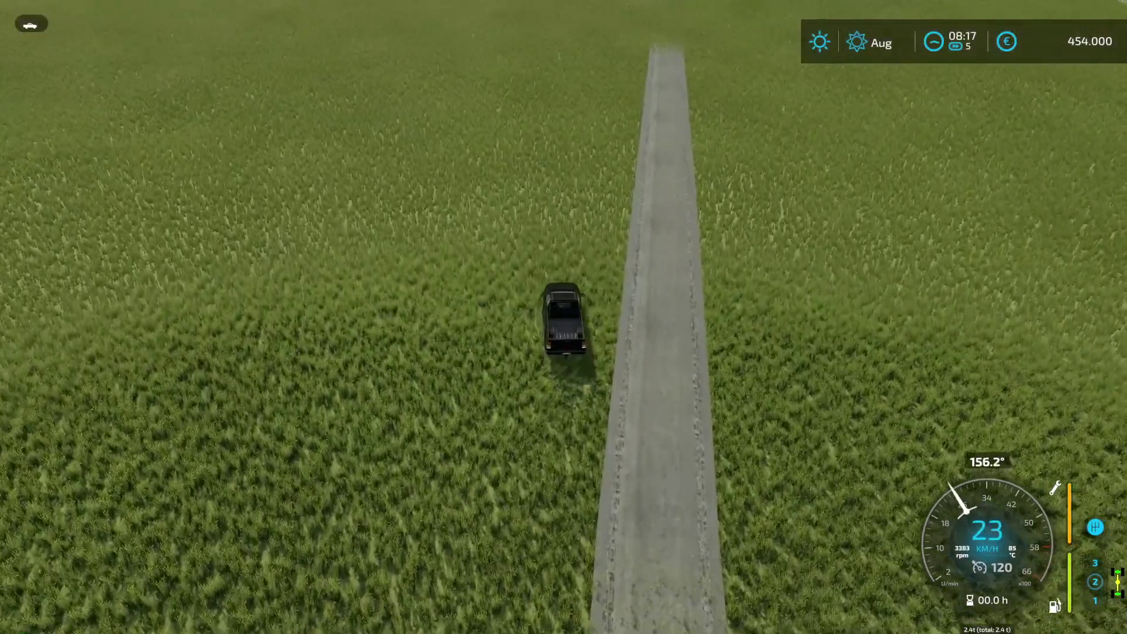
key("w")
key("d")
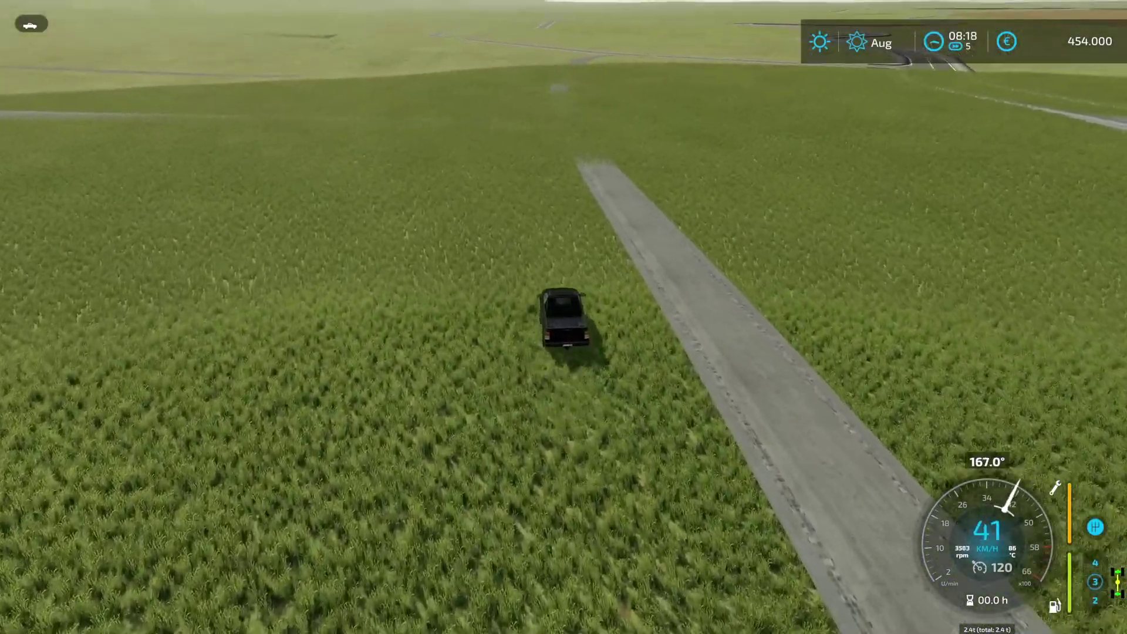
key("w")
key("d")
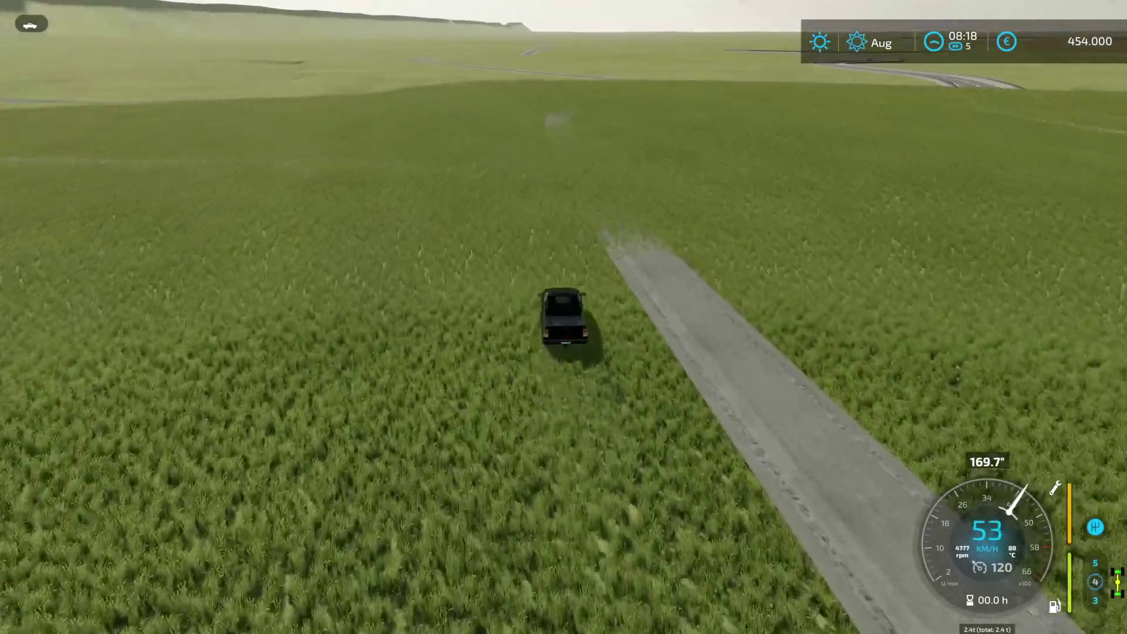
key("w")
key("a")
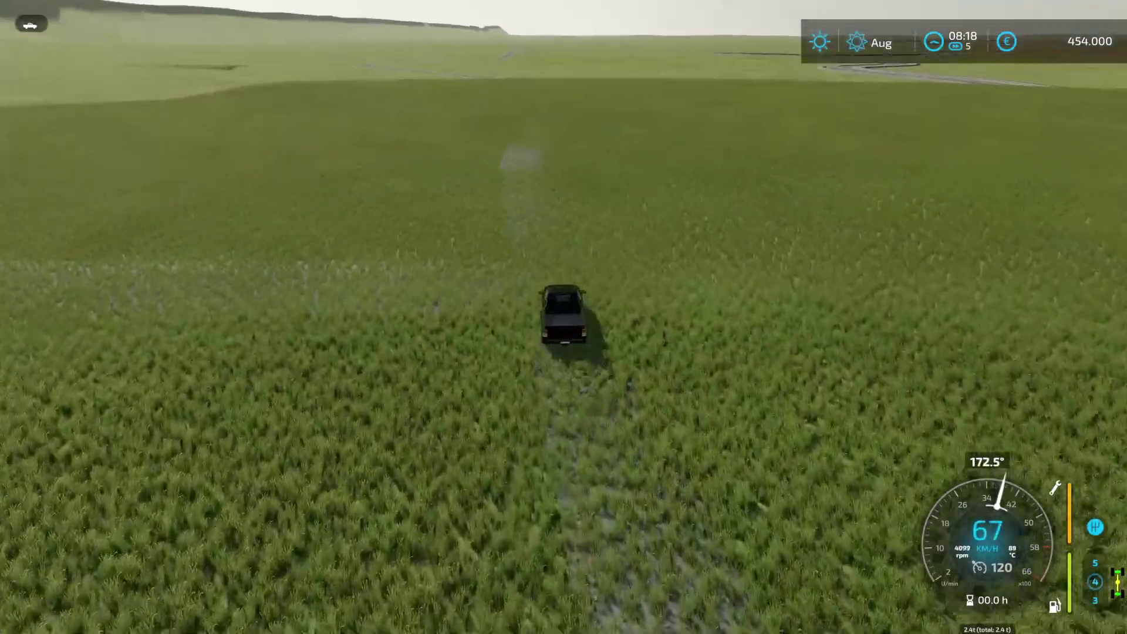
key("w")
key("d")
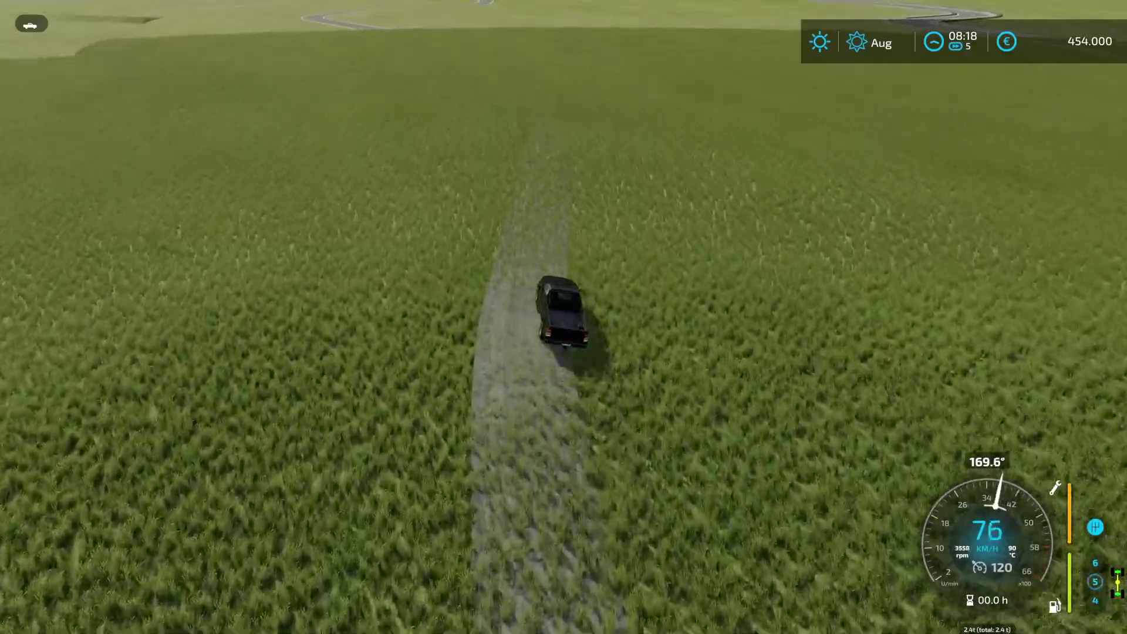
Swing south-west across the grassland to the winding overgrown road and brake beside its raised edge
key("w")
key("d")
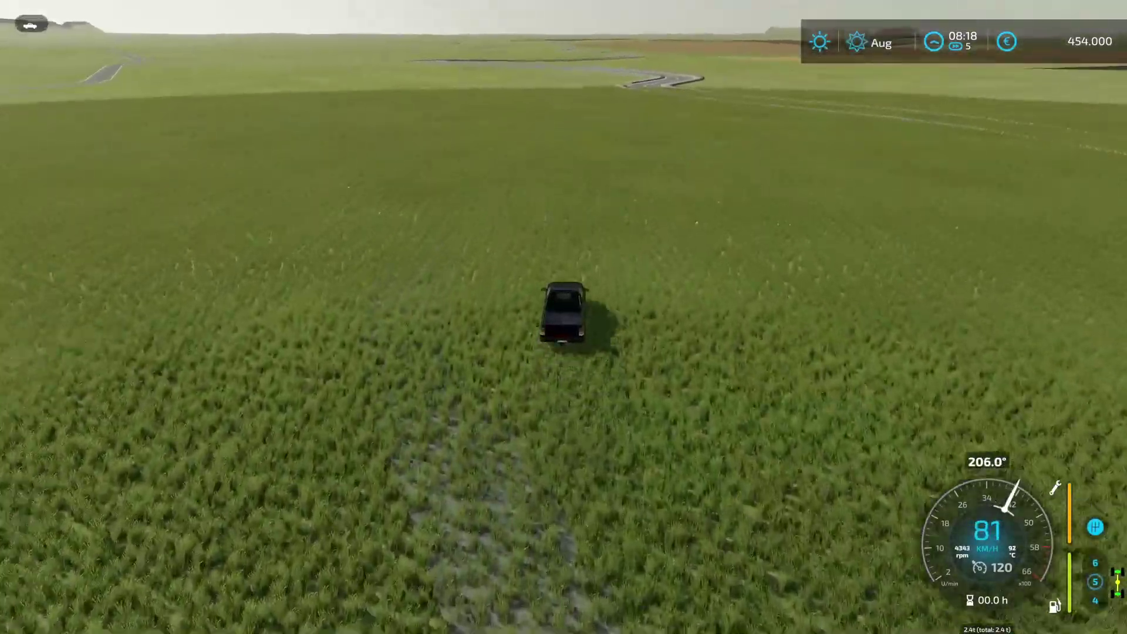
key("w")
key("d")
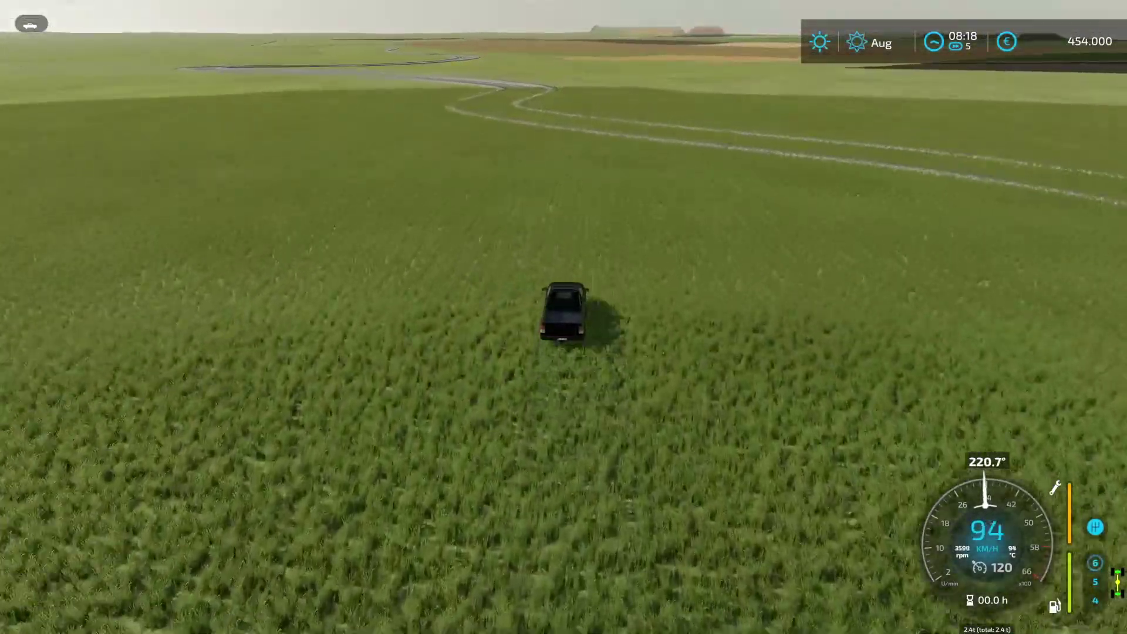
key("s")
key("a")
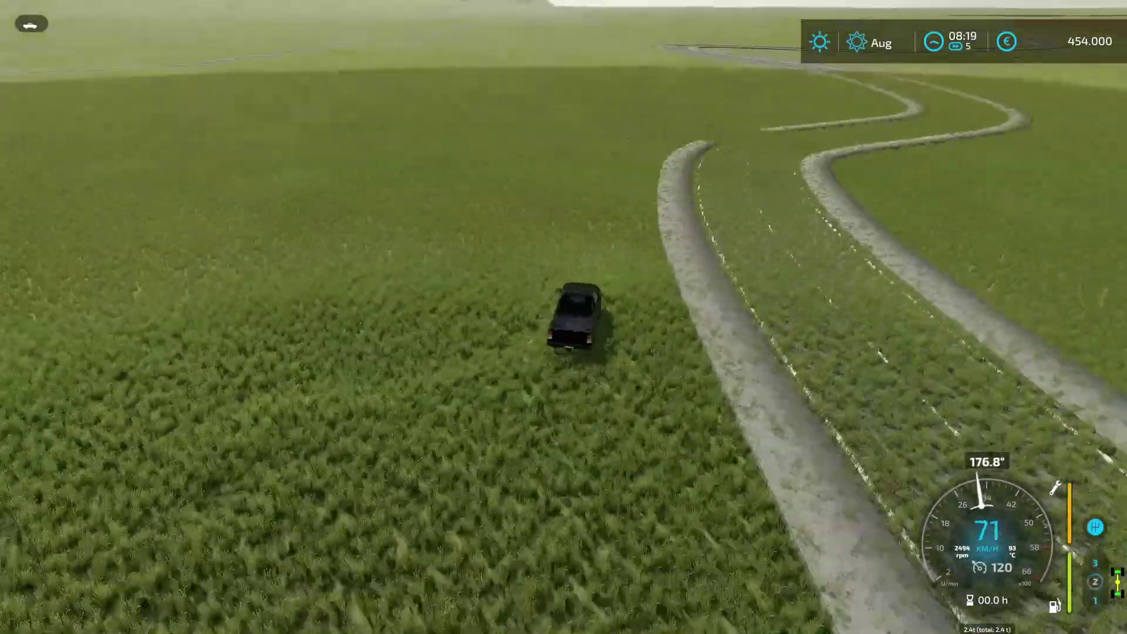
key("s")
key("d")
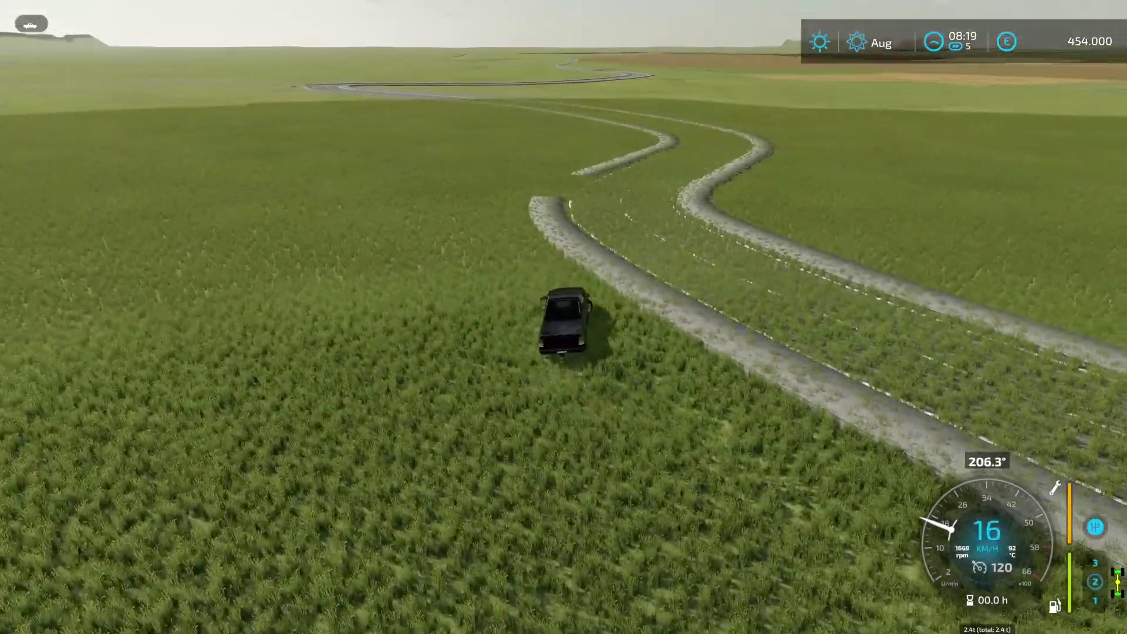
Cross the raised edge onto the overgrown road and stop the pickup near the gap in the edge
key("s")
key("d")
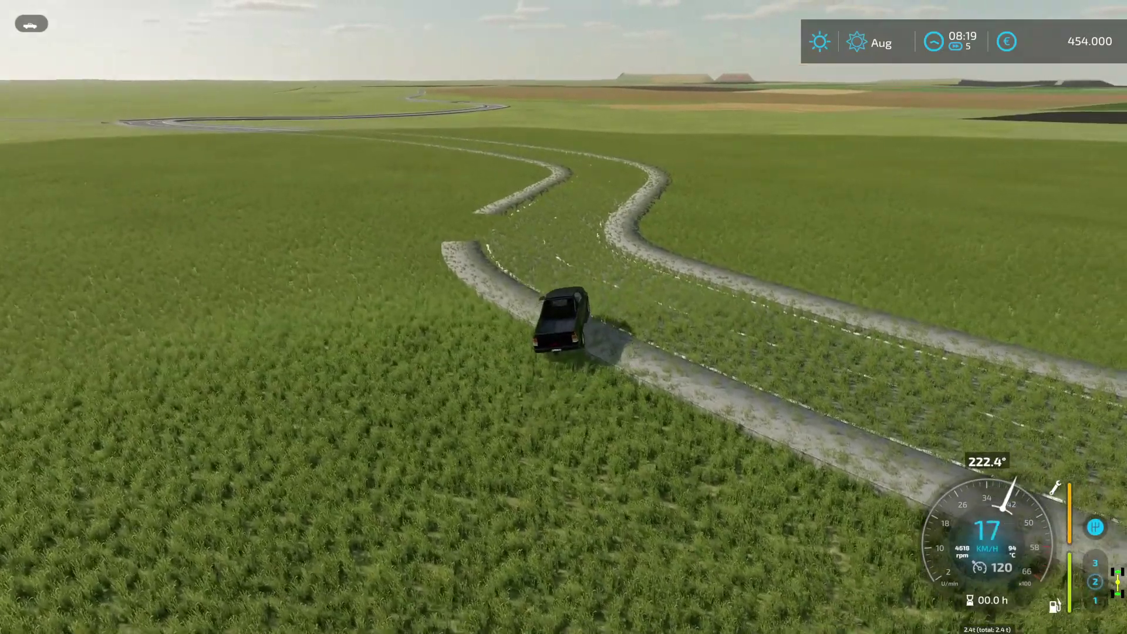
key("w")
key("a")
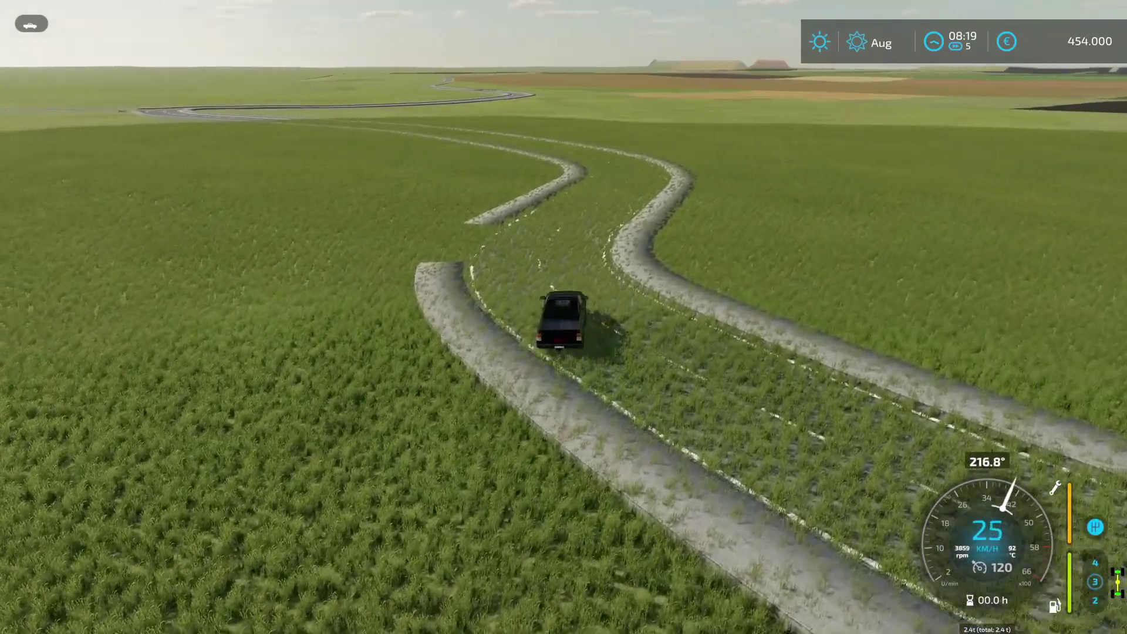
key("s")
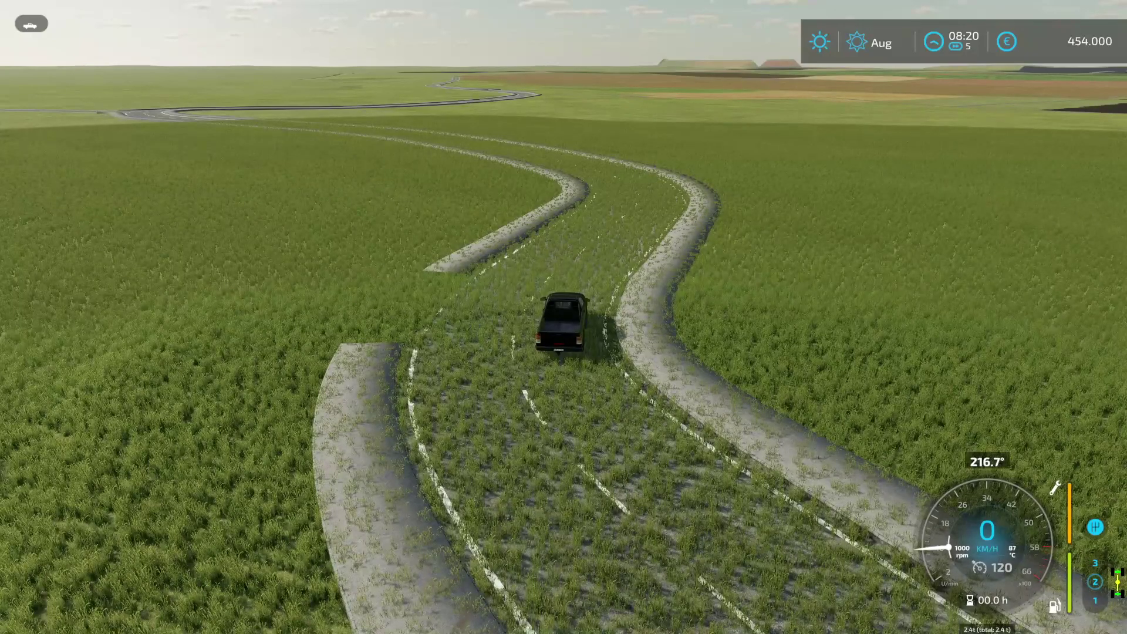
Open and close the general settings, and bring up the developer console over the driving view
key("Escape")
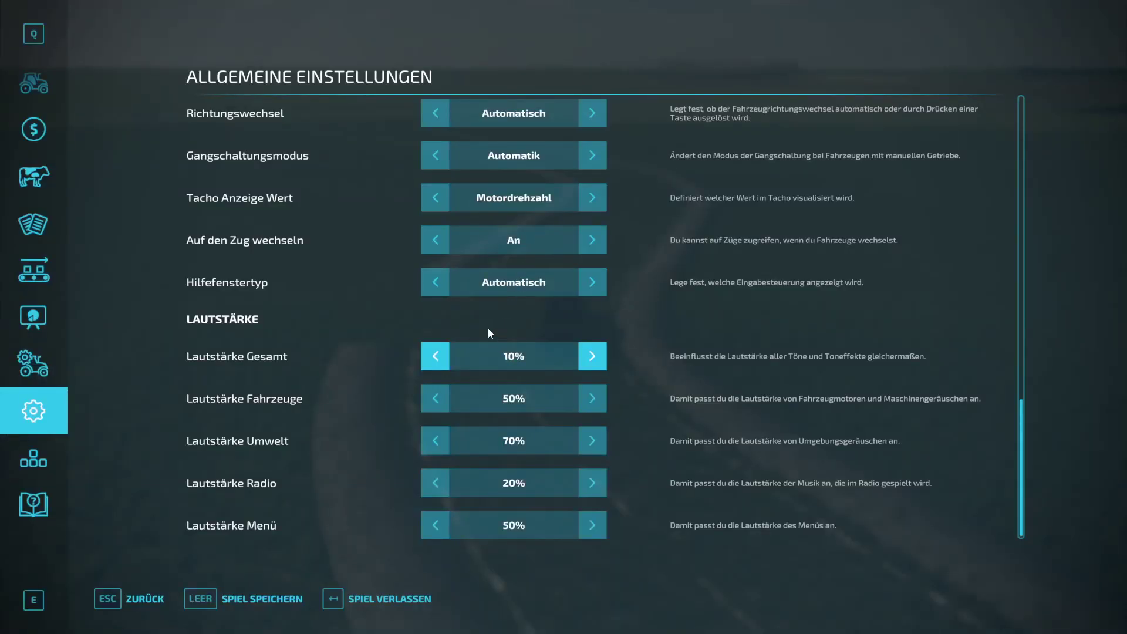
key("Escape")
key("grave")
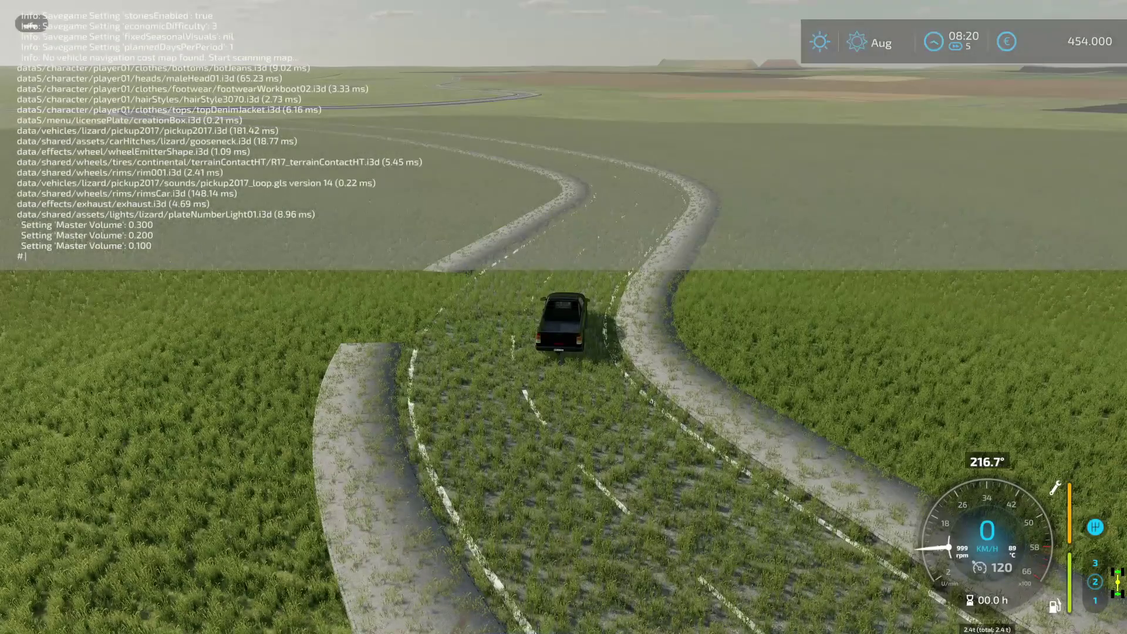